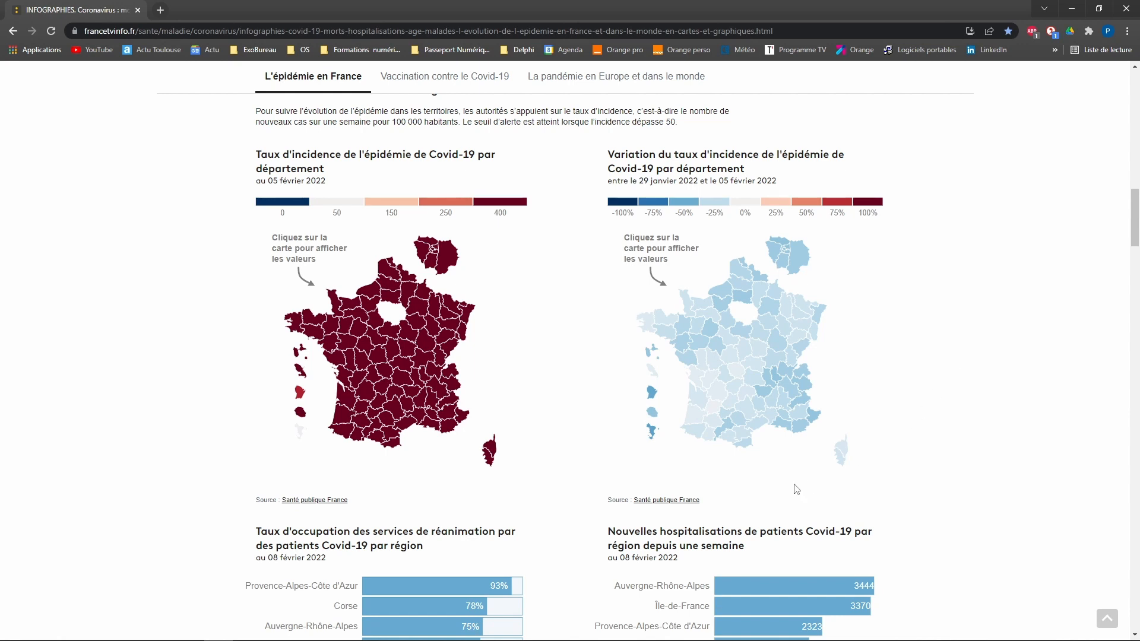
- Look through the francetvinfo Covid-19 infographics, from the incidence maps of France to the world vaccination map
{"action": "left_click", "coordinate": [728, 441]}
{"action": "scroll", "coordinate": [908, 364], "scroll_direction": "down", "scroll_amount": 6}
{"action": "scroll", "coordinate": [908, 363], "scroll_direction": "down", "scroll_amount": 12}
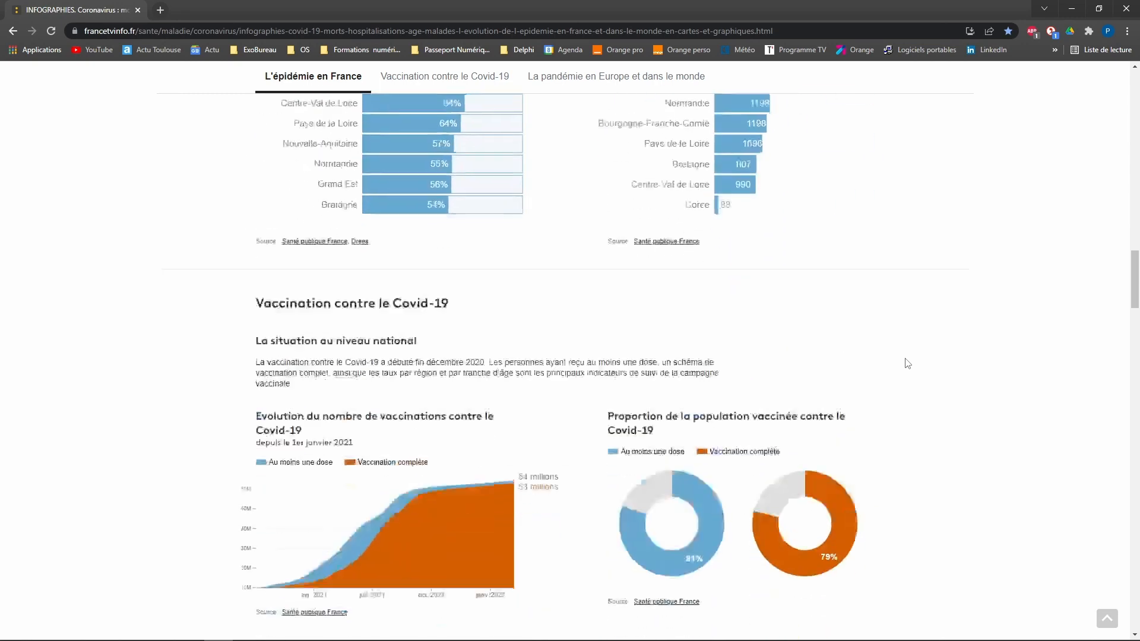
{"action": "scroll", "coordinate": [908, 364], "scroll_direction": "down", "scroll_amount": 2}
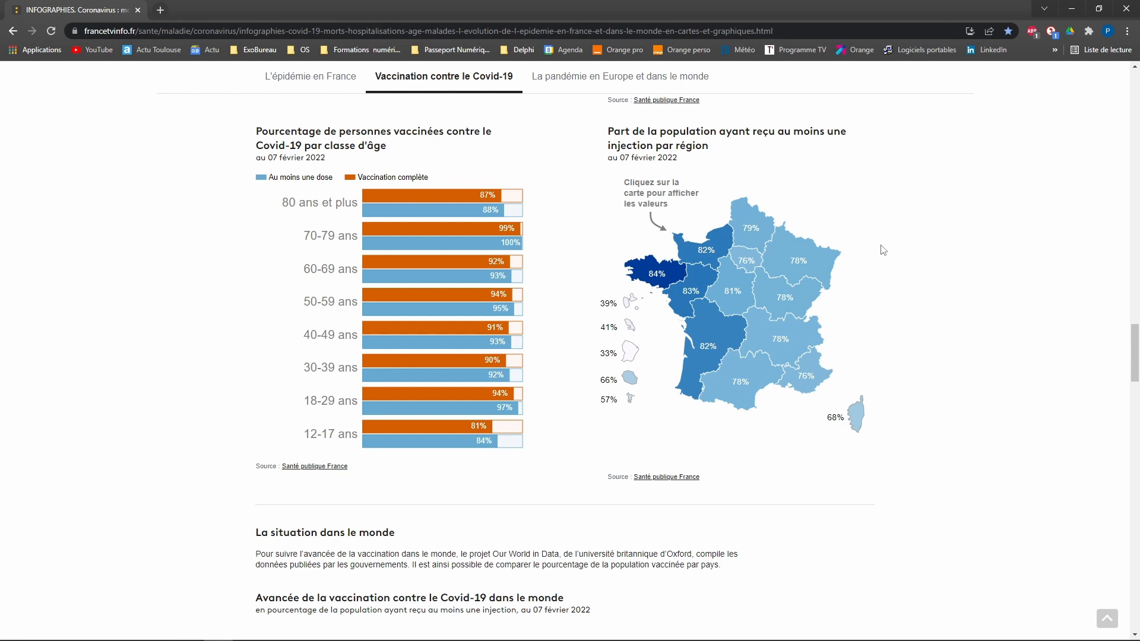
{"action": "scroll", "coordinate": [884, 250], "scroll_direction": "down", "scroll_amount": 9}
{"action": "scroll", "coordinate": [884, 250], "scroll_direction": "up", "scroll_amount": 1}
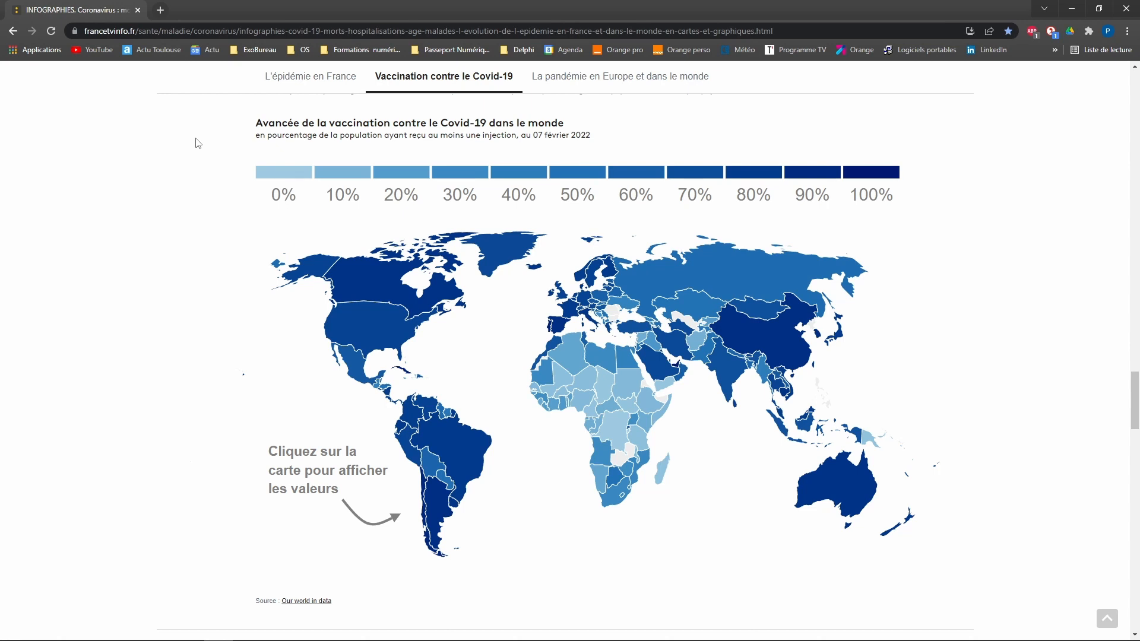
- Open the bookmarked page of COVID-19 tracking indicators for France and go to its table of indicators by département
{"action": "left_click", "coordinate": [255, 50]}
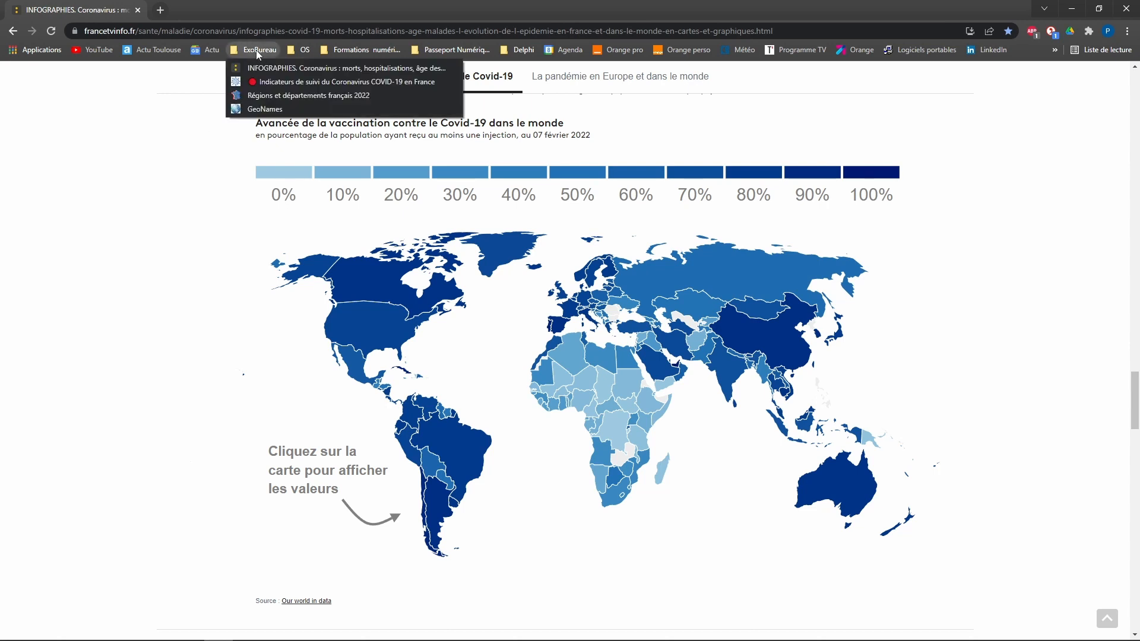
{"action": "left_click", "coordinate": [263, 81]}
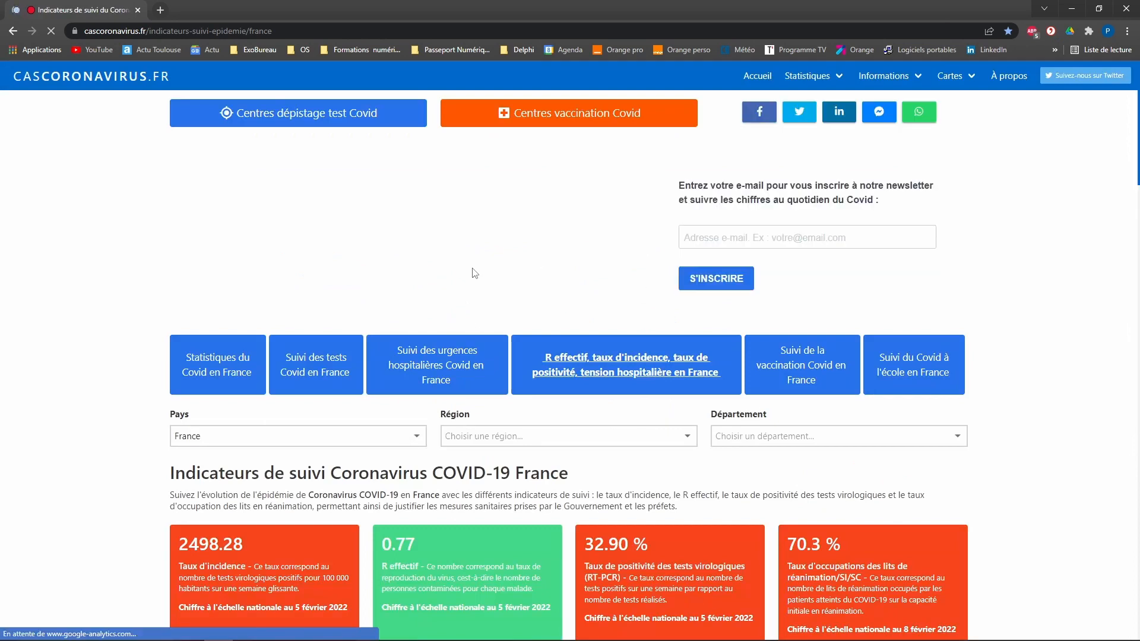
{"action": "scroll", "coordinate": [473, 270], "scroll_direction": "down", "scroll_amount": 9}
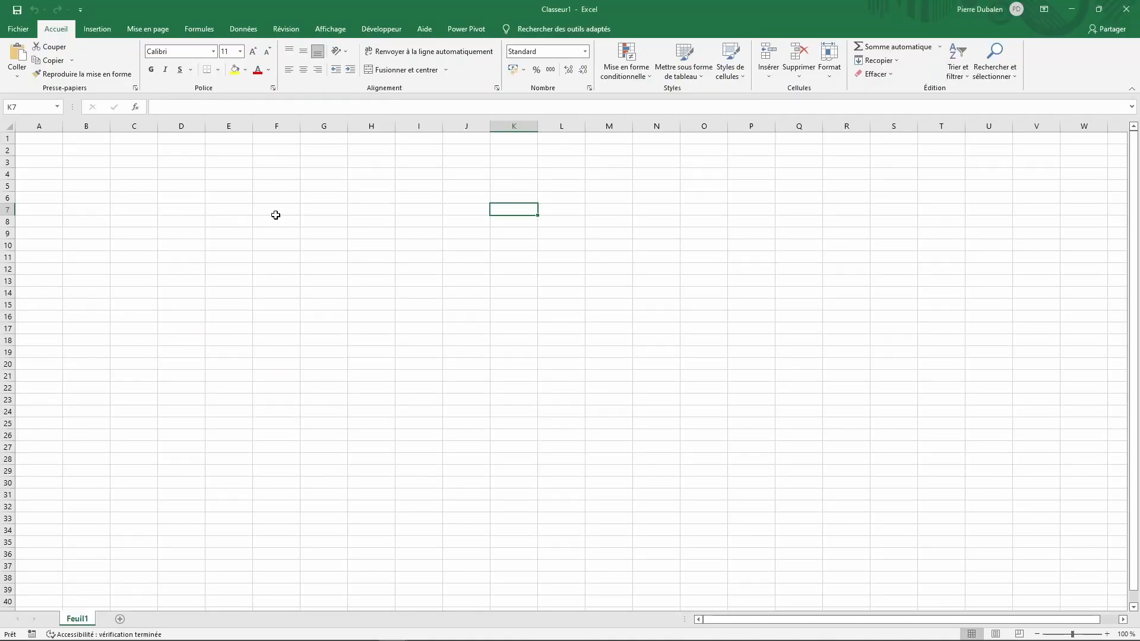
- Switch to the blank Excel workbook and start a data import from the web
{"action": "left_click", "coordinate": [244, 31]}
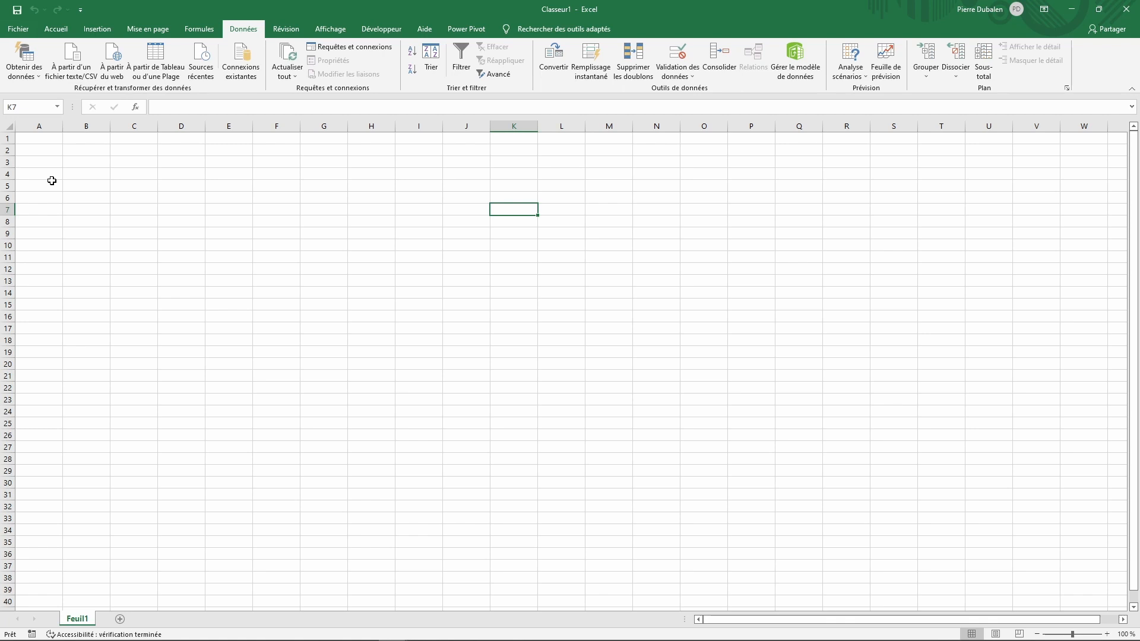
{"action": "left_click", "coordinate": [42, 81]}
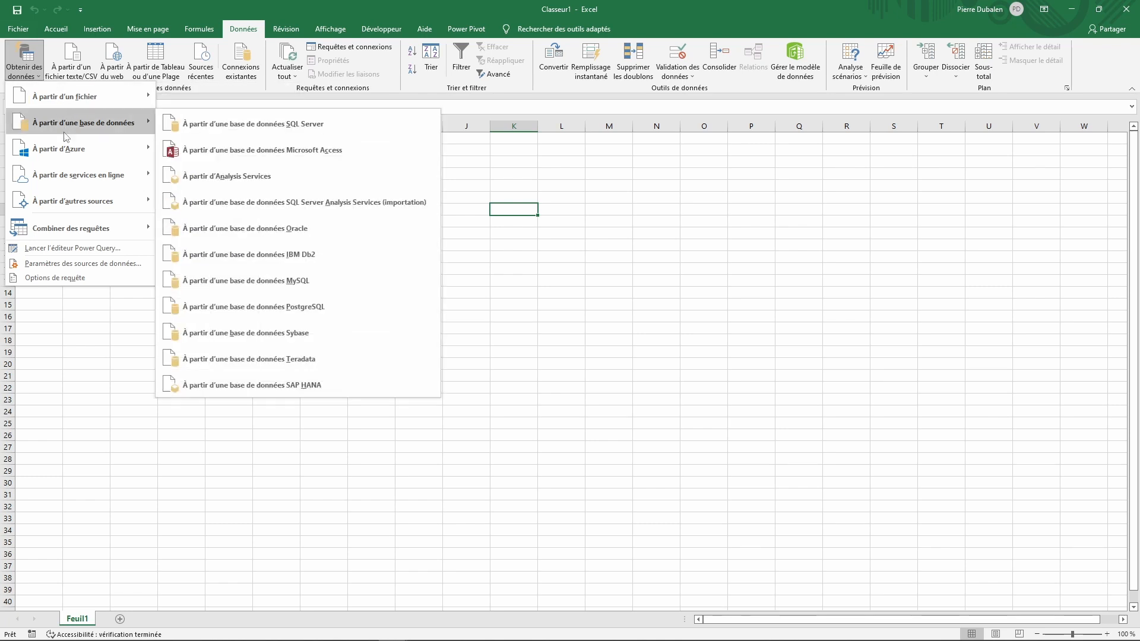
{"action": "mouse_move", "coordinate": [66, 149]}
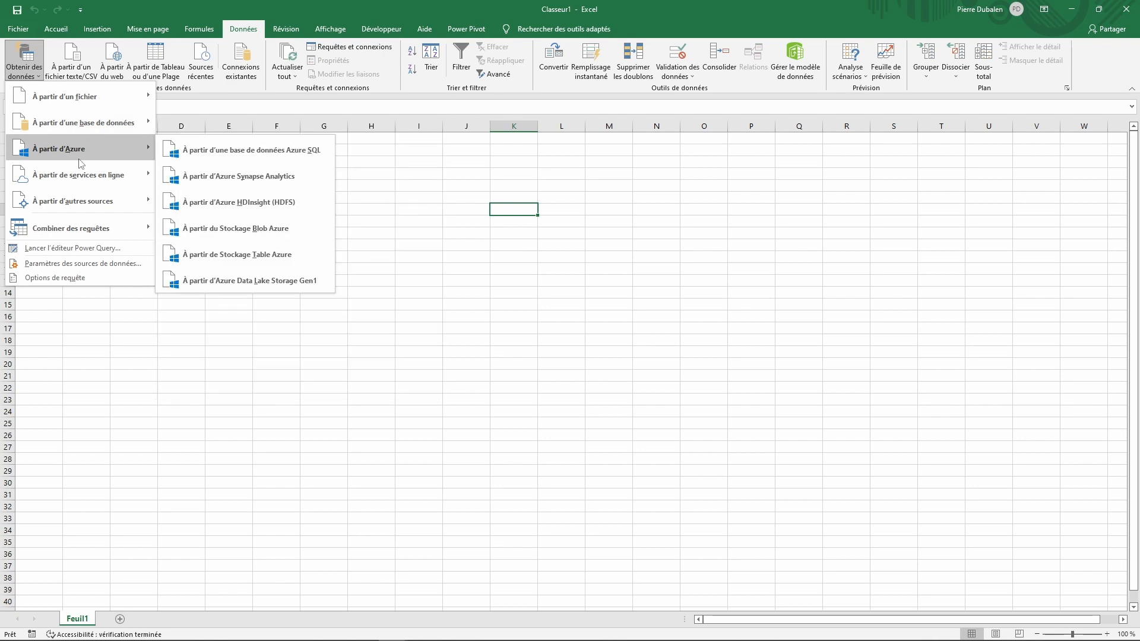
{"action": "mouse_move", "coordinate": [78, 212]}
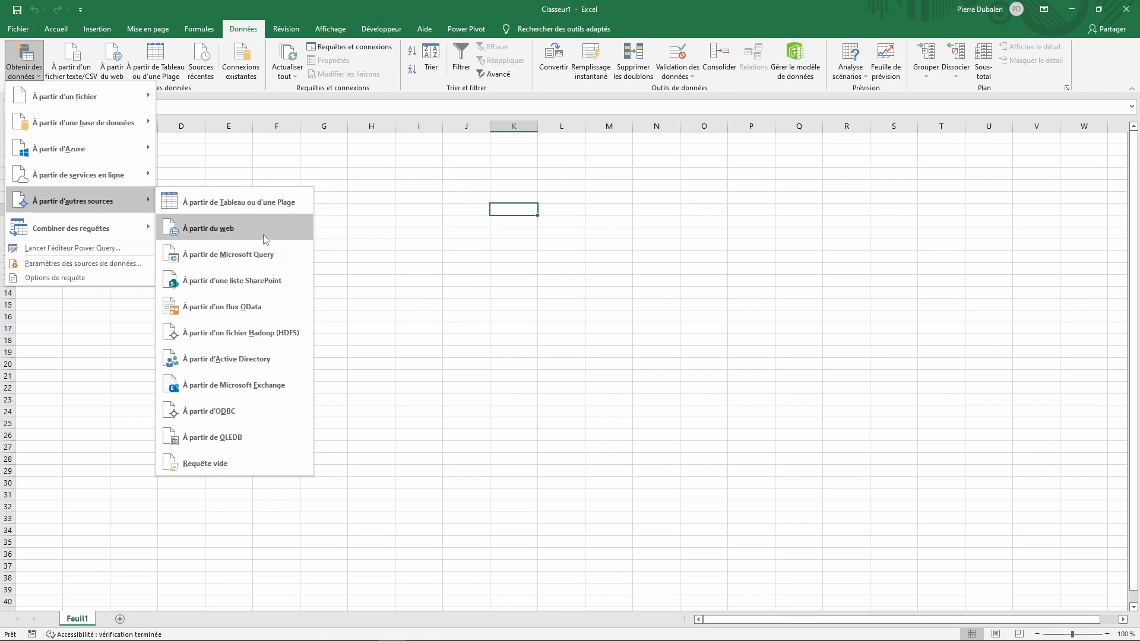
{"action": "left_click", "coordinate": [206, 232]}
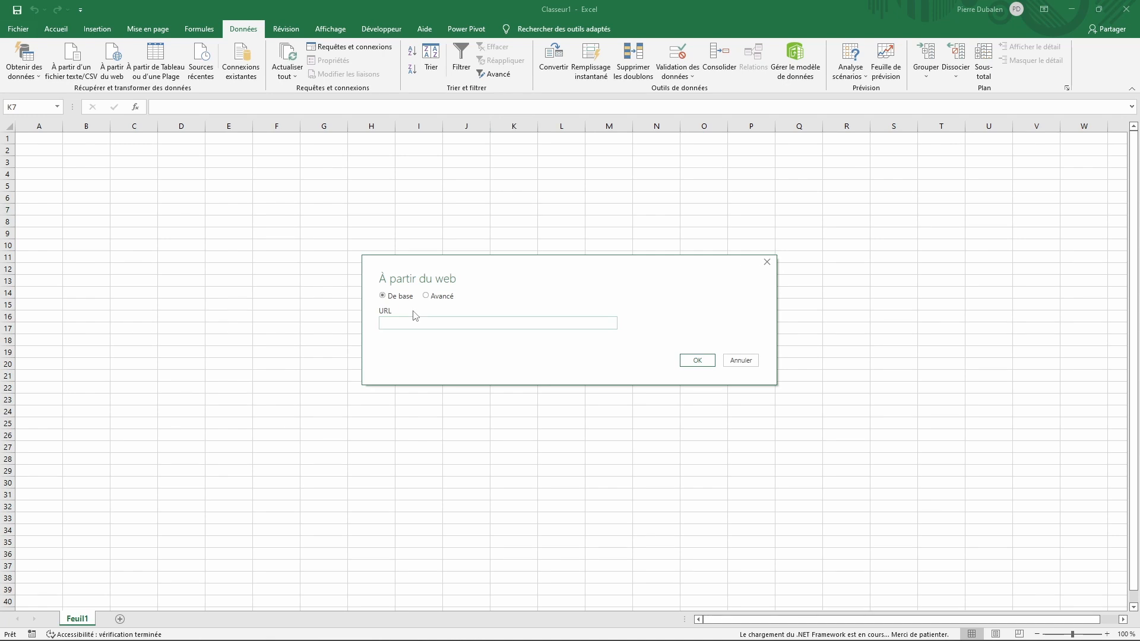
- Copy the address of the cascoronavirus.fr indicators page from the browser and connect Excel's web import to that URL
{"action": "key", "text": "alt+Tab"}
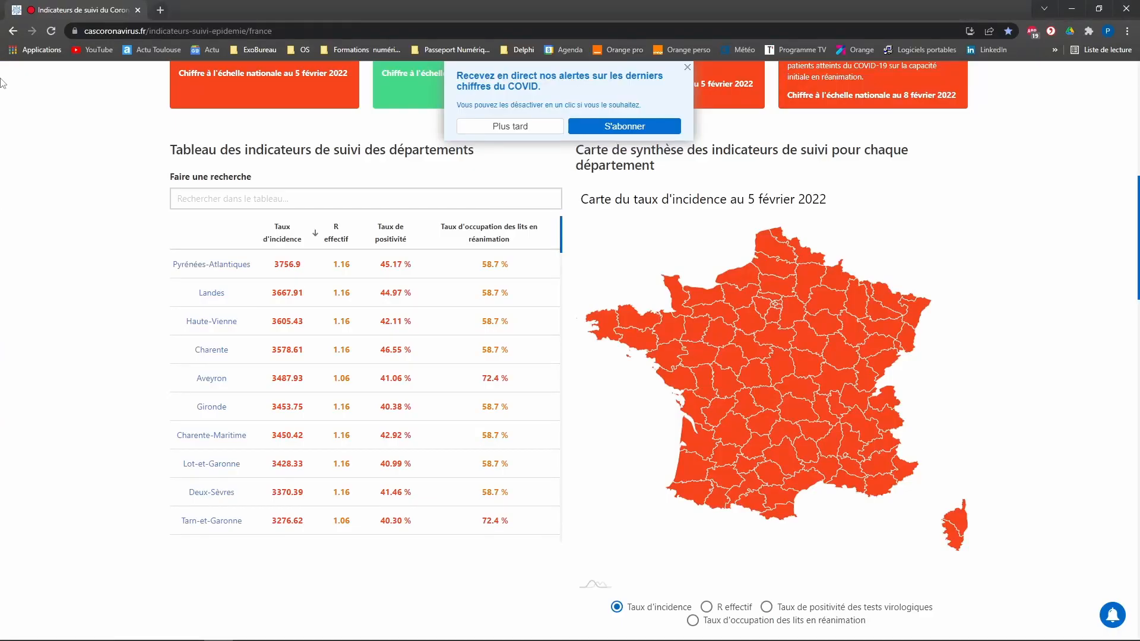
{"action": "left_click", "coordinate": [166, 31]}
{"action": "key", "text": "ctrl+c"}
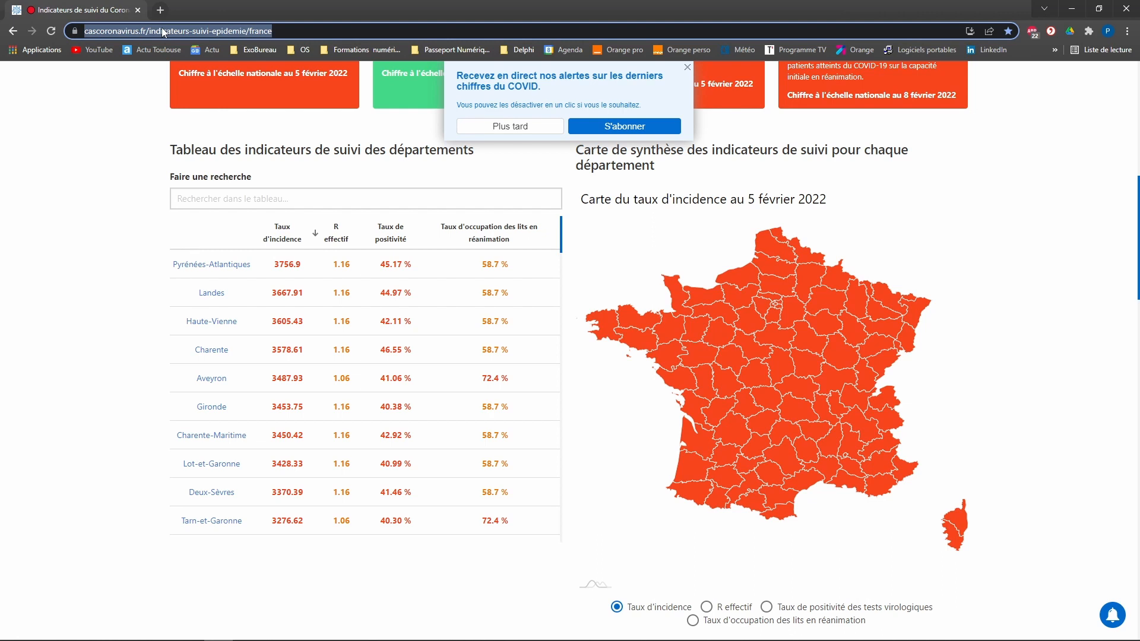
{"action": "key", "text": "alt+Tab"}
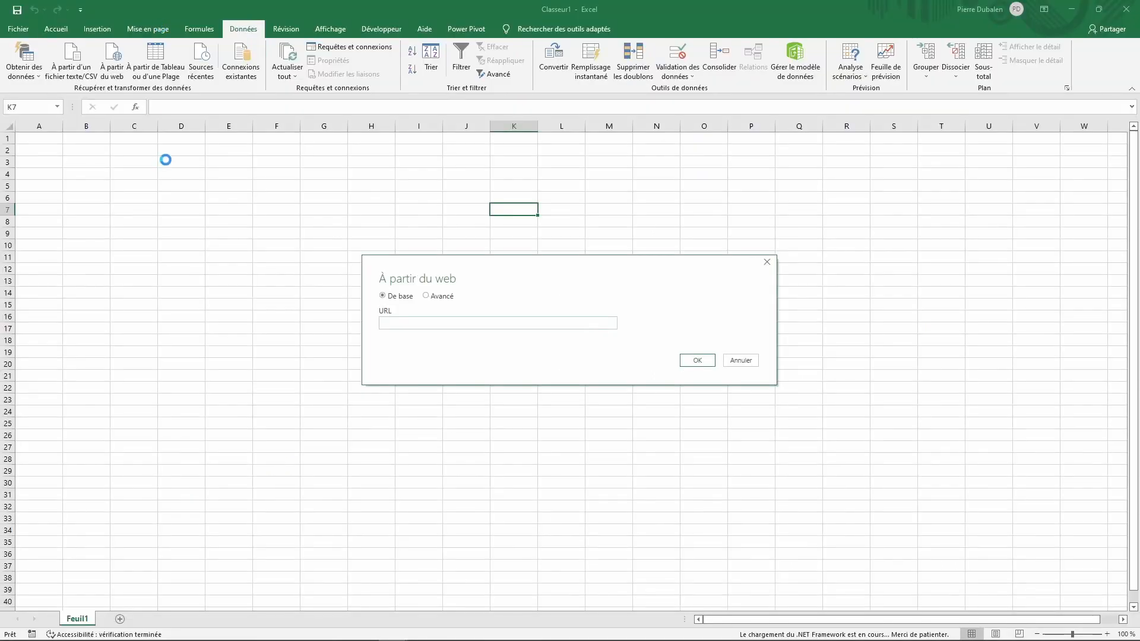
{"action": "left_click", "coordinate": [410, 325]}
{"action": "key", "text": "ctrl+v"}
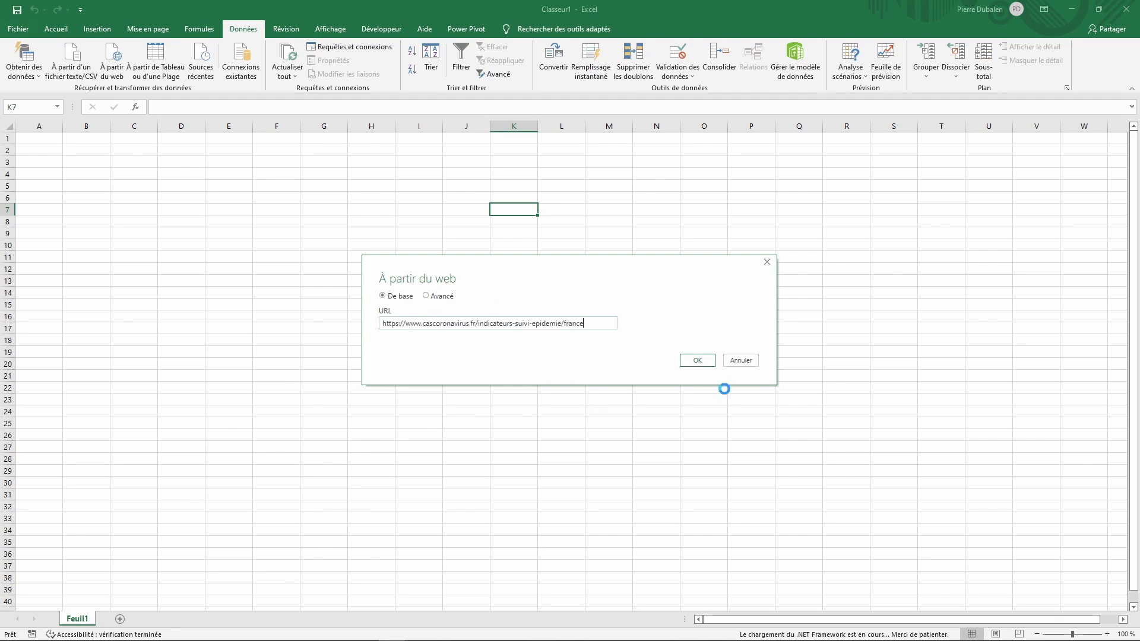
{"action": "left_click", "coordinate": [697, 361]}
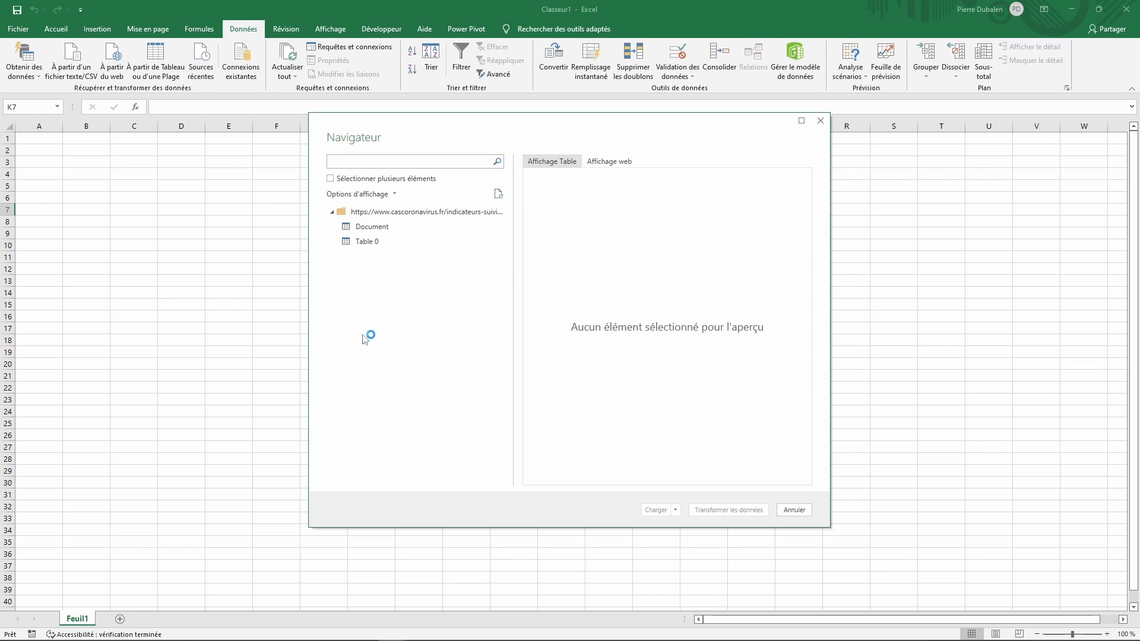
- Preview the Document and Table 0 items, and open Table 0 in the Power Query editor for transformation
{"action": "left_click", "coordinate": [373, 231]}
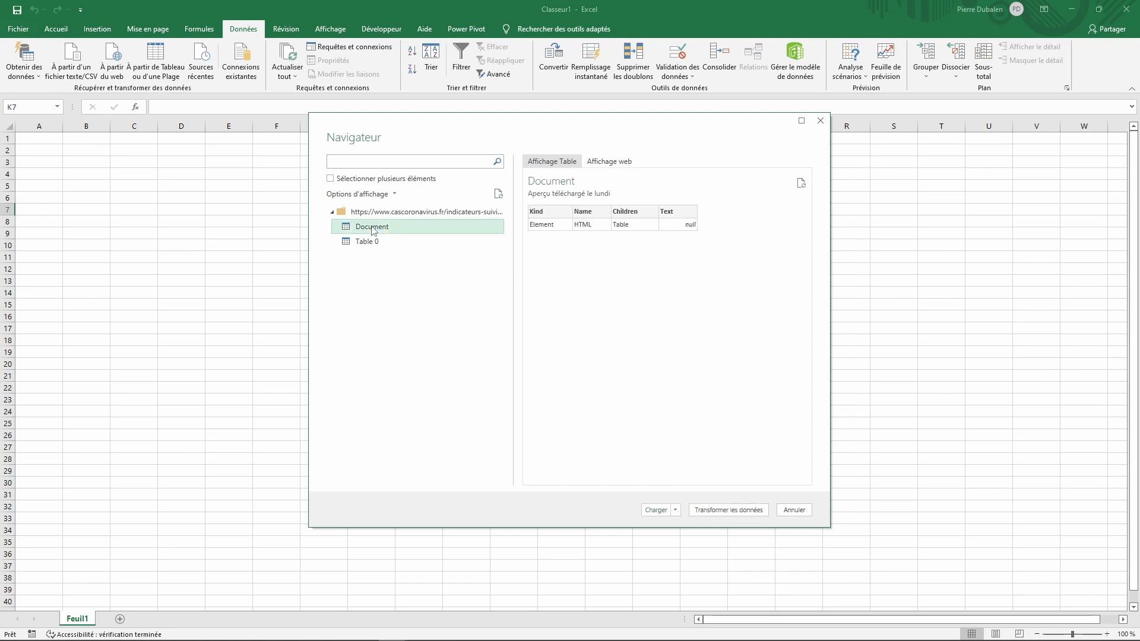
{"action": "left_click", "coordinate": [364, 246]}
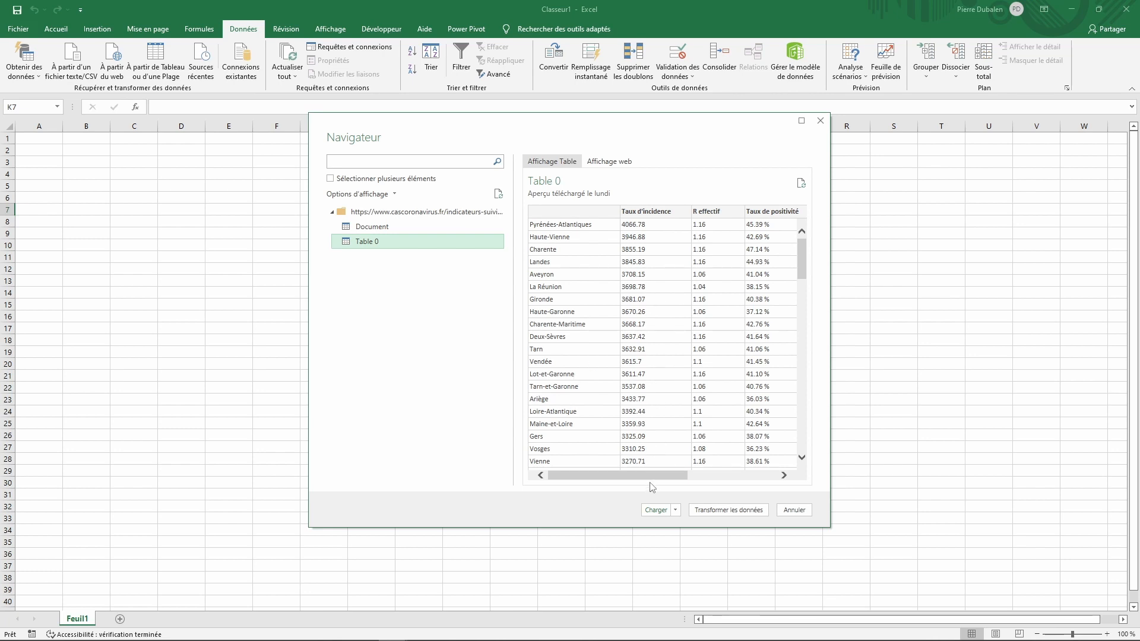
{"action": "left_click_drag", "start_coordinate": [654, 475], "coordinate": [620, 484]}
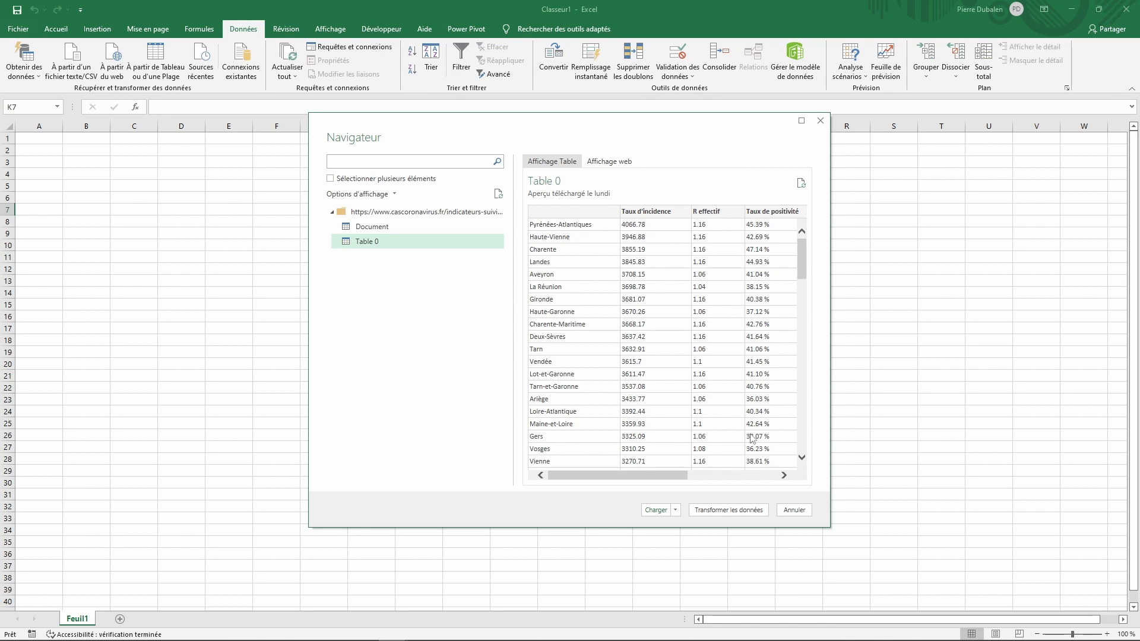
{"action": "left_click", "coordinate": [729, 511]}
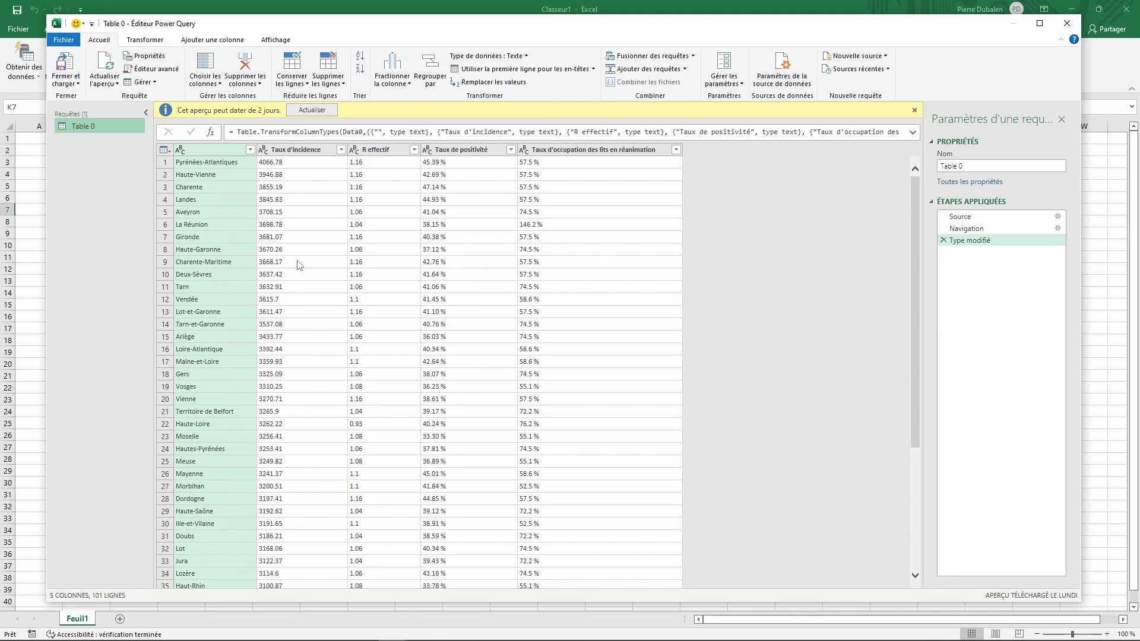
- Remove the columns R effectif, Taux de positivité and Taux d'occupation des lits en réanimation from the query
{"action": "left_click", "coordinate": [390, 151]}
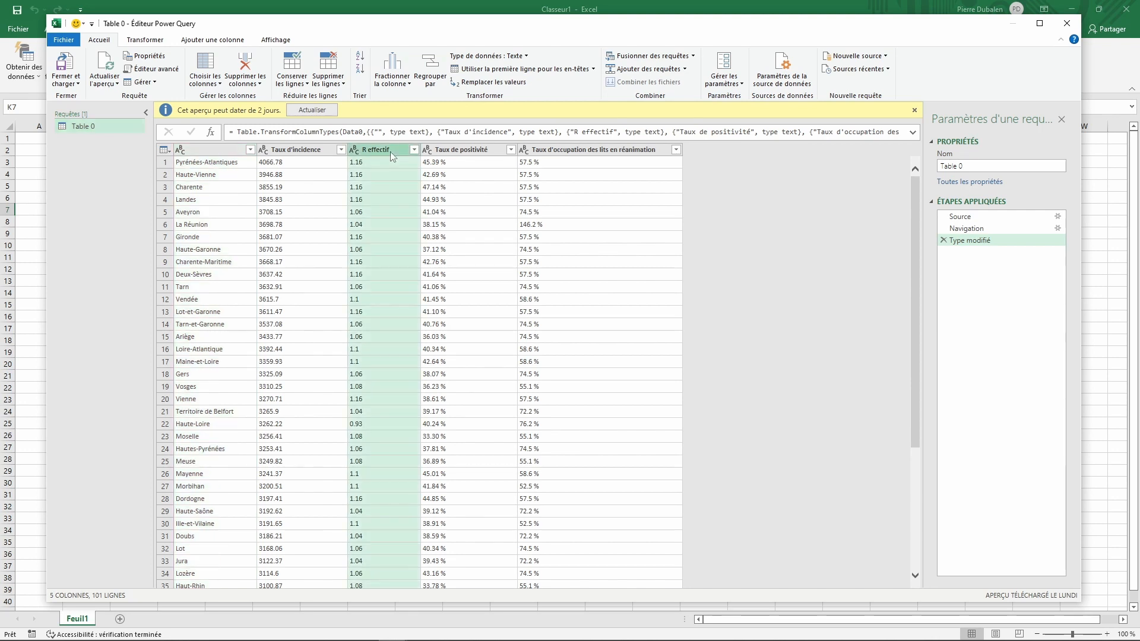
{"action": "left_click", "coordinate": [554, 153], "text": "shift"}
{"action": "right_click", "coordinate": [553, 151]}
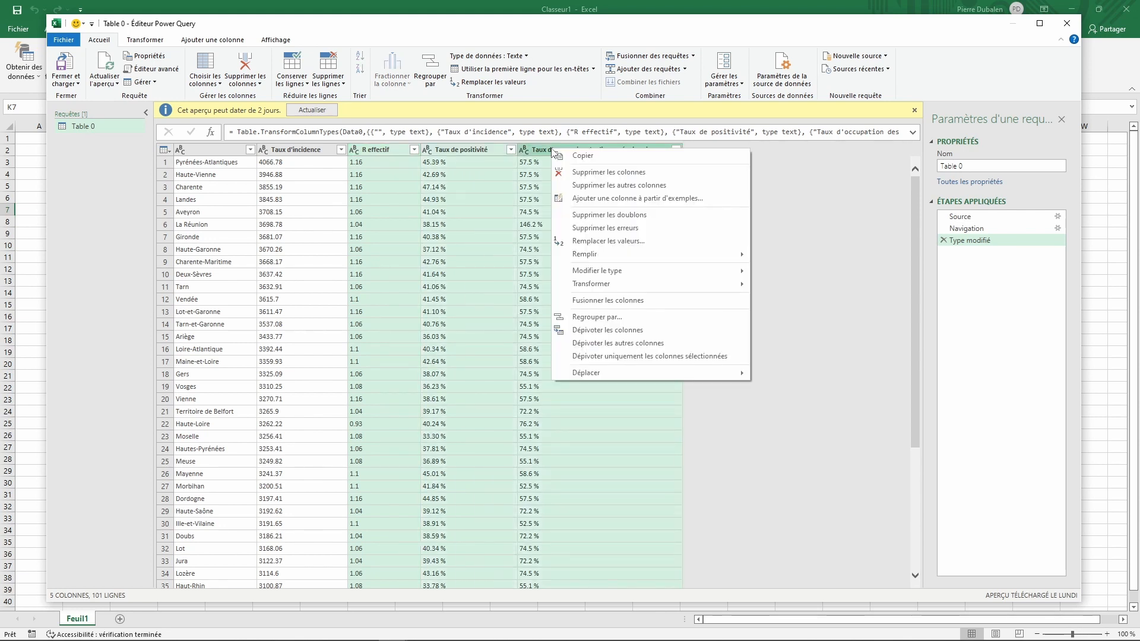
{"action": "left_click", "coordinate": [585, 173]}
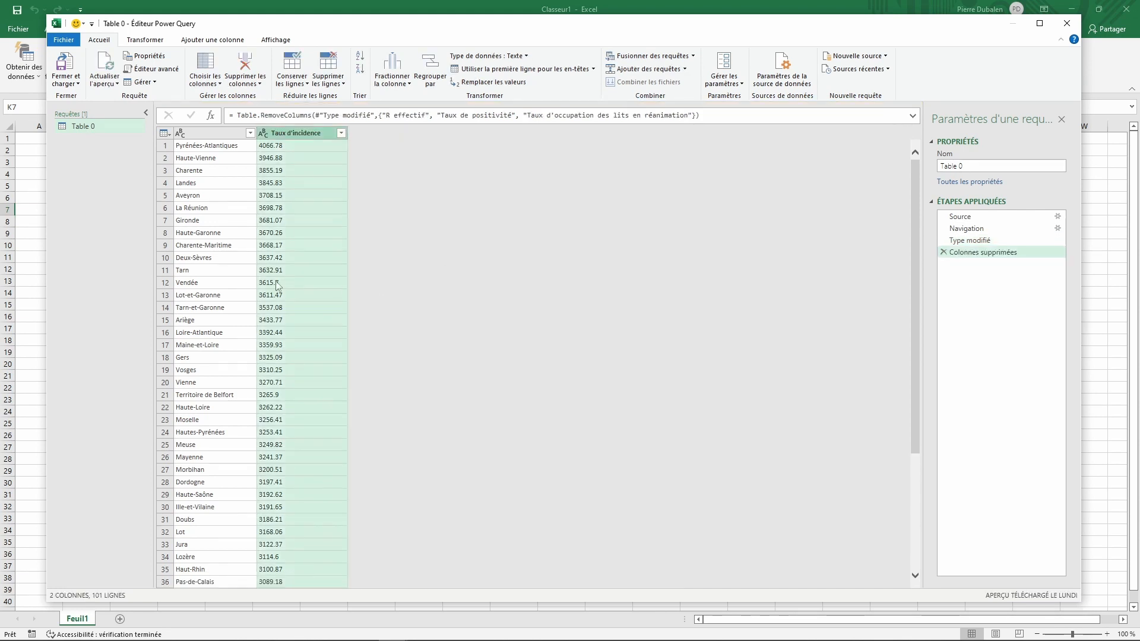
- Name the unnamed first column Département
{"action": "left_click", "coordinate": [202, 133]}
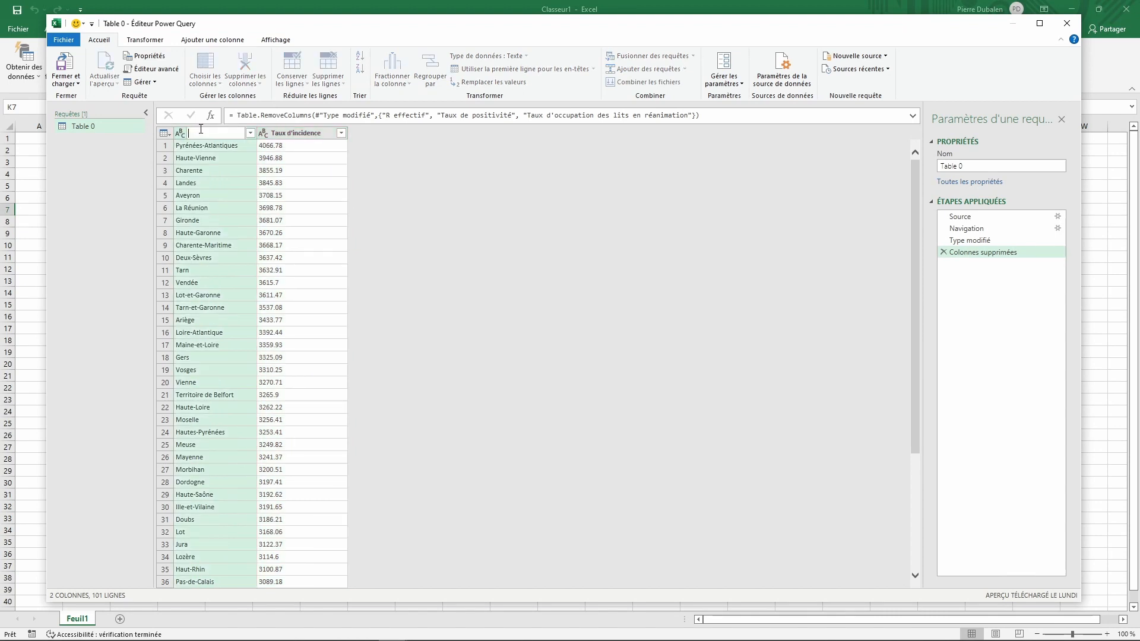
{"action": "type", "text": "Département"}
{"action": "key", "text": "Return"}
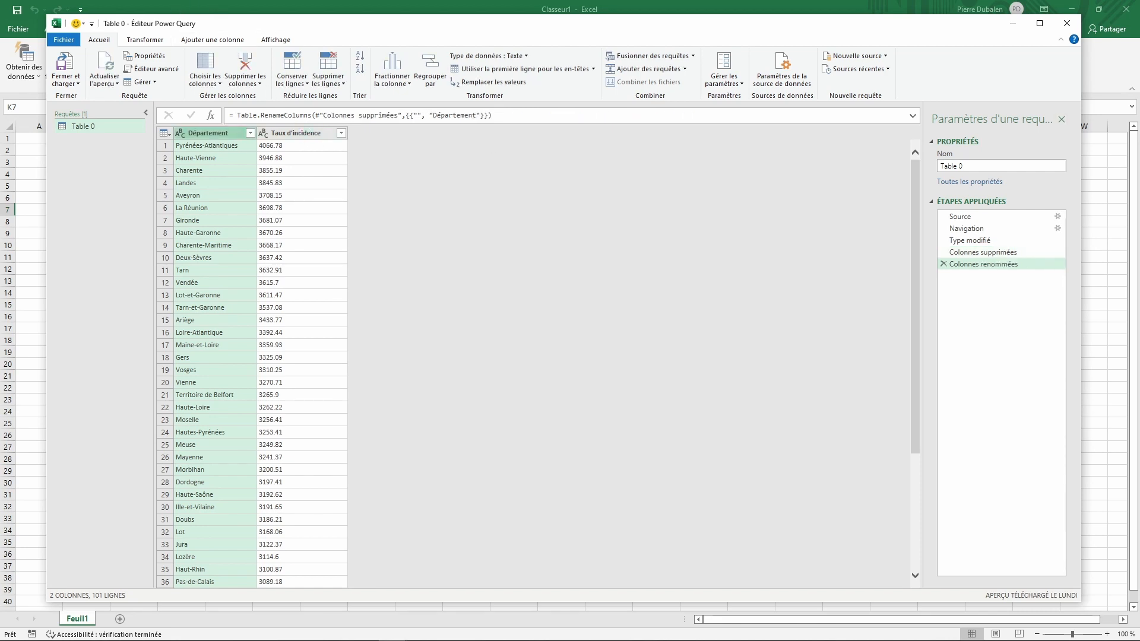
- Replace the decimal point "." with a comma "," throughout the Taux d'incidence column
{"action": "left_click", "coordinate": [295, 133]}
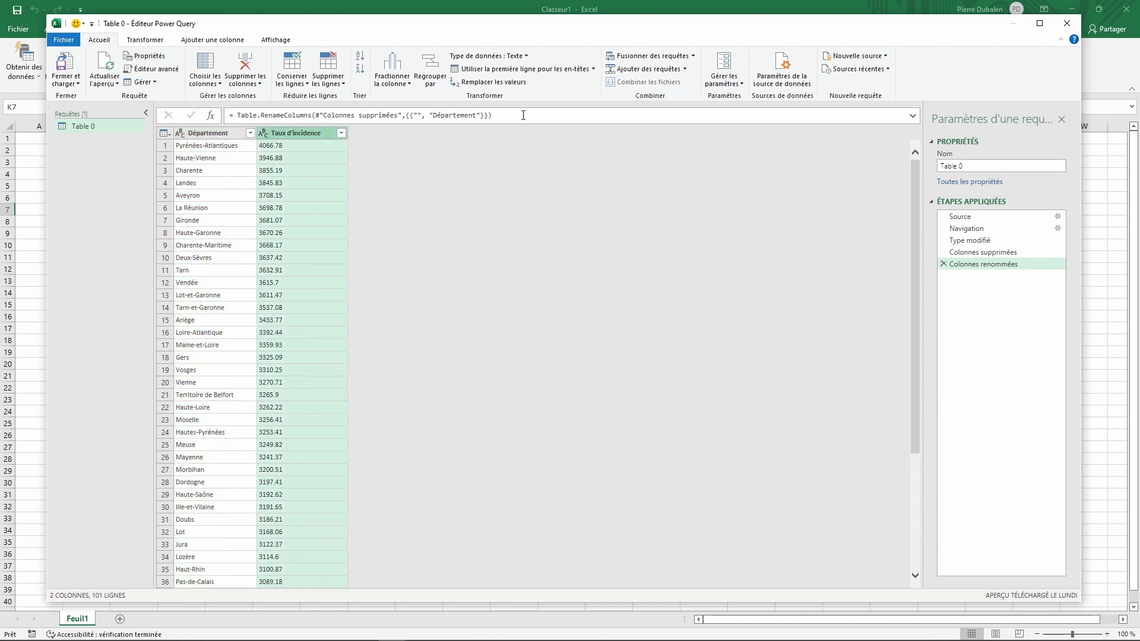
{"action": "left_click", "coordinate": [494, 82]}
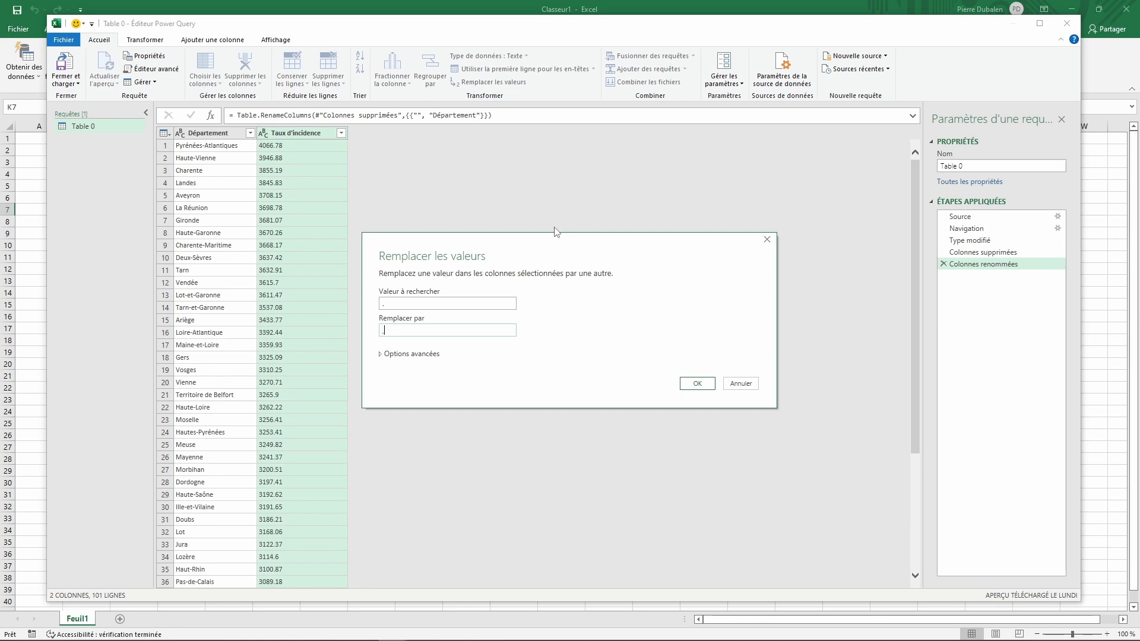
{"action": "left_click", "coordinate": [698, 385]}
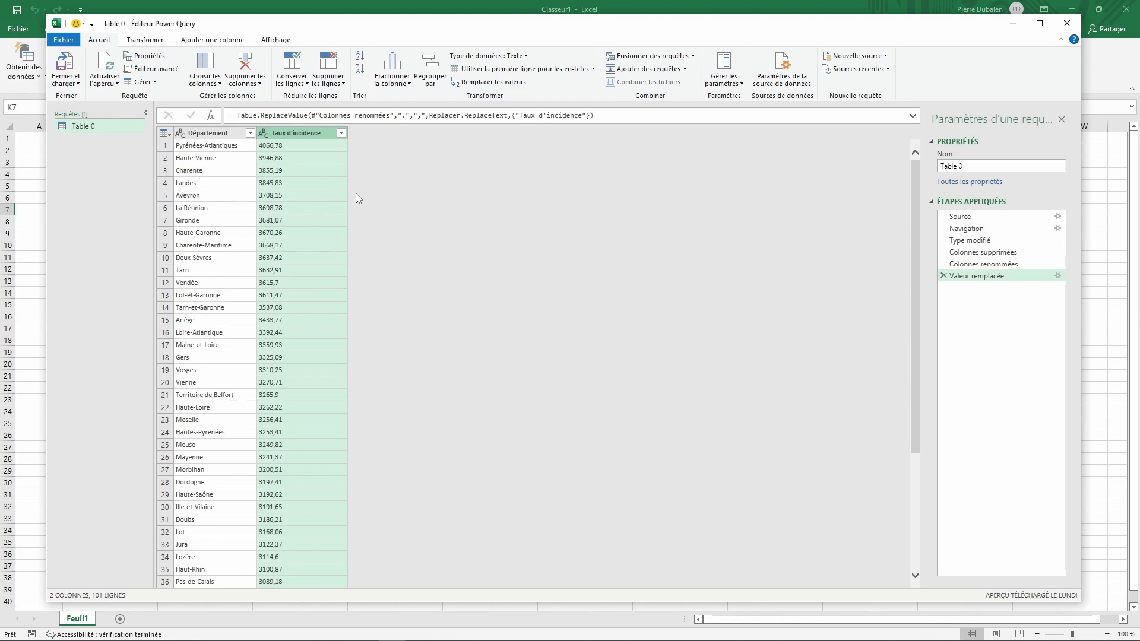
- Change the data type of the Taux d'incidence column to Nombre décimal and check the converted rows
{"action": "left_click", "coordinate": [341, 133]}
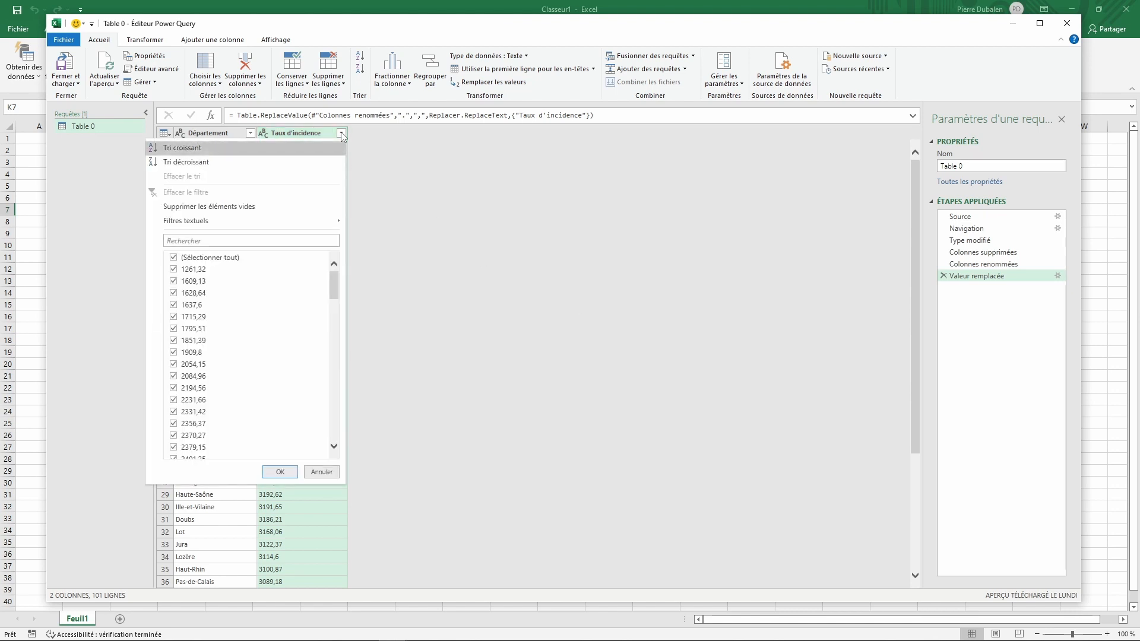
{"action": "left_click", "coordinate": [322, 472]}
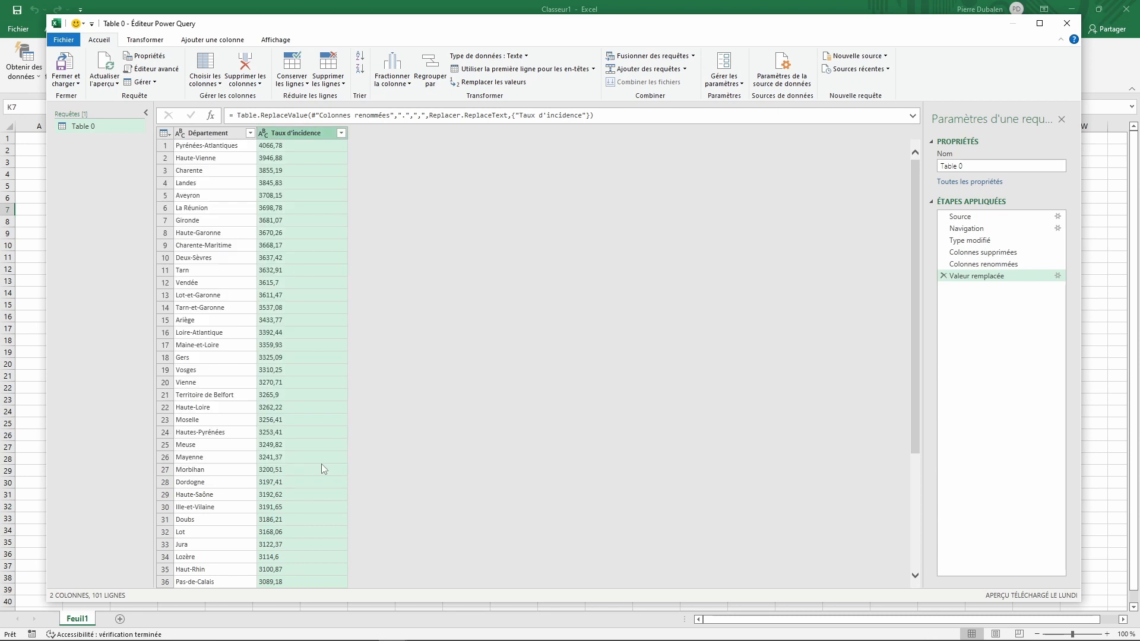
{"action": "left_click", "coordinate": [263, 133]}
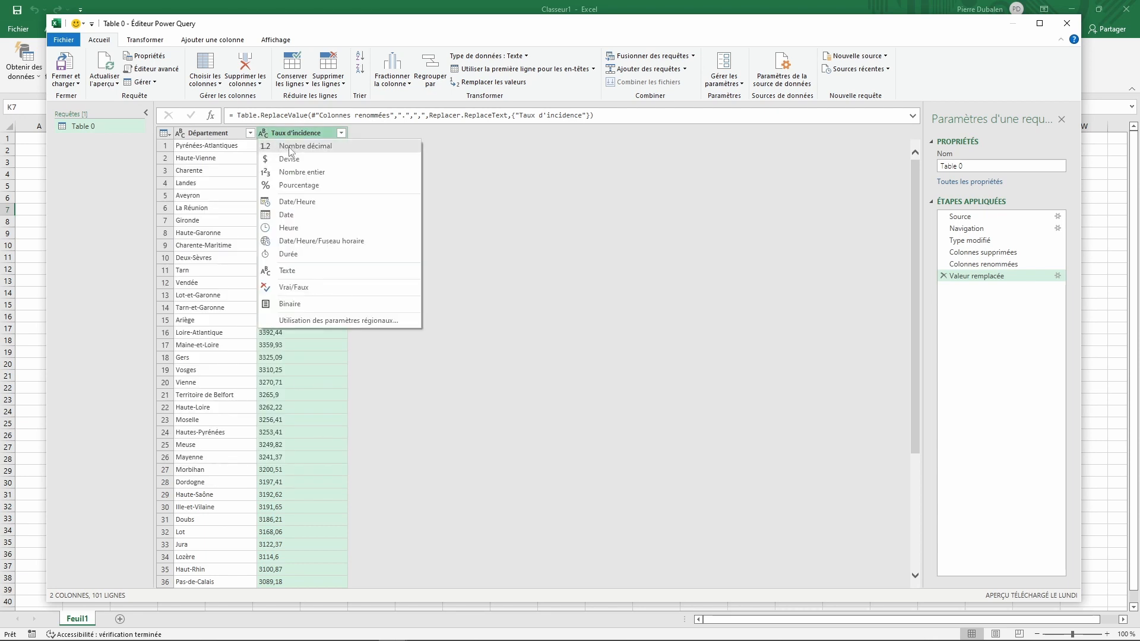
{"action": "left_click", "coordinate": [289, 146]}
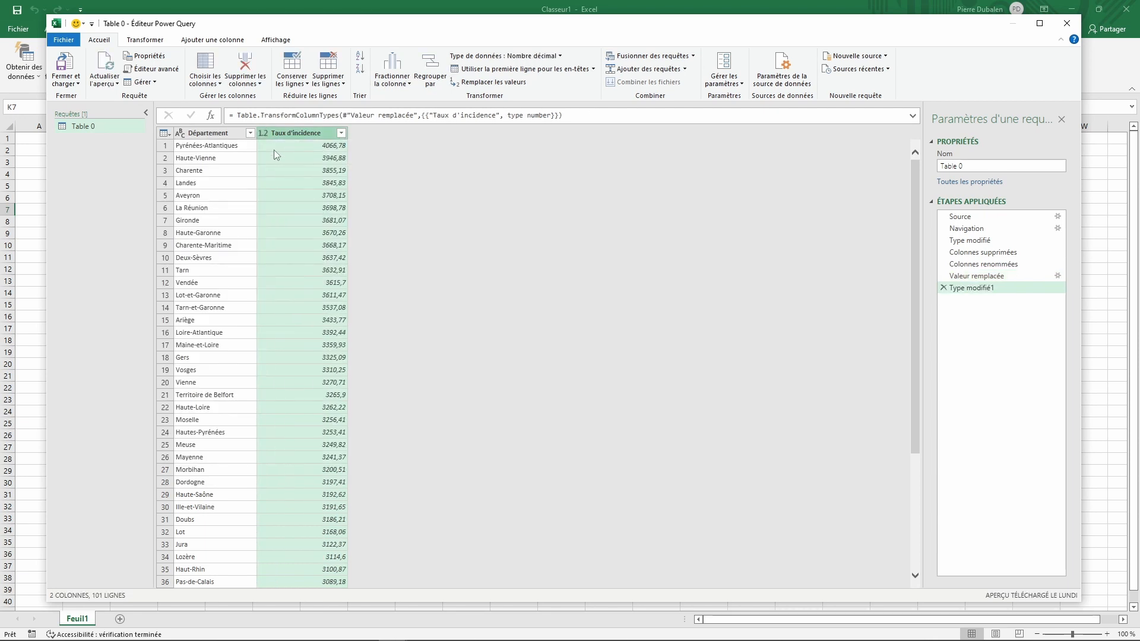
{"action": "scroll", "coordinate": [303, 348], "scroll_direction": "down", "scroll_amount": 20}
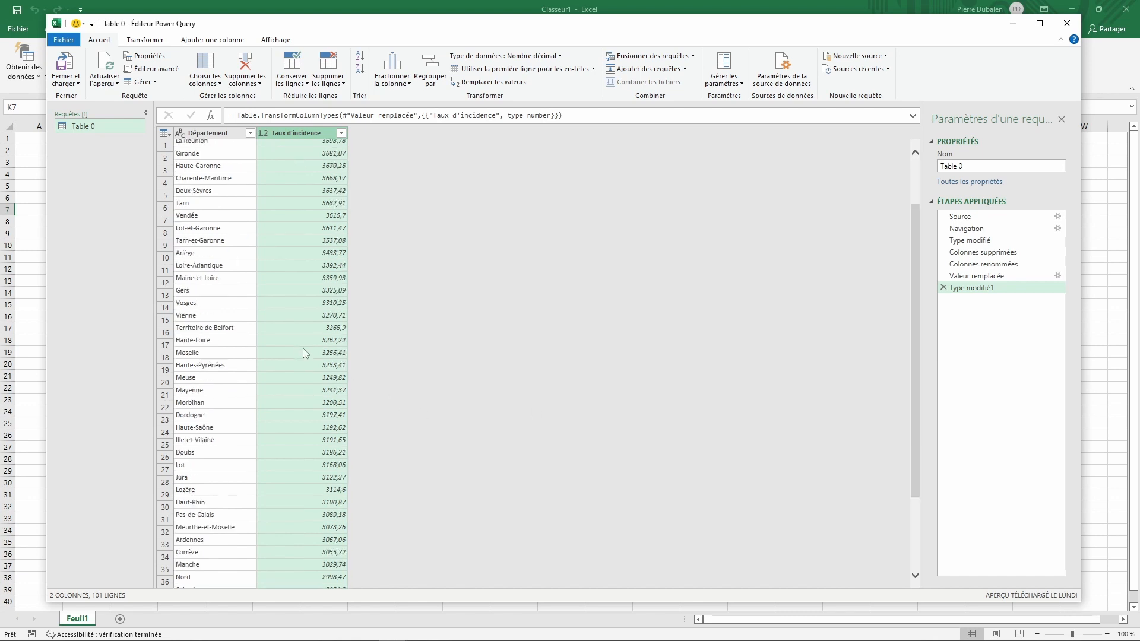
{"action": "scroll", "coordinate": [303, 353], "scroll_direction": "down", "scroll_amount": 1}
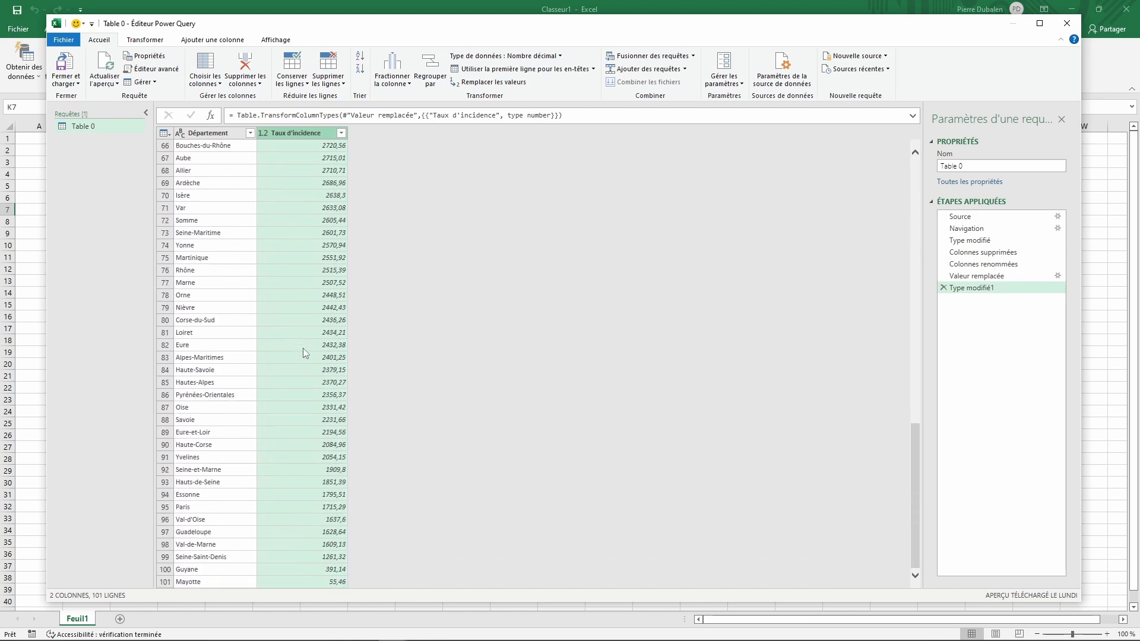
{"action": "scroll", "coordinate": [303, 353], "scroll_direction": "up", "scroll_amount": 20}
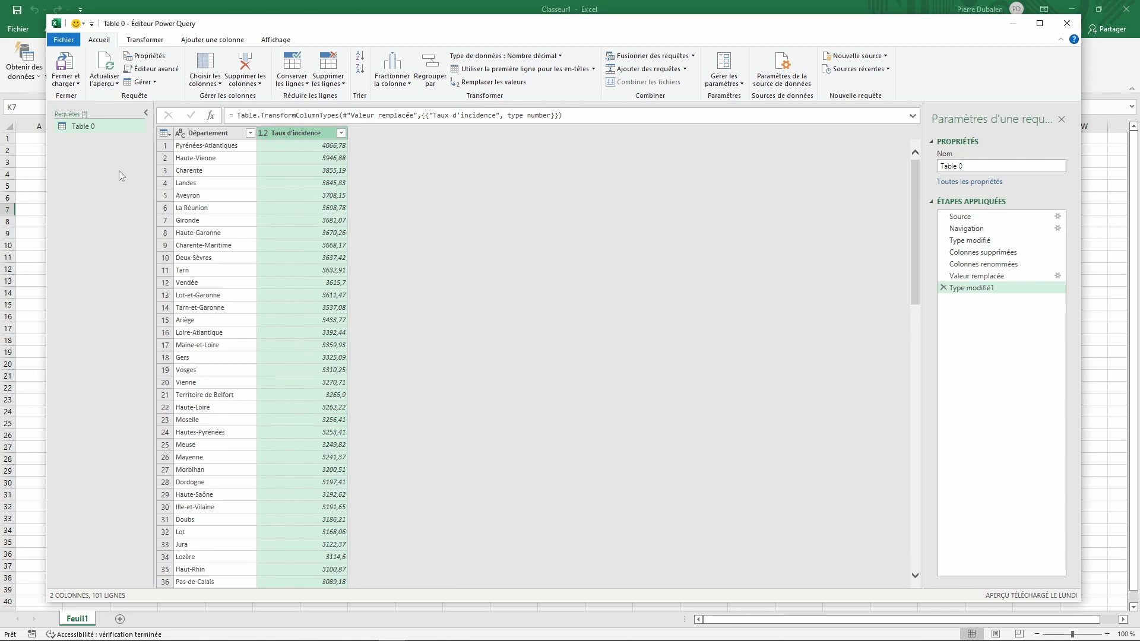
- Load the cleaned query into a worksheet and apply the Nombre format to the Taux d'incidence column
{"action": "left_click", "coordinate": [65, 63]}
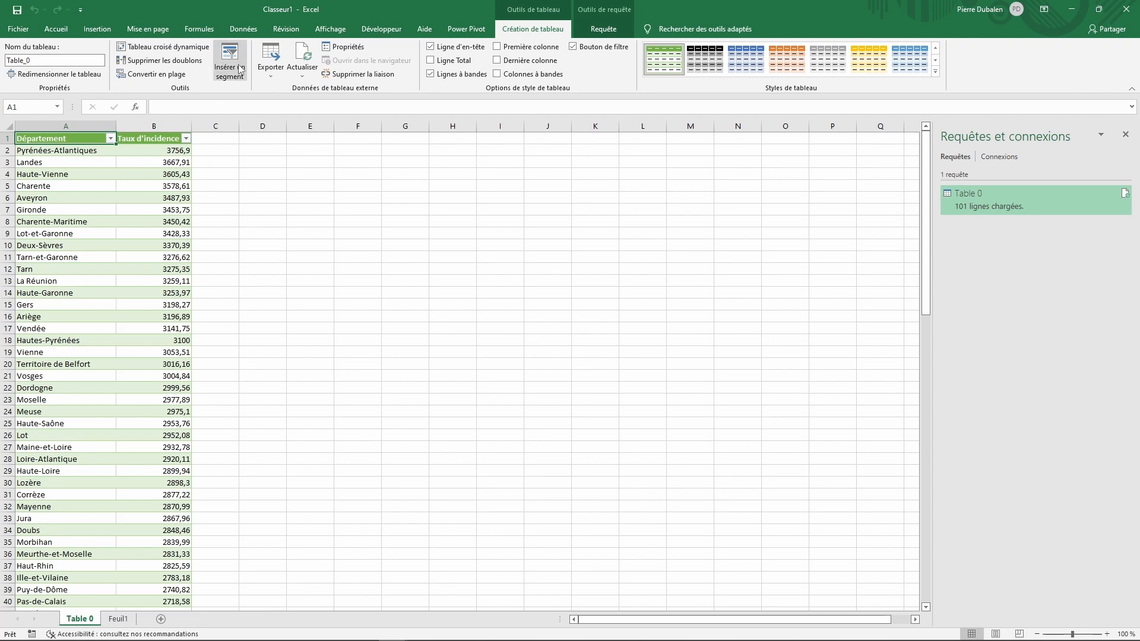
{"action": "left_click", "coordinate": [242, 30]}
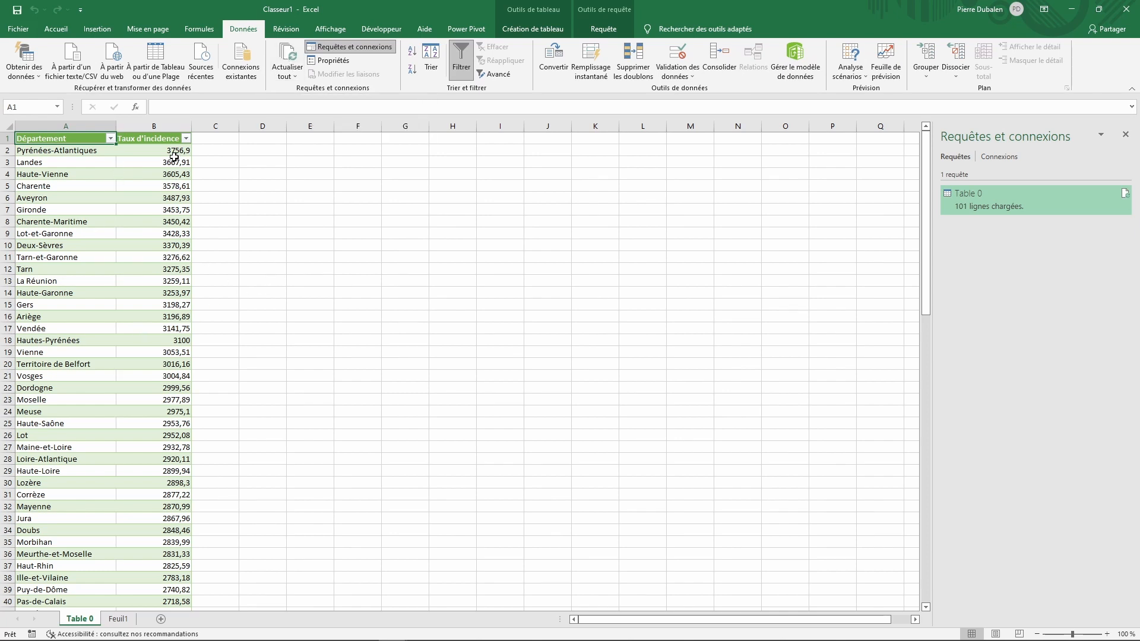
{"action": "left_click", "coordinate": [169, 131]}
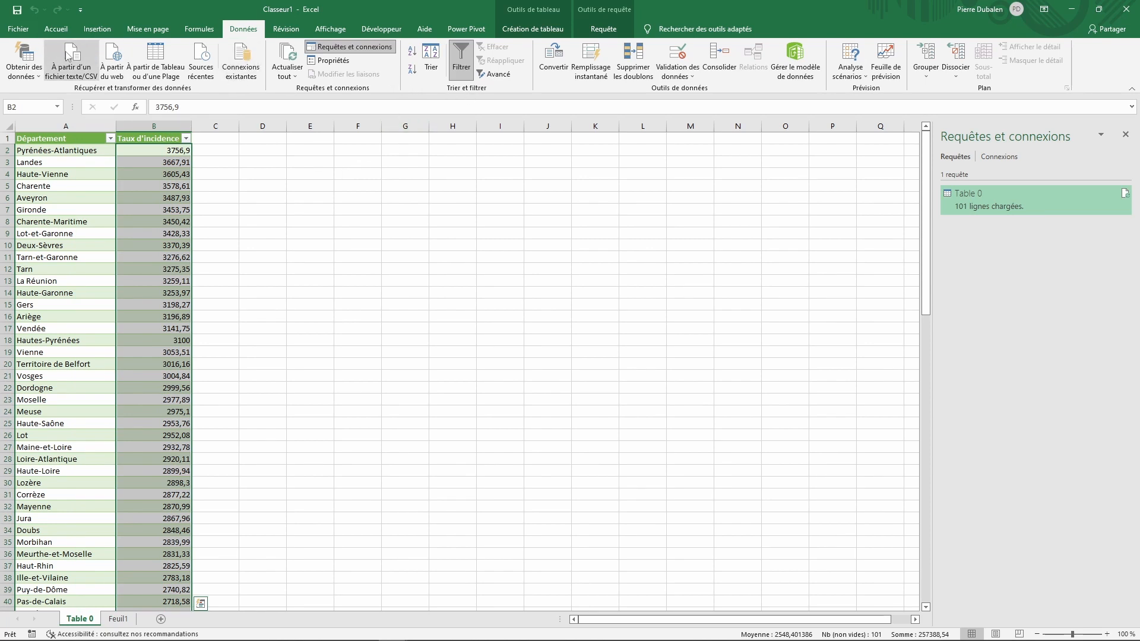
{"action": "left_click", "coordinate": [56, 28]}
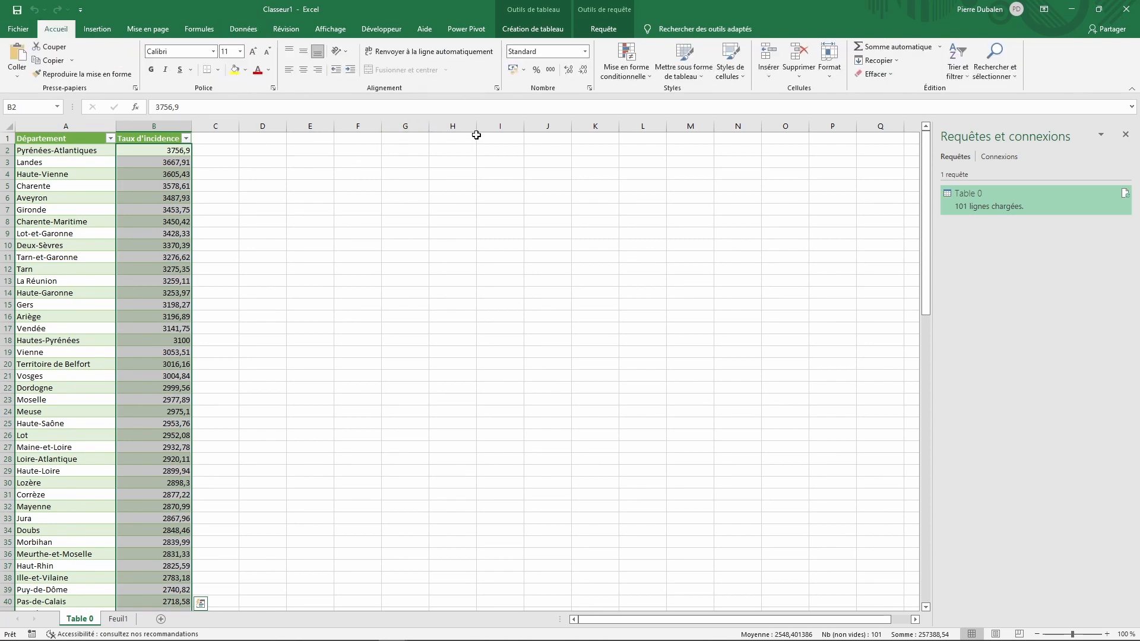
{"action": "left_click", "coordinate": [585, 52]}
{"action": "left_click", "coordinate": [542, 97]}
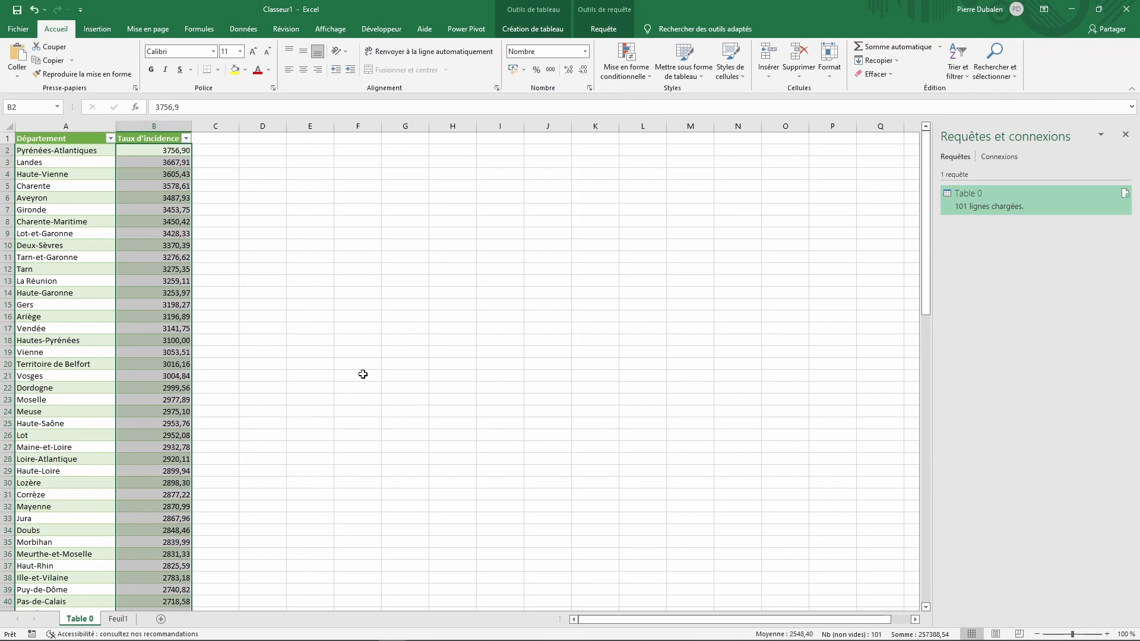
- Insert a choropleth map chart from the département table and place it beside the table's first rows
{"action": "left_click", "coordinate": [70, 163]}
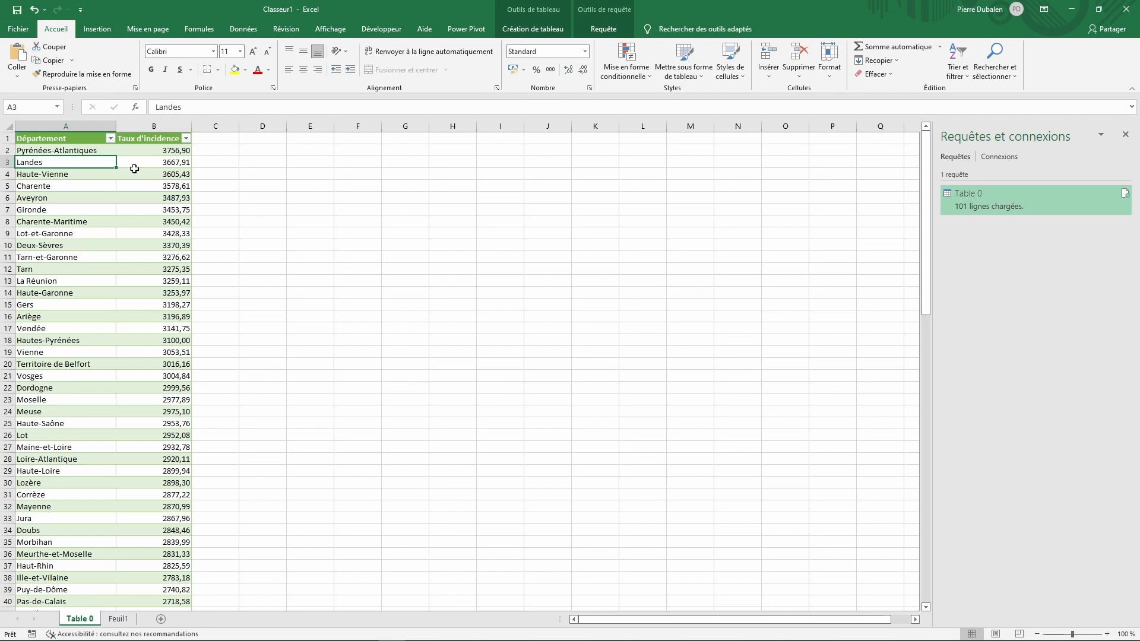
{"action": "left_click", "coordinate": [92, 30]}
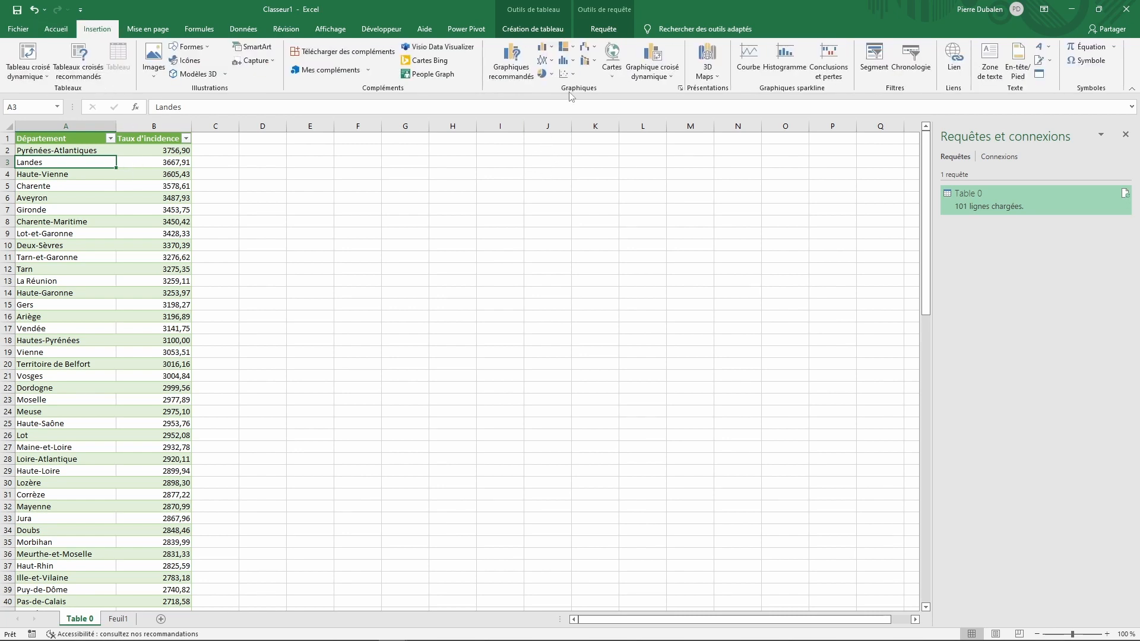
{"action": "left_click", "coordinate": [612, 79]}
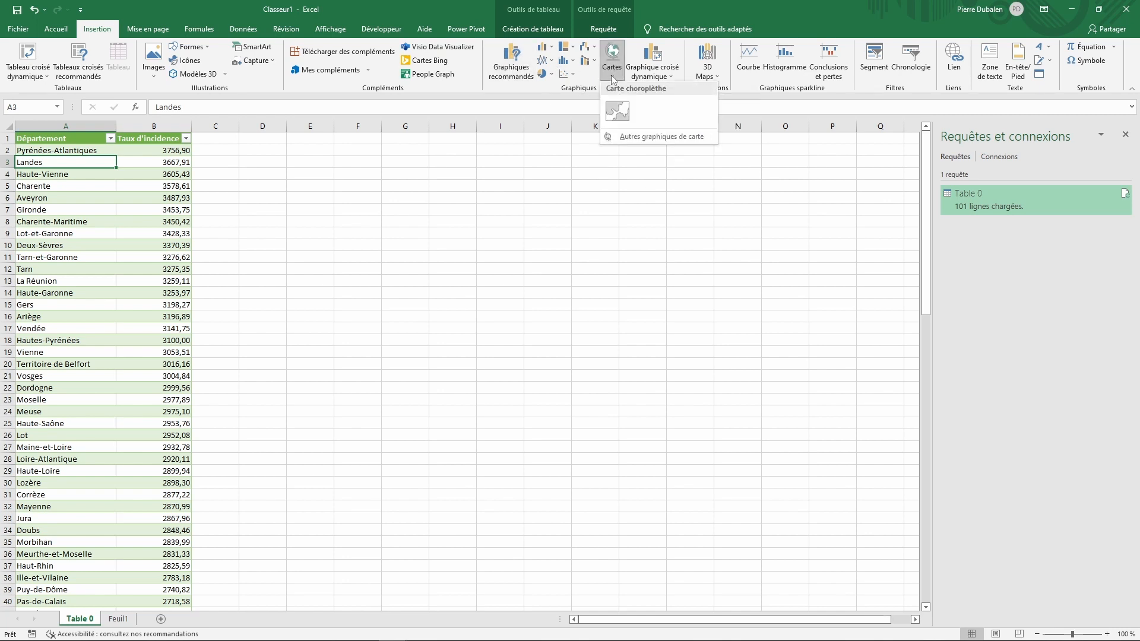
{"action": "left_click", "coordinate": [617, 109]}
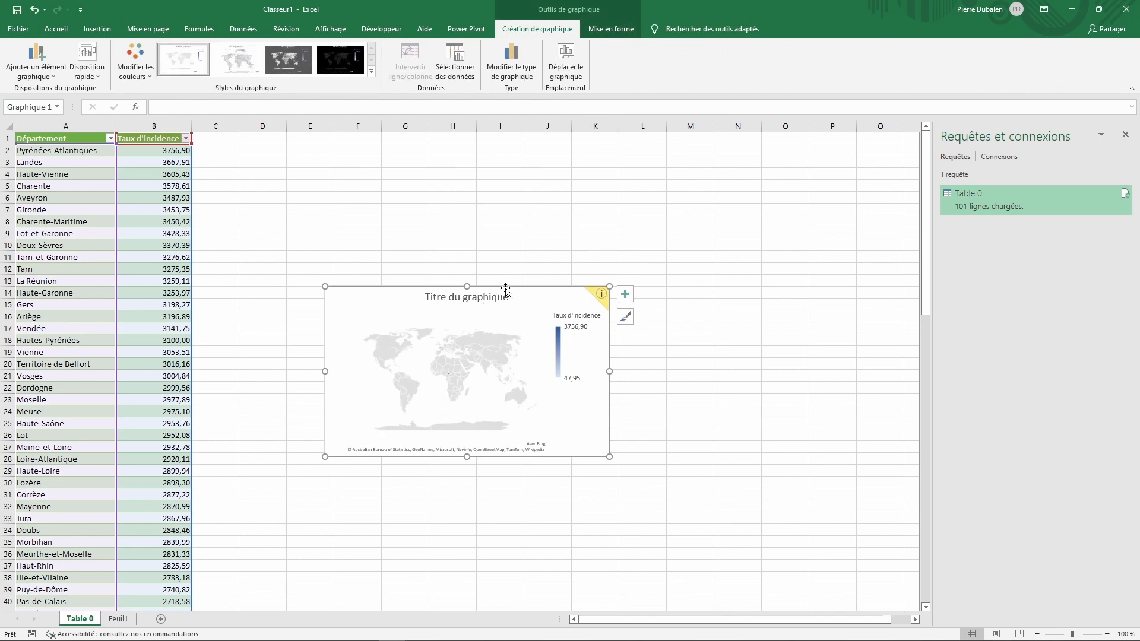
{"action": "mouse_move", "coordinate": [505, 289]}
{"action": "left_mouse_down"}
{"action": "mouse_move", "coordinate": [437, 206]}
{"action": "mouse_move", "coordinate": [483, 159]}
{"action": "mouse_move", "coordinate": [411, 143]}
{"action": "left_mouse_up"}
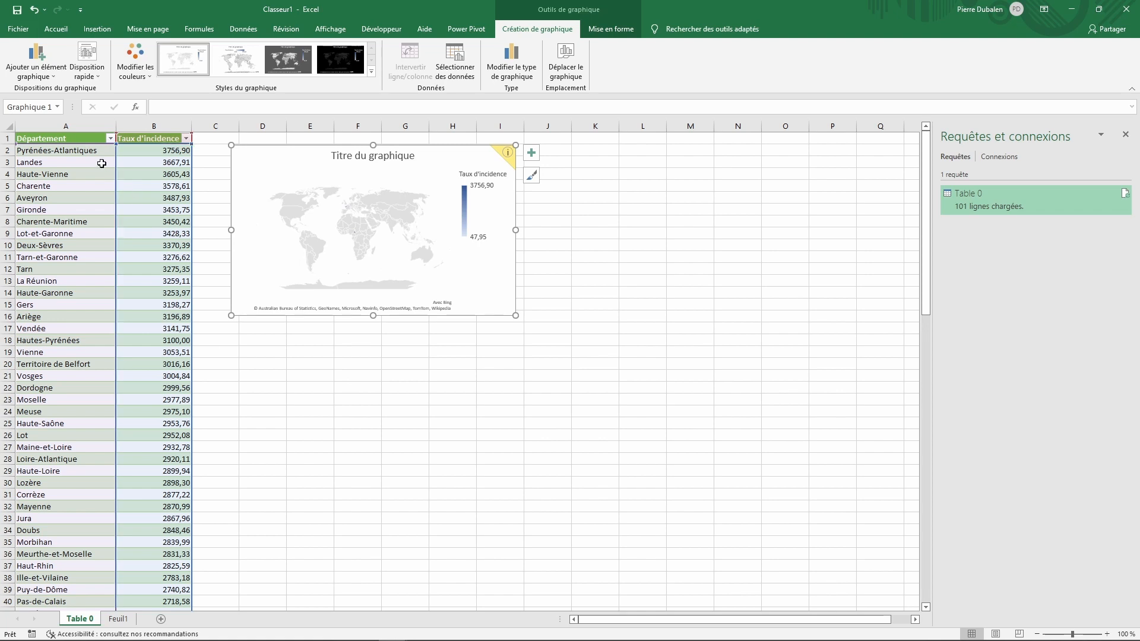
- Rename the table header in A1 as Departement, without the accent
{"action": "left_click", "coordinate": [83, 160]}
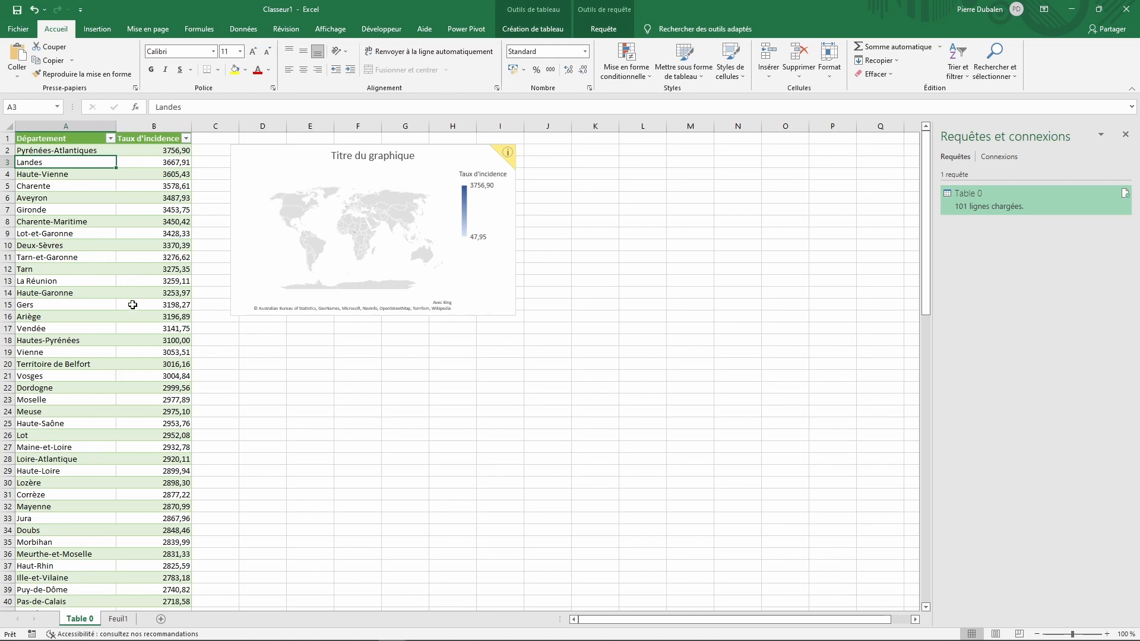
{"action": "left_click", "coordinate": [54, 138]}
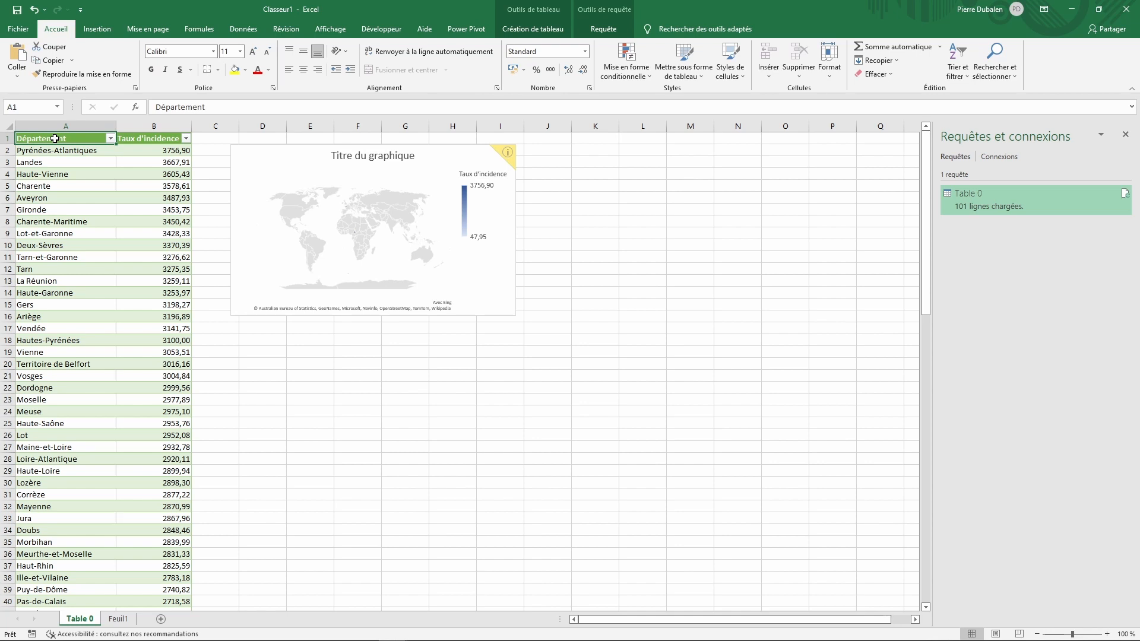
{"action": "type", "text": "Departement"}
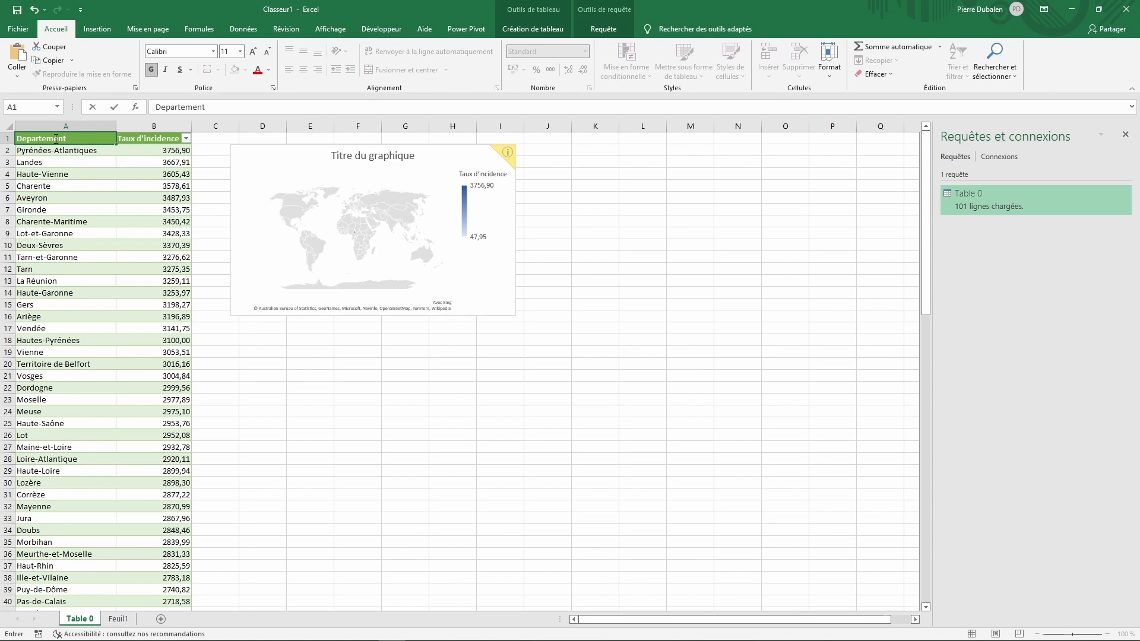
{"action": "key", "text": "Return"}
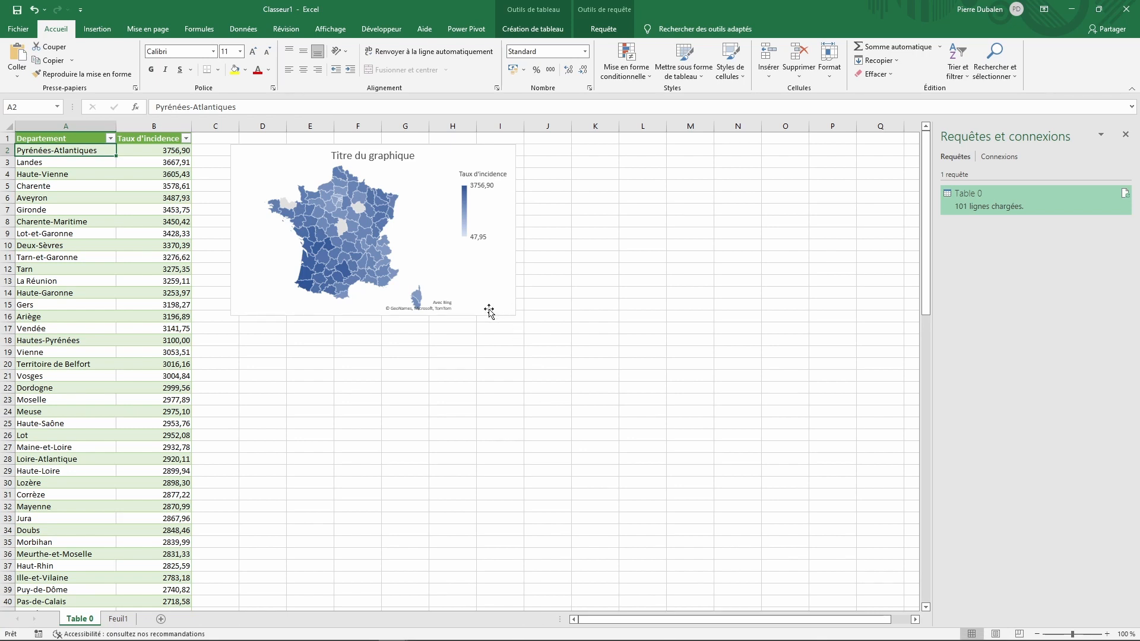
- Enlarge the map chart to span about columns D to M down to row 40, and inspect the grey départements
{"action": "left_click", "coordinate": [511, 298]}
{"action": "left_click_drag", "start_coordinate": [518, 314], "coordinate": [719, 600]}
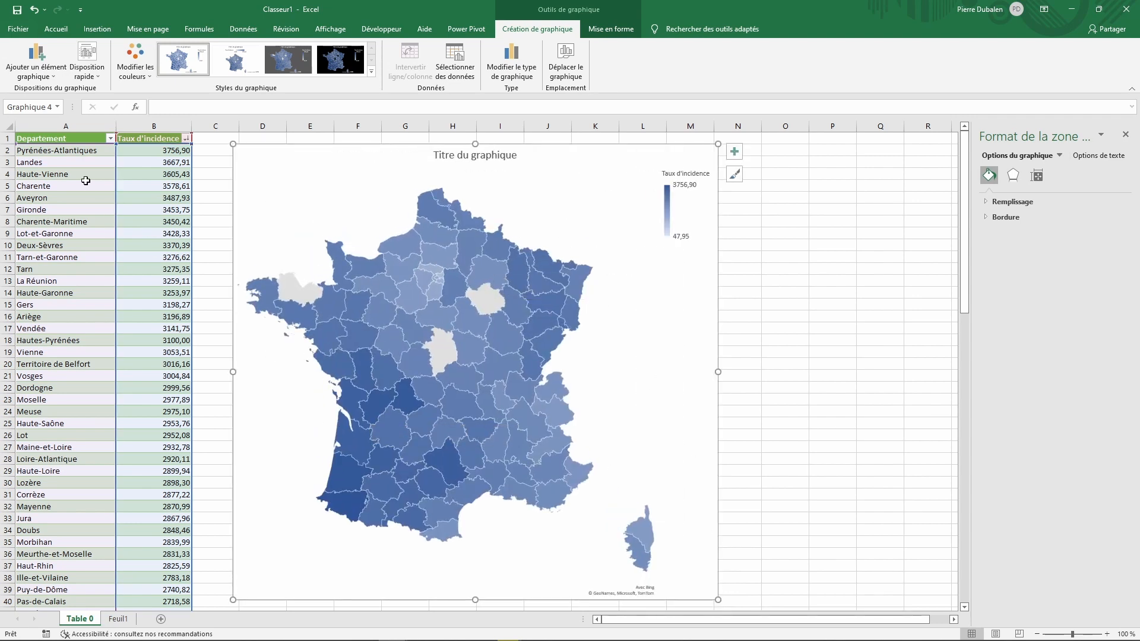
{"action": "left_click", "coordinate": [67, 152]}
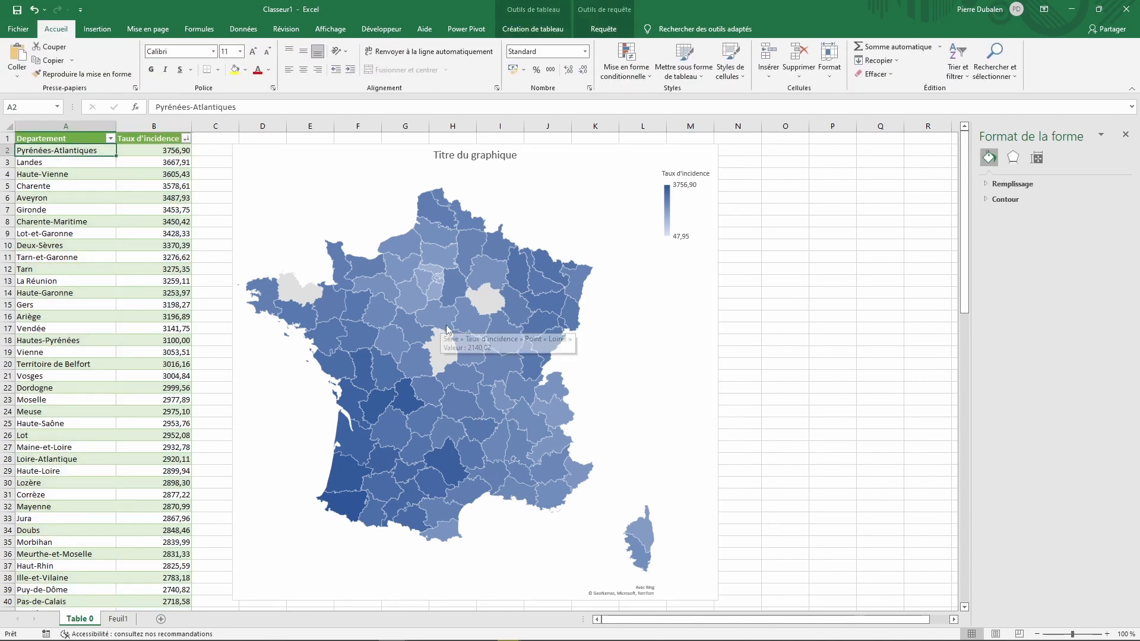
{"action": "mouse_move", "coordinate": [487, 303]}
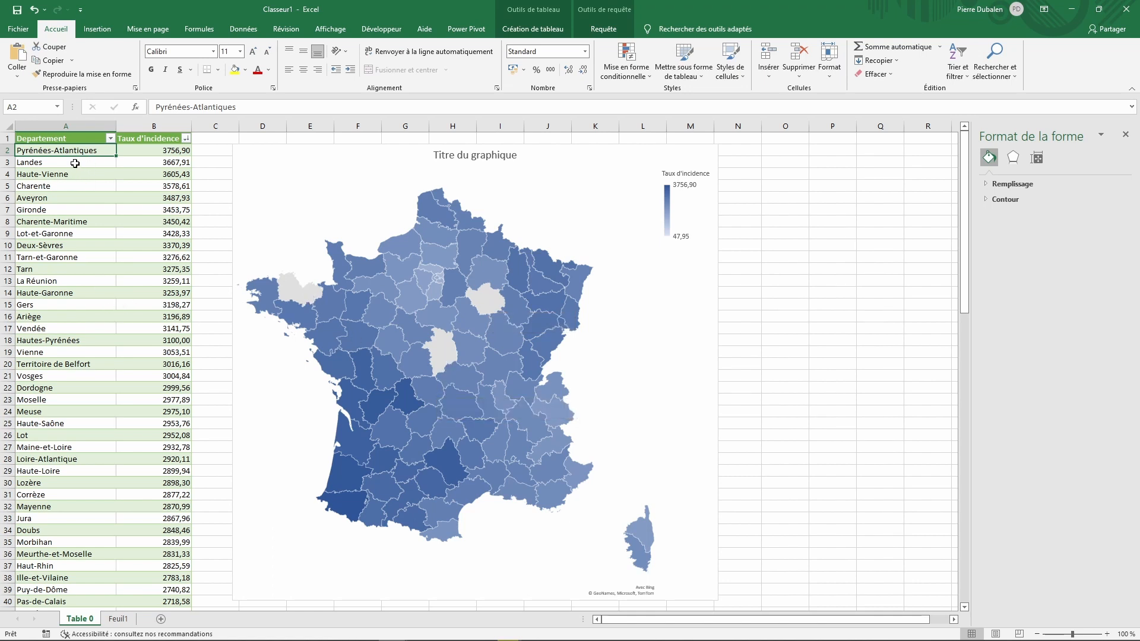
- Sort the table by Departement from A to Z and change the Aube entry to "Département Aube"
{"action": "left_click", "coordinate": [110, 138]}
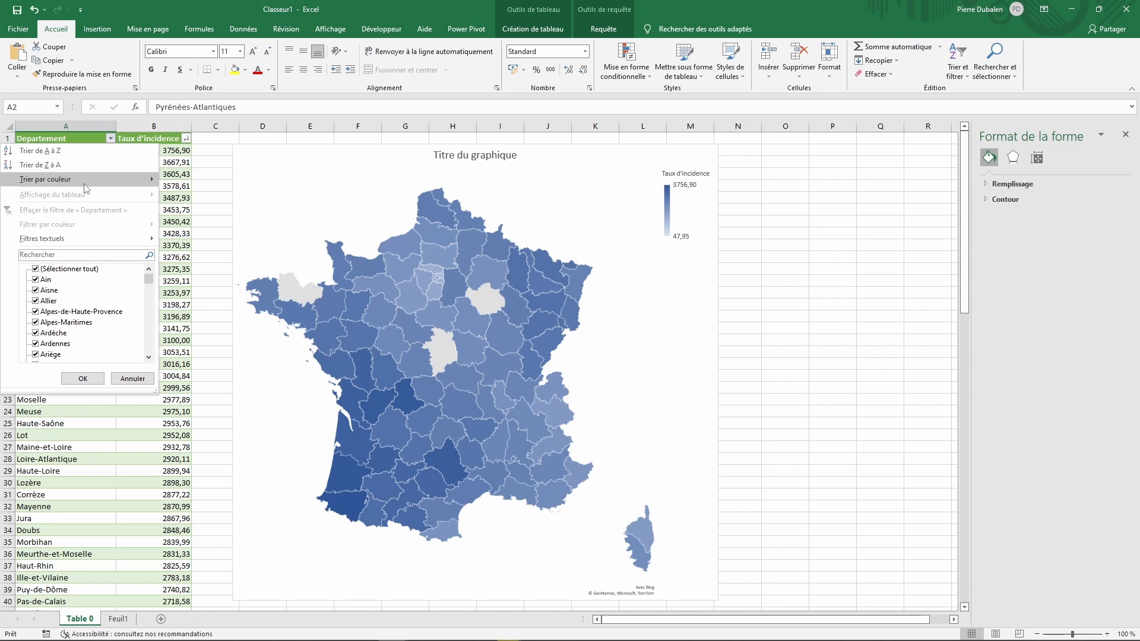
{"action": "left_click", "coordinate": [53, 153]}
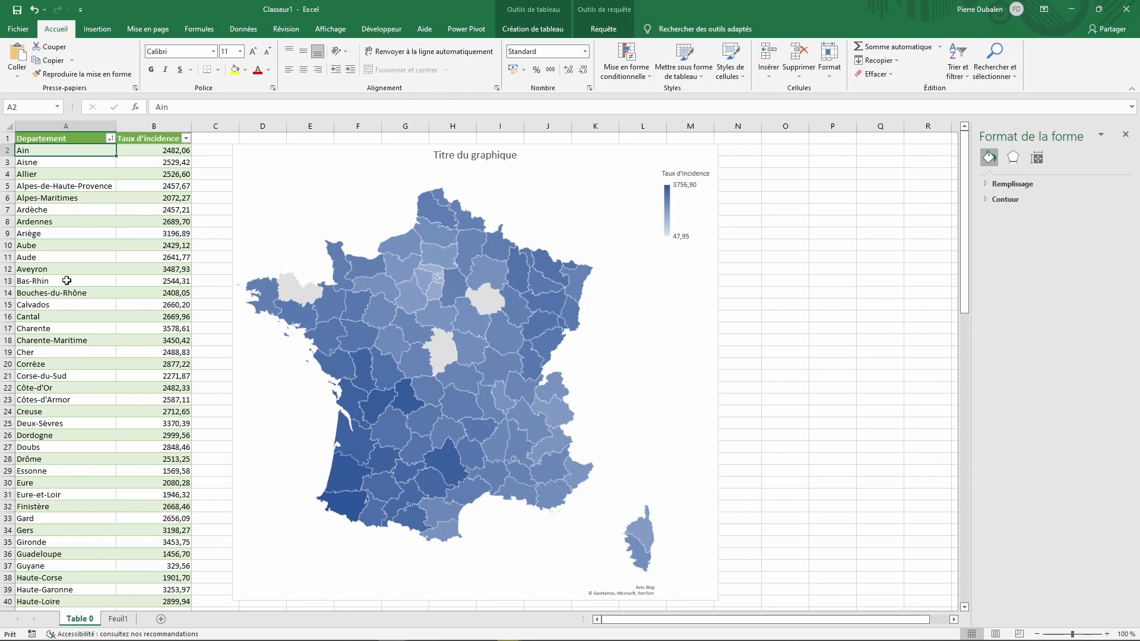
{"action": "left_click", "coordinate": [36, 246]}
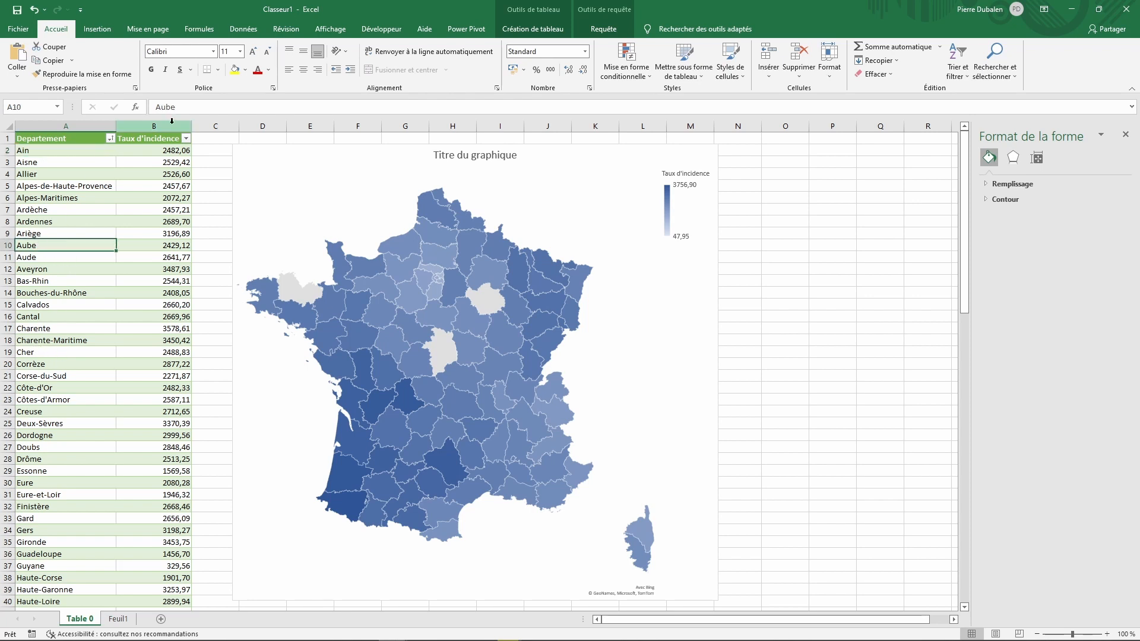
{"action": "left_click", "coordinate": [246, 110]}
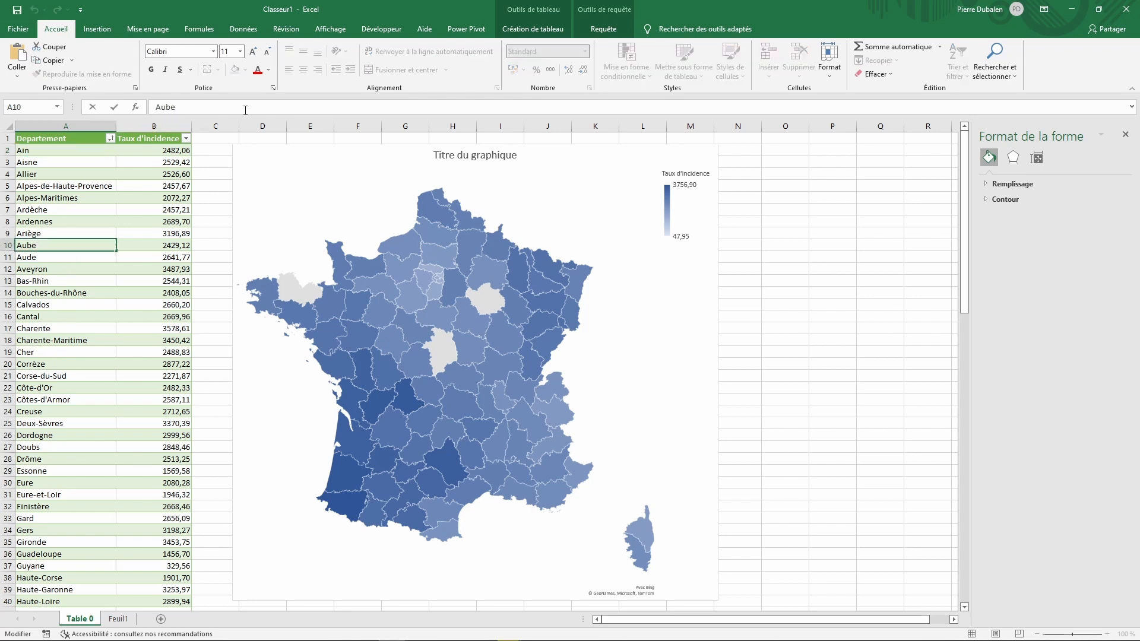
{"action": "type", "text": "Département"}
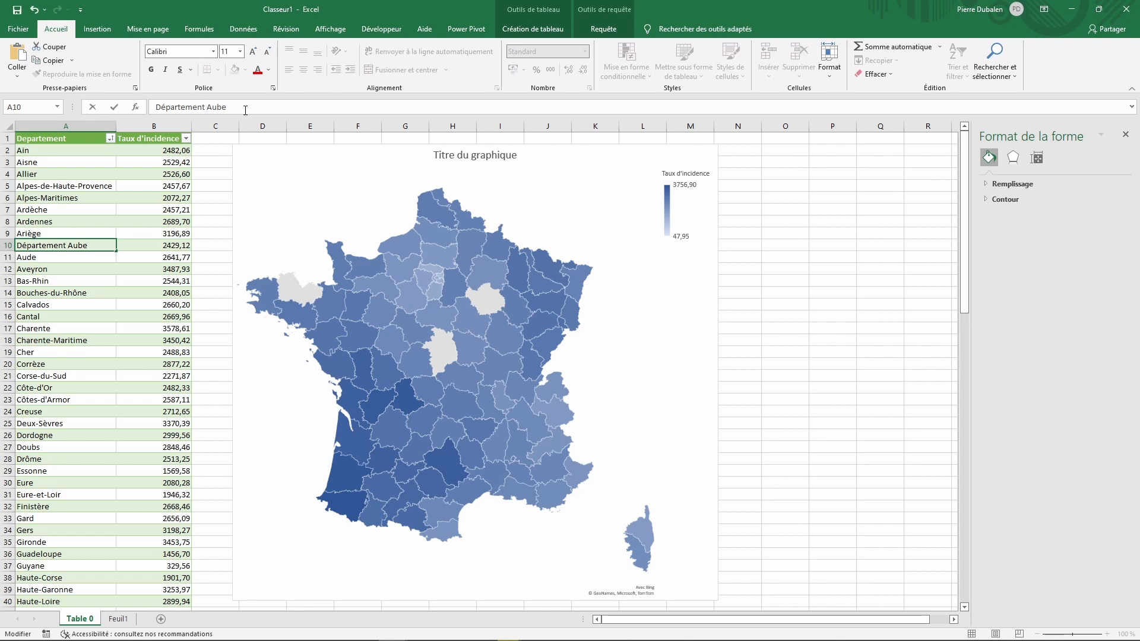
{"action": "key", "text": "Return"}
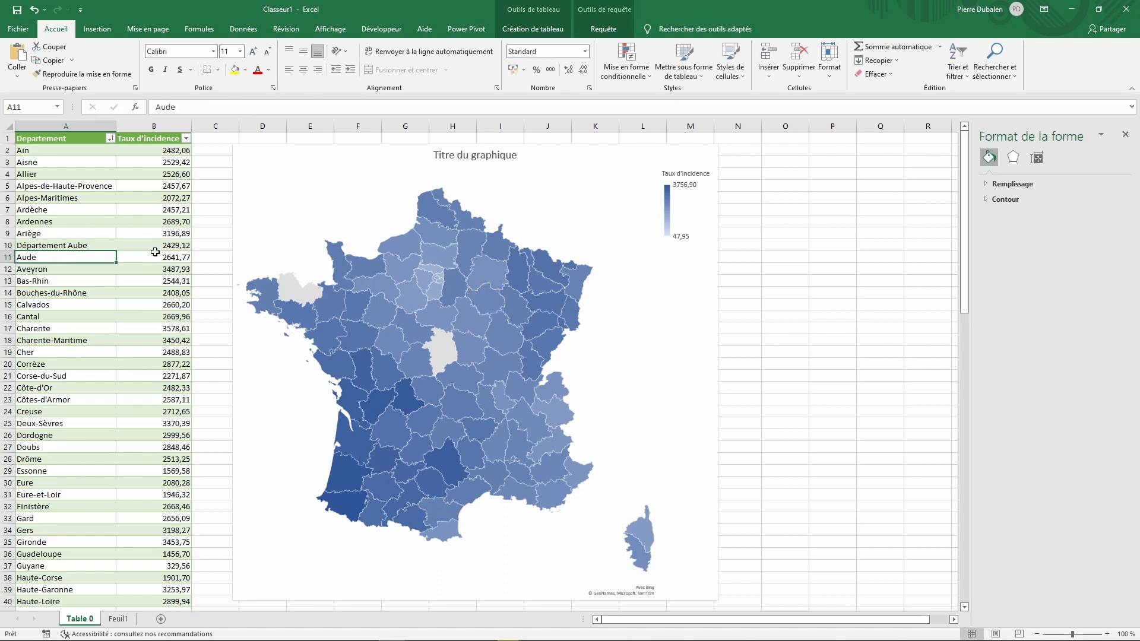
- Change the Cher entry in A19 to "Département Cher"
{"action": "left_click", "coordinate": [26, 355]}
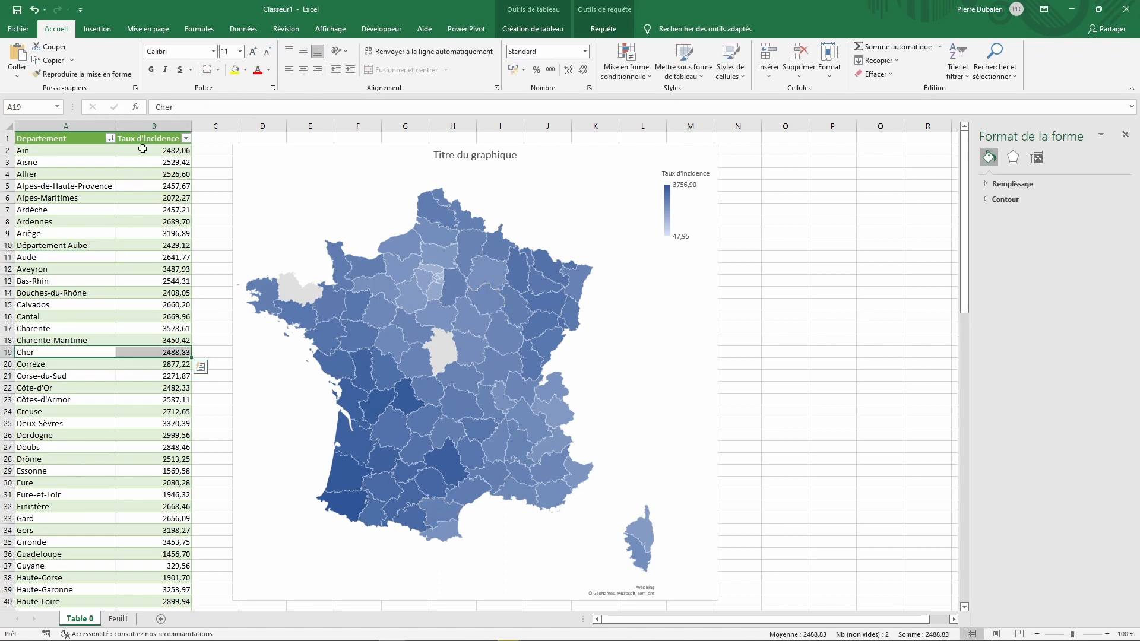
{"action": "left_click", "coordinate": [155, 108]}
{"action": "type", "text": "Départe"}
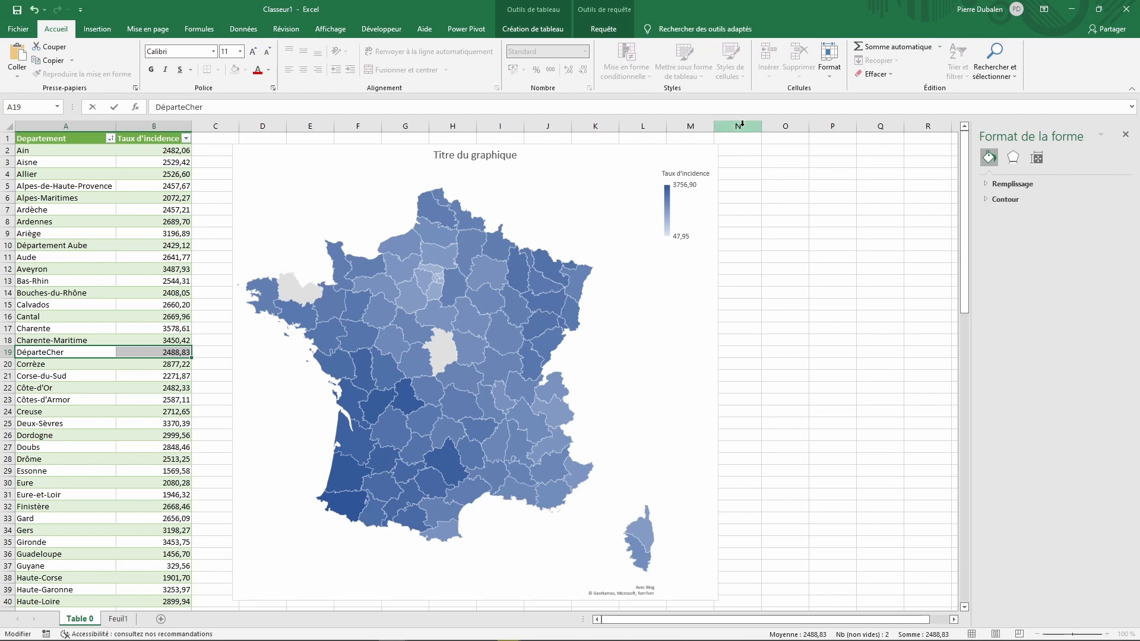
{"action": "key", "text": "BackSpace"}
{"action": "type", "text": "ement"}
{"action": "key", "text": "Tab"}
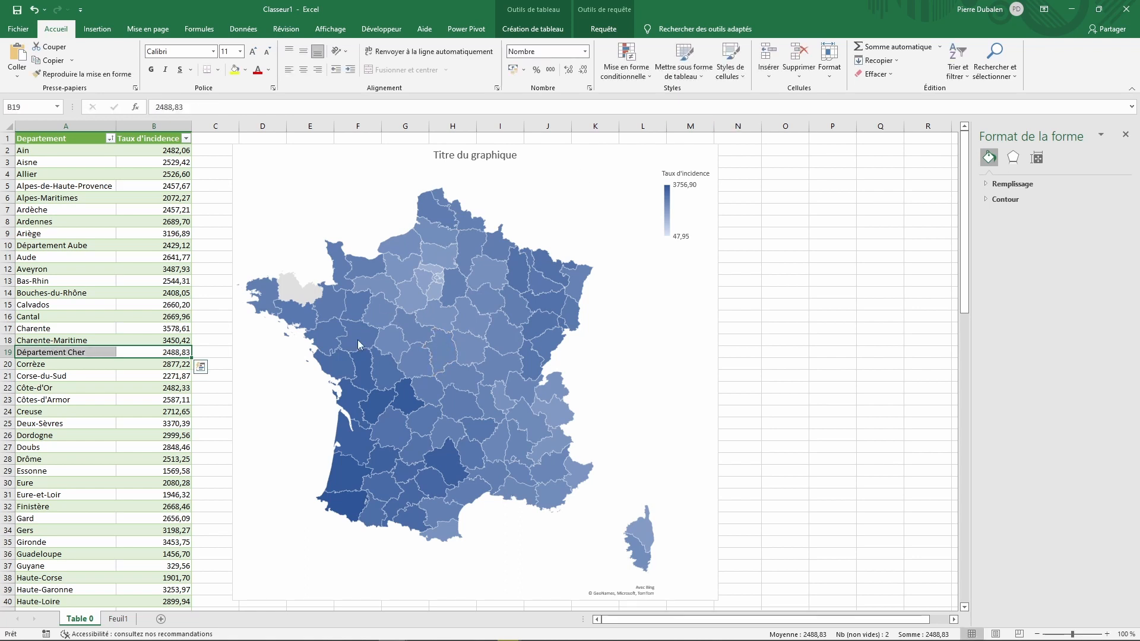
- Try changing the Côtes-d'Armor entry in A23 to "Côtes-d'Armor 4"
{"action": "left_click", "coordinate": [53, 400]}
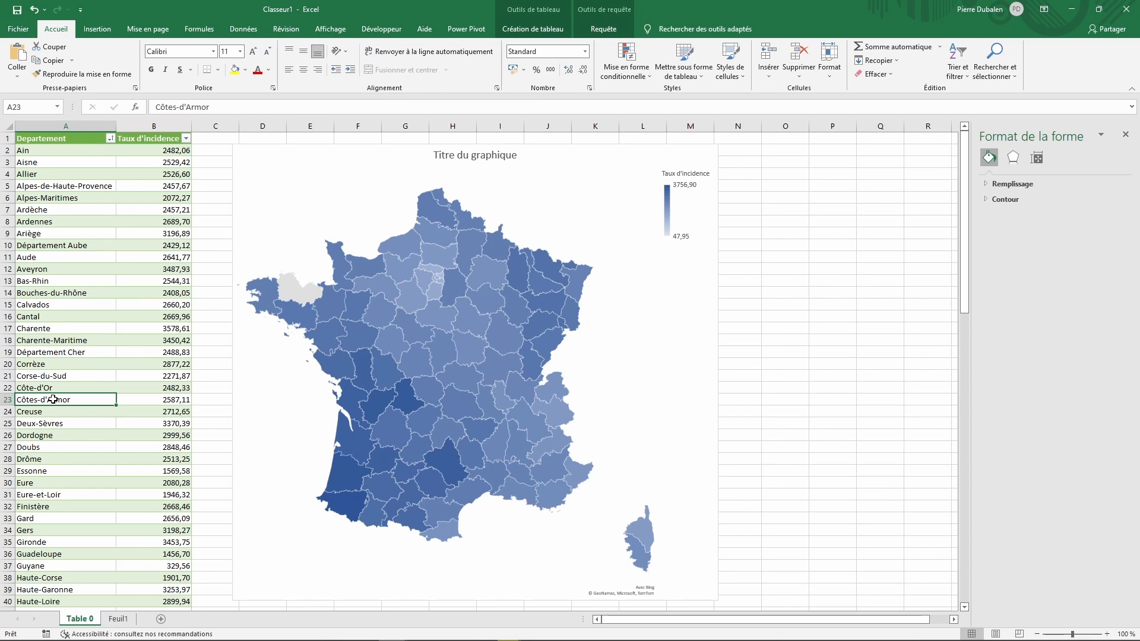
{"action": "left_click", "coordinate": [220, 109]}
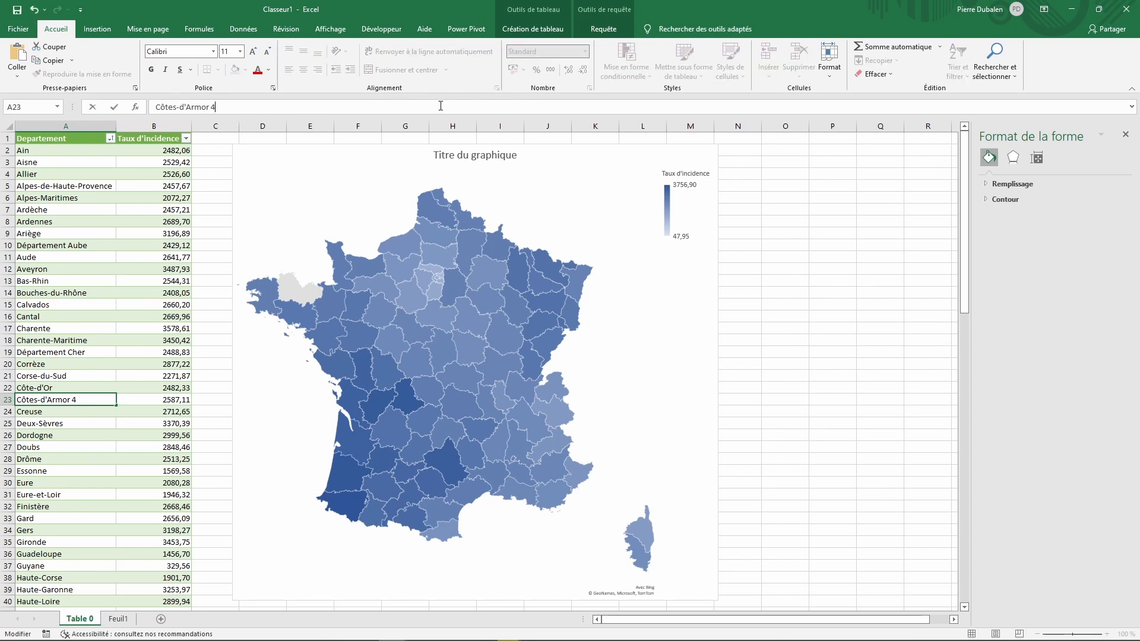
{"action": "type", "text": "4"}
{"action": "key", "text": "Return"}
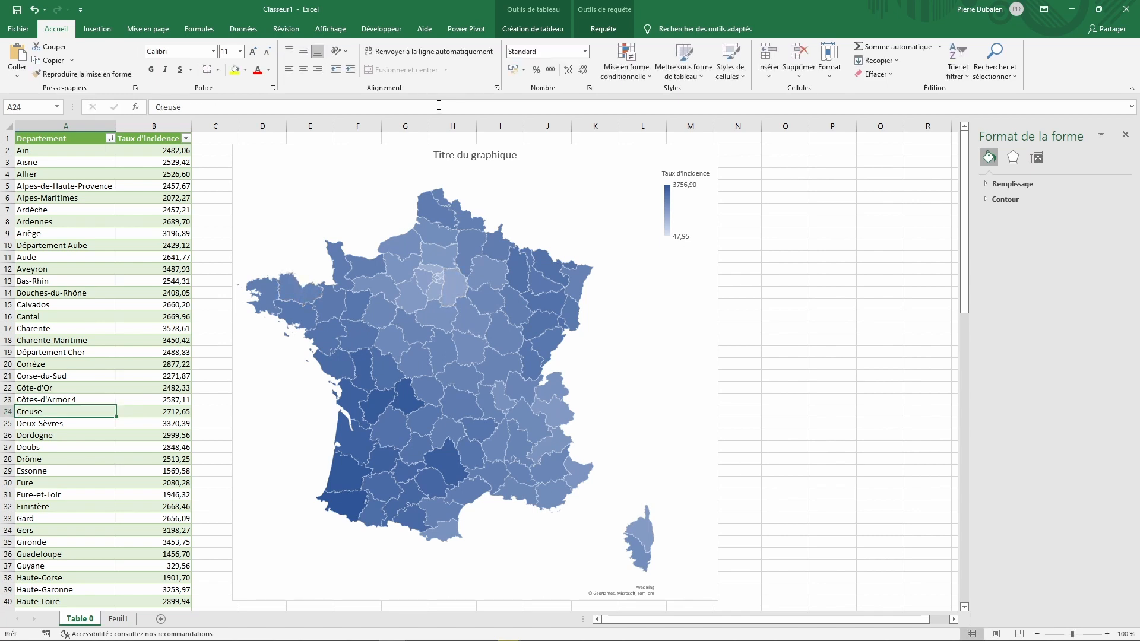
- Remove the added 4 from the Côtes-d'Armor entry in A23
{"action": "left_click", "coordinate": [82, 398]}
{"action": "left_click", "coordinate": [223, 107]}
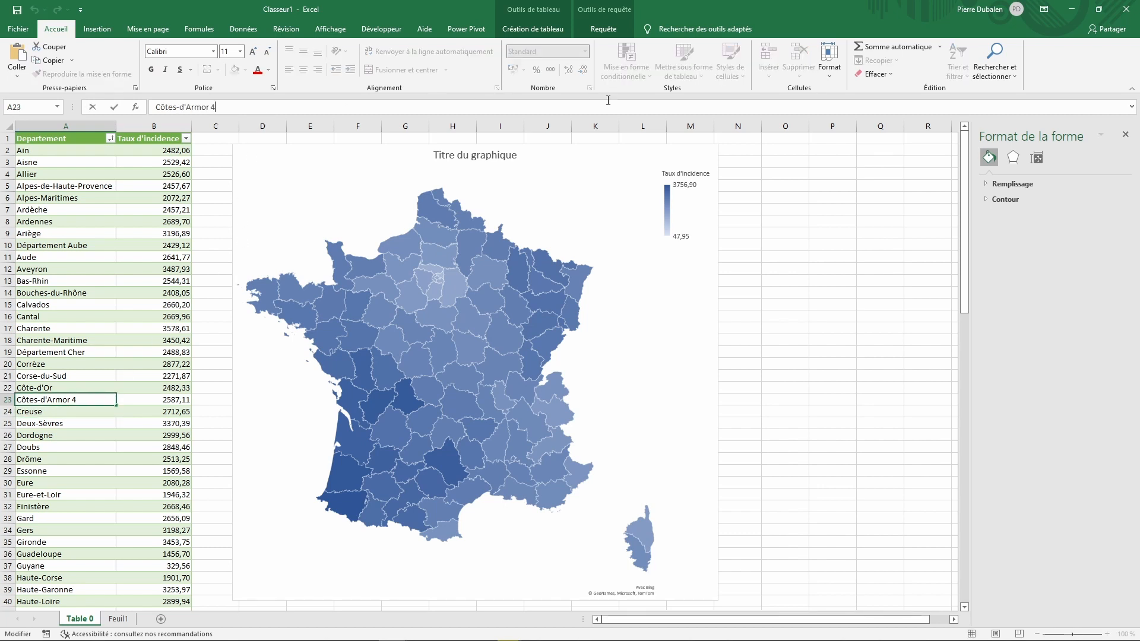
{"action": "key", "text": "BackSpace"}
{"action": "key", "text": "Return"}
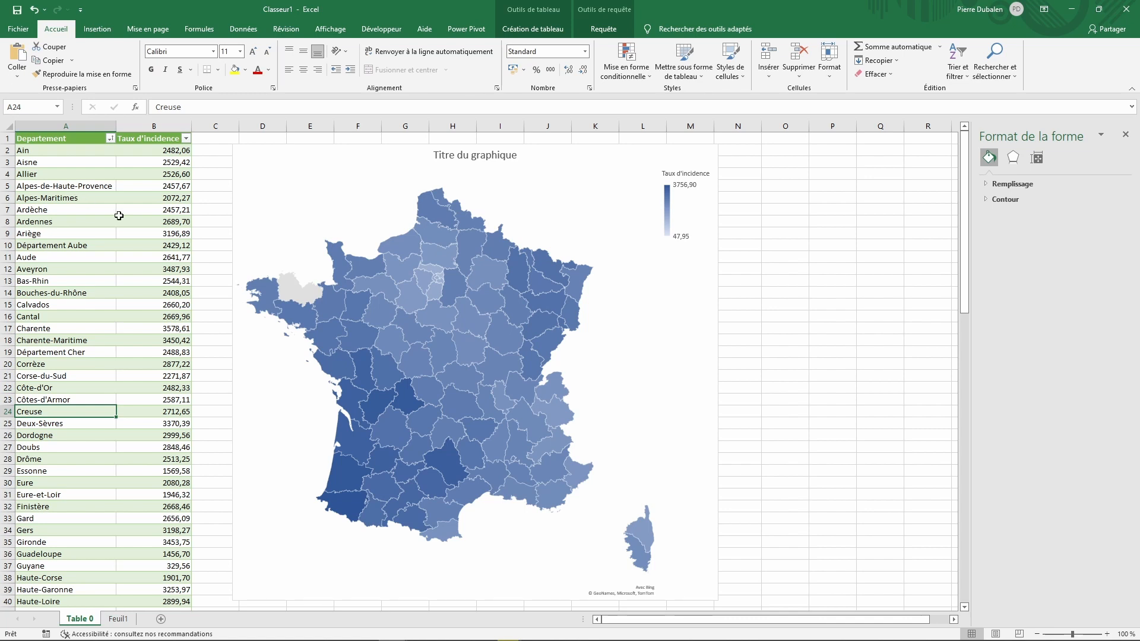
- Add data labels to the map chart and open their detailed formatting options
{"action": "left_click", "coordinate": [597, 144]}
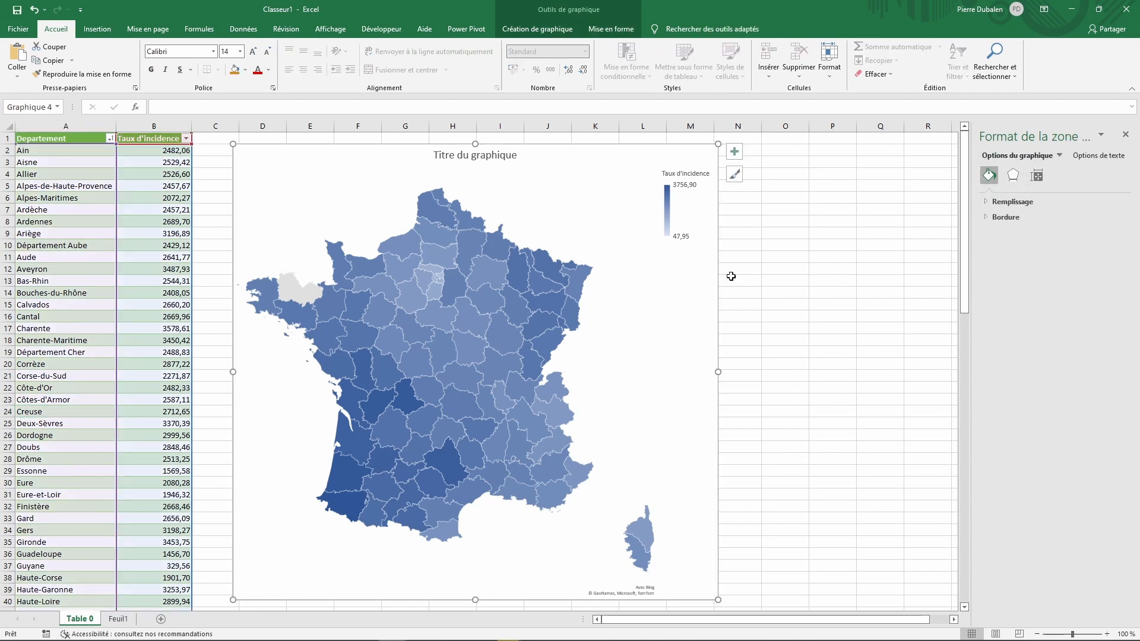
{"action": "left_click", "coordinate": [734, 152]}
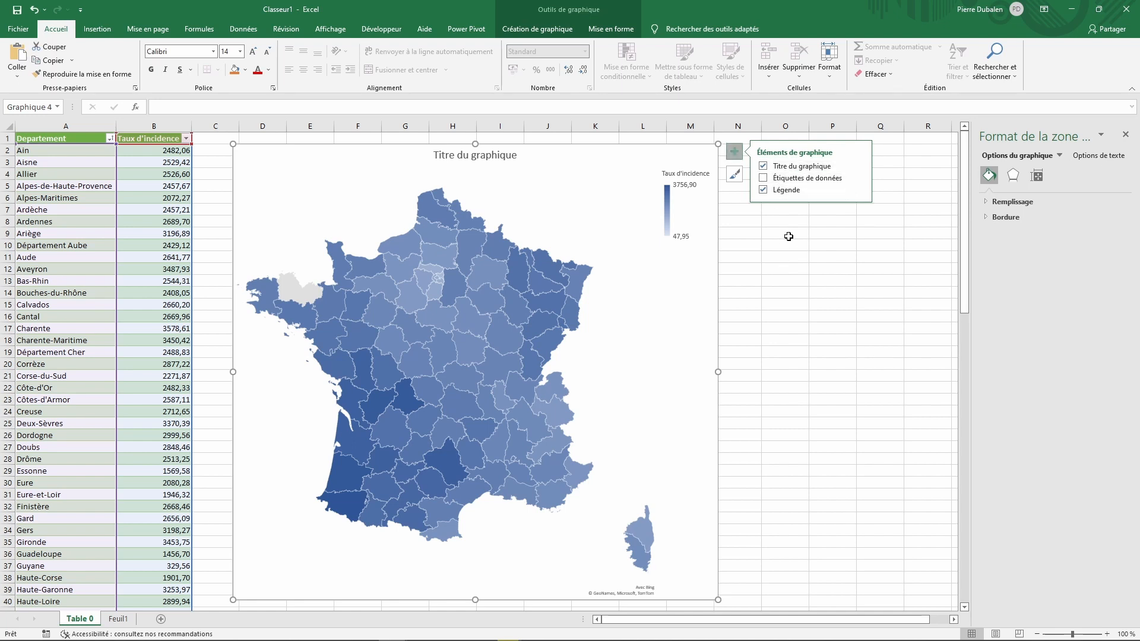
{"action": "left_click", "coordinate": [859, 180]}
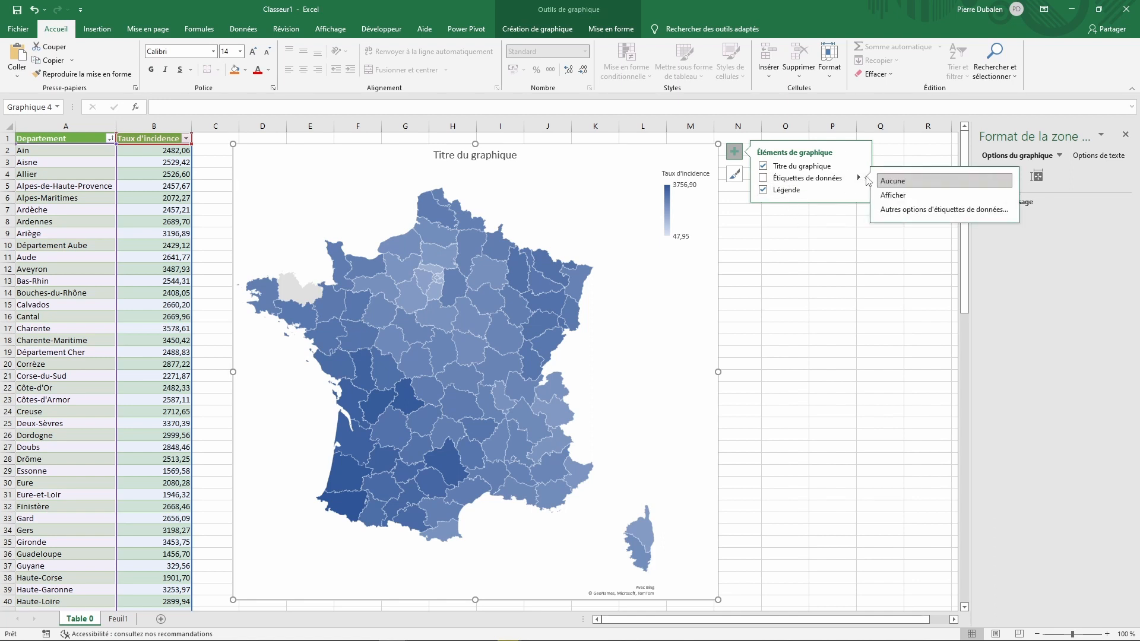
{"action": "left_click", "coordinate": [906, 211]}
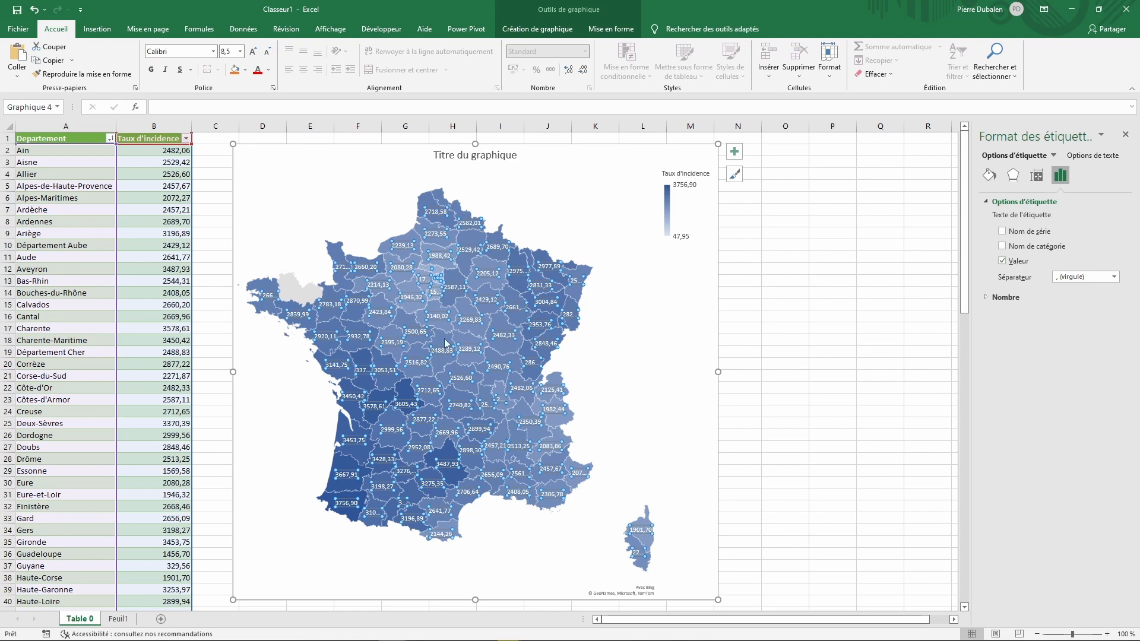
- Add the category name to the map's data labels and separate it from the value with a new line
{"action": "left_click", "coordinate": [1002, 245]}
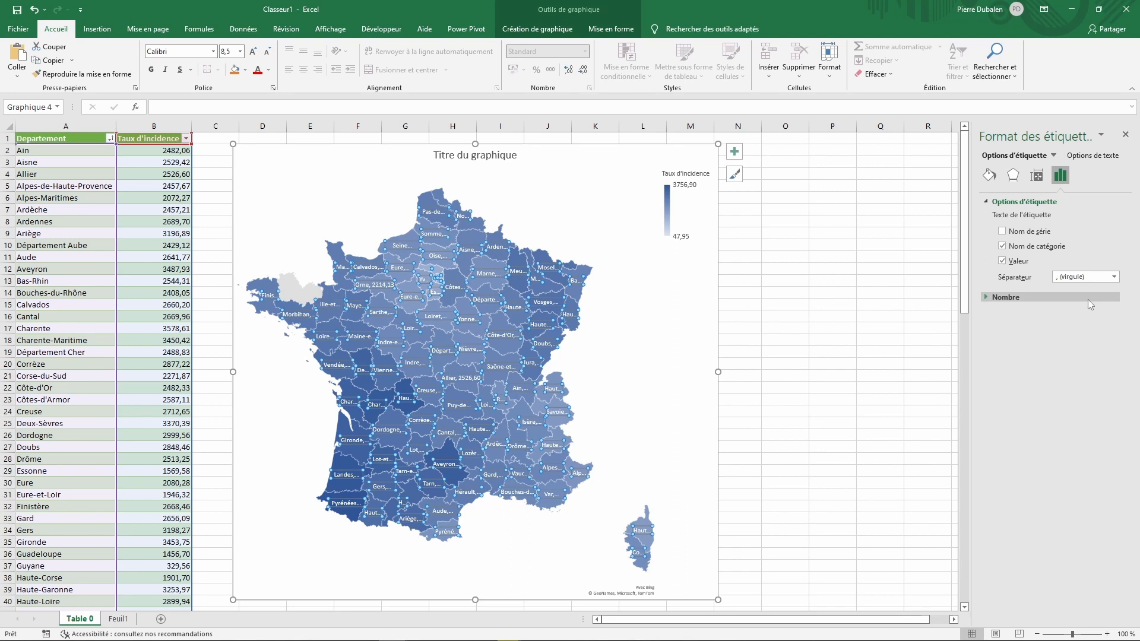
{"action": "left_click", "coordinate": [1115, 277]}
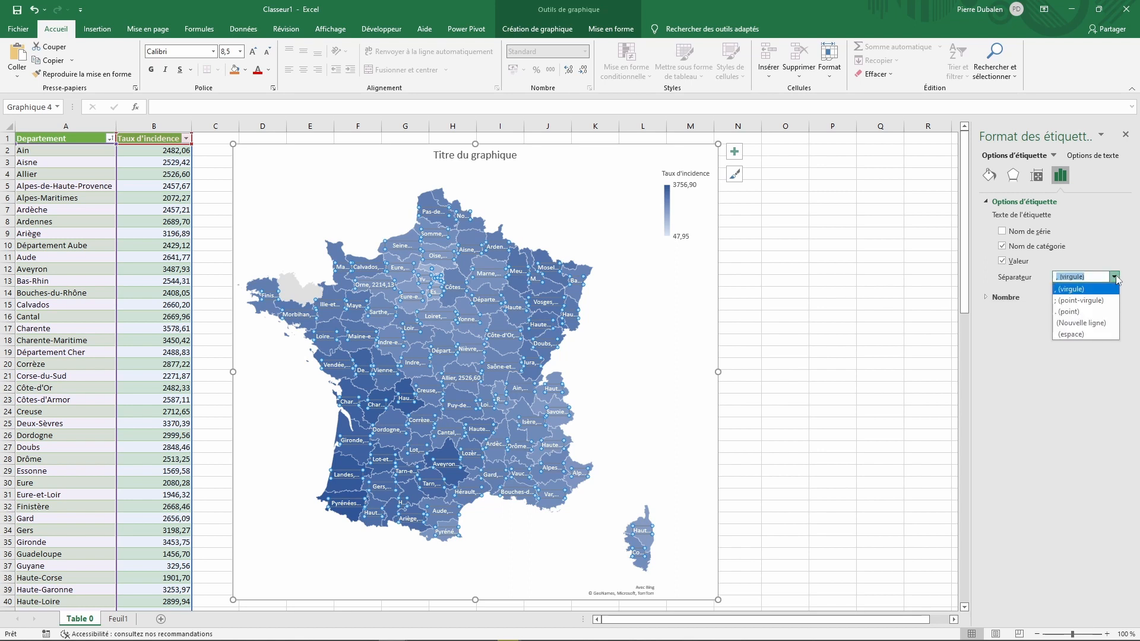
{"action": "left_click", "coordinate": [1082, 323]}
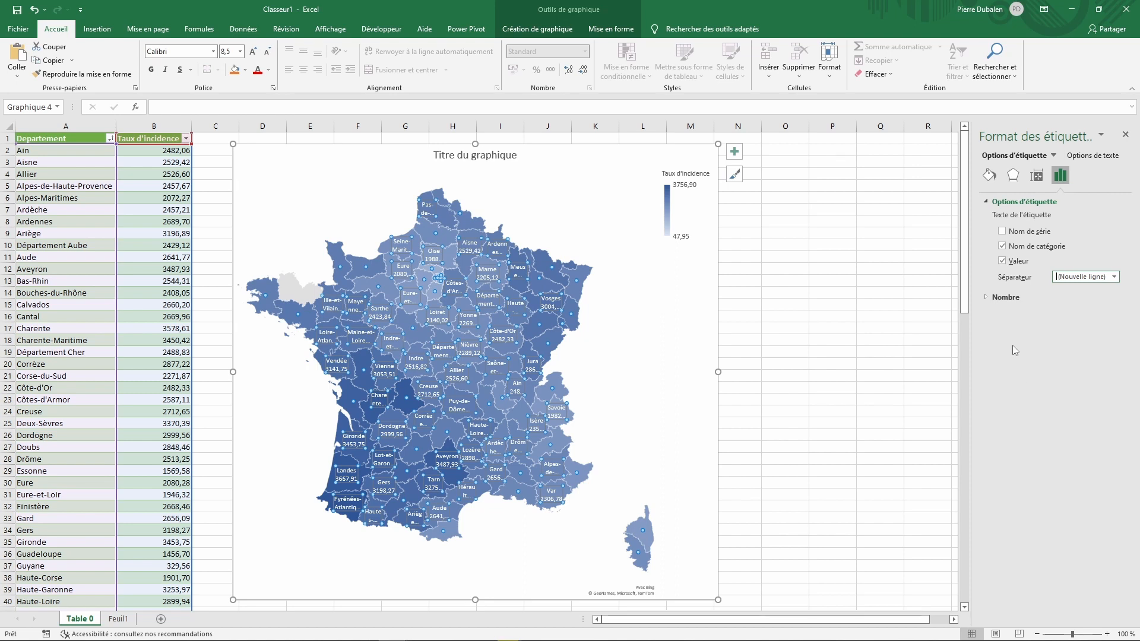
{"action": "left_click", "coordinate": [781, 316]}
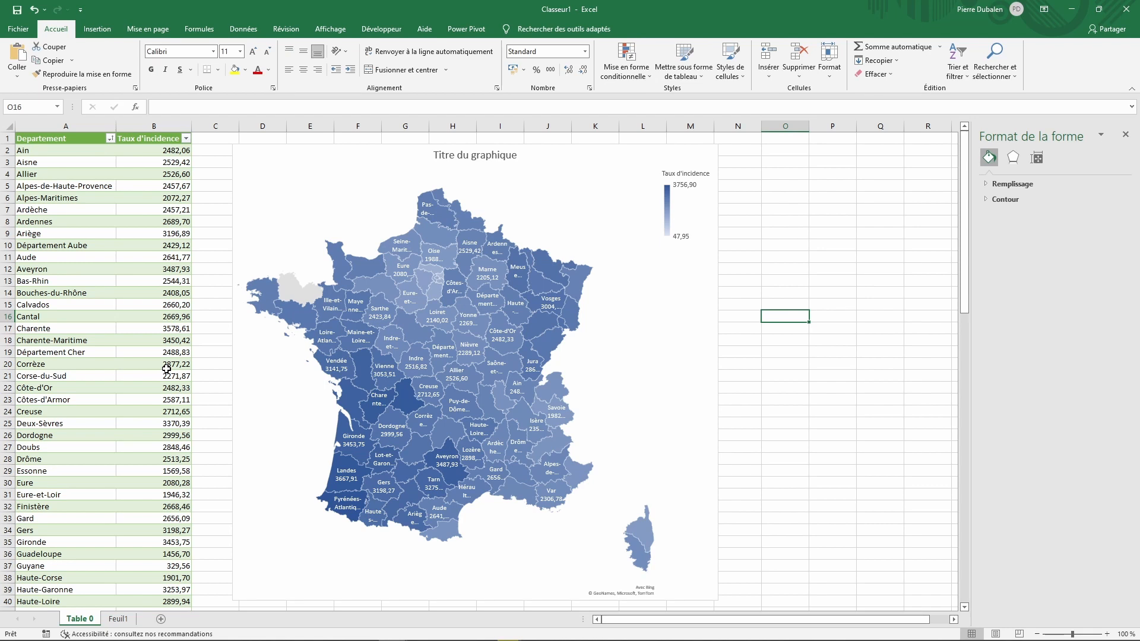
- Switch to the browser, open the bookmarked "Régions et départements français 2022" page and find the table of départements with their regions
{"action": "mouse_move", "coordinate": [248, 640]}
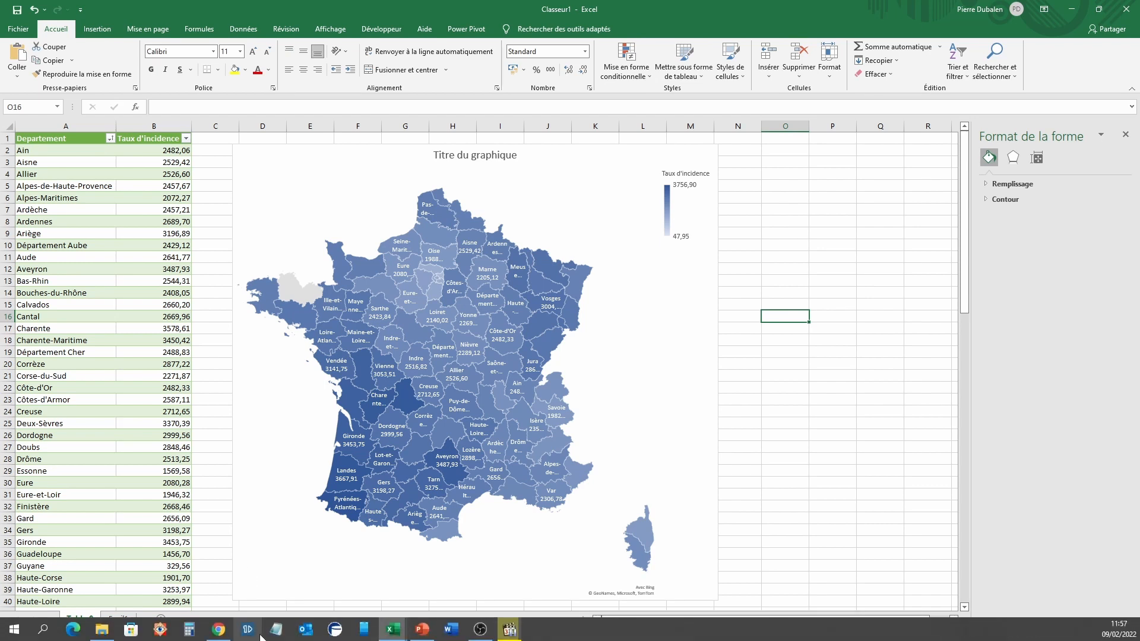
{"action": "key", "text": "alt+Tab"}
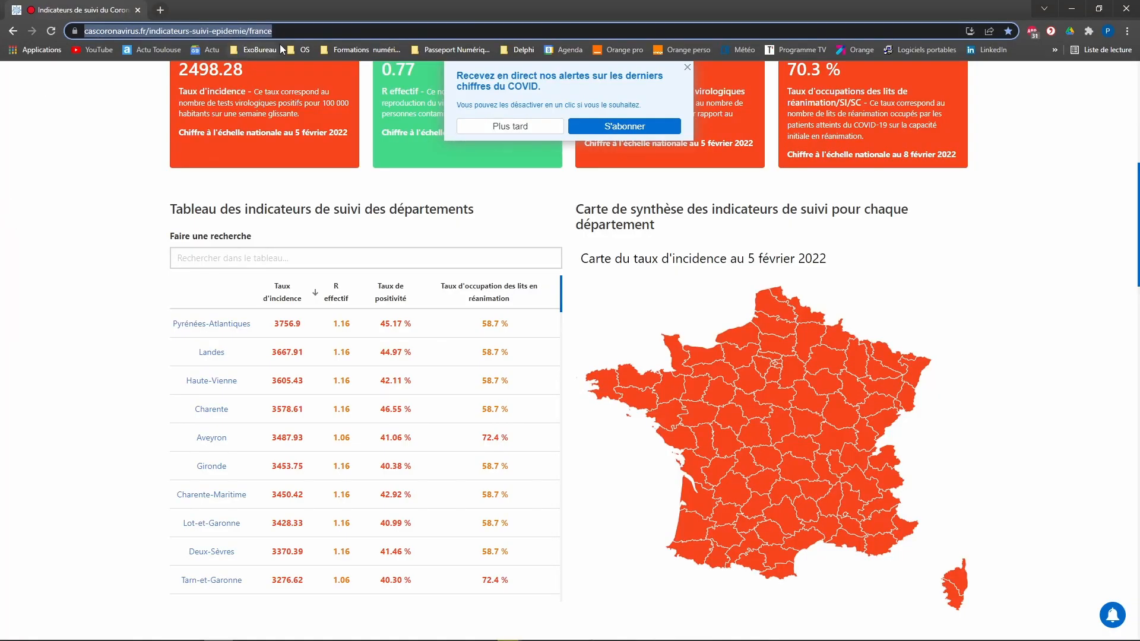
{"action": "left_click", "coordinate": [264, 47]}
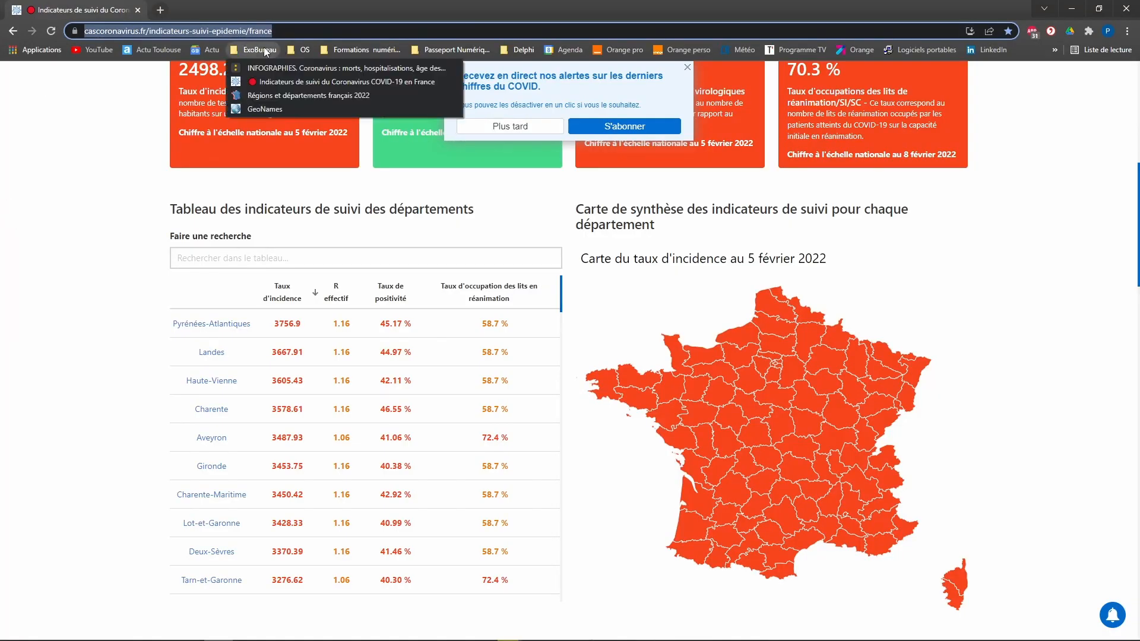
{"action": "left_click", "coordinate": [262, 96]}
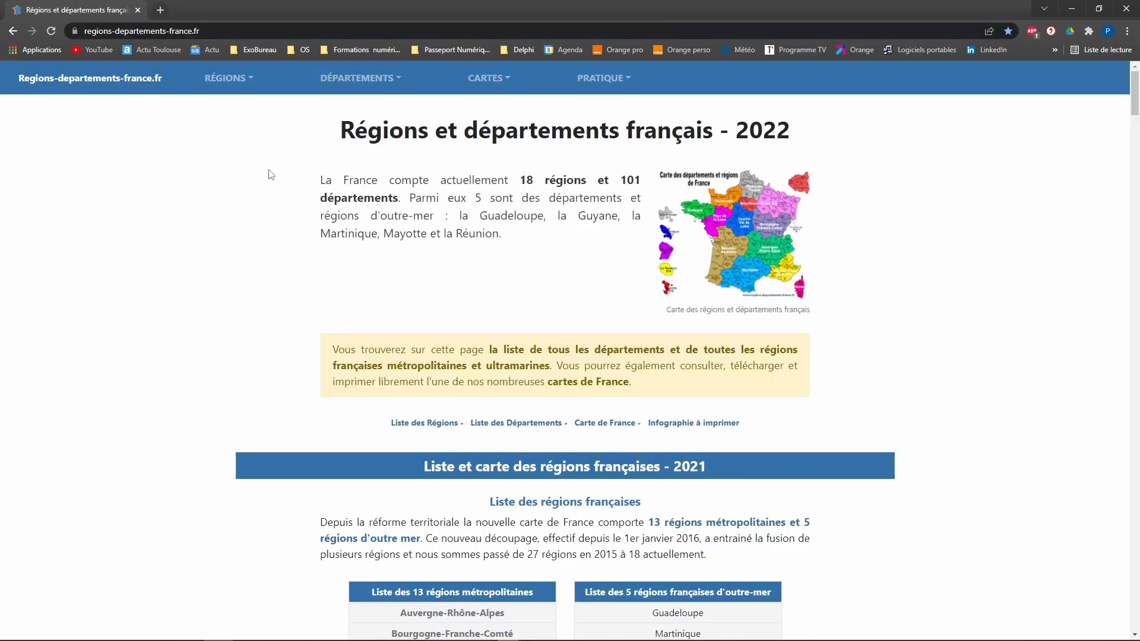
{"action": "scroll", "coordinate": [286, 281], "scroll_direction": "down", "scroll_amount": 6}
{"action": "scroll", "coordinate": [286, 281], "scroll_direction": "down", "scroll_amount": 19}
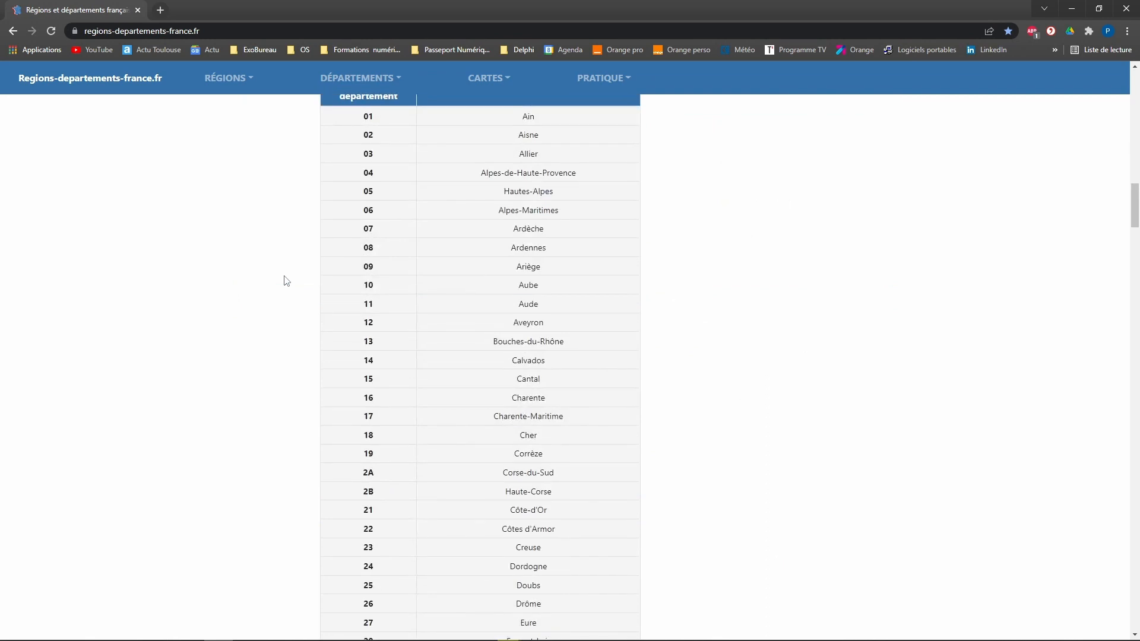
{"action": "scroll", "coordinate": [287, 281], "scroll_direction": "down", "scroll_amount": 20}
{"action": "scroll", "coordinate": [286, 281], "scroll_direction": "down", "scroll_amount": 20}
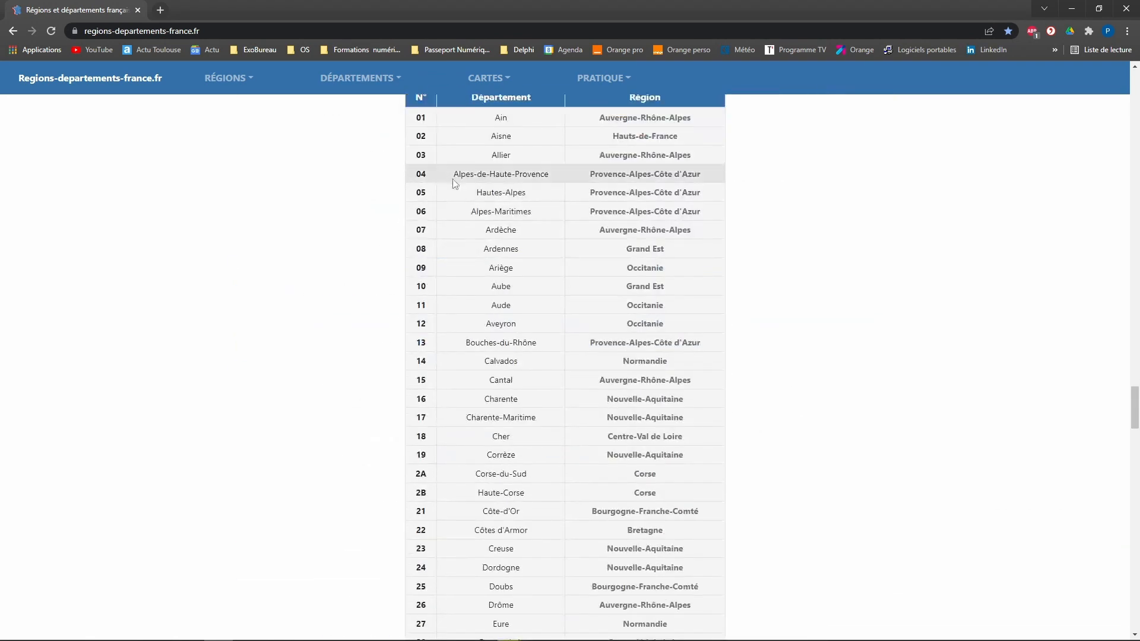
{"action": "scroll", "coordinate": [455, 183], "scroll_direction": "up", "scroll_amount": 4}
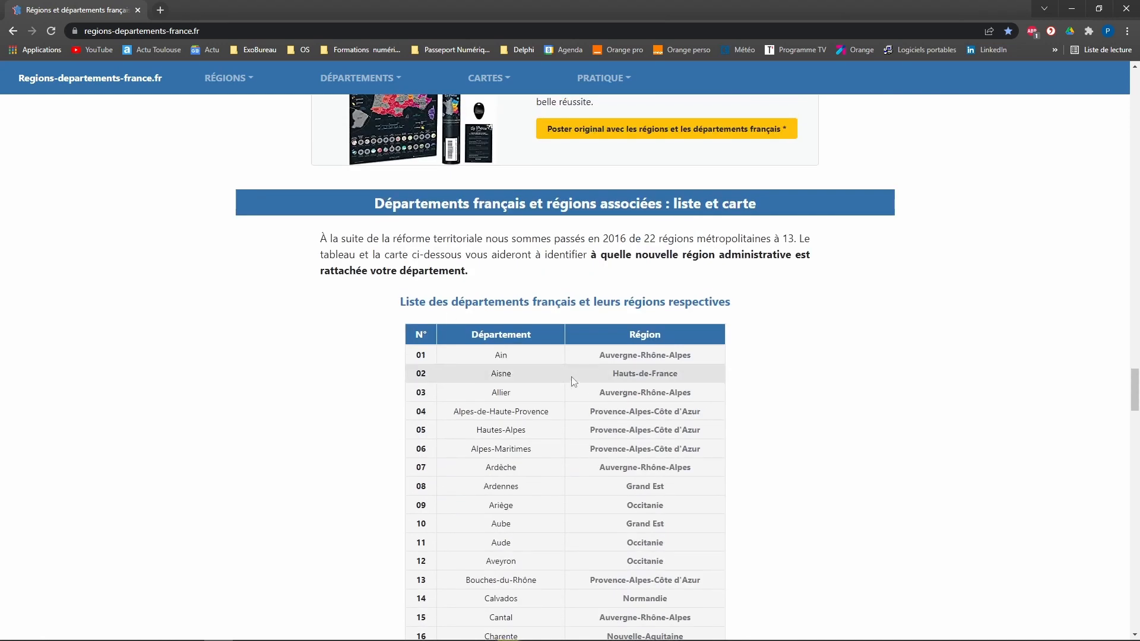
- Back in Excel, import the table of départements and their respective regions from regions-departements-france.fr and open it in the Power Query editor
{"action": "key", "text": "alt+Tab"}
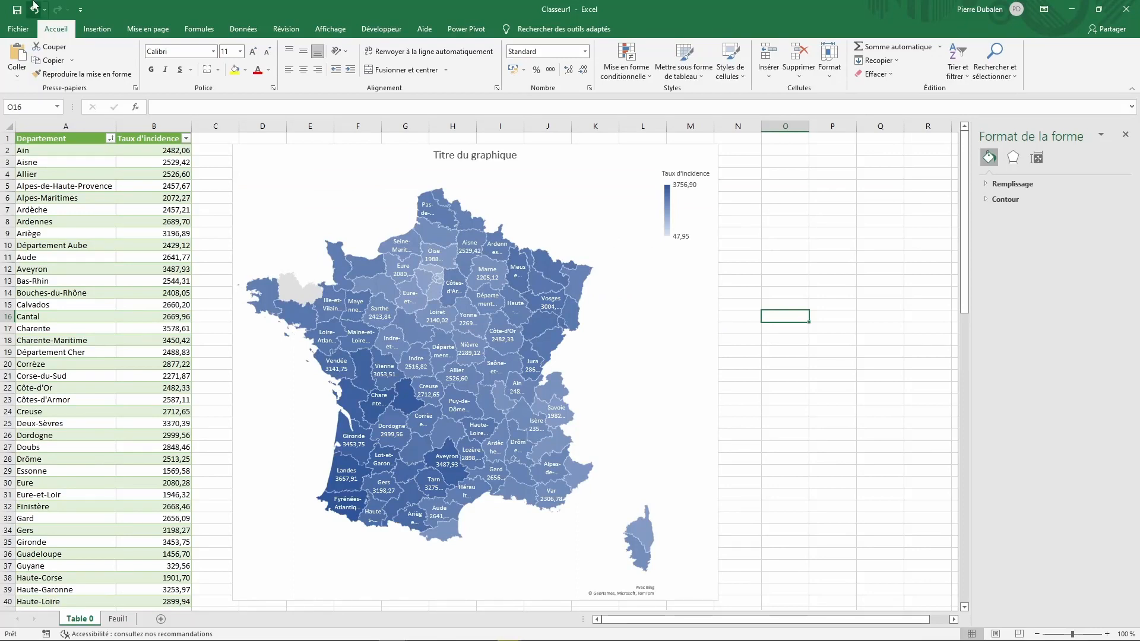
{"action": "left_click", "coordinate": [246, 30]}
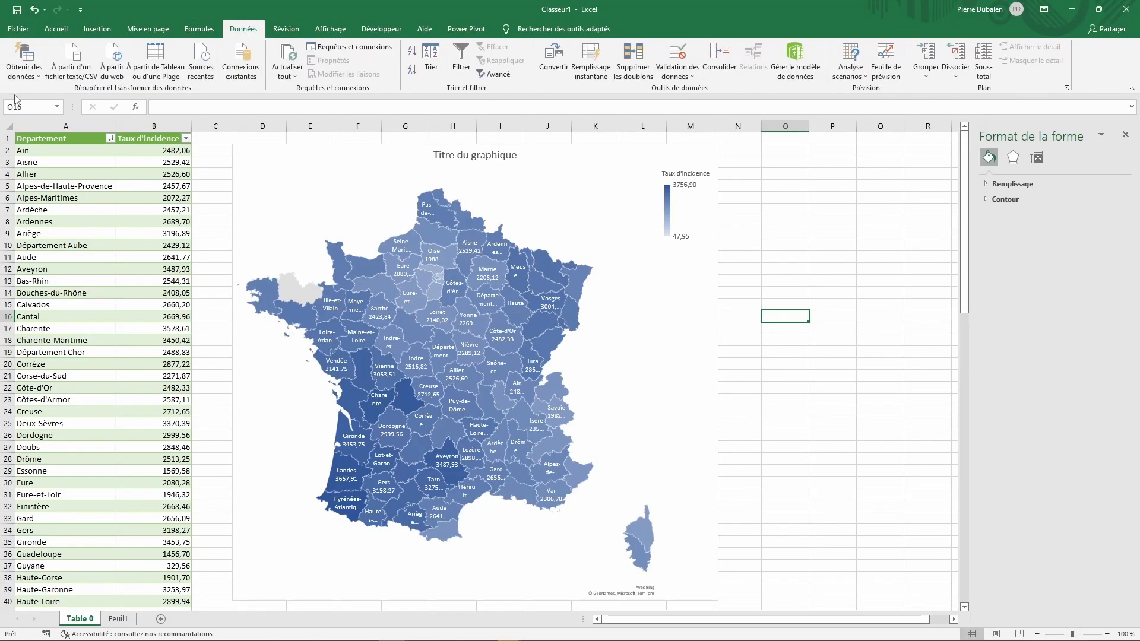
{"action": "left_click", "coordinate": [36, 76]}
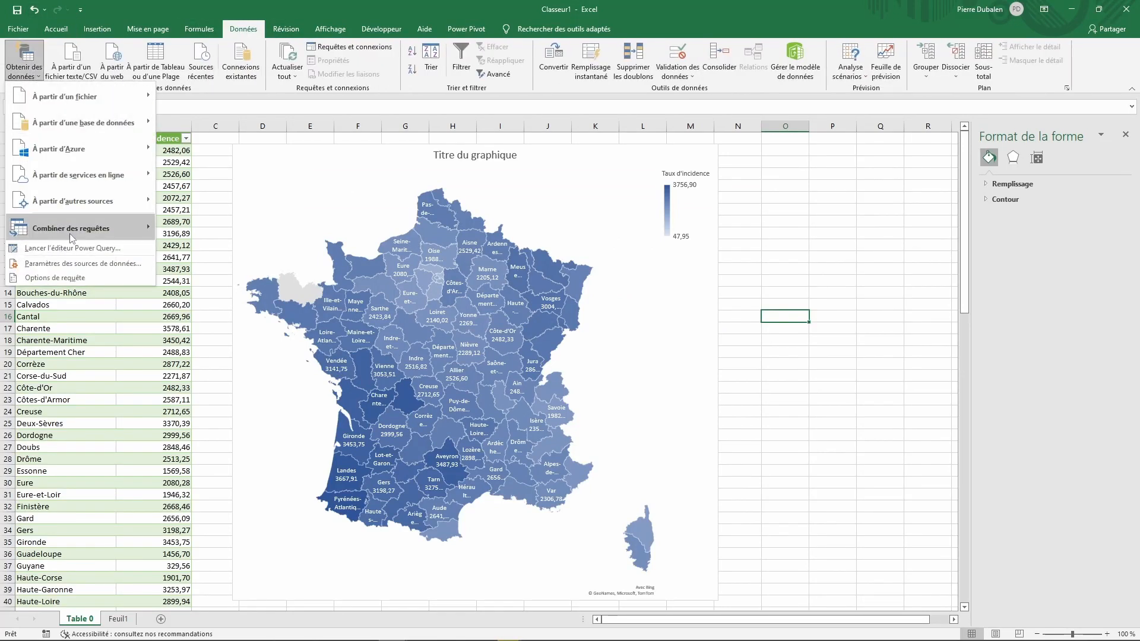
{"action": "mouse_move", "coordinate": [82, 204]}
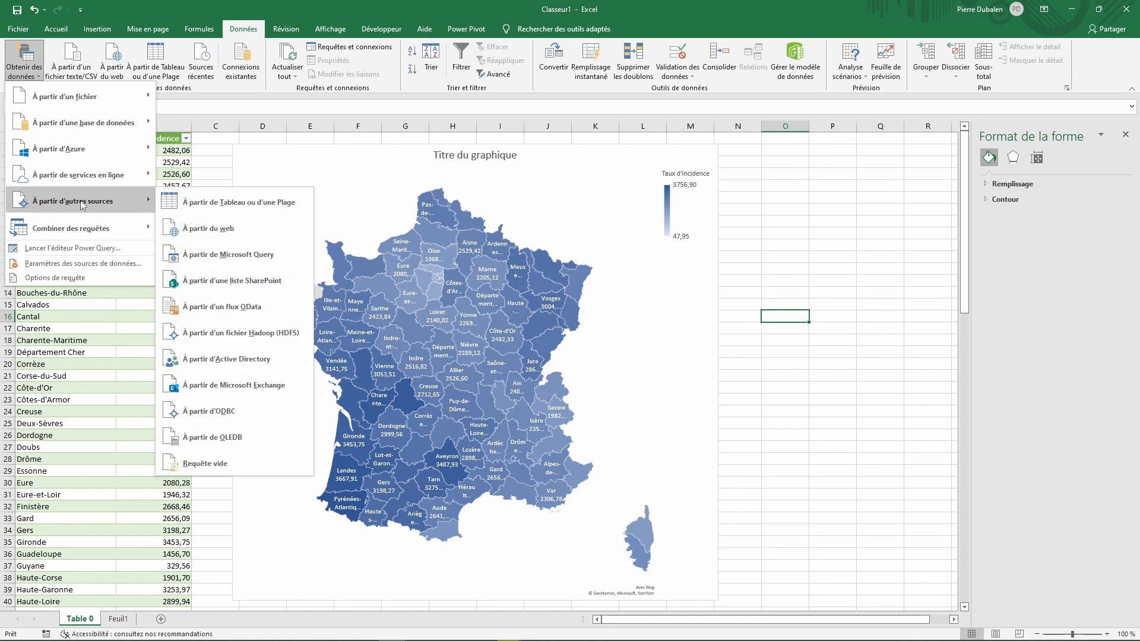
{"action": "left_click", "coordinate": [201, 228]}
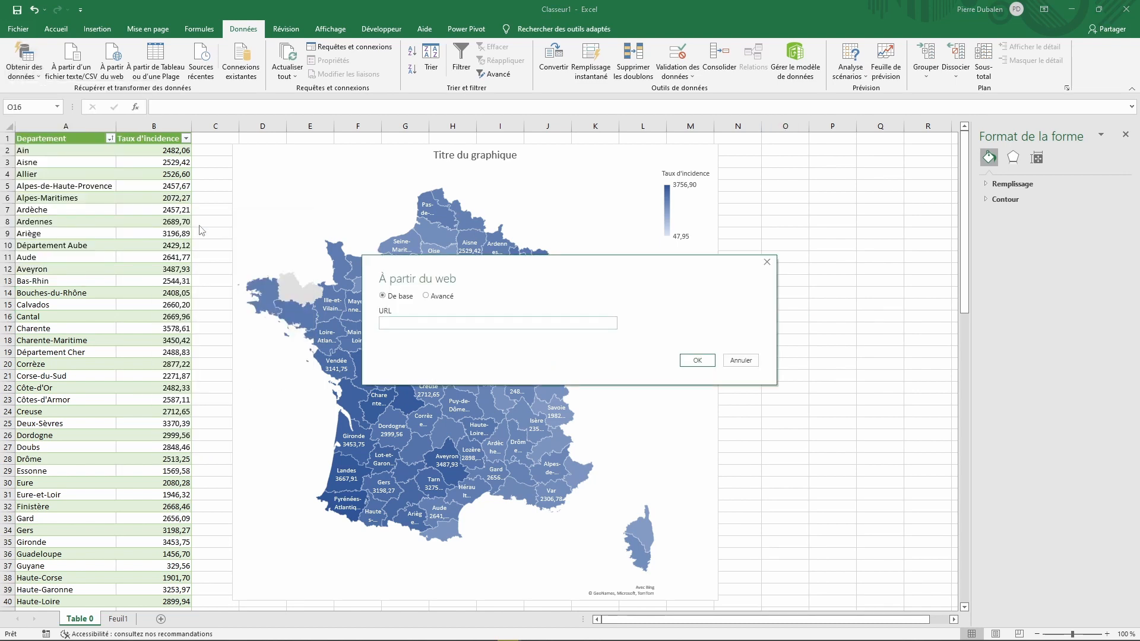
{"action": "key", "text": "alt+Tab"}
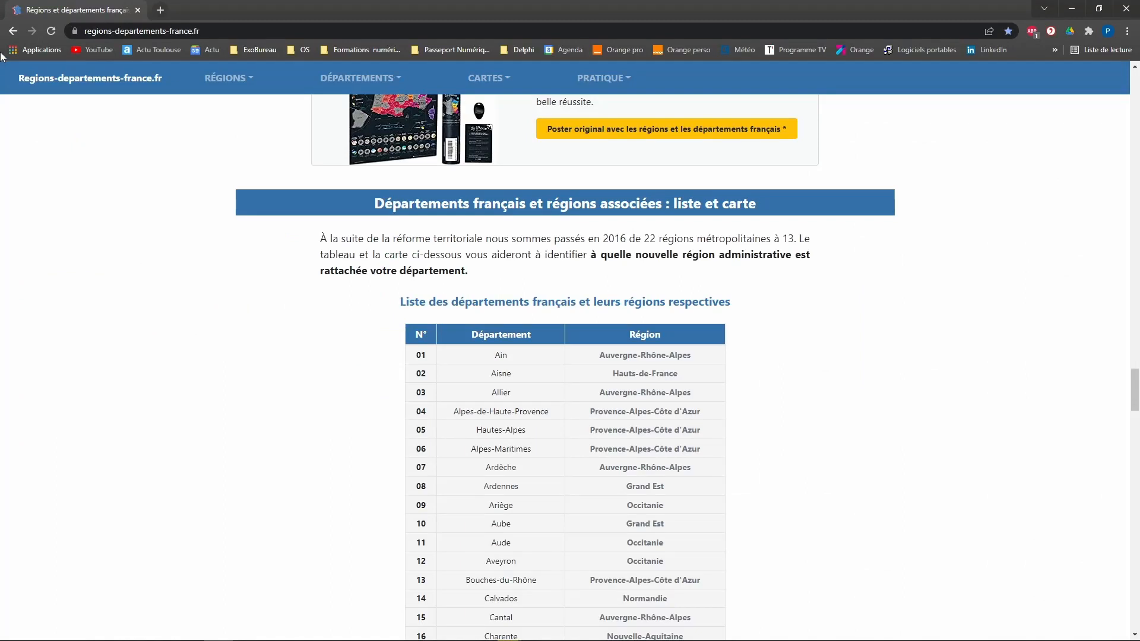
{"action": "left_click", "coordinate": [151, 31]}
{"action": "key", "text": "ctrl+c"}
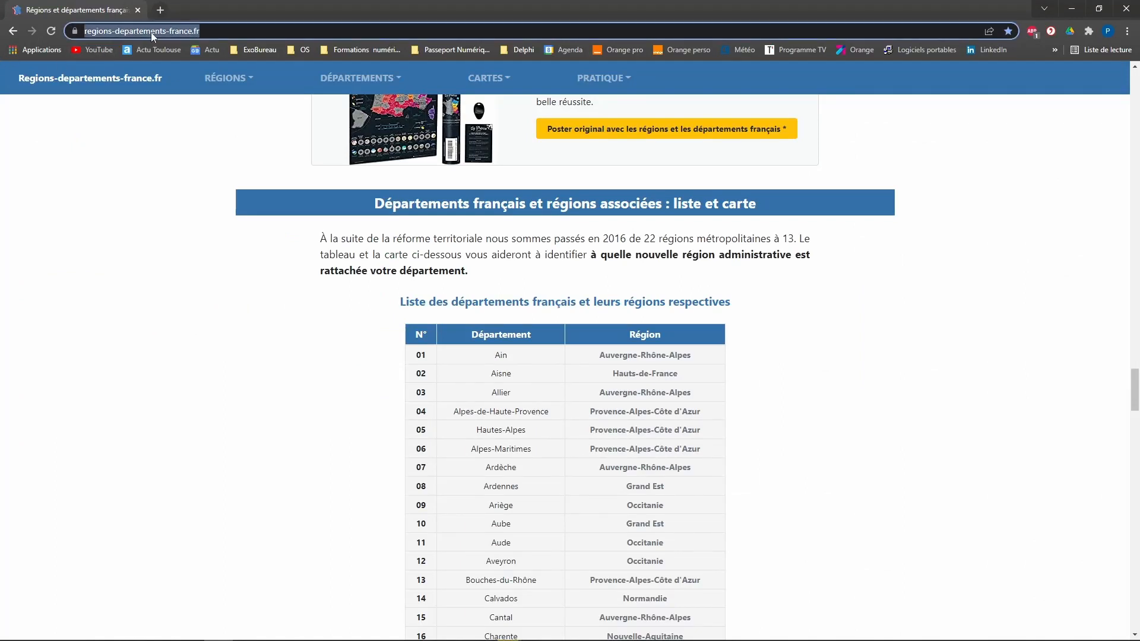
{"action": "key", "text": "alt+Tab"}
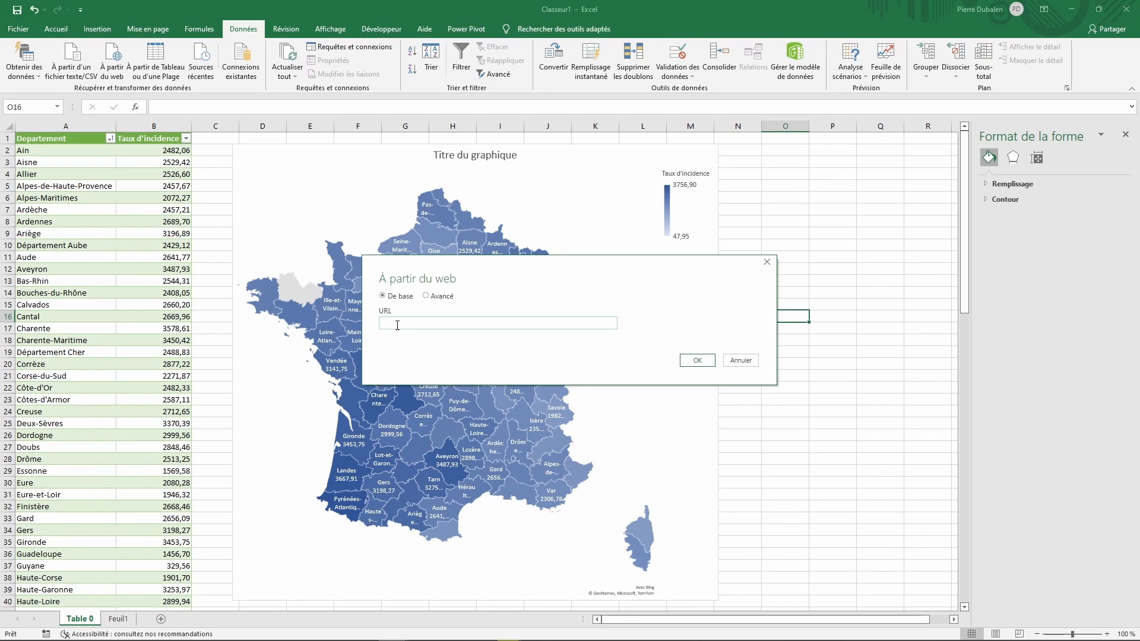
{"action": "key", "text": "ctrl+v"}
{"action": "left_click", "coordinate": [693, 360]}
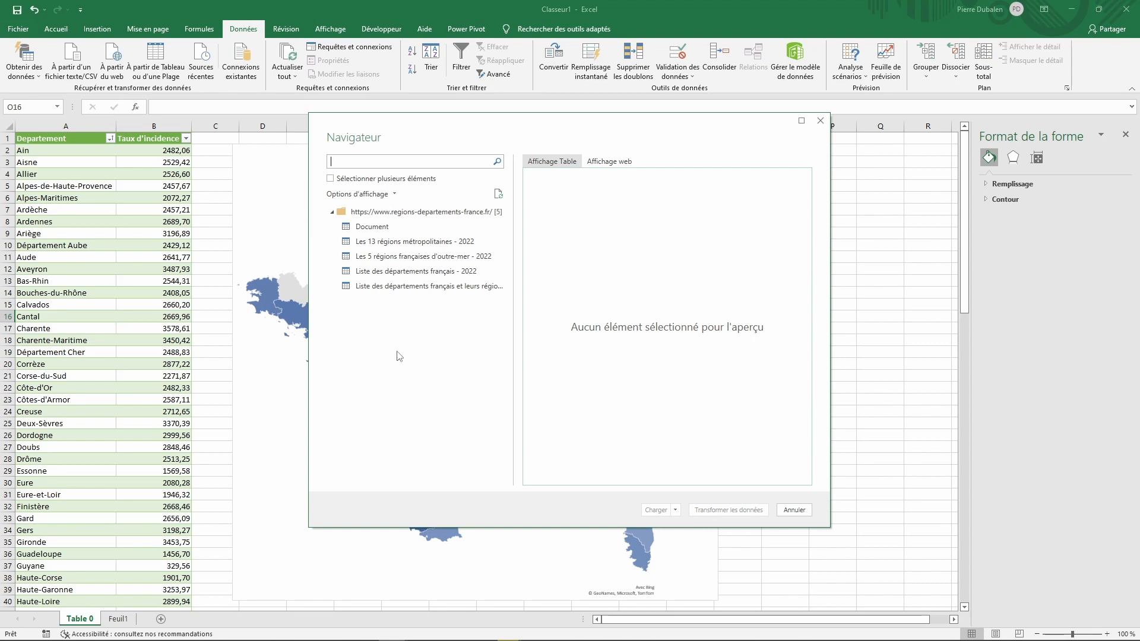
{"action": "left_click", "coordinate": [403, 290]}
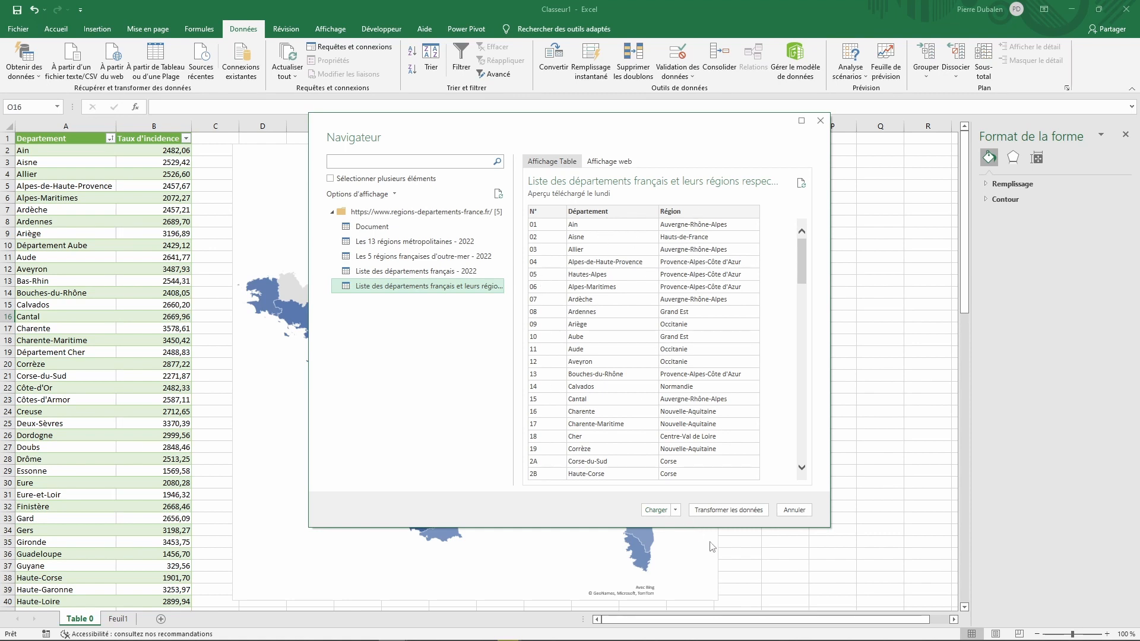
{"action": "left_click", "coordinate": [716, 511]}
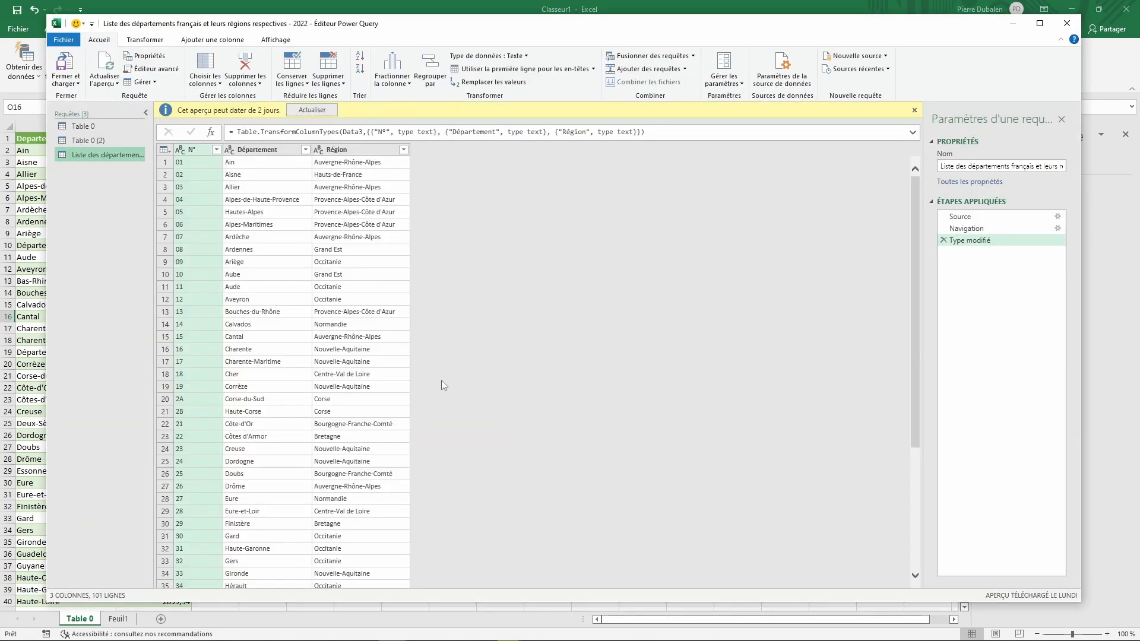
- Try removing all columns except N°, and delete that applied step
{"action": "left_click", "coordinate": [195, 151]}
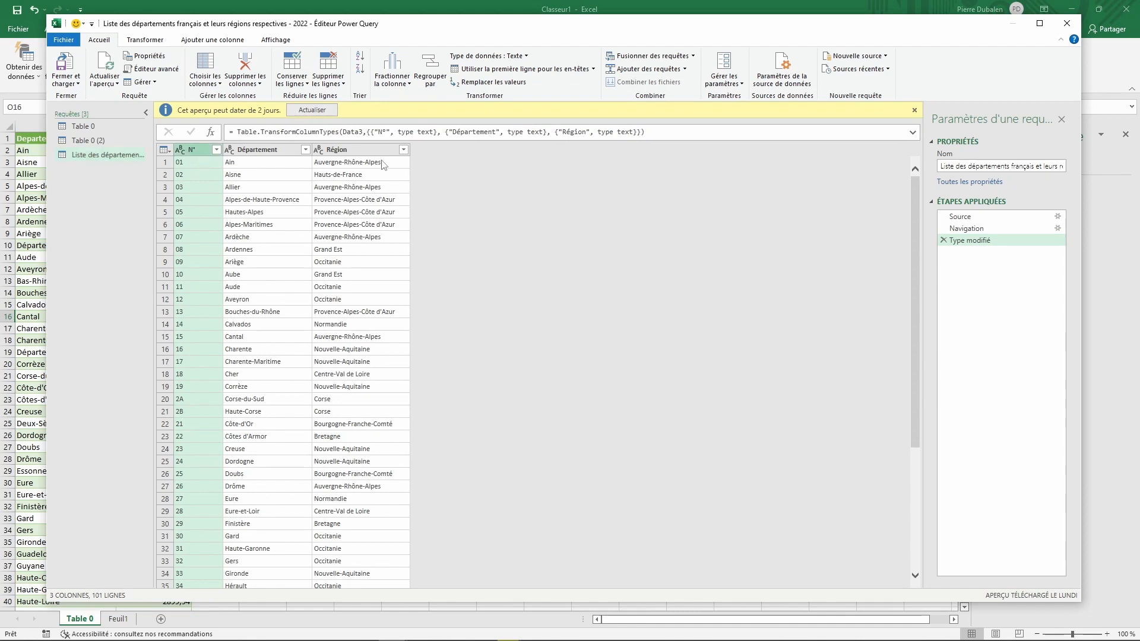
{"action": "right_click", "coordinate": [191, 151]}
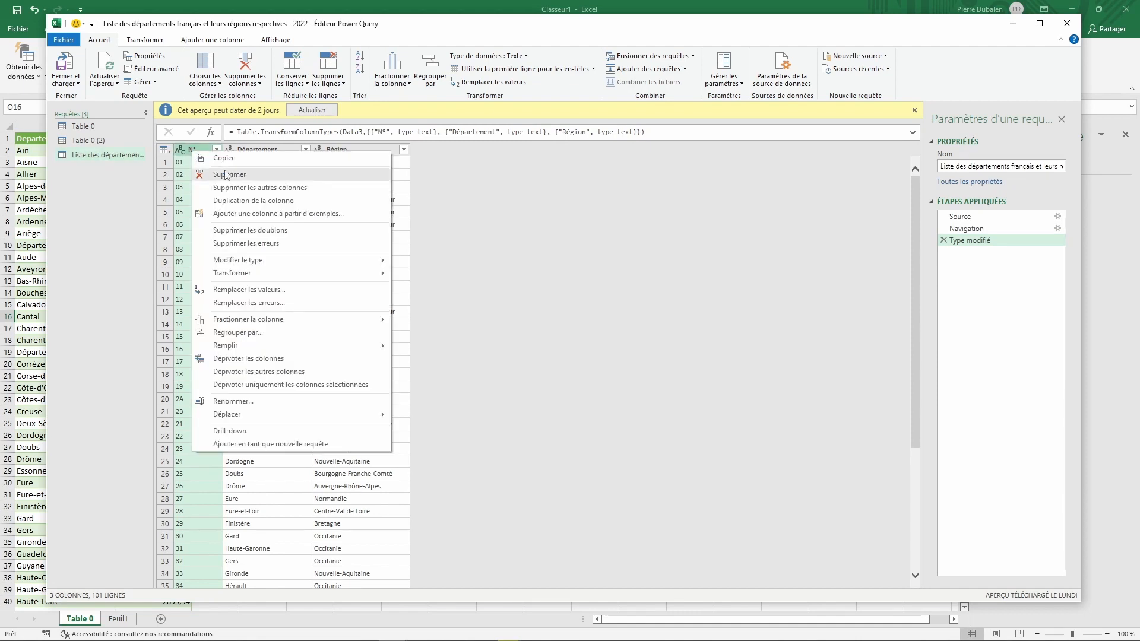
{"action": "left_click", "coordinate": [230, 188]}
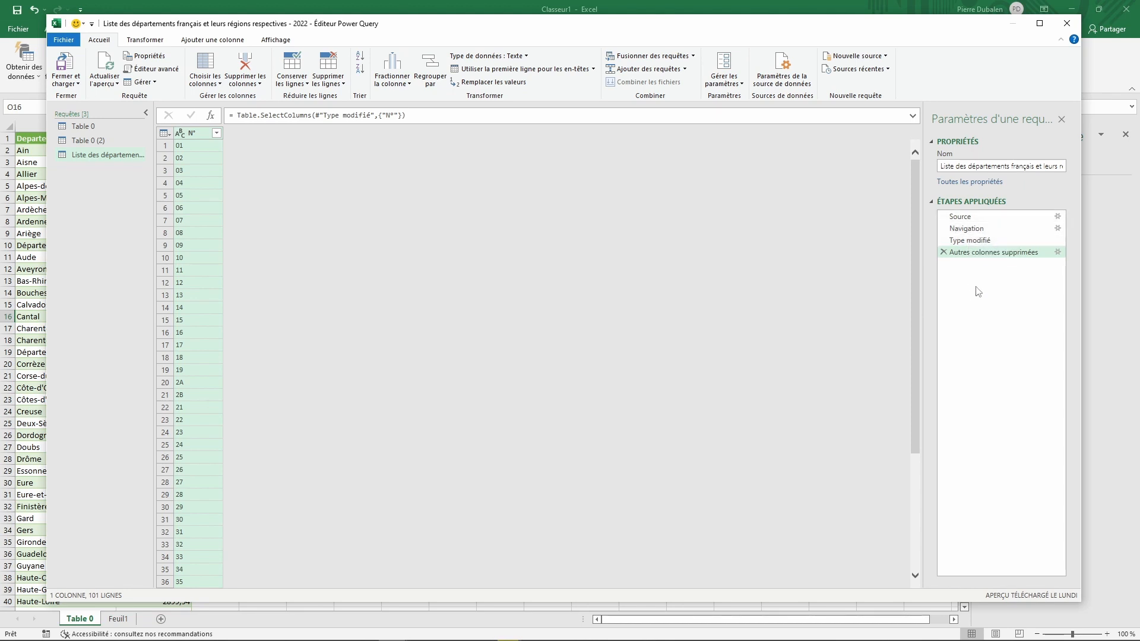
{"action": "left_click", "coordinate": [943, 252]}
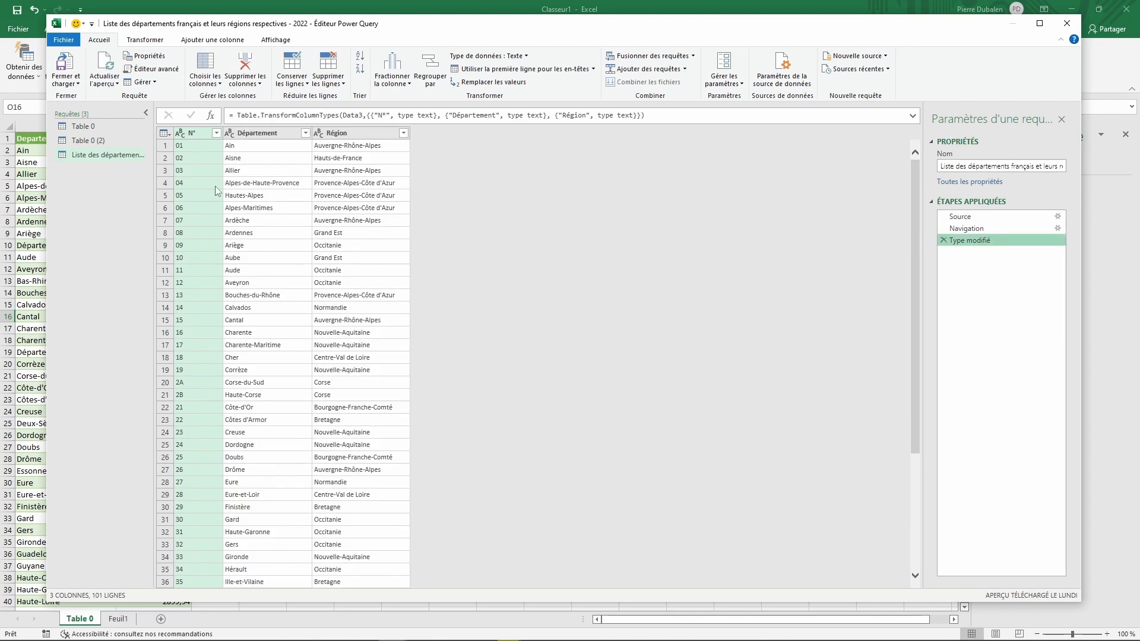
- Remove the N° column from the départements query and load the result into a worksheet
{"action": "right_click", "coordinate": [193, 133]}
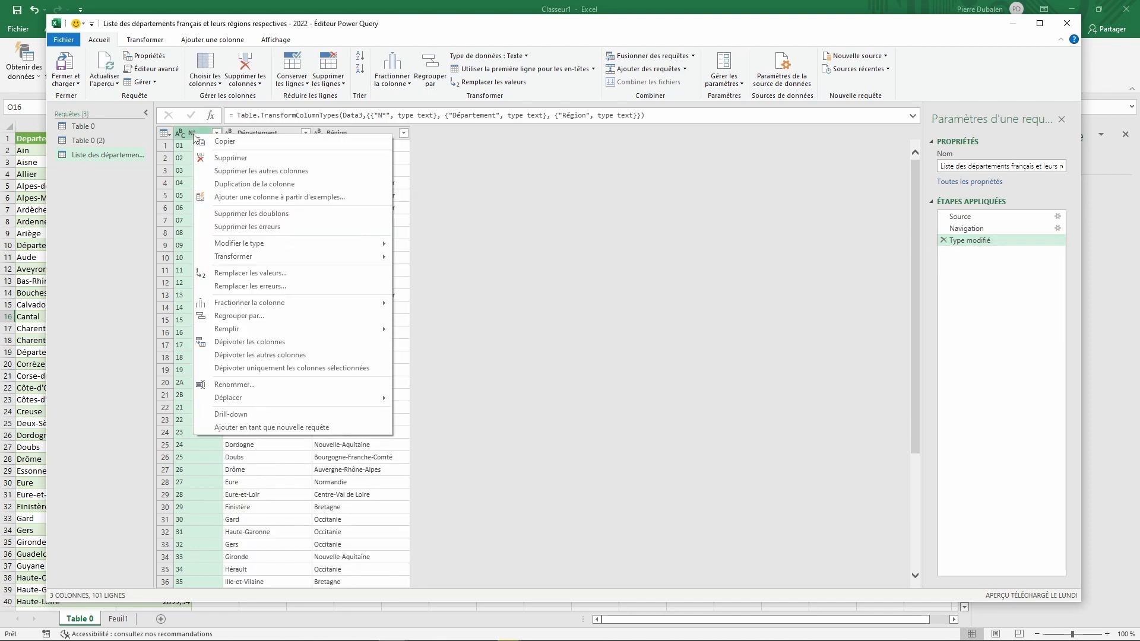
{"action": "left_click", "coordinate": [219, 159]}
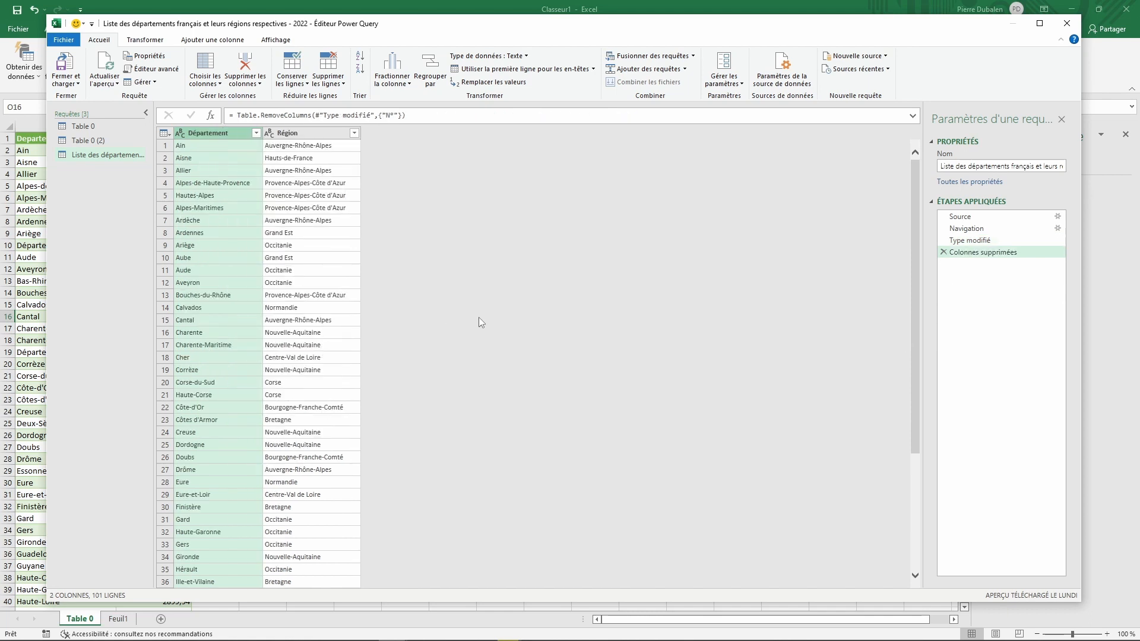
{"action": "left_click", "coordinate": [65, 65]}
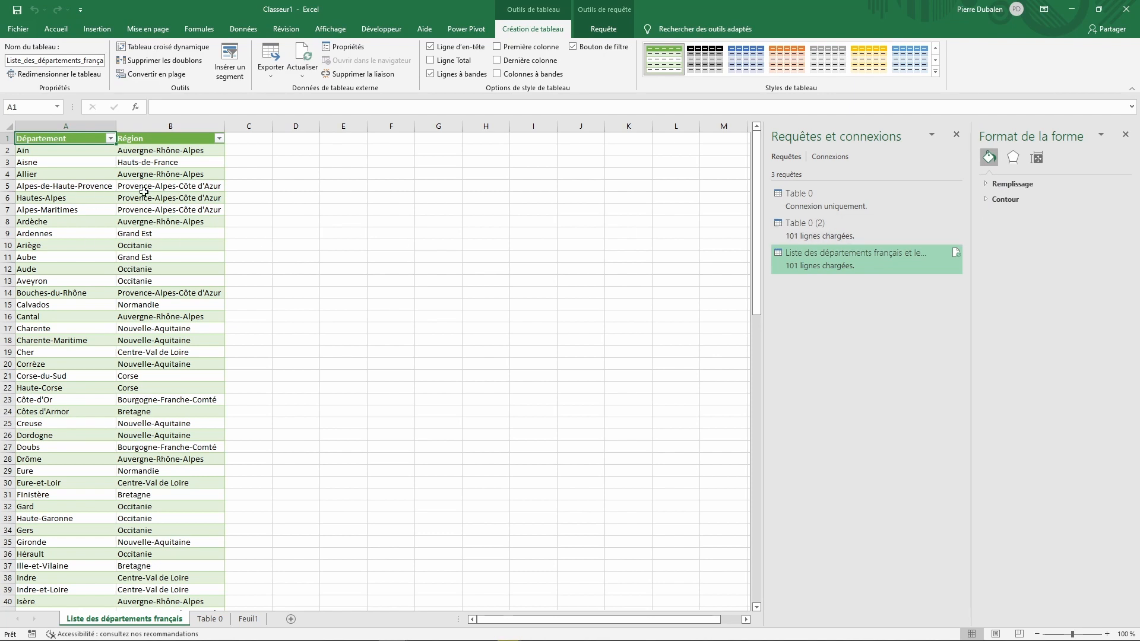
- Close the queries and shape format panes and move the "Liste des départements français" sheet after Table 0
{"action": "left_click", "coordinate": [957, 135]}
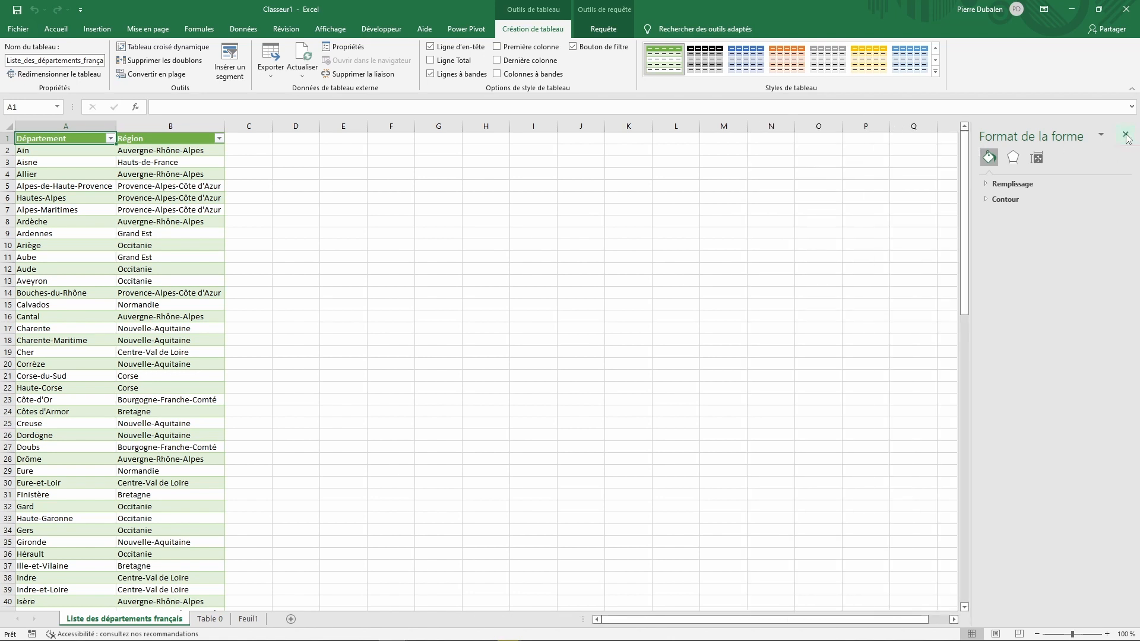
{"action": "left_click", "coordinate": [1126, 136]}
{"action": "left_click_drag", "start_coordinate": [116, 621], "coordinate": [241, 609]}
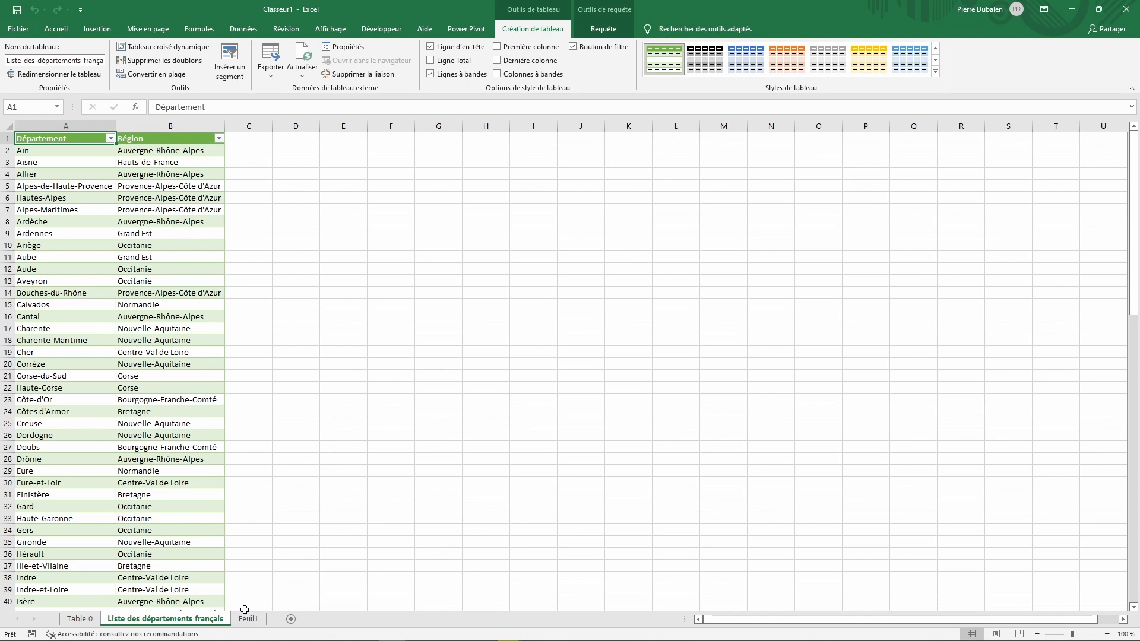
- Compare the Table 0 and départements sheets, and move the map on Table 0 away from the table to free columns C and D
{"action": "left_click", "coordinate": [79, 619]}
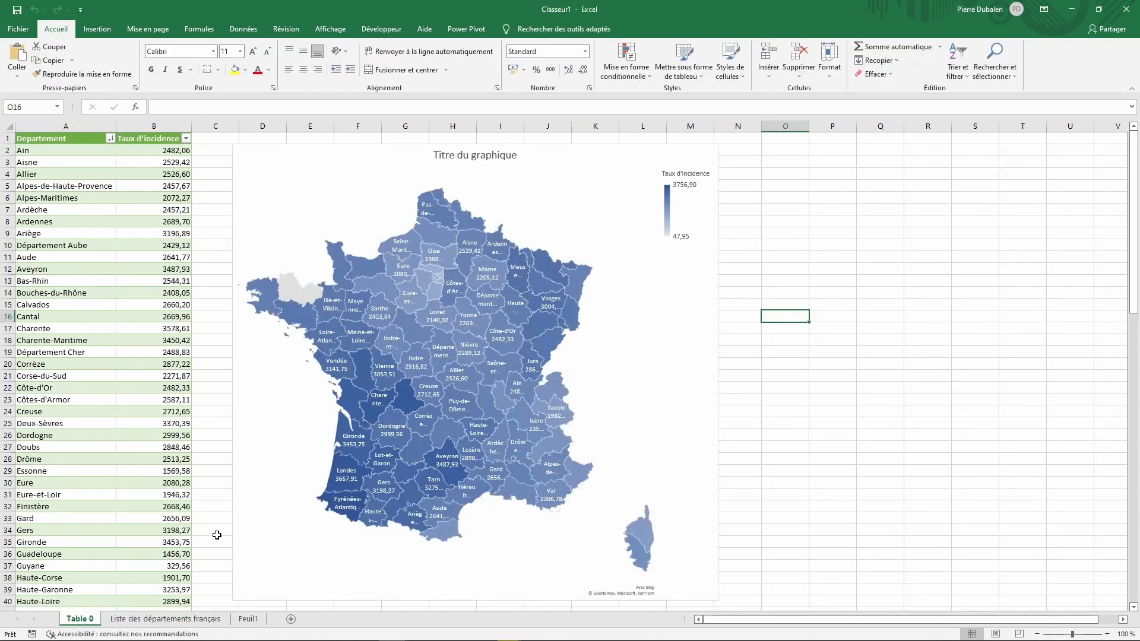
{"action": "left_click", "coordinate": [172, 619]}
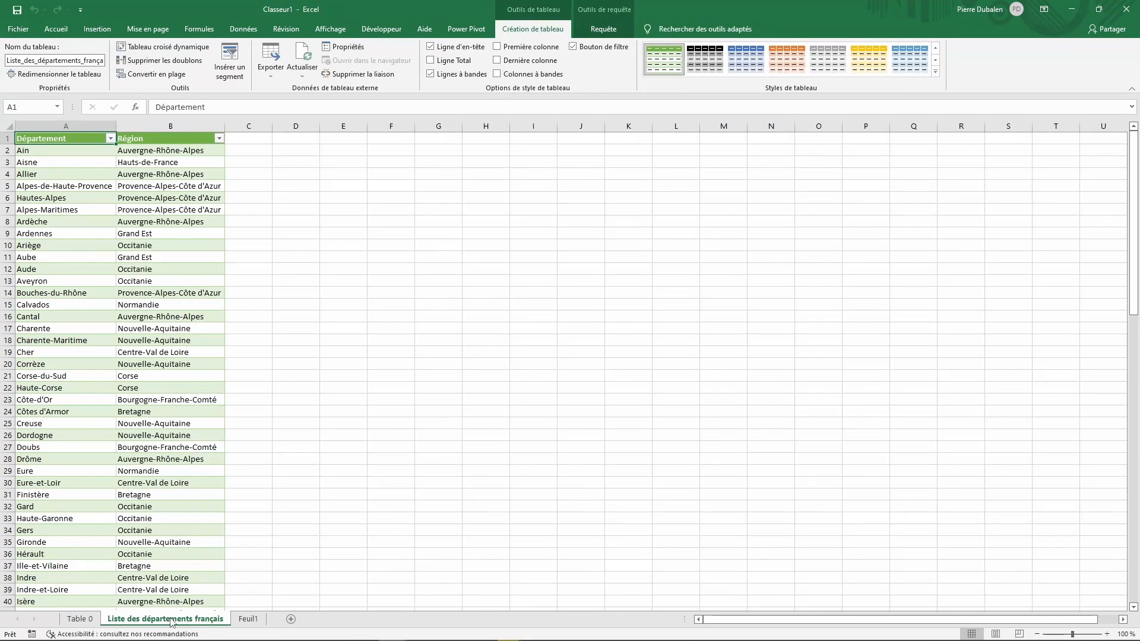
{"action": "left_click", "coordinate": [77, 619]}
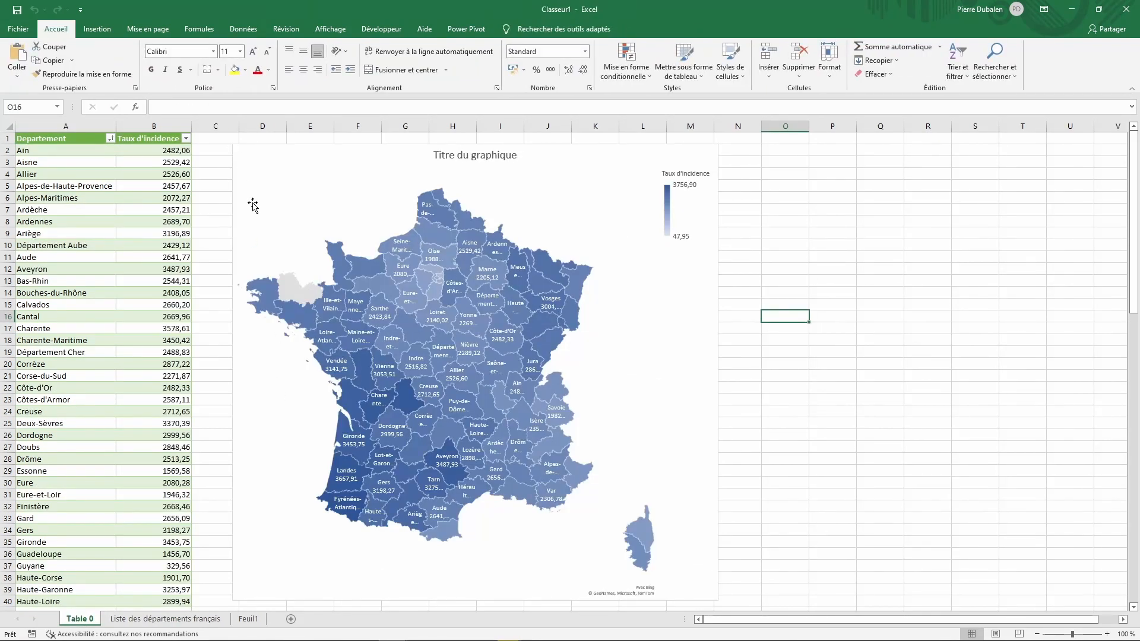
{"action": "left_click_drag", "start_coordinate": [289, 147], "coordinate": [360, 144]}
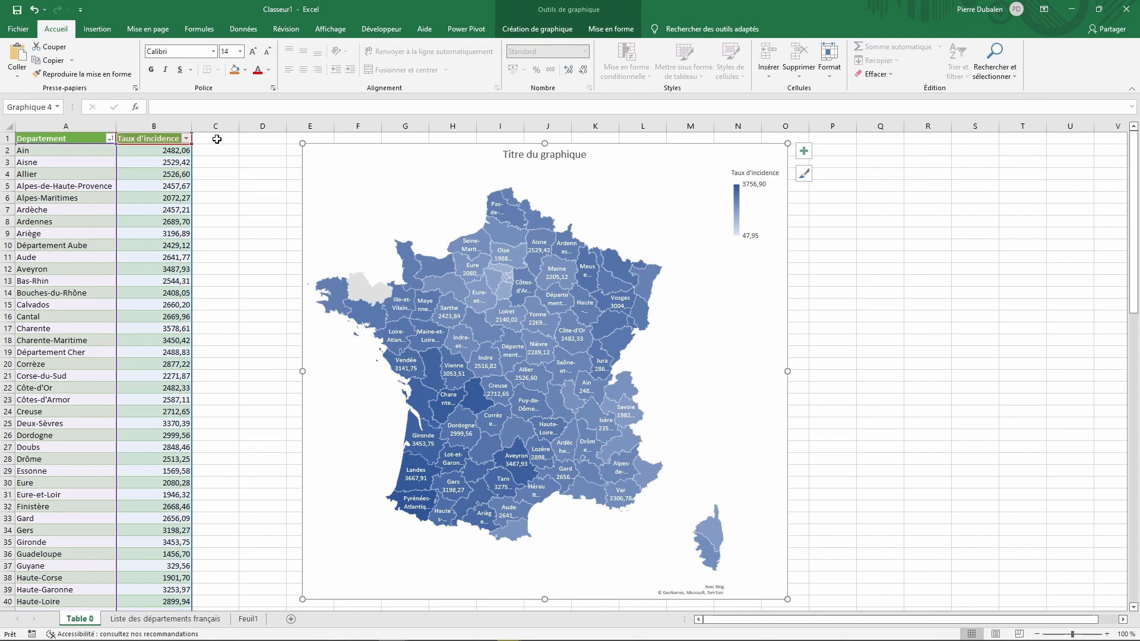
- Add a "Région" column header in C1 of the incidence table and widen column C
{"action": "left_click", "coordinate": [217, 138]}
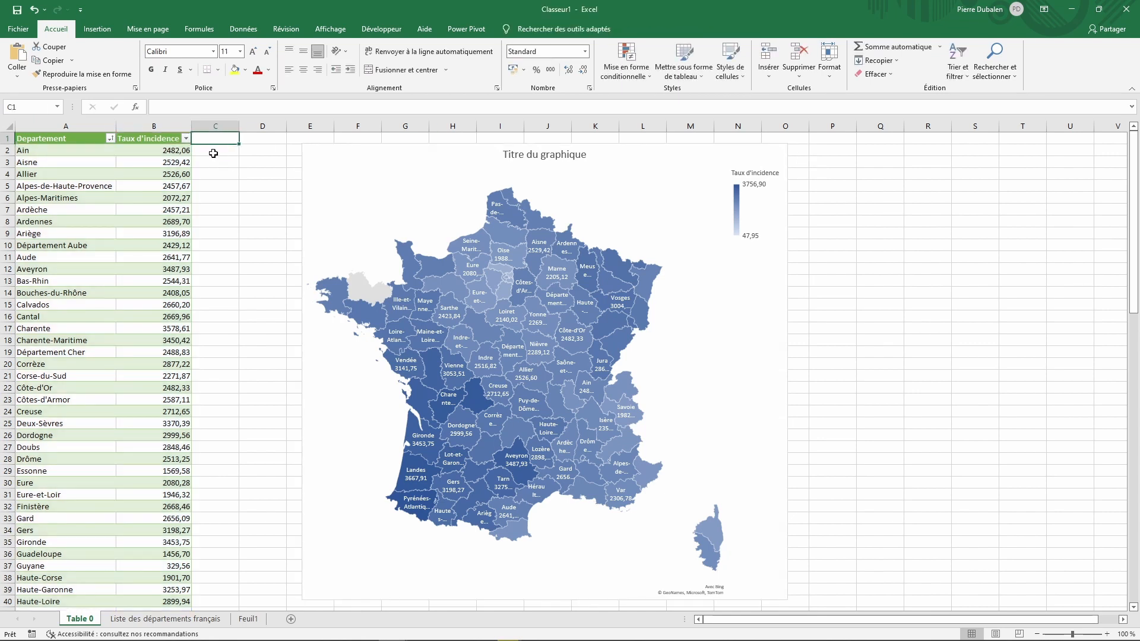
{"action": "left_click", "coordinate": [212, 150]}
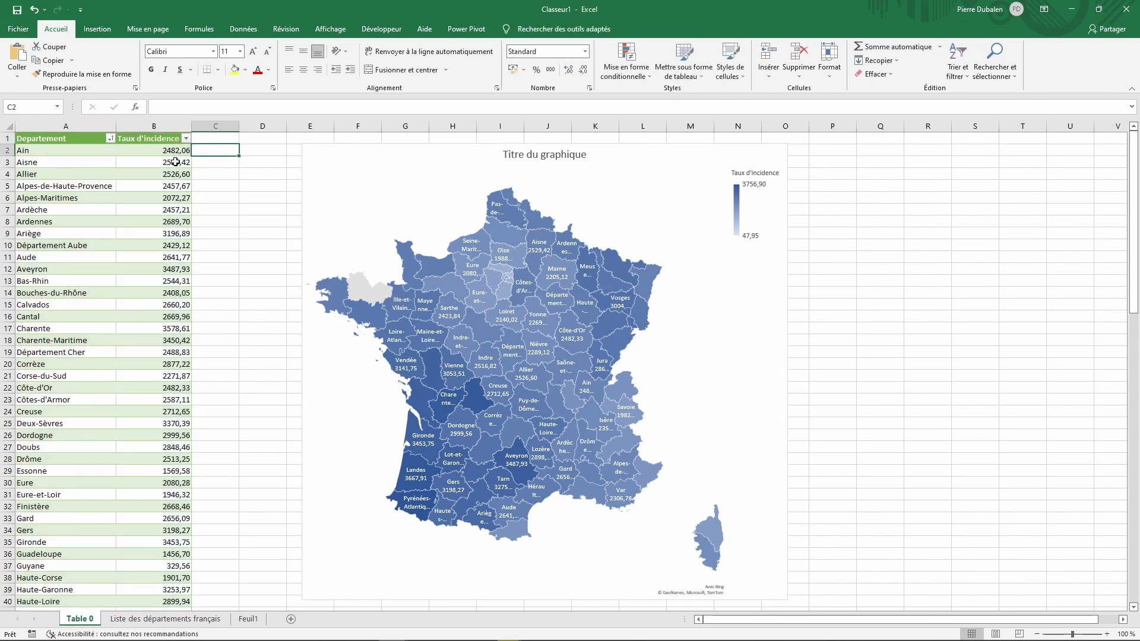
{"action": "left_click", "coordinate": [219, 140]}
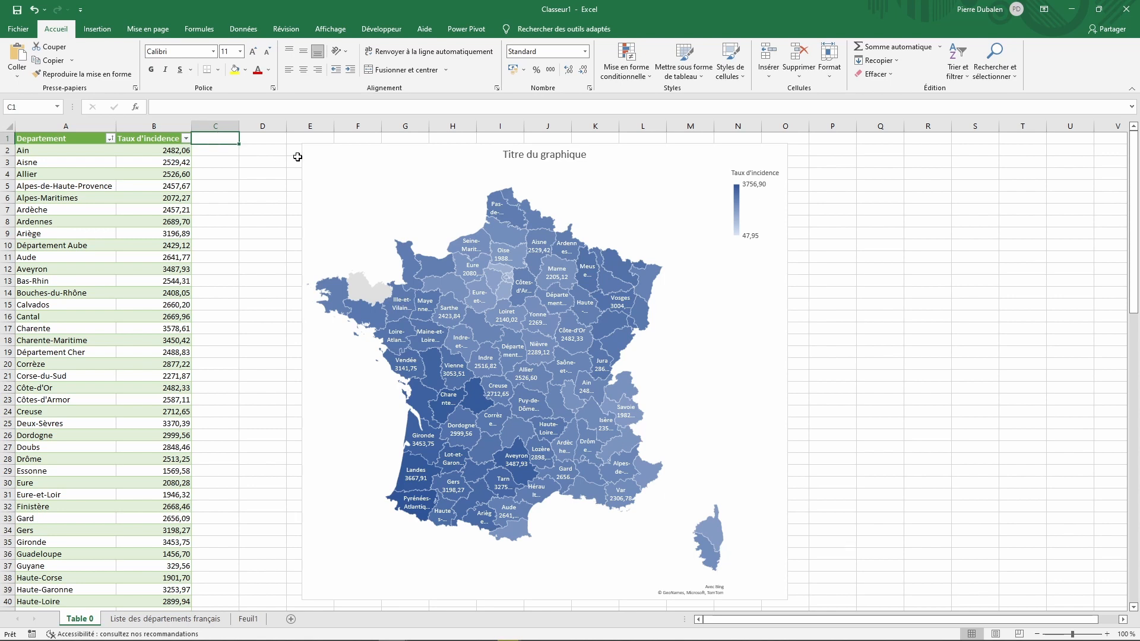
{"action": "type", "text": "Région"}
{"action": "key", "text": "Return"}
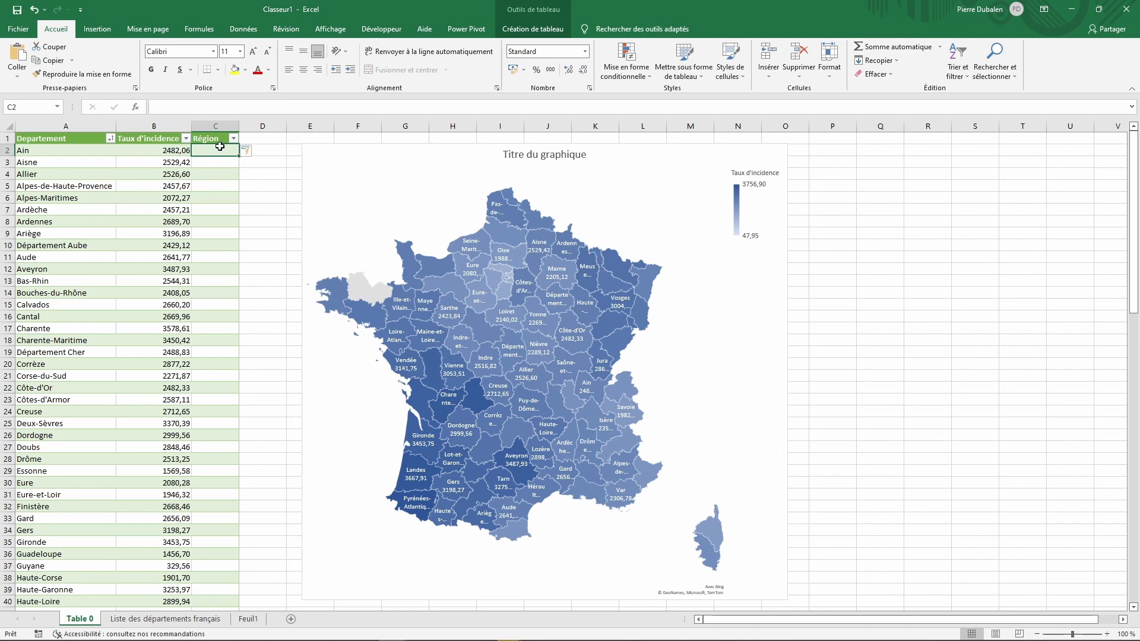
{"action": "left_click", "coordinate": [238, 125]}
{"action": "left_click_drag", "start_coordinate": [238, 124], "coordinate": [257, 126]}
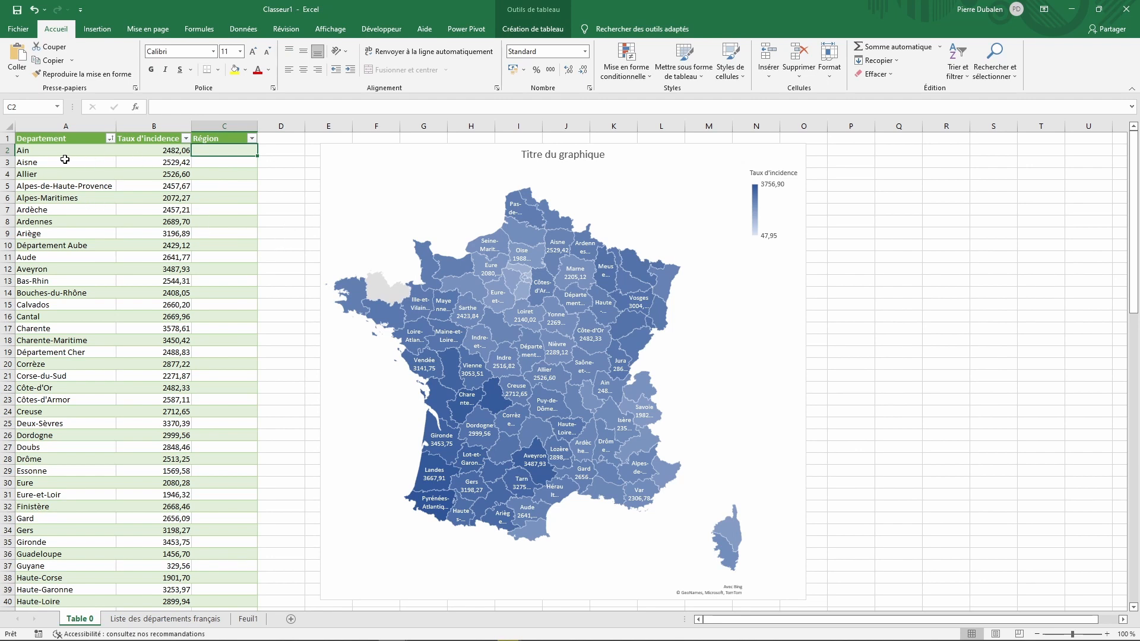
{"action": "left_click", "coordinate": [135, 107]}
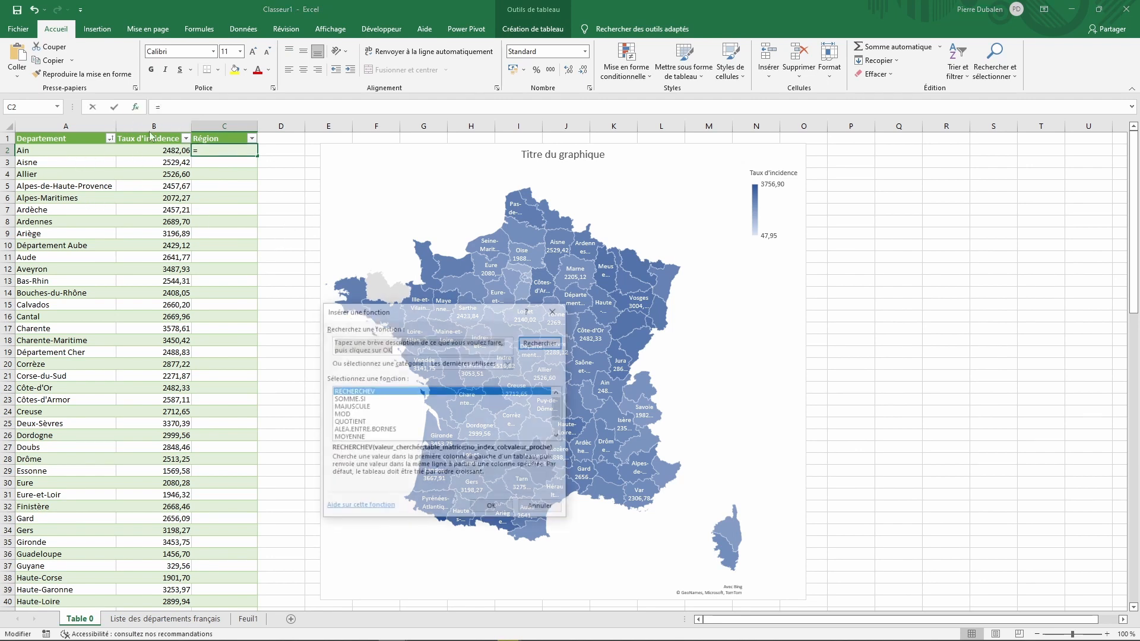
{"action": "double_click", "coordinate": [350, 391]}
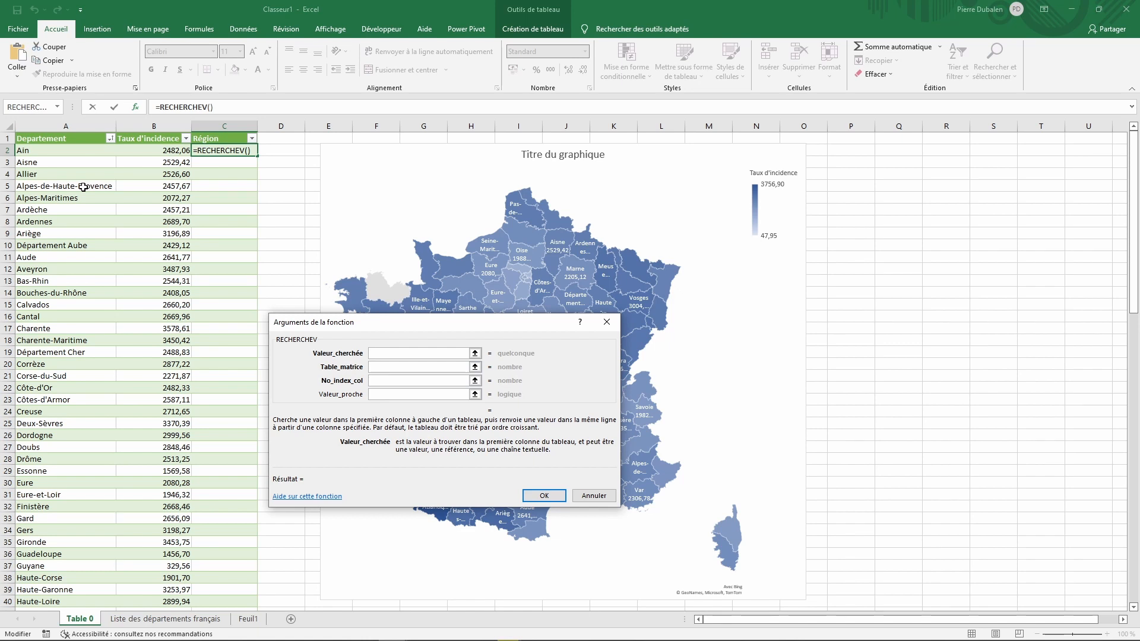
{"action": "left_click", "coordinate": [52, 150]}
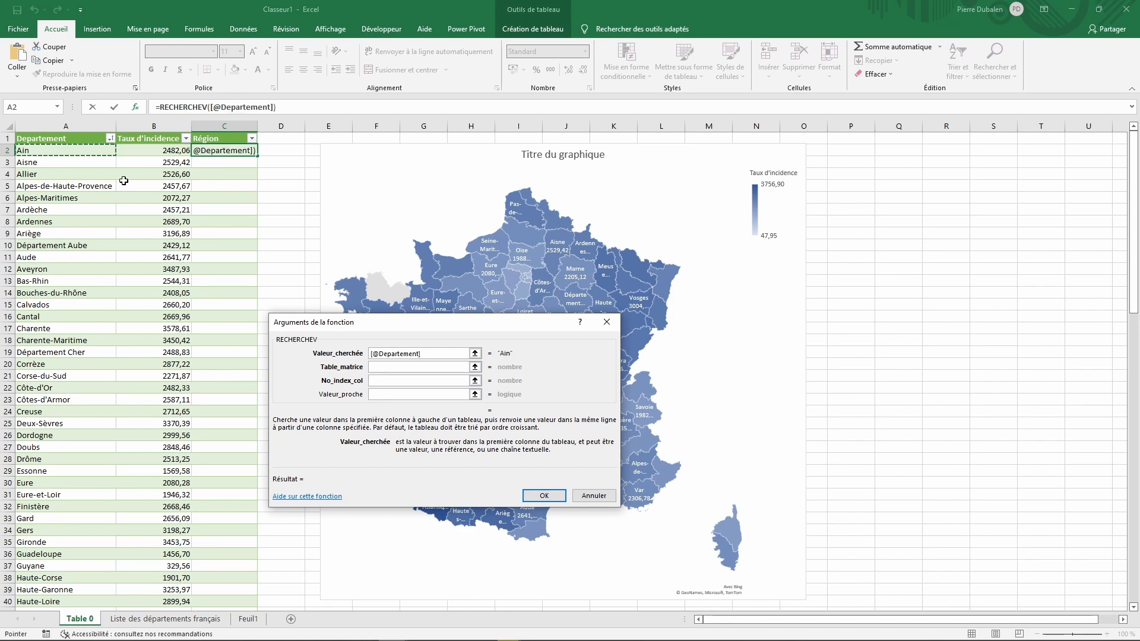
{"action": "key", "text": "Tab"}
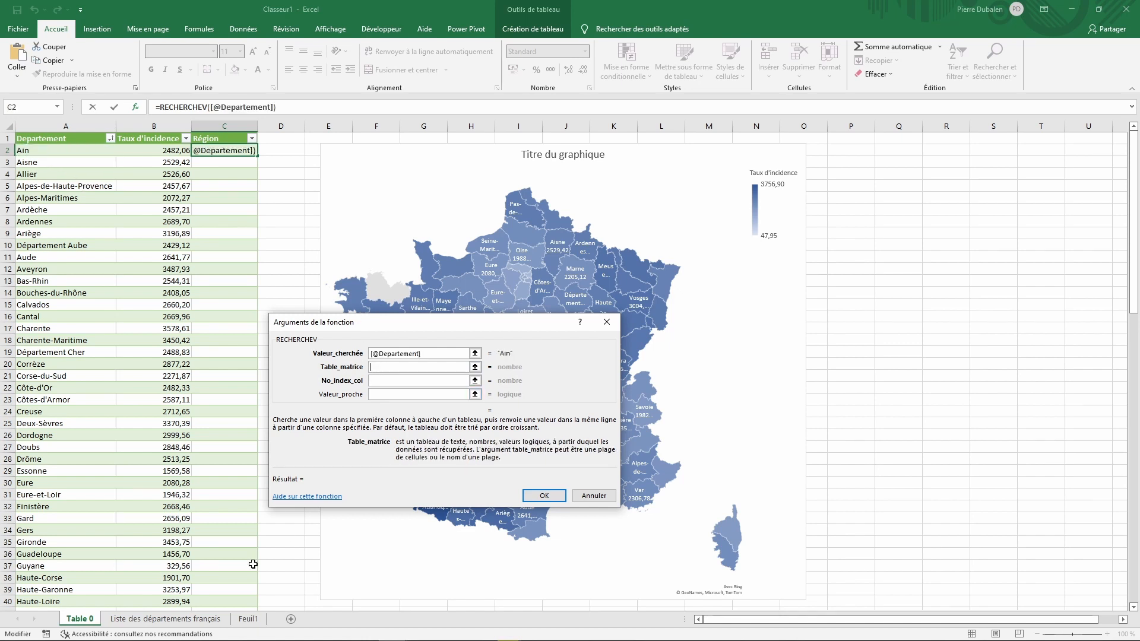
{"action": "left_click", "coordinate": [181, 620]}
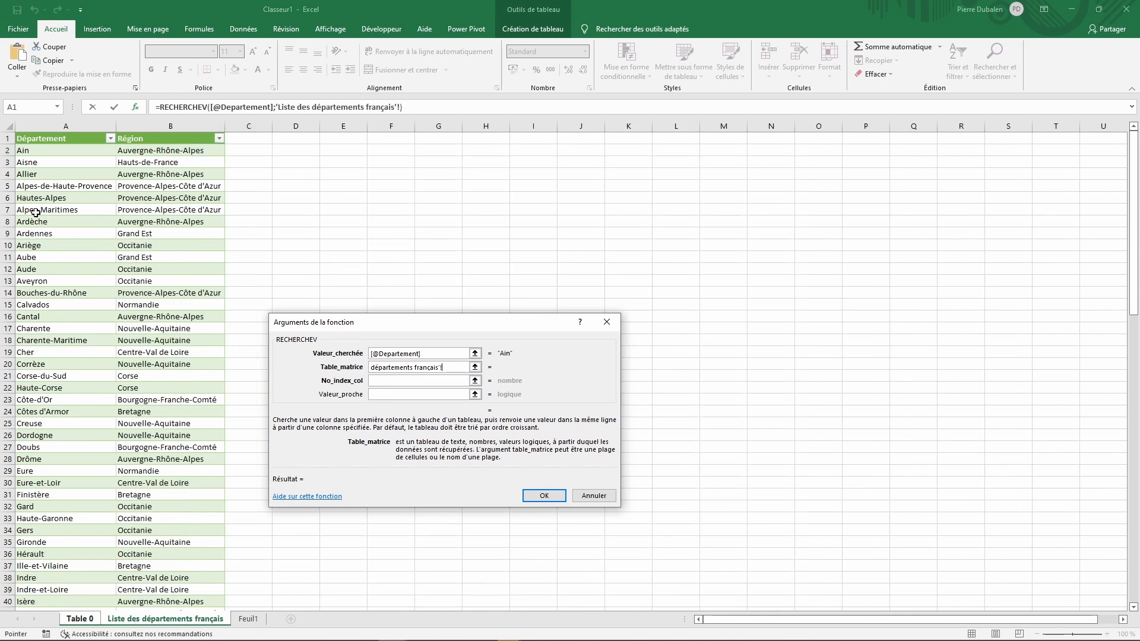
{"action": "left_click", "coordinate": [12, 130]}
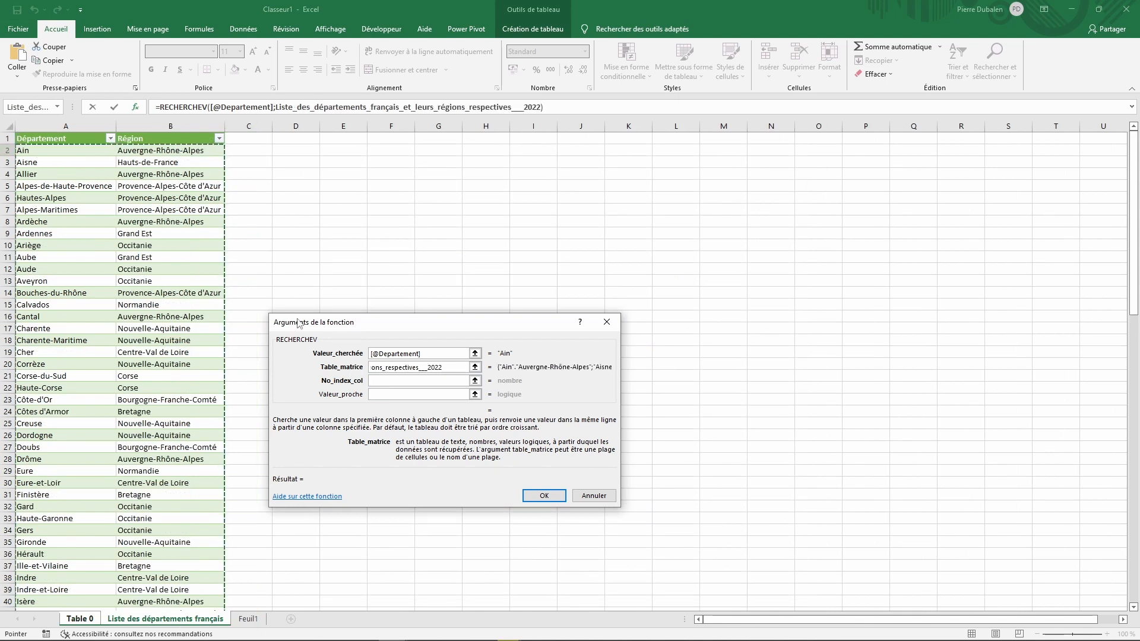
- Set the RECHERCHEV argument No_index_col to 2, clearing any sheet reference from it
{"action": "left_click", "coordinate": [379, 381]}
{"action": "left_click", "coordinate": [181, 619]}
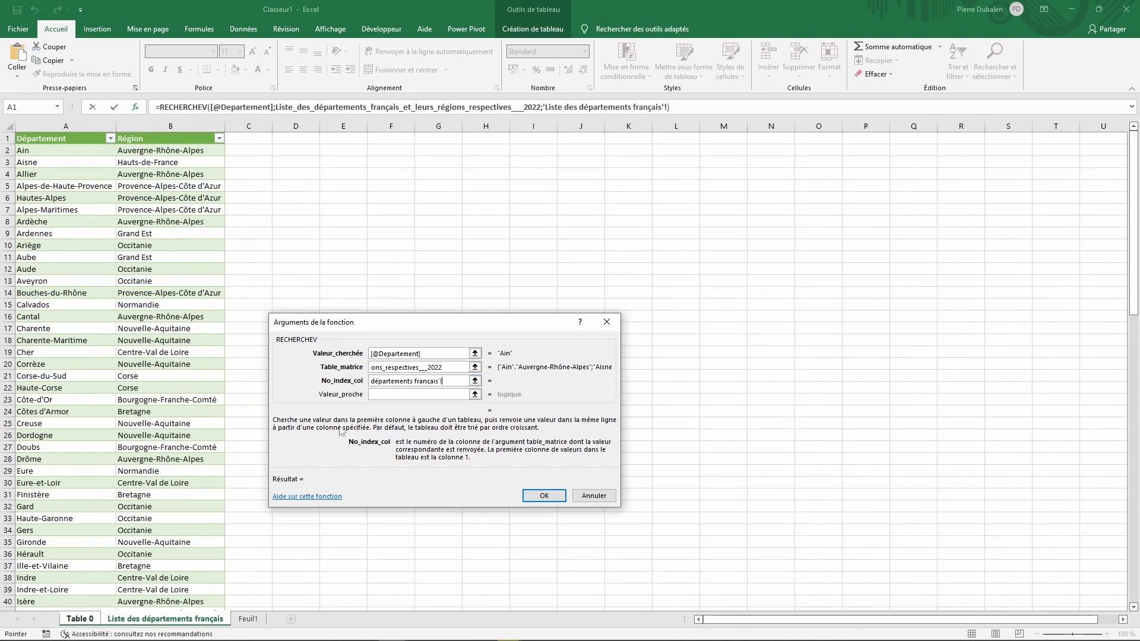
{"action": "key", "text": "BackSpace"}
{"action": "key", "text": "BackSpace"}
{"action": "key", "text": "BackSpace"}
{"action": "key", "text": "BackSpace"}
{"action": "key", "text": "BackSpace"}
{"action": "key", "text": "BackSpace"}
{"action": "key", "text": "BackSpace"}
{"action": "key", "text": "BackSpace"}
{"action": "key", "text": "BackSpace"}
{"action": "key", "text": "BackSpace"}
{"action": "key", "text": "BackSpace"}
{"action": "key", "text": "BackSpace"}
{"action": "key", "text": "BackSpace"}
{"action": "key", "text": "BackSpace"}
{"action": "key", "text": "BackSpace"}
{"action": "key", "text": "BackSpace"}
{"action": "key", "text": "BackSpace"}
{"action": "key", "text": "BackSpace"}
{"action": "key", "text": "BackSpace"}
{"action": "key", "text": "BackSpace"}
{"action": "key", "text": "BackSpace"}
{"action": "type", "text": "2"}
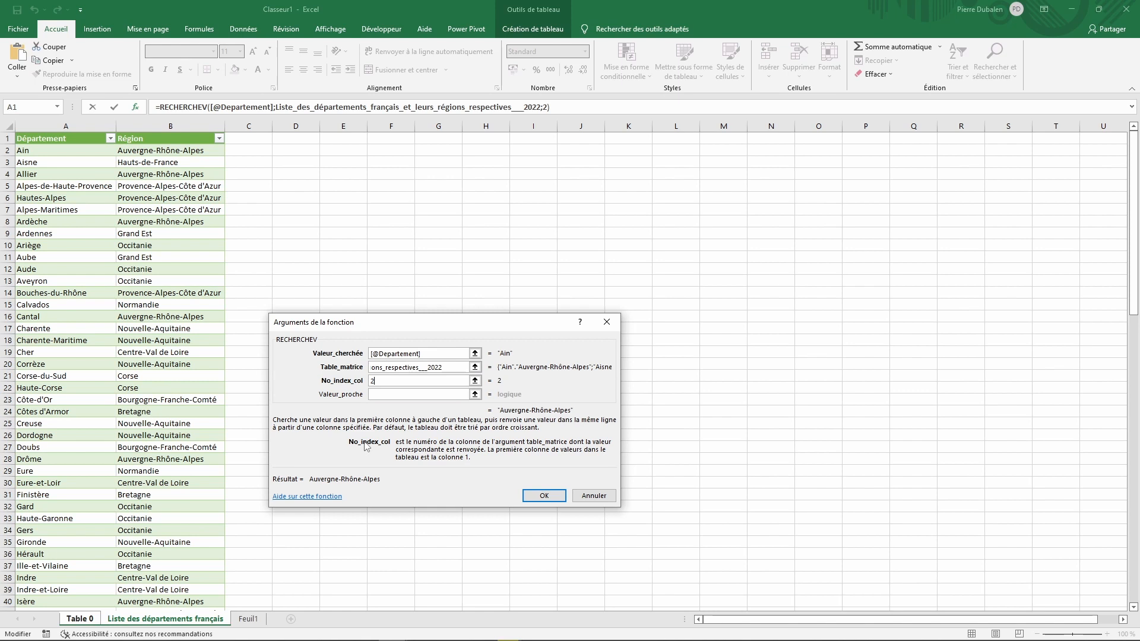
- Set Valeur_proche to Faux, confirm the RECHERCHEV formula, and auto-fit the width of the Région column
{"action": "left_click", "coordinate": [374, 395]}
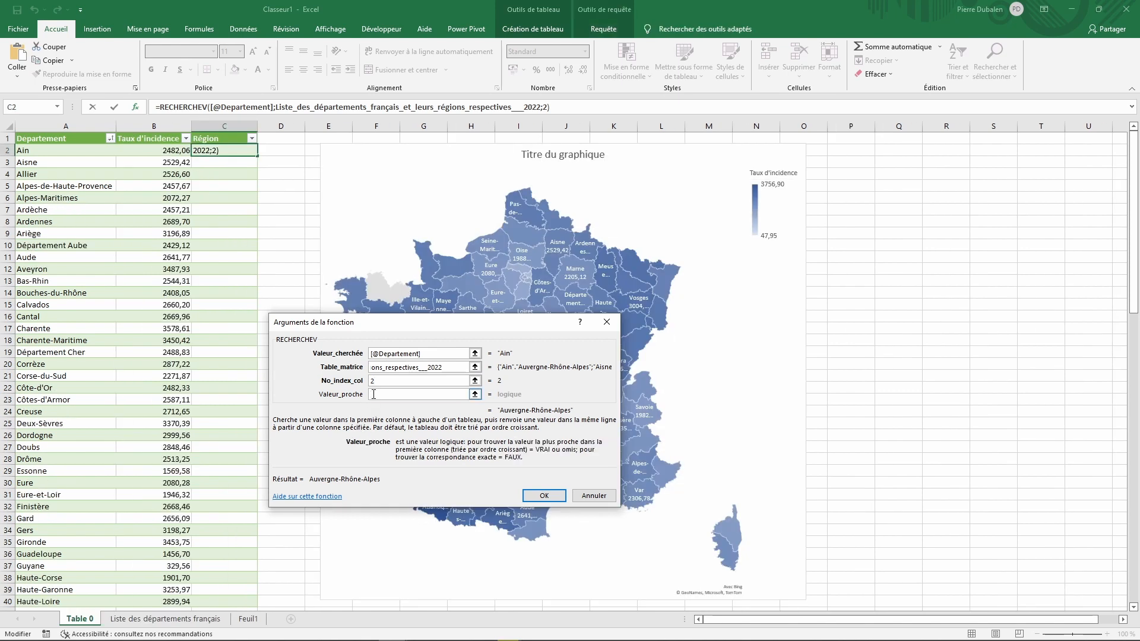
{"action": "type", "text": "Faux"}
{"action": "left_click", "coordinate": [554, 499]}
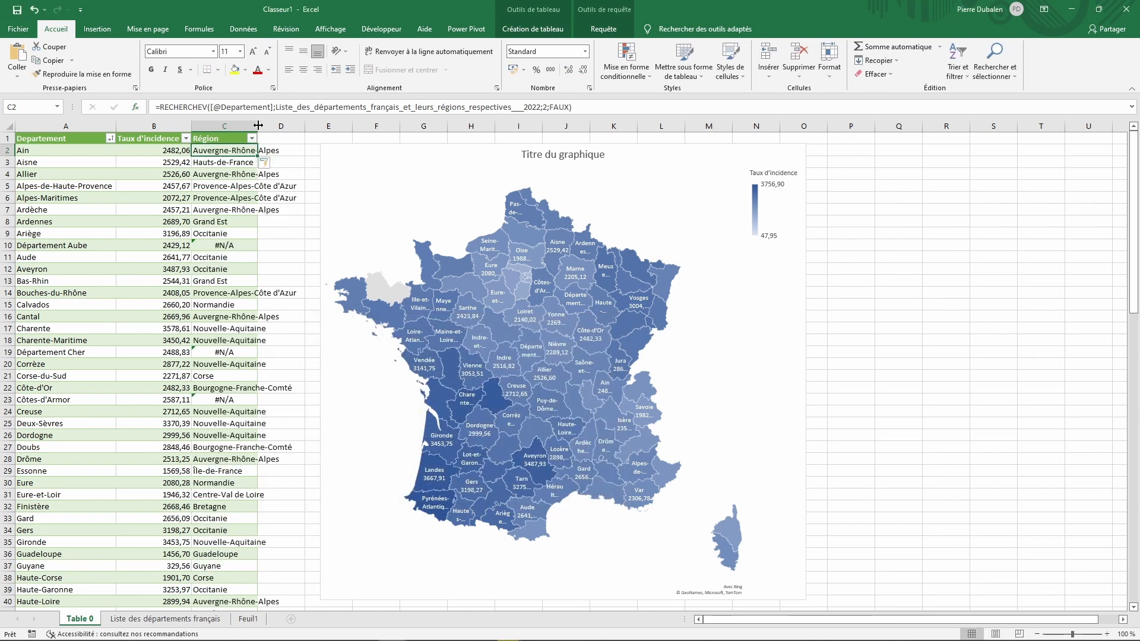
{"action": "double_click", "coordinate": [256, 126]}
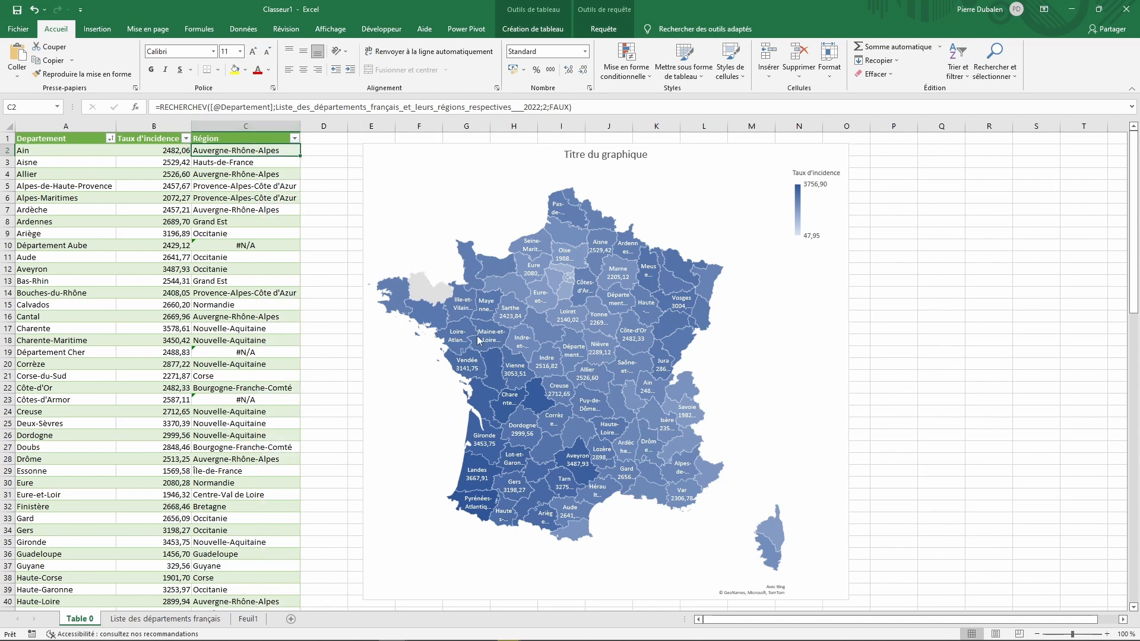
- Examine the Région column for lookup errors and compare the département names with those on the "Liste des départements français" sheet
{"action": "scroll", "coordinate": [246, 376], "scroll_direction": "down", "scroll_amount": 12}
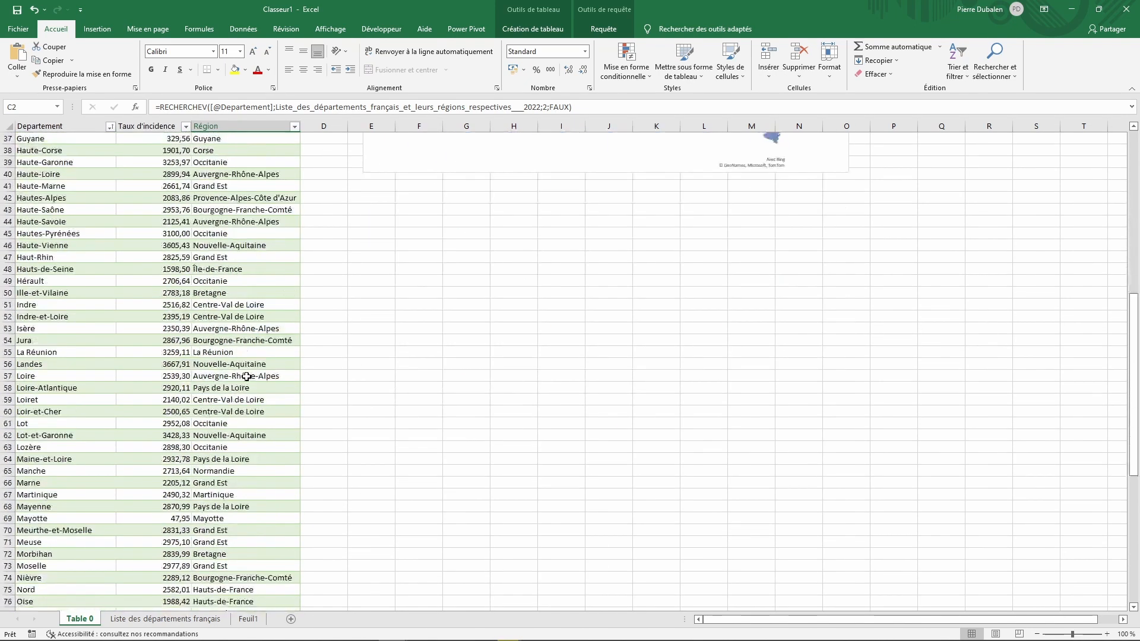
{"action": "scroll", "coordinate": [247, 376], "scroll_direction": "down", "scroll_amount": 13}
{"action": "scroll", "coordinate": [246, 377], "scroll_direction": "up", "scroll_amount": 8}
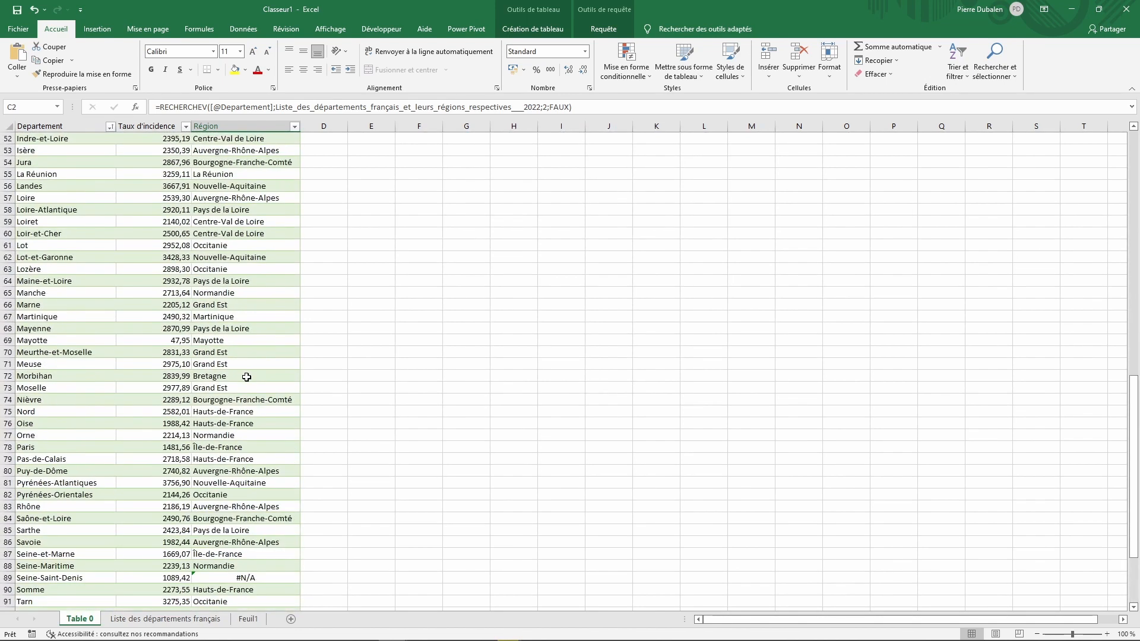
{"action": "scroll", "coordinate": [247, 376], "scroll_direction": "up", "scroll_amount": 17}
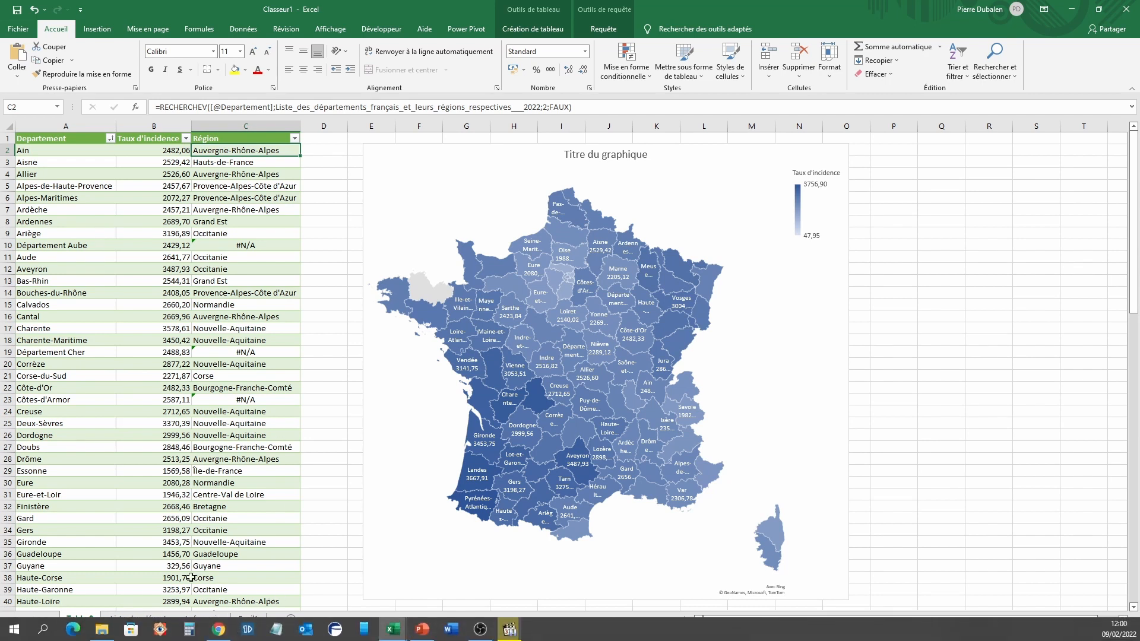
{"action": "left_click", "coordinate": [180, 620]}
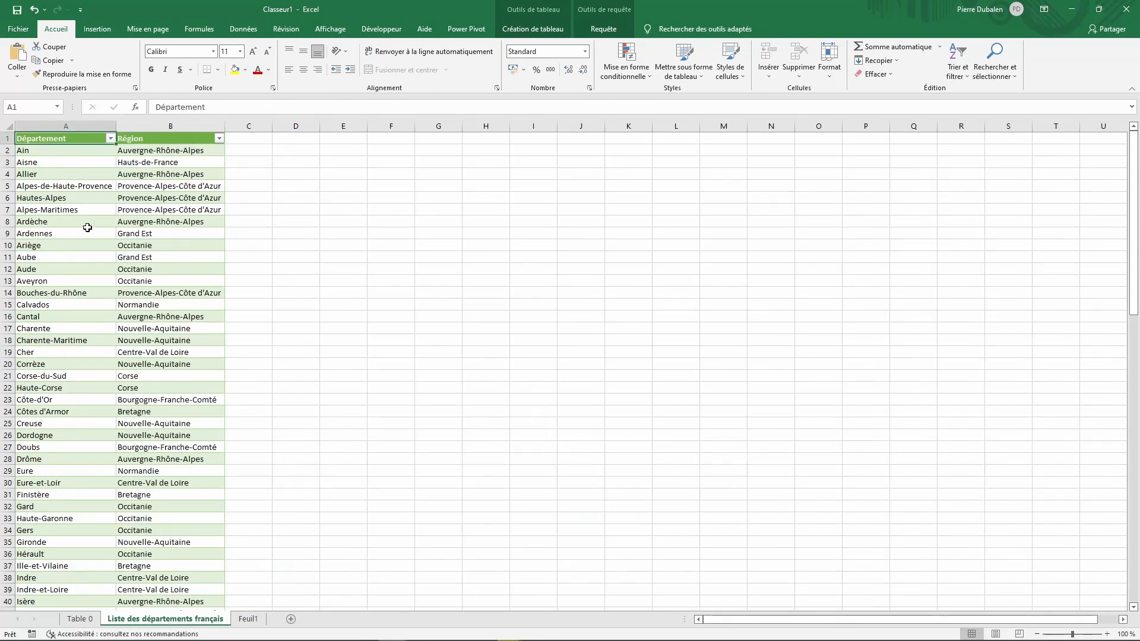
{"action": "left_click", "coordinate": [86, 619]}
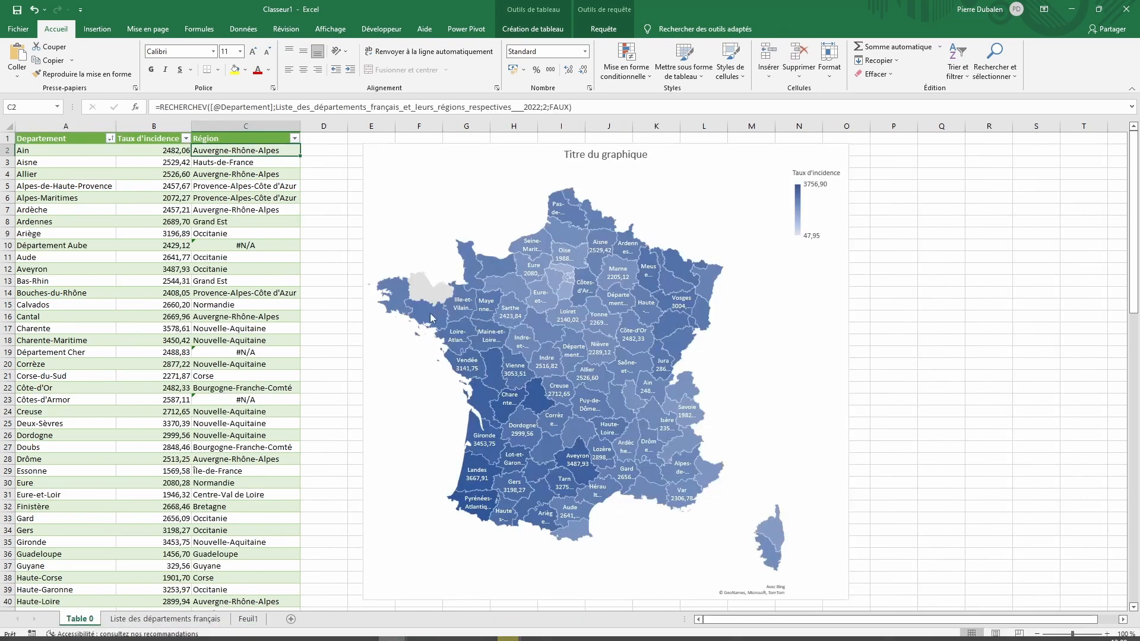
- Replace "Aube" in A11 of the "Liste des départements français" sheet with "Département Aube", matching the name in Table 0
{"action": "left_click", "coordinate": [69, 245]}
{"action": "left_click_drag", "start_coordinate": [154, 107], "coordinate": [356, 104]}
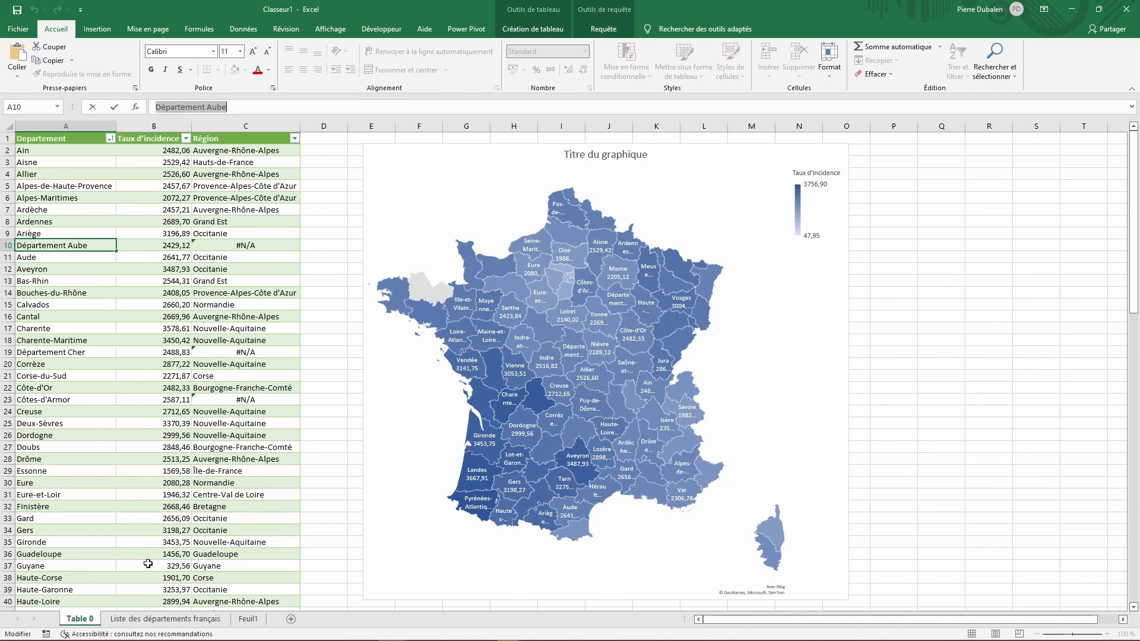
{"action": "left_click", "coordinate": [142, 619]}
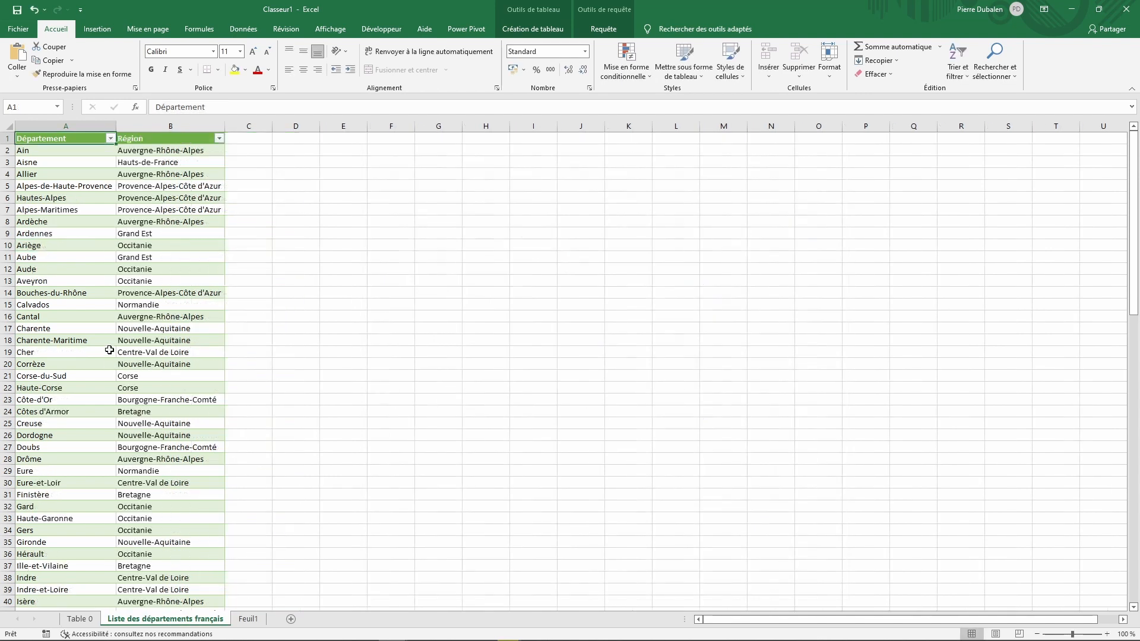
{"action": "left_click", "coordinate": [34, 257]}
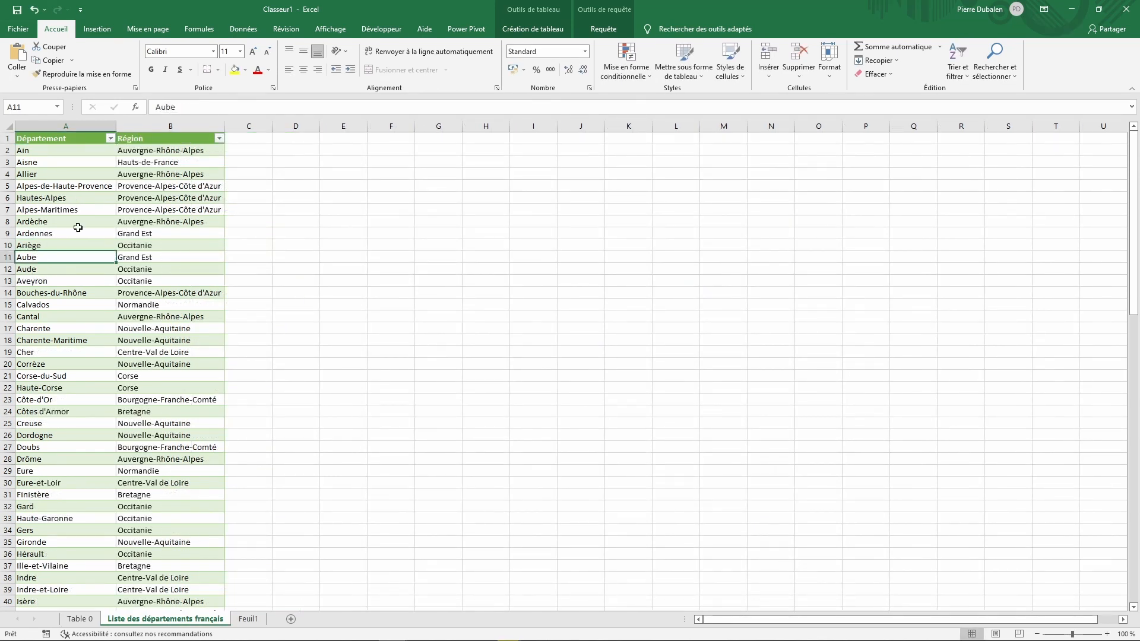
{"action": "double_click", "coordinate": [166, 107]}
{"action": "type", "text": "Département Aube"}
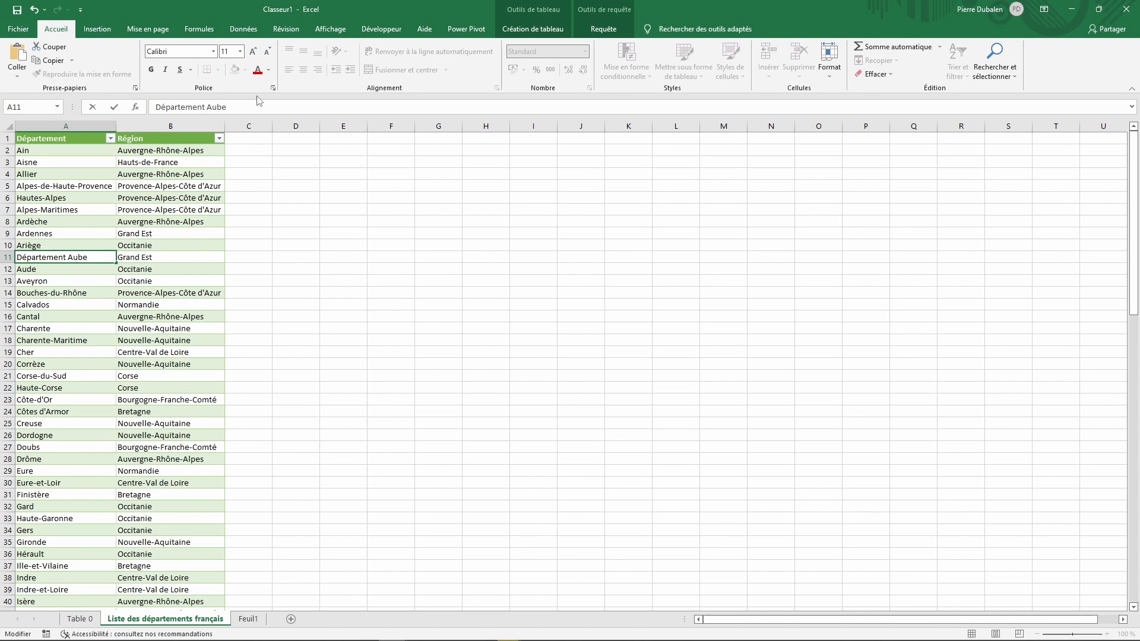
{"action": "key", "text": "Return"}
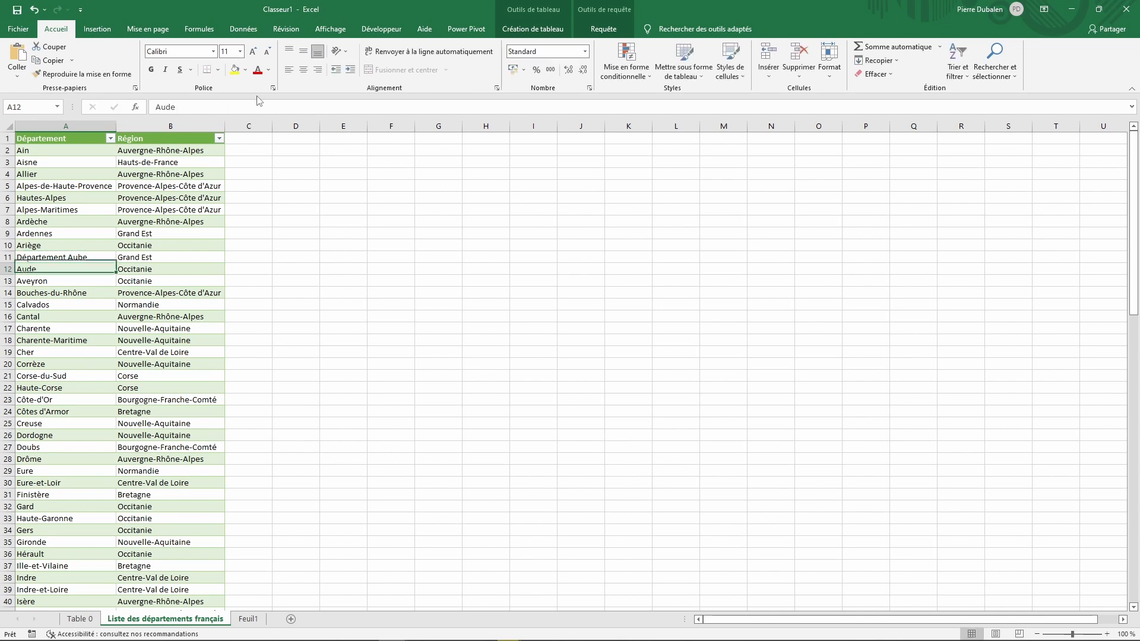
- Copy "Département Cher" from Table 0 and paste it over "Cher" in A19 of the "Liste des départements français" sheet
{"action": "left_click", "coordinate": [80, 620]}
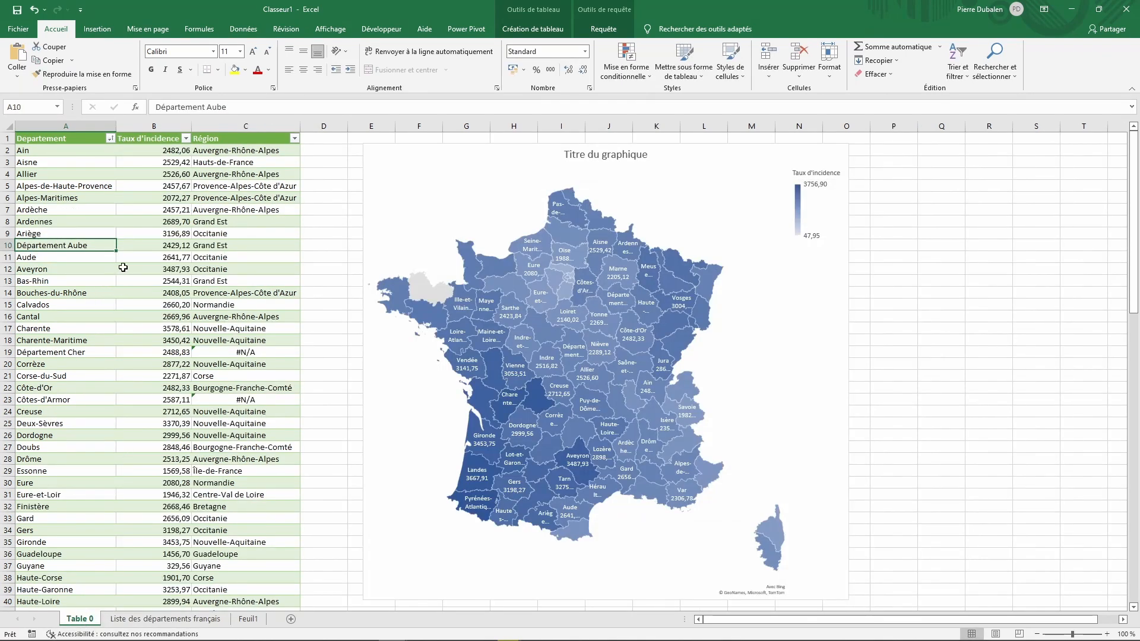
{"action": "left_click", "coordinate": [70, 352]}
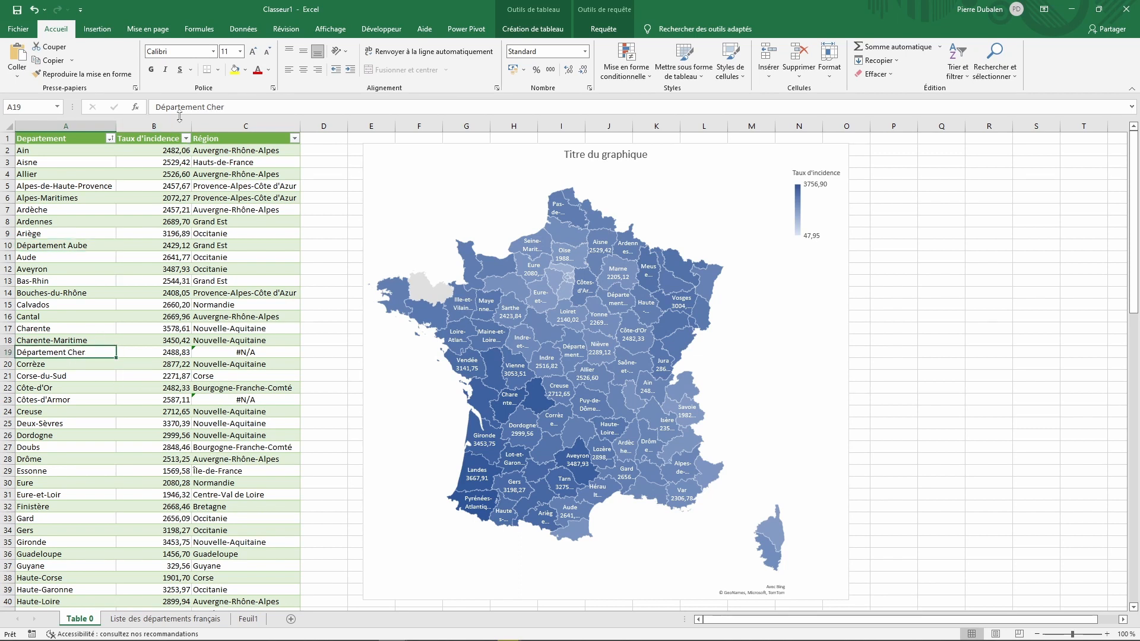
{"action": "left_click_drag", "start_coordinate": [156, 107], "coordinate": [289, 105]}
{"action": "key", "text": "ctrl+c"}
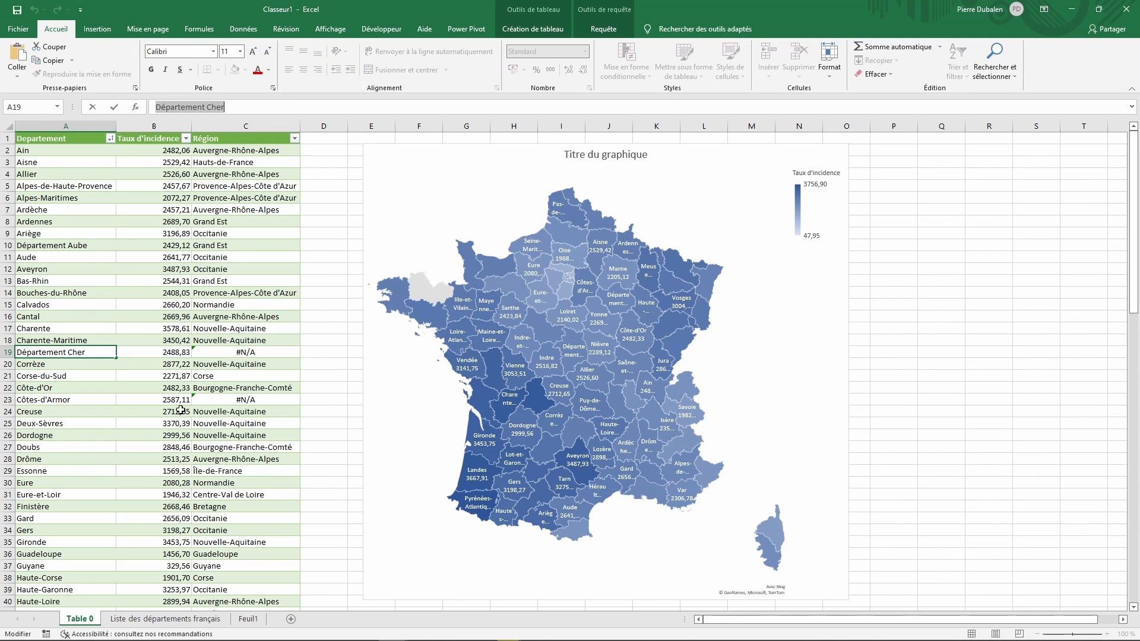
{"action": "left_click", "coordinate": [146, 619]}
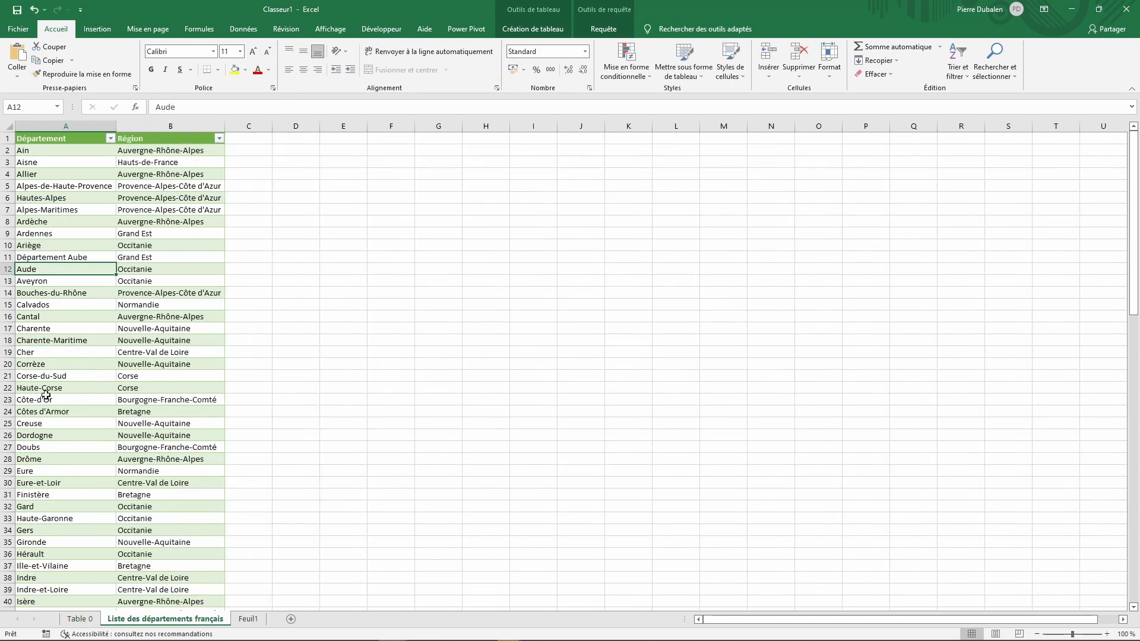
{"action": "left_click", "coordinate": [45, 353]}
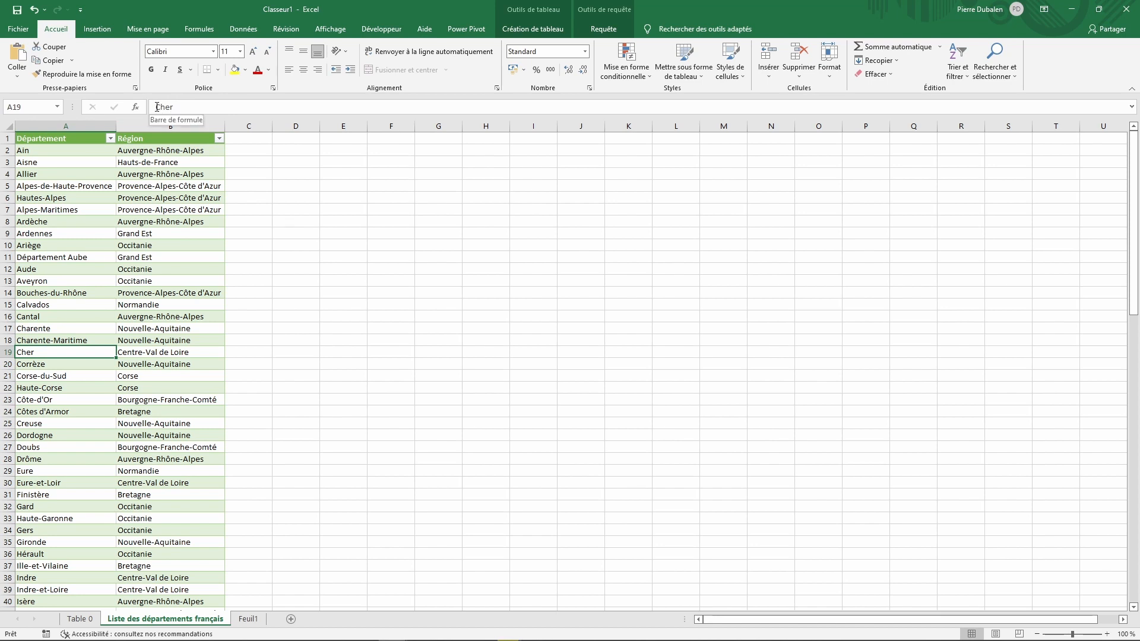
{"action": "left_click_drag", "start_coordinate": [157, 107], "coordinate": [273, 89]}
{"action": "key", "text": "ctrl+v"}
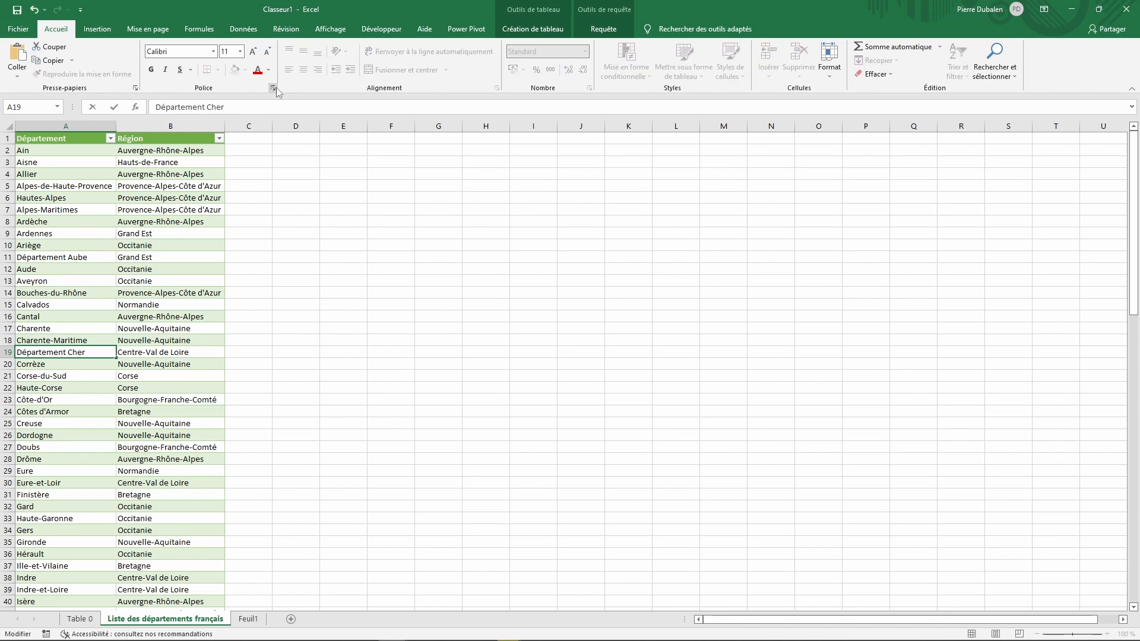
{"action": "key", "text": "Return"}
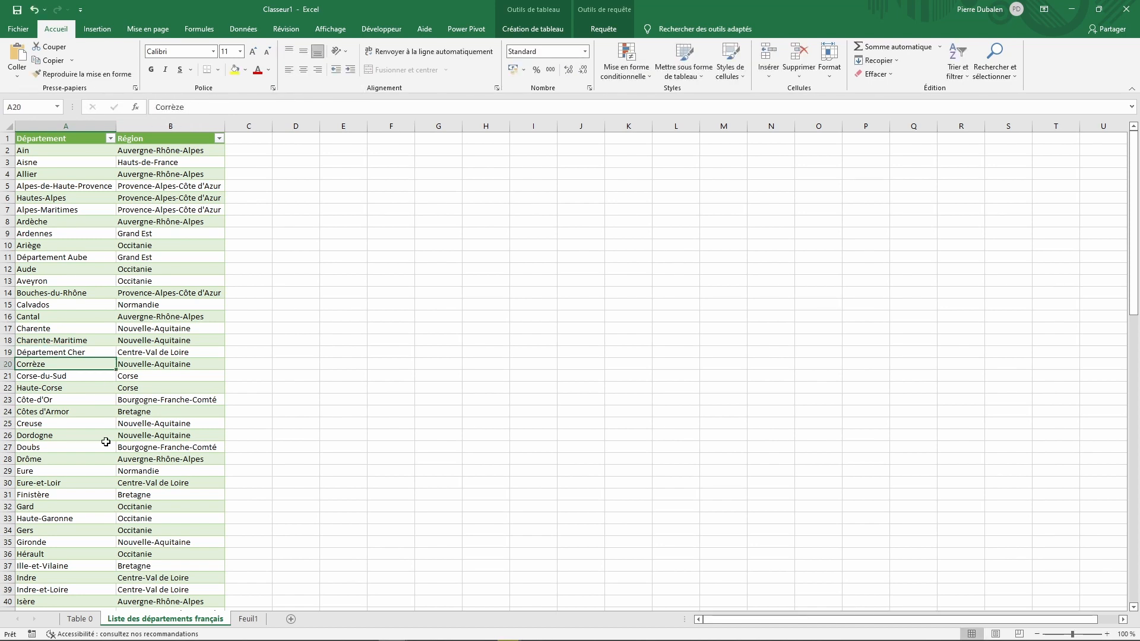
- Copy "Côtes-d'Armor" from A23 of Table 0 and paste it over "Côtes d'Armor" in A24 of the "Liste des départements français" sheet
{"action": "left_click", "coordinate": [76, 620]}
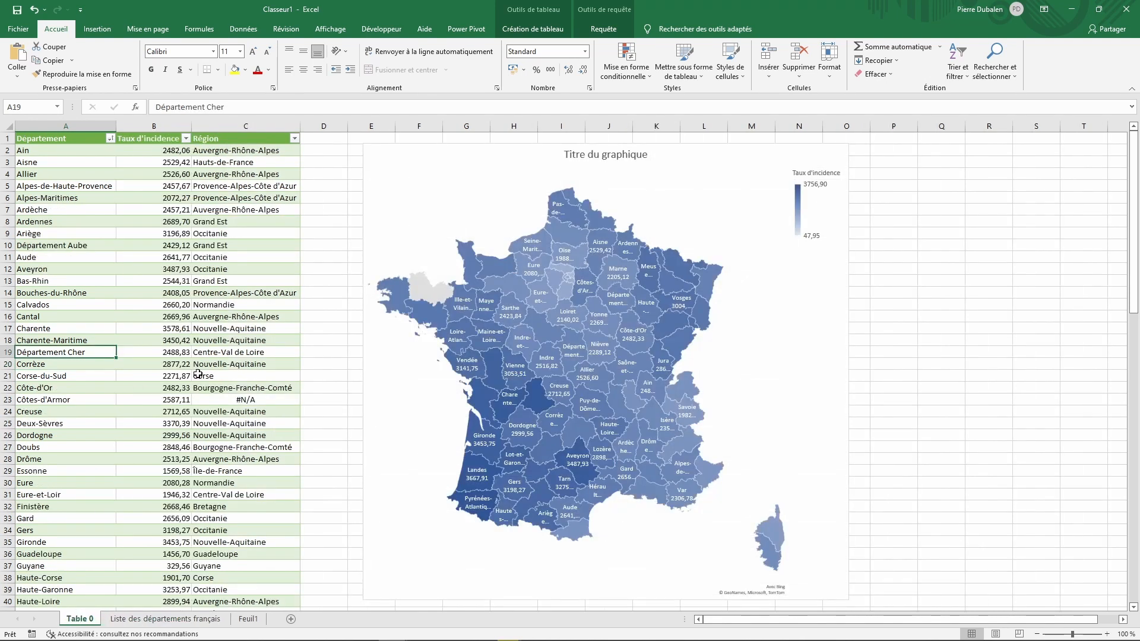
{"action": "left_click", "coordinate": [59, 401]}
{"action": "left_click_drag", "start_coordinate": [158, 109], "coordinate": [228, 105]}
{"action": "key", "text": "ctrl+c"}
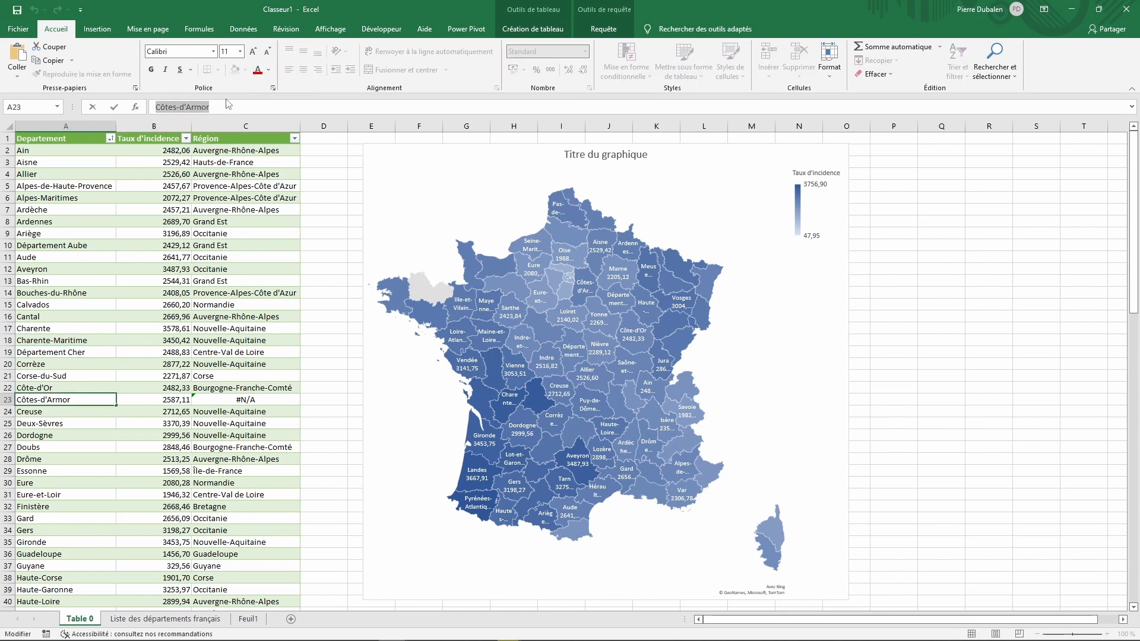
{"action": "left_click", "coordinate": [146, 620]}
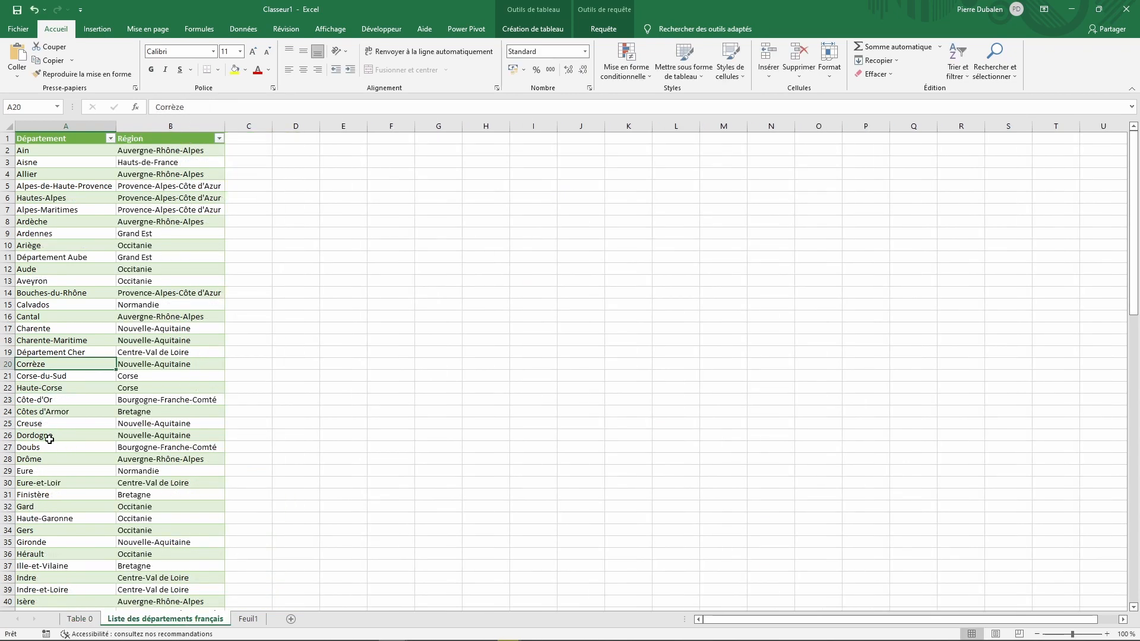
{"action": "left_click", "coordinate": [49, 412]}
{"action": "left_click_drag", "start_coordinate": [157, 108], "coordinate": [213, 107]}
{"action": "key", "text": "ctrl+v"}
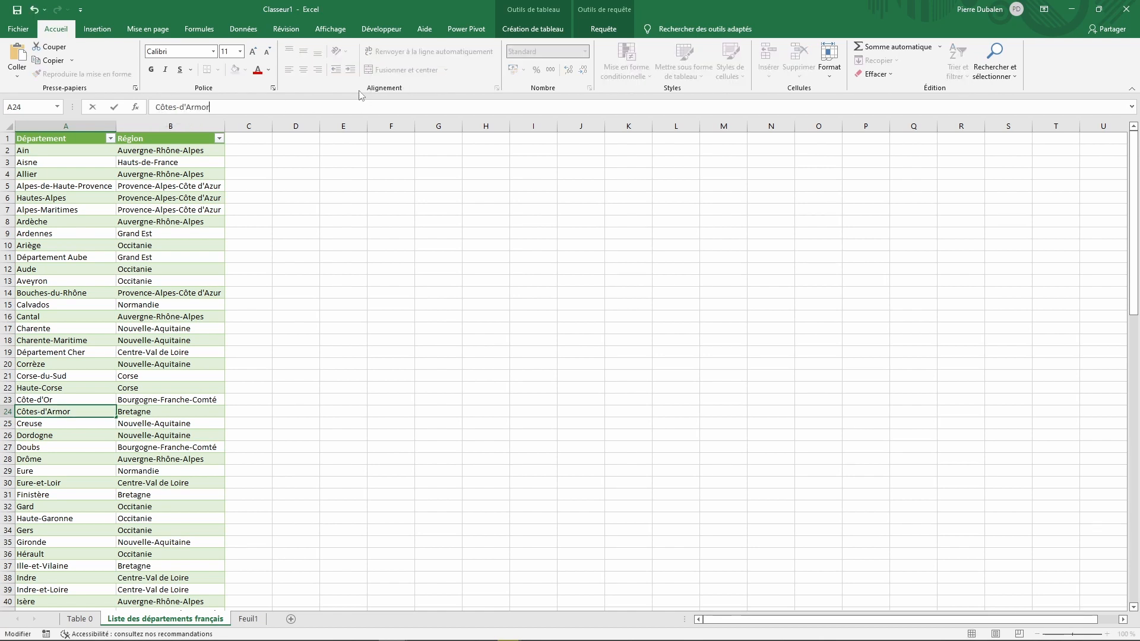
{"action": "key", "text": "Return"}
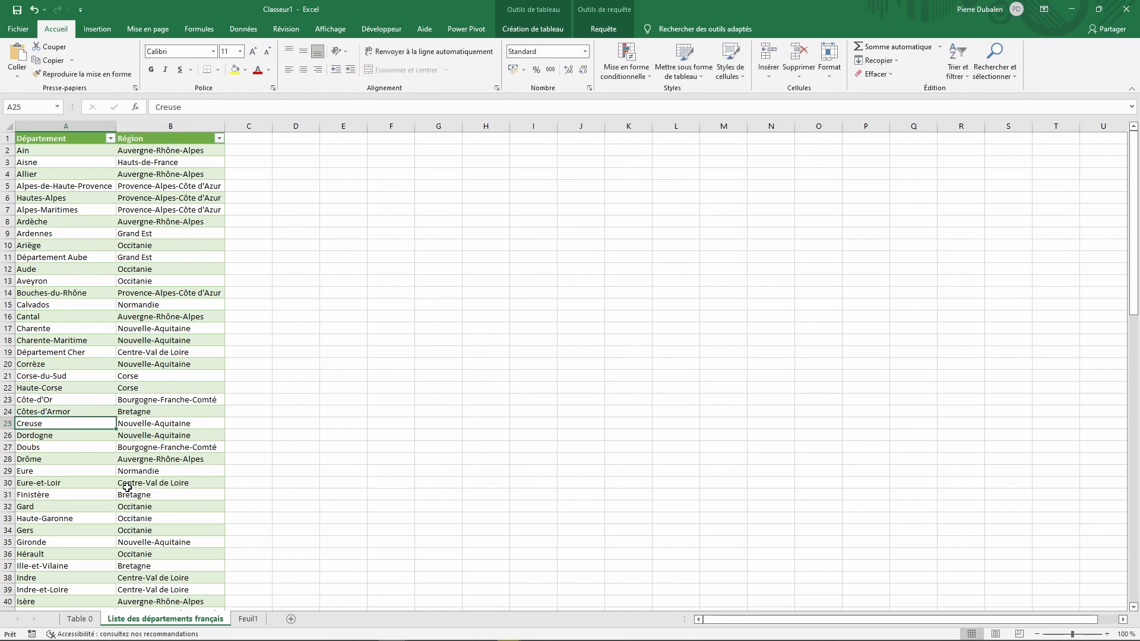
- Look for the next lookup error in Table 0's Région column and copy the département name "Seine-Saint-Denis" from A89
{"action": "left_click", "coordinate": [80, 619]}
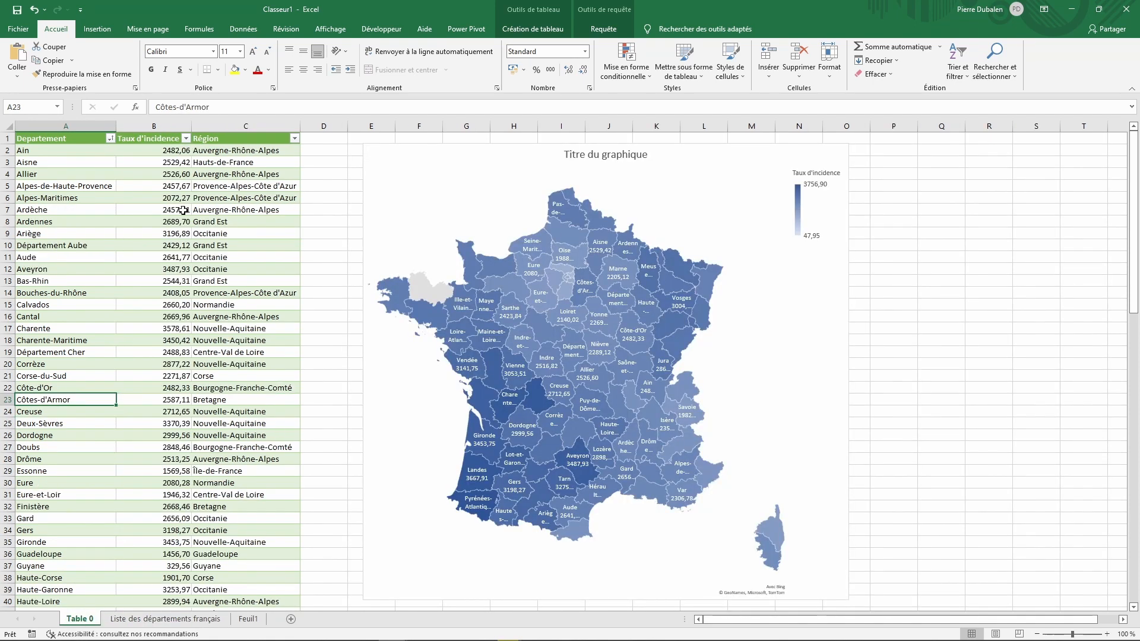
{"action": "scroll", "coordinate": [233, 387], "scroll_direction": "down", "scroll_amount": 5}
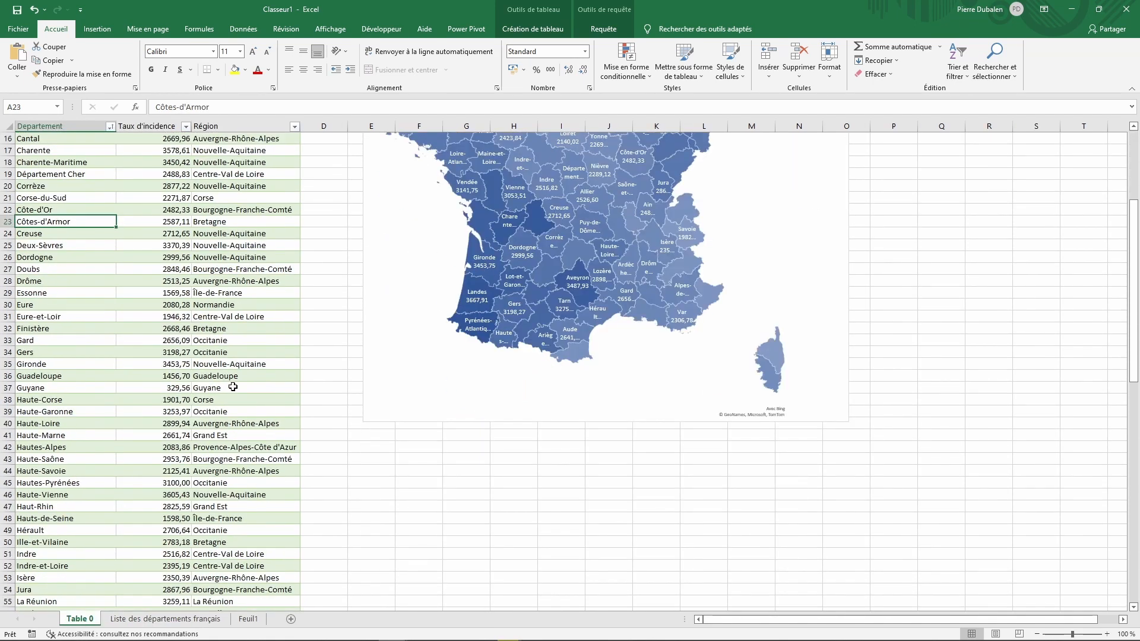
{"action": "scroll", "coordinate": [233, 387], "scroll_direction": "down", "scroll_amount": 4}
{"action": "scroll", "coordinate": [233, 387], "scroll_direction": "down", "scroll_amount": 5}
{"action": "scroll", "coordinate": [233, 388], "scroll_direction": "down", "scroll_amount": 5}
{"action": "left_click", "coordinate": [57, 508]}
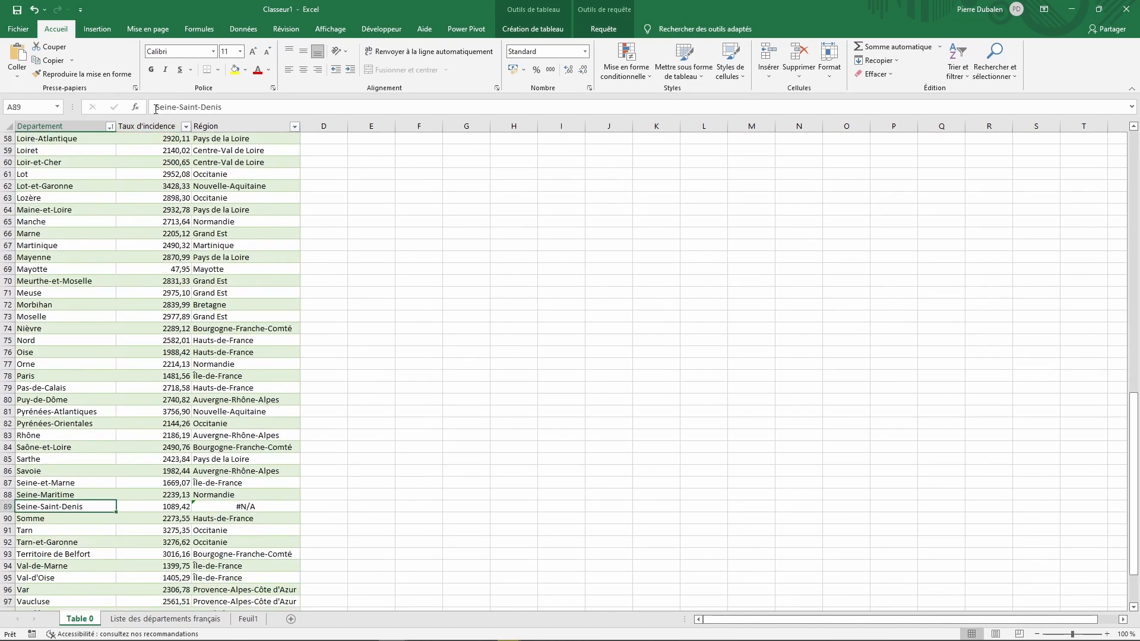
{"action": "left_click_drag", "start_coordinate": [156, 109], "coordinate": [225, 109]}
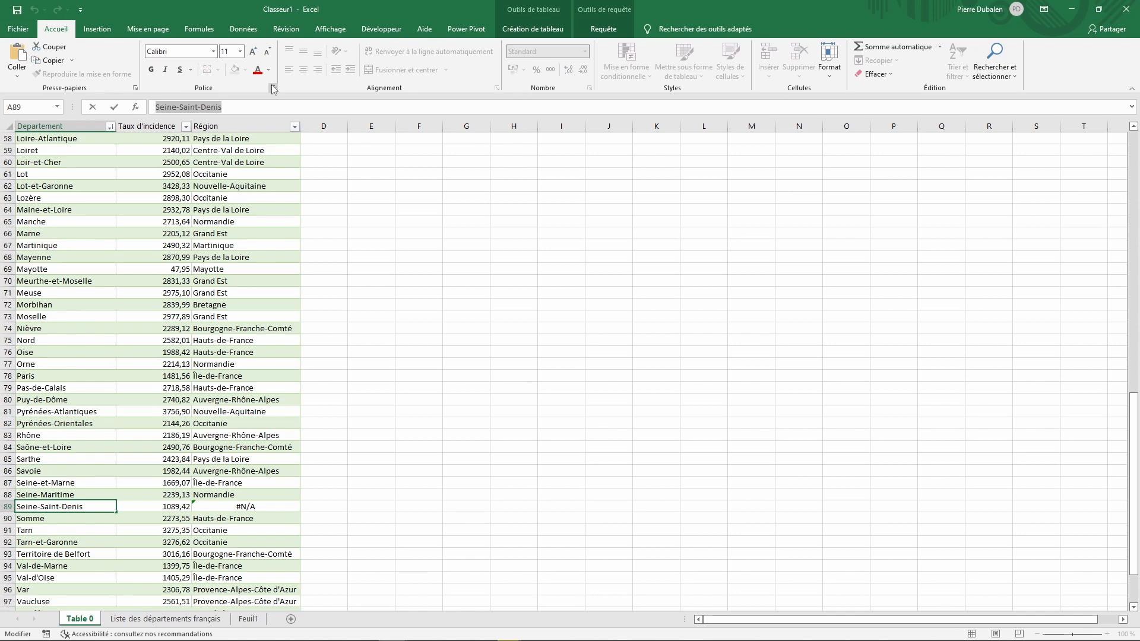
- Replace "Seine-St-Denis" in A95 of the "Liste des départements français" sheet with "Seine-Saint-Denis"
{"action": "left_click", "coordinate": [143, 619]}
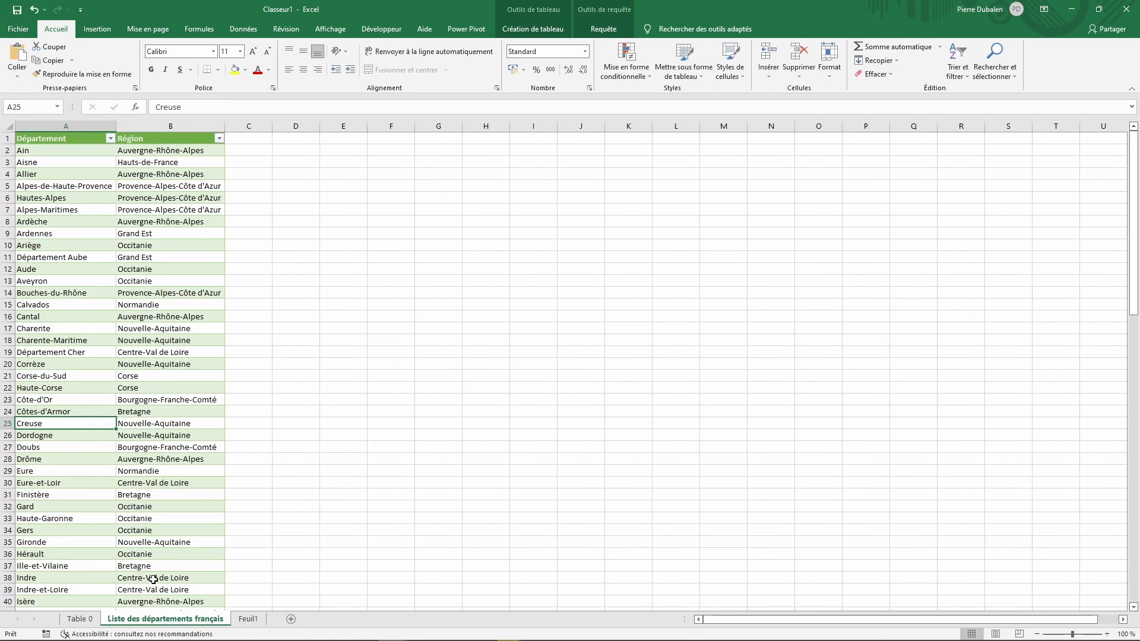
{"action": "scroll", "coordinate": [74, 429], "scroll_direction": "down", "scroll_amount": 9}
{"action": "scroll", "coordinate": [74, 429], "scroll_direction": "down", "scroll_amount": 6}
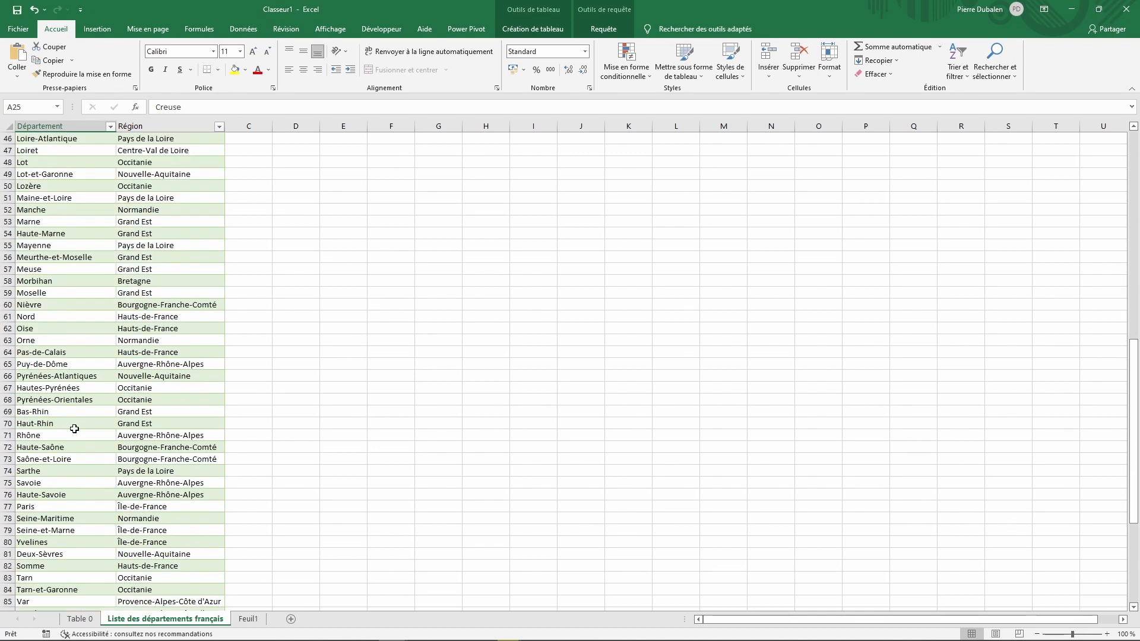
{"action": "scroll", "coordinate": [71, 582], "scroll_direction": "down", "scroll_amount": 1}
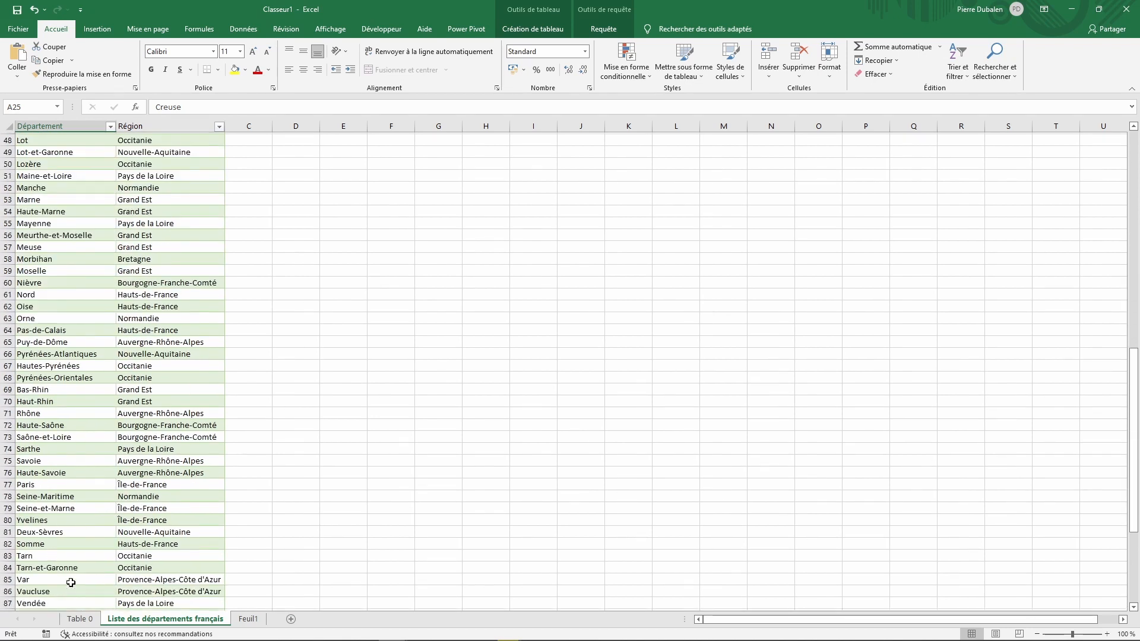
{"action": "scroll", "coordinate": [71, 583], "scroll_direction": "down", "scroll_amount": 2}
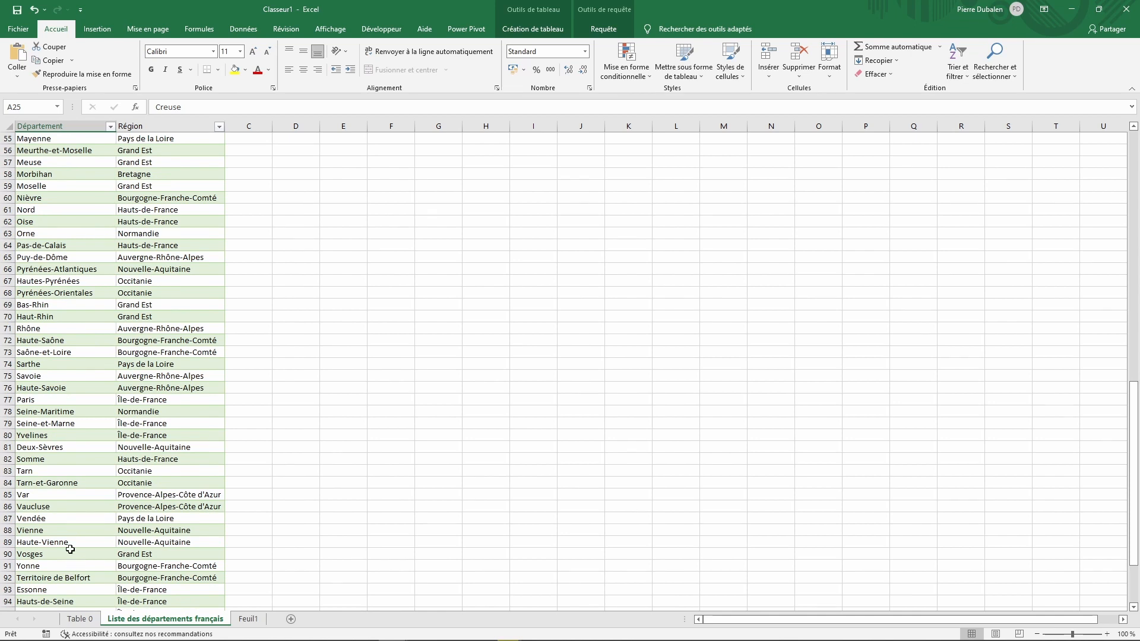
{"action": "scroll", "coordinate": [70, 549], "scroll_direction": "down", "scroll_amount": 5}
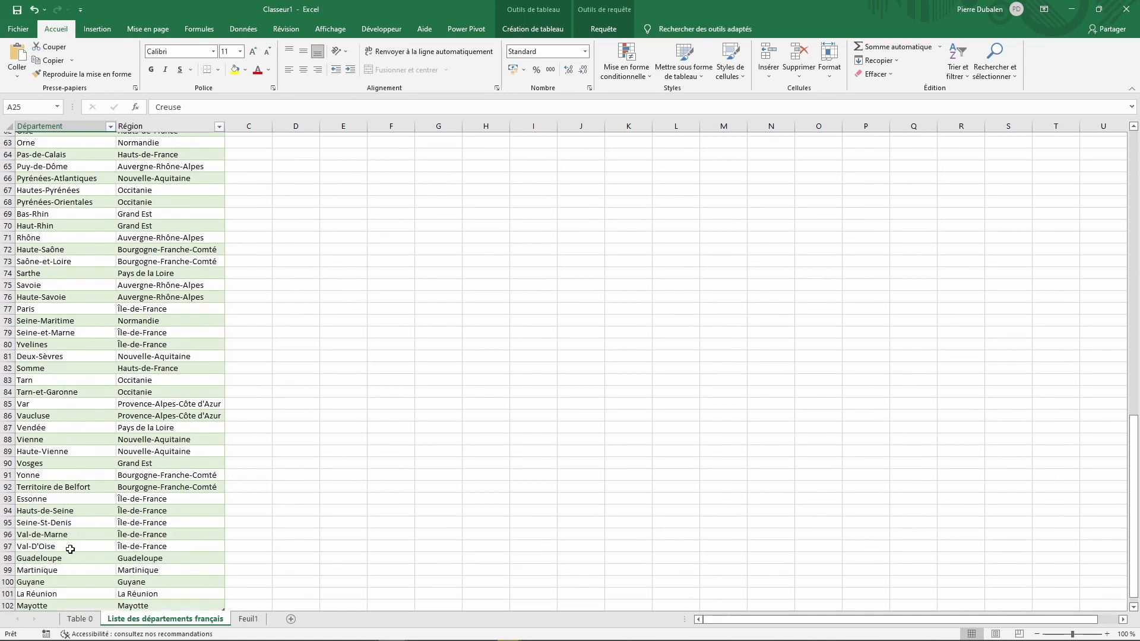
{"action": "left_click", "coordinate": [59, 436]}
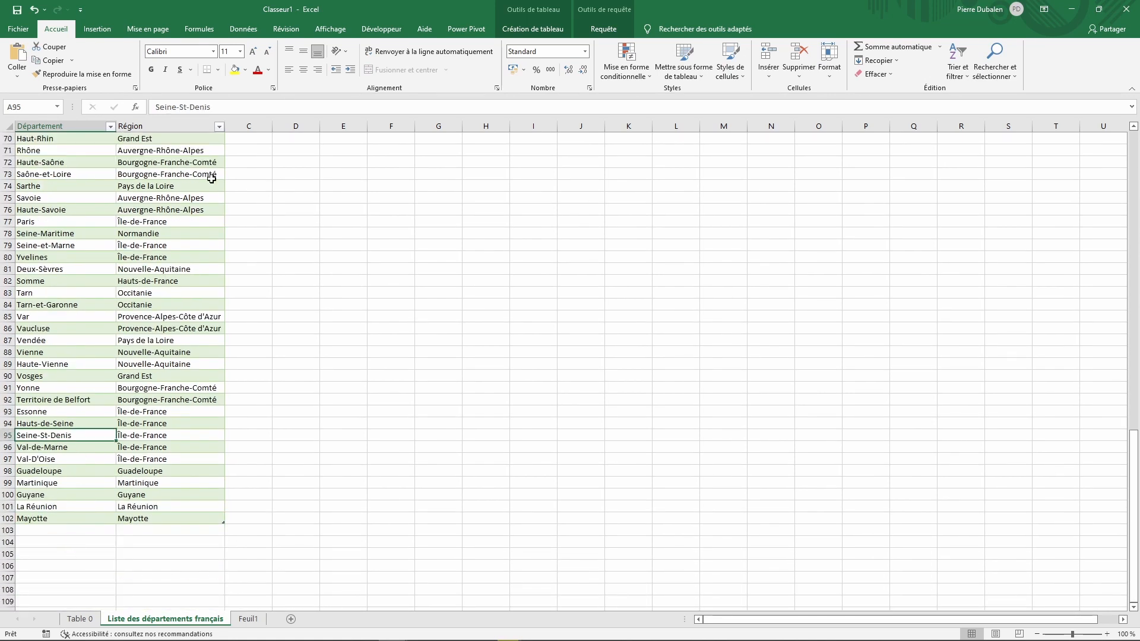
{"action": "left_click_drag", "start_coordinate": [160, 105], "coordinate": [214, 107]}
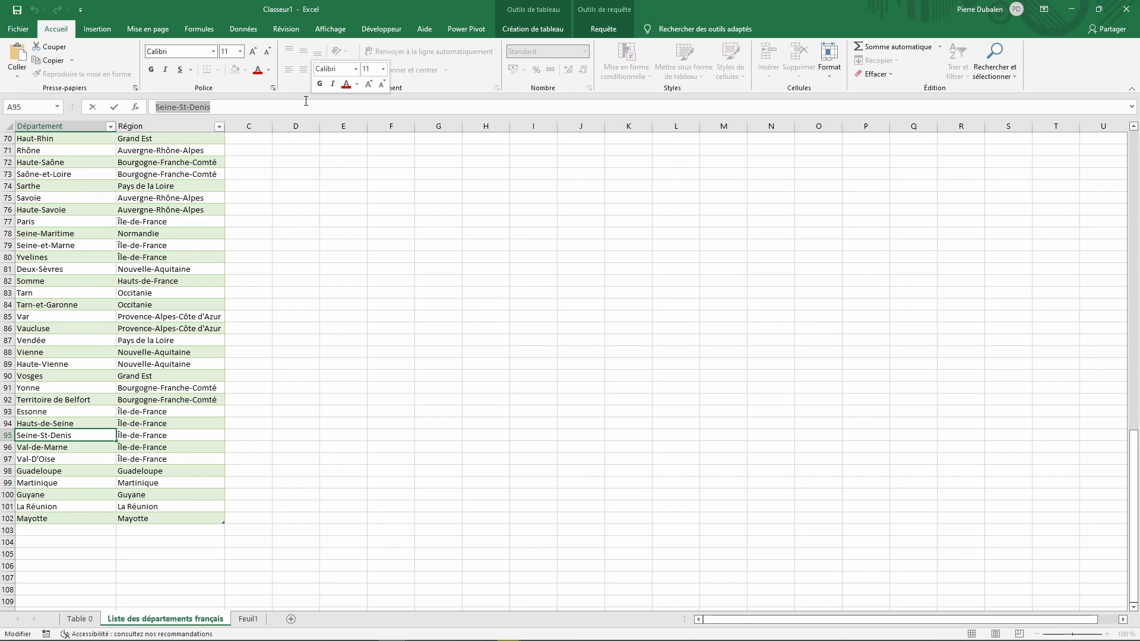
{"action": "type", "text": "Seine-Saint-Denis"}
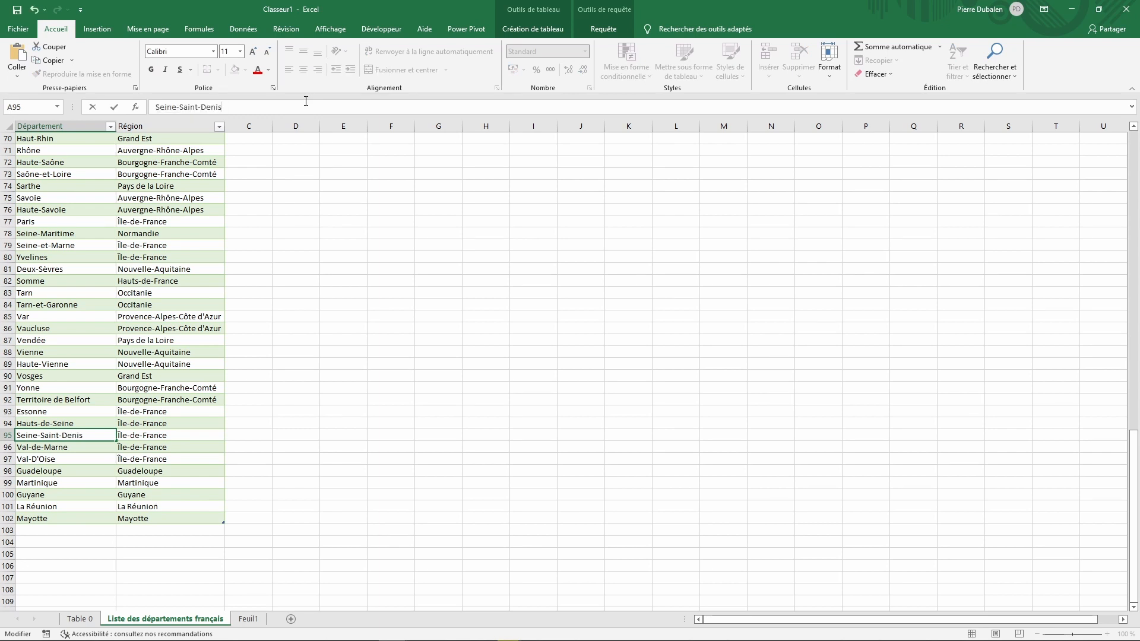
{"action": "key", "text": "Return"}
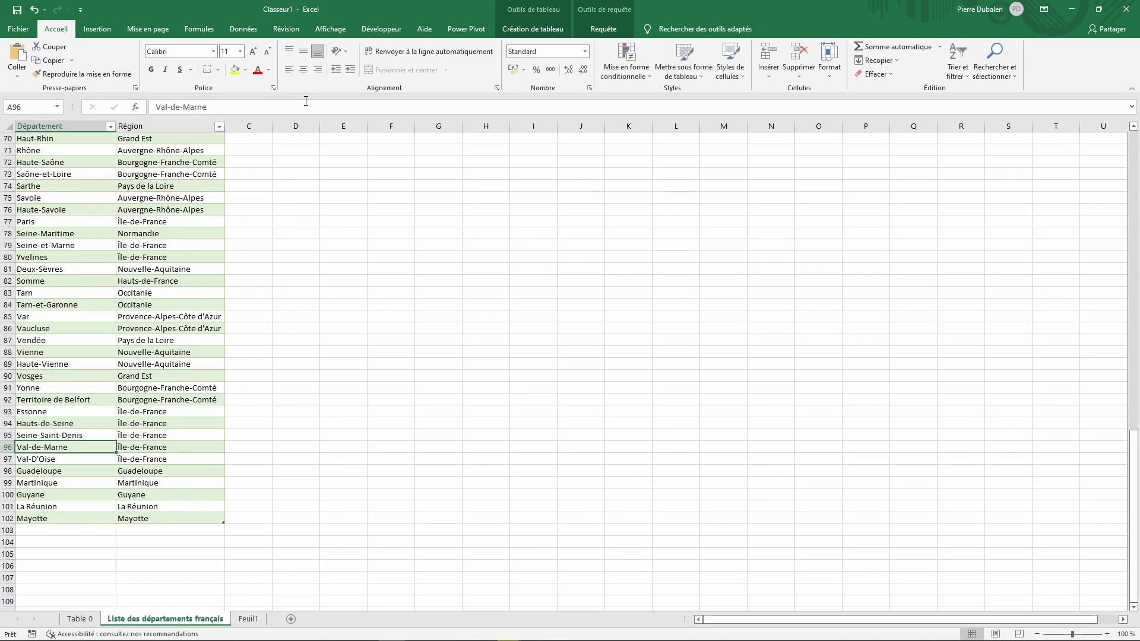
- Check the whole Région column of Table 0 for remaining lookup errors
{"action": "left_click", "coordinate": [77, 619]}
{"action": "scroll", "coordinate": [218, 309], "scroll_direction": "up", "scroll_amount": 14}
{"action": "scroll", "coordinate": [218, 305], "scroll_direction": "up", "scroll_amount": 5}
{"action": "scroll", "coordinate": [217, 304], "scroll_direction": "down", "scroll_amount": 20}
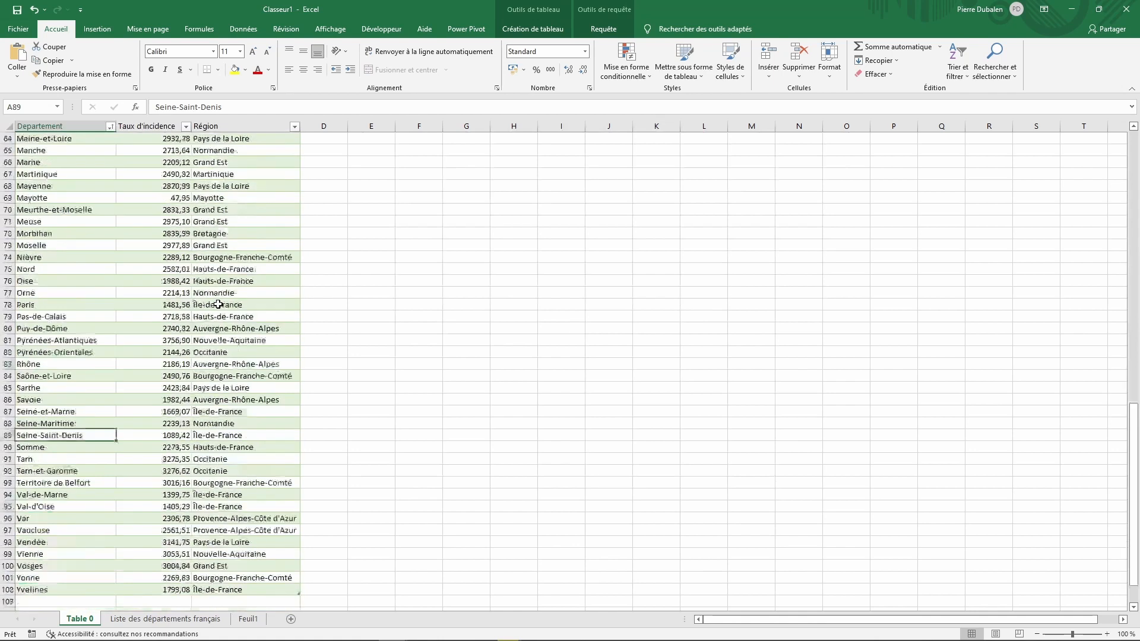
{"action": "scroll", "coordinate": [218, 304], "scroll_direction": "down", "scroll_amount": 4}
{"action": "scroll", "coordinate": [217, 304], "scroll_direction": "up", "scroll_amount": 20}
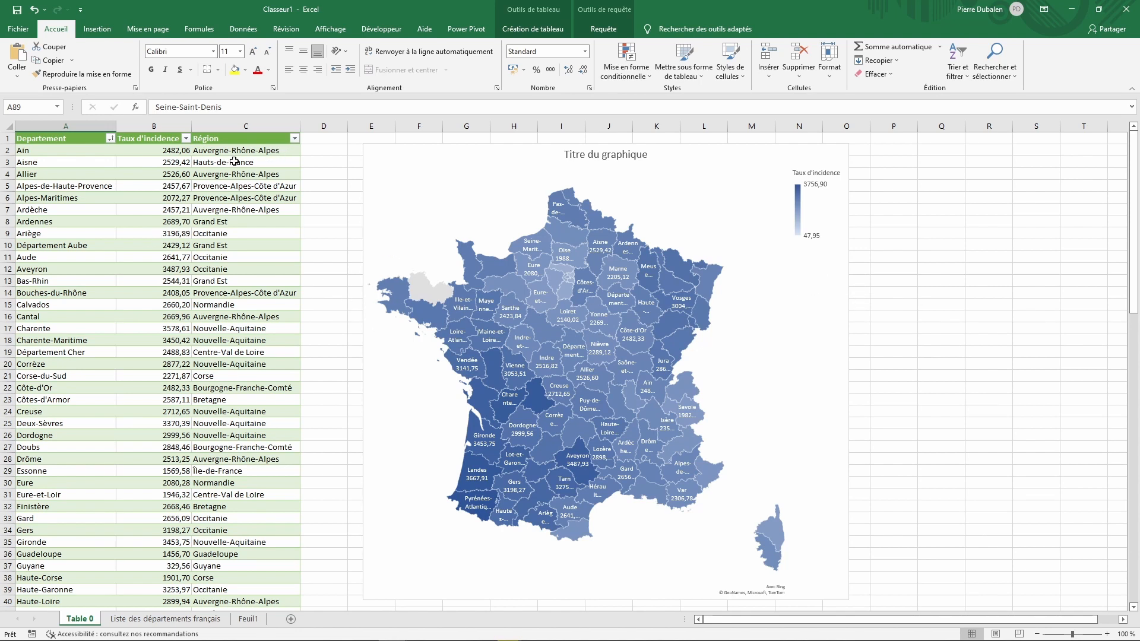
- Insert a Région slicer for the Table 0 table, place it beside the map and enlarge it to about 14.37 × 6.43 cm
{"action": "left_click", "coordinate": [141, 162]}
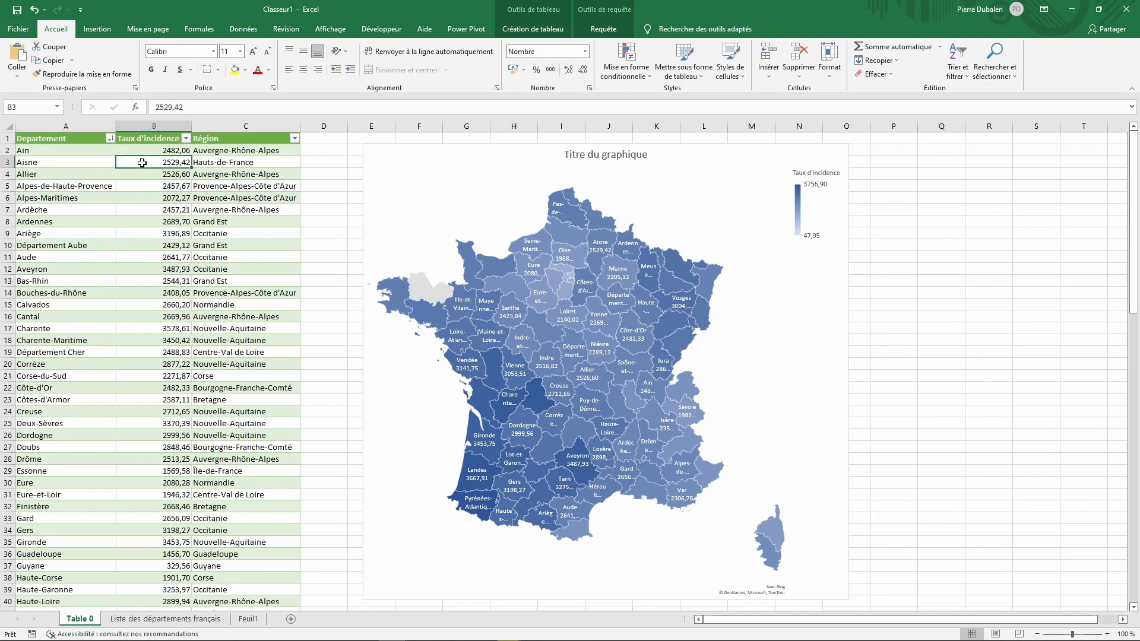
{"action": "left_click", "coordinate": [97, 29]}
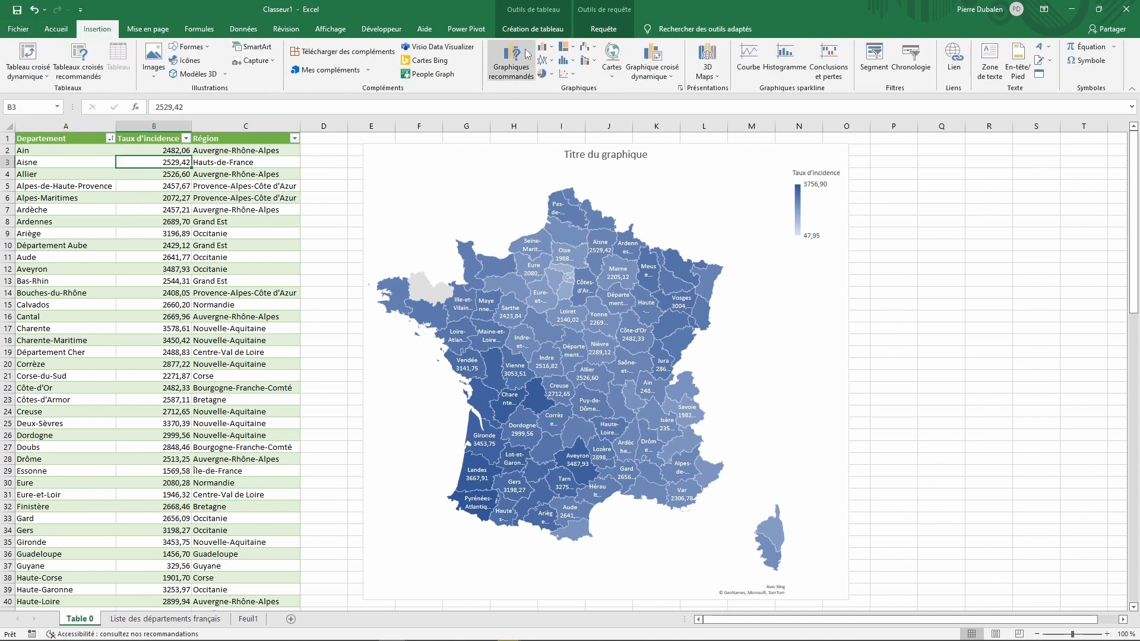
{"action": "left_click", "coordinate": [532, 30]}
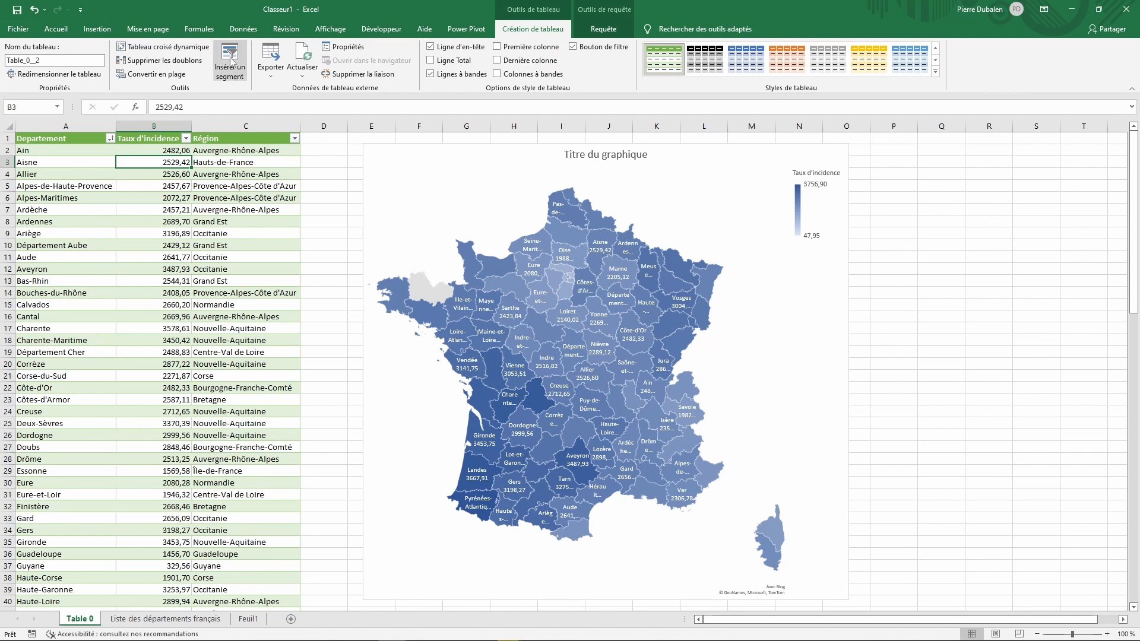
{"action": "left_click", "coordinate": [229, 67]}
{"action": "left_click", "coordinate": [383, 354]}
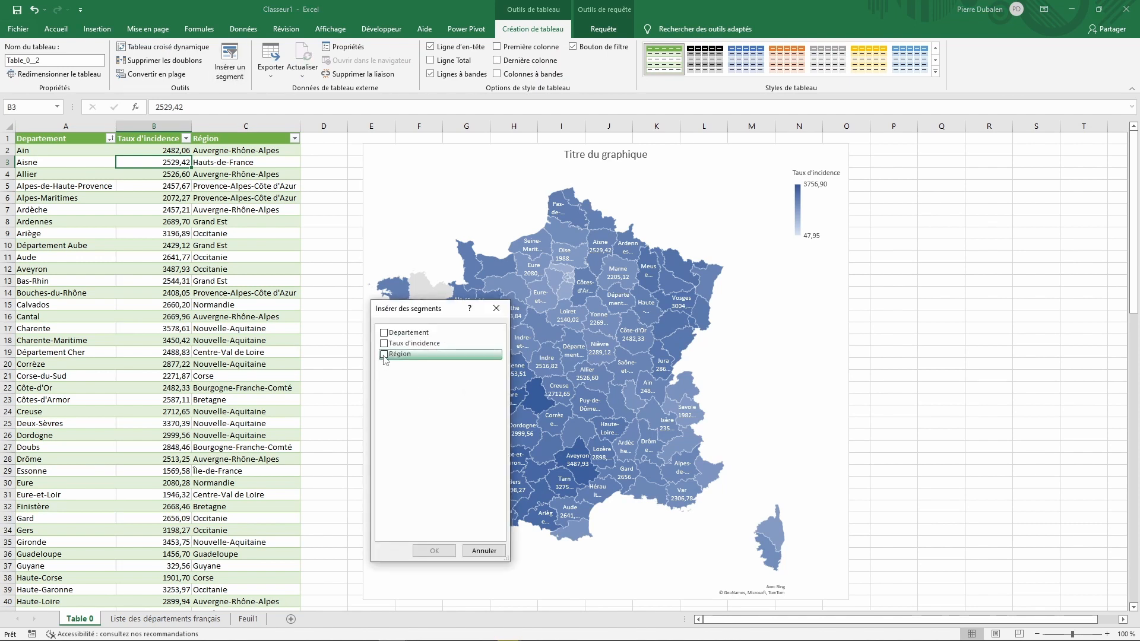
{"action": "left_click", "coordinate": [436, 551]}
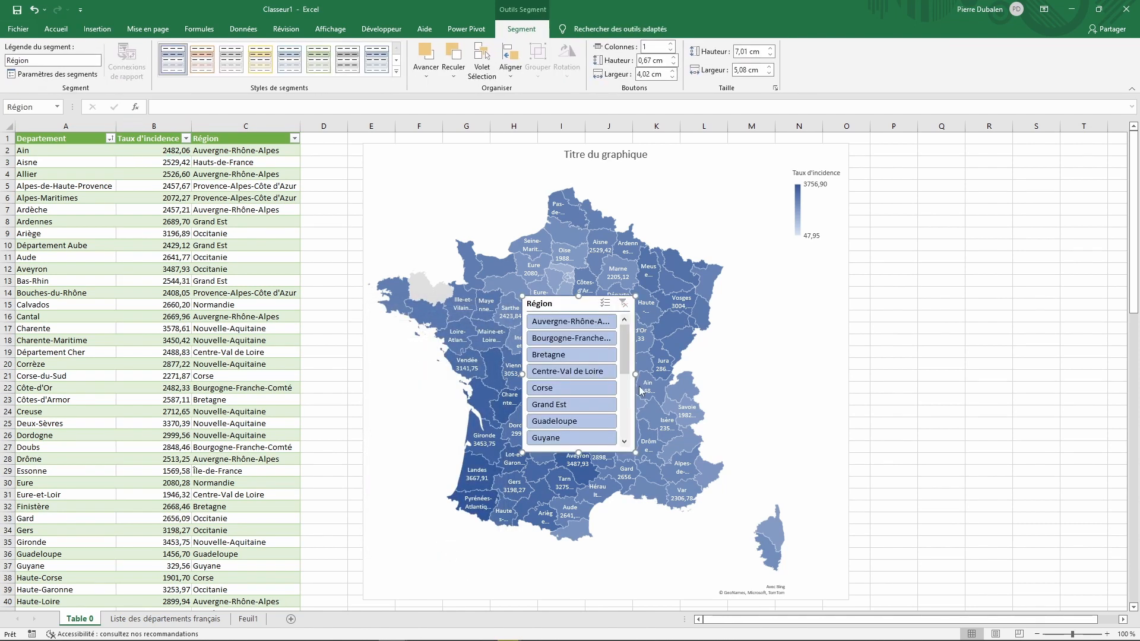
{"action": "left_click_drag", "start_coordinate": [618, 316], "coordinate": [920, 146]}
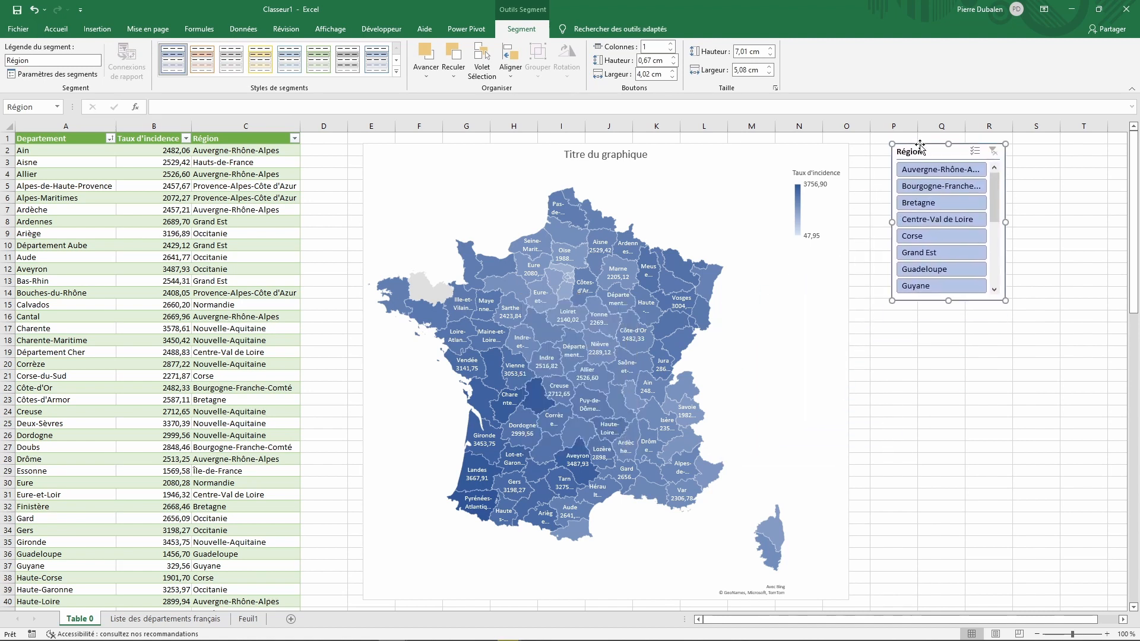
{"action": "left_click_drag", "start_coordinate": [1004, 302], "coordinate": [1036, 465]}
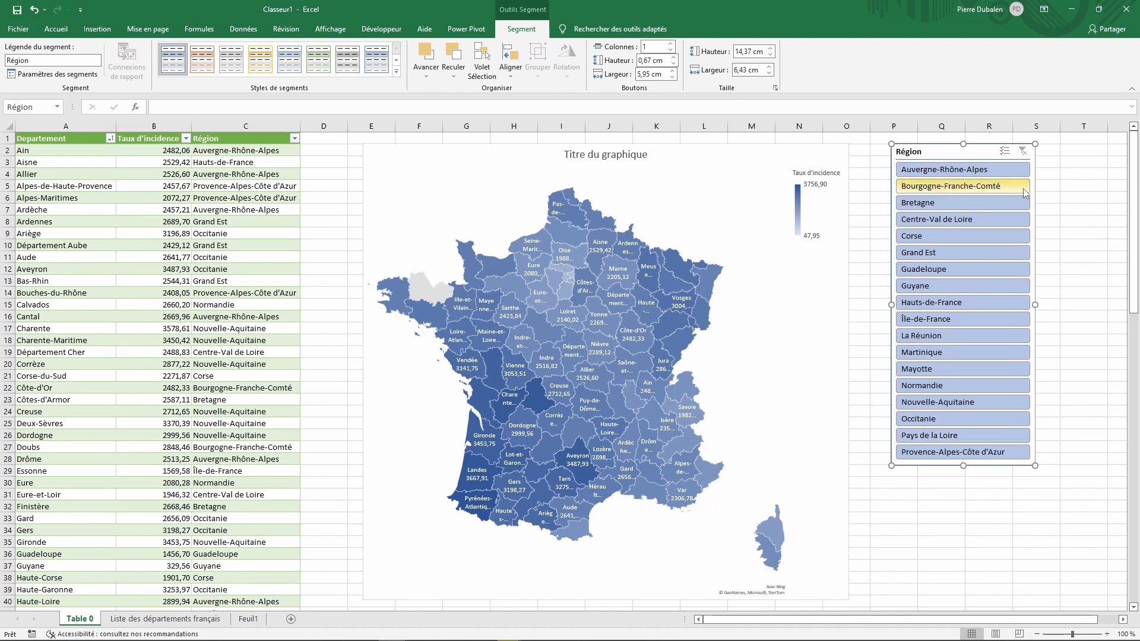
- Try the slicer by filtering the table to Auvergne-Rhône-Alpes and clear the filter again
{"action": "left_click", "coordinate": [944, 170]}
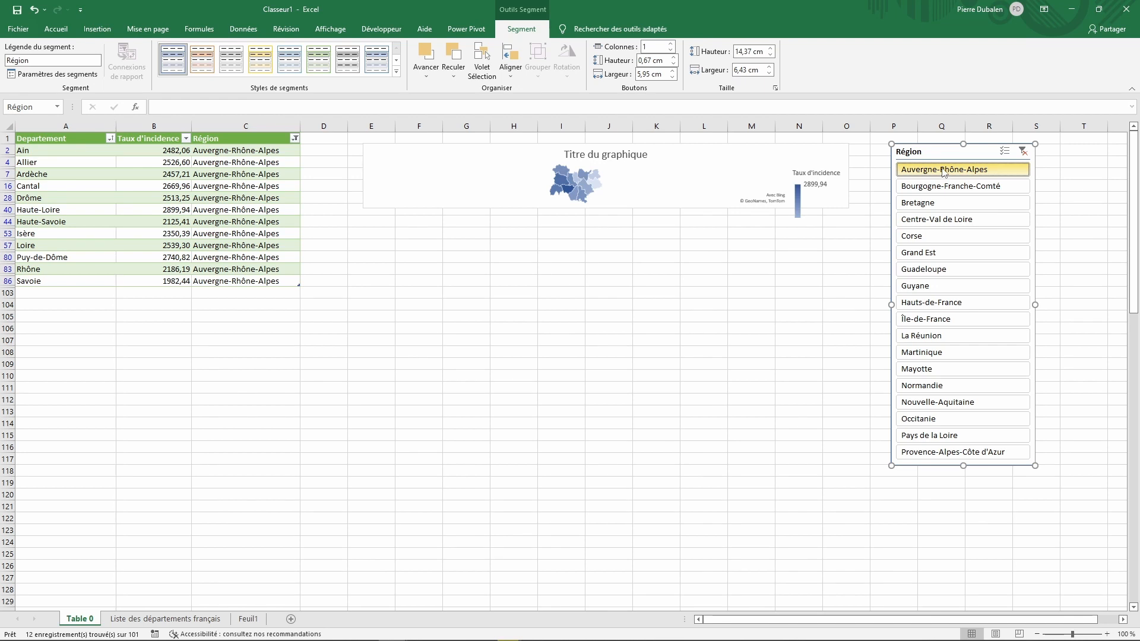
{"action": "left_click", "coordinate": [1023, 152]}
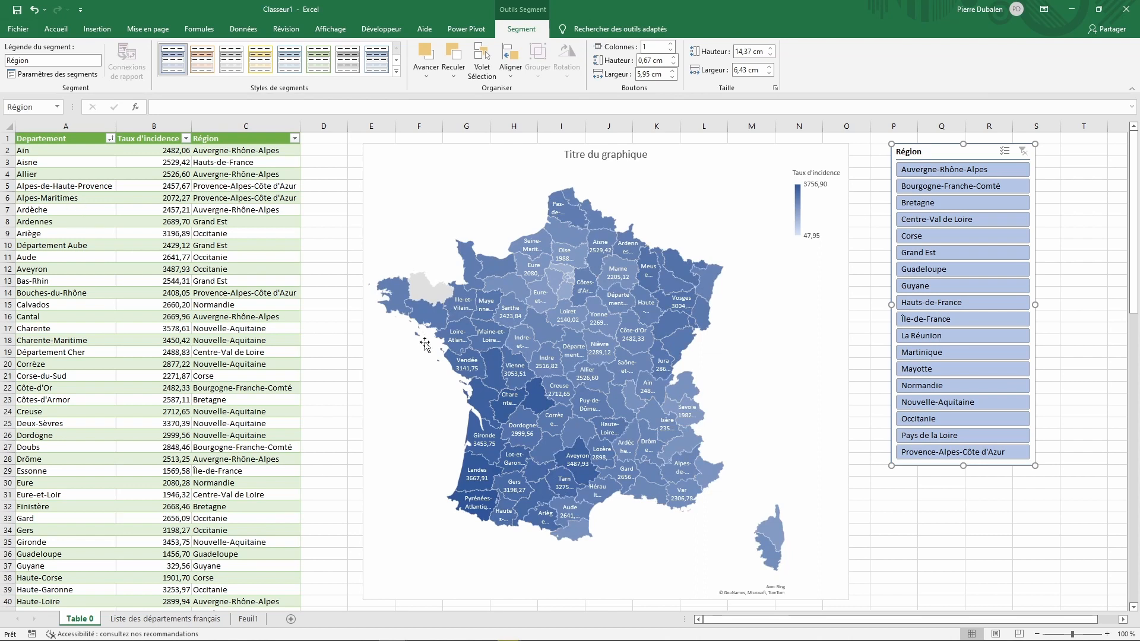
- Set the map chart's size properties to "Ne pas déplacer ou dimensionner avec les cellules" and widen the format pane
{"action": "left_click", "coordinate": [380, 147]}
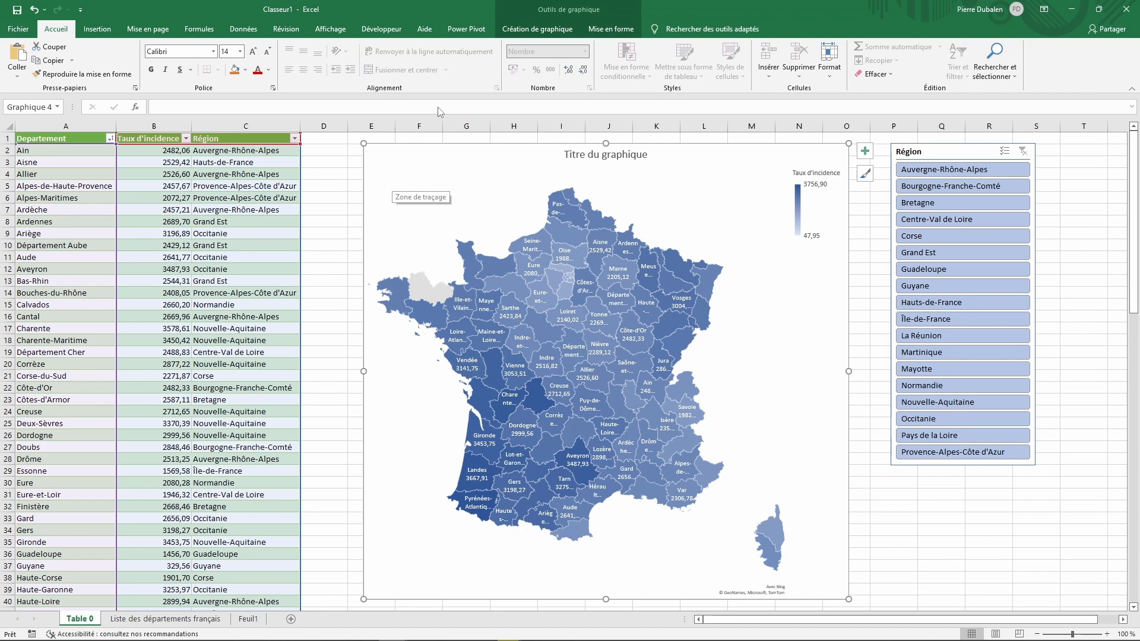
{"action": "left_click", "coordinate": [553, 30]}
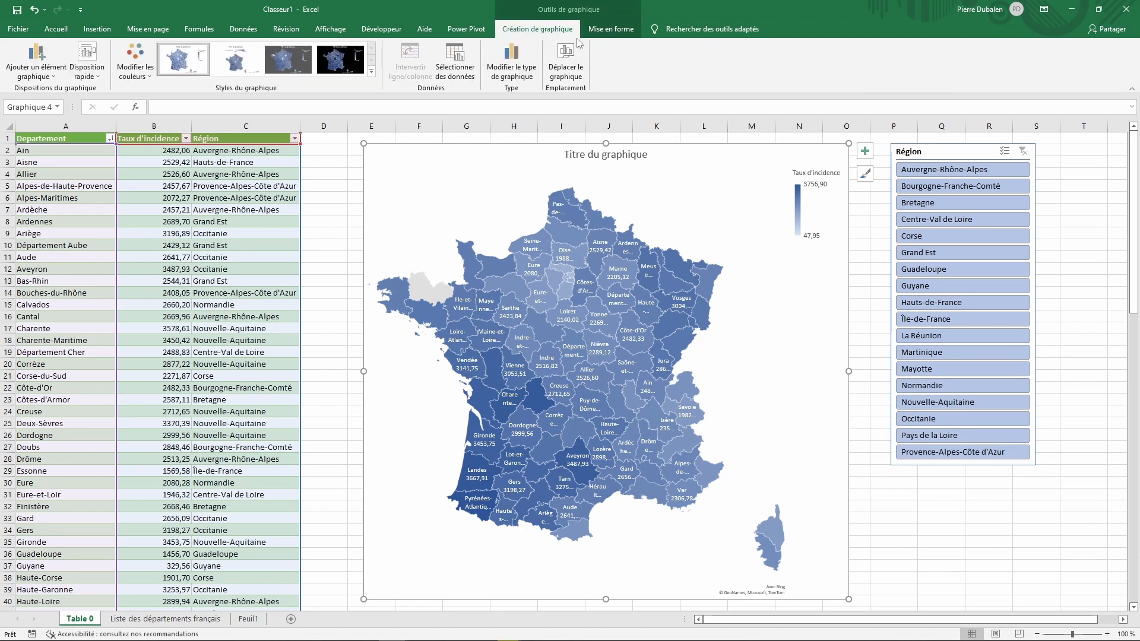
{"action": "left_click", "coordinate": [611, 28]}
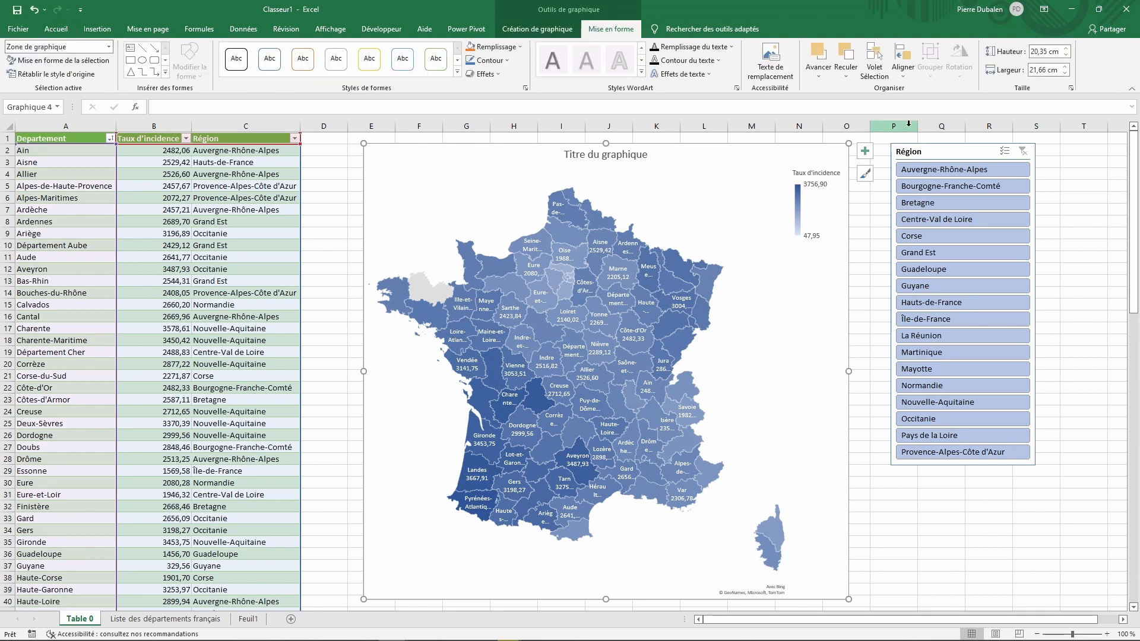
{"action": "left_click", "coordinate": [1071, 89]}
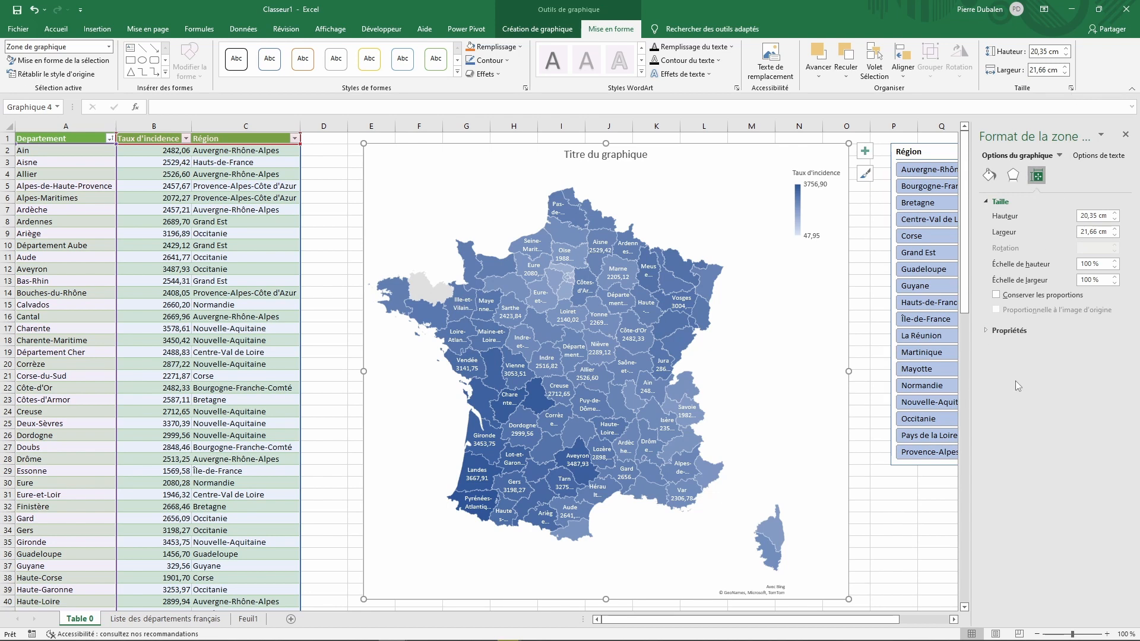
{"action": "left_click", "coordinate": [986, 330]}
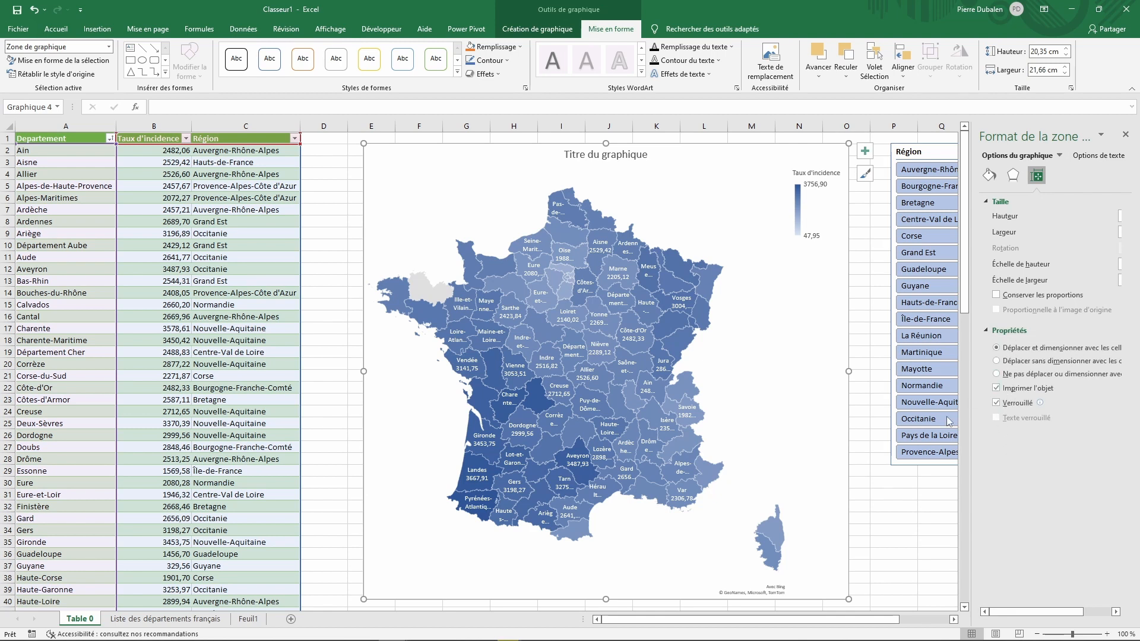
{"action": "left_click_drag", "start_coordinate": [974, 377], "coordinate": [900, 386]}
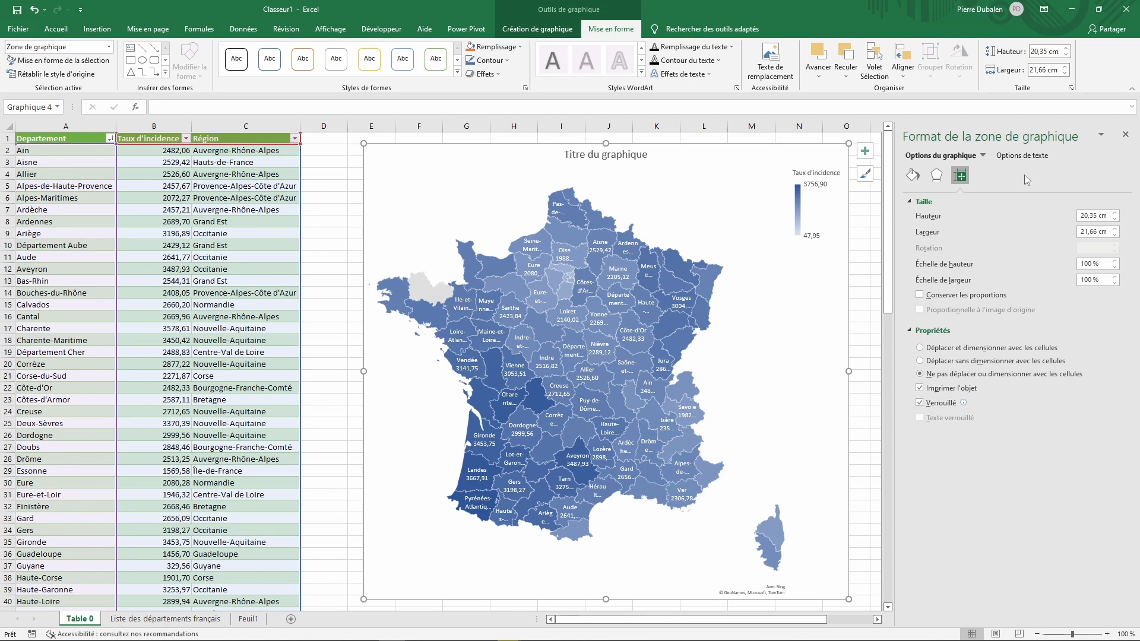
- Close the chart format pane and filter the map by different regions with the Région slicer, finishing on Occitanie
{"action": "left_click", "coordinate": [1125, 134]}
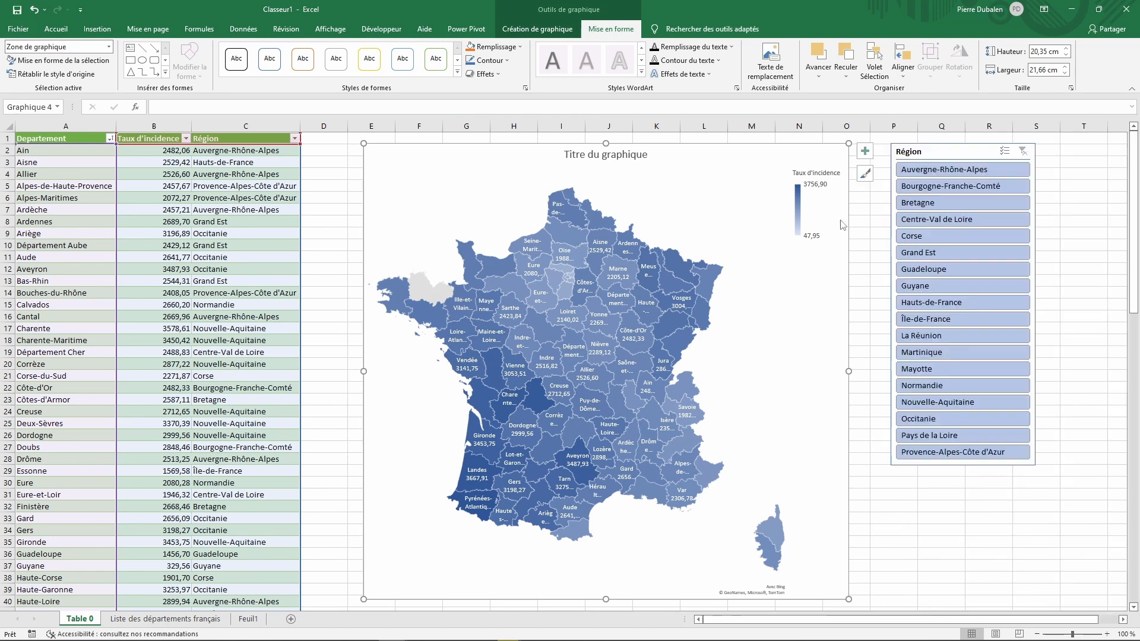
{"action": "left_click", "coordinate": [917, 171]}
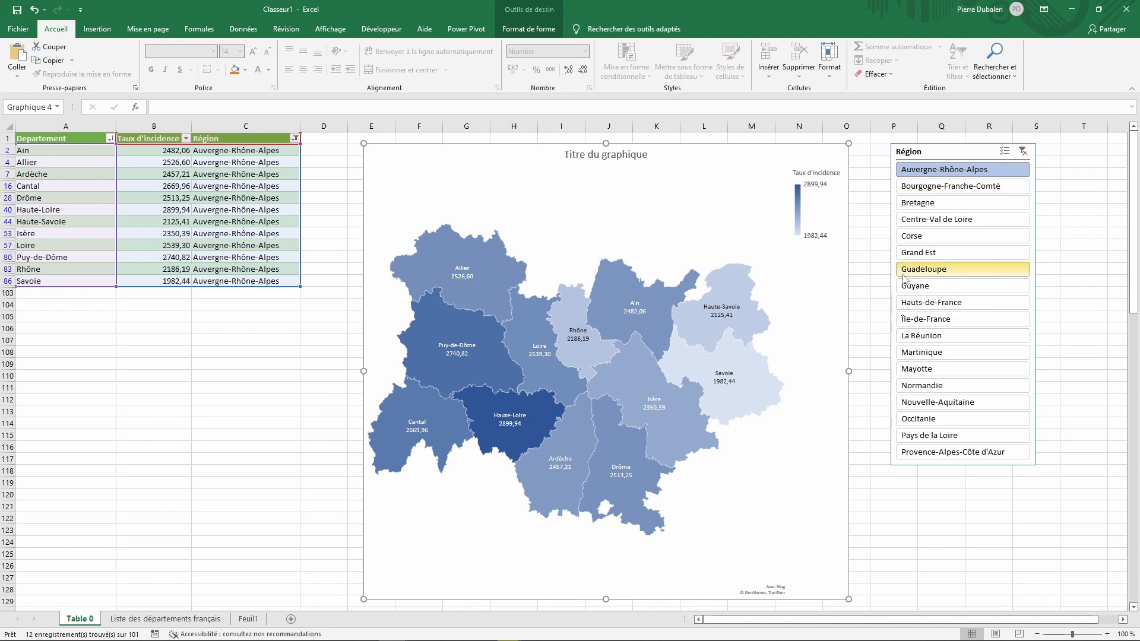
{"action": "left_click", "coordinate": [940, 188]}
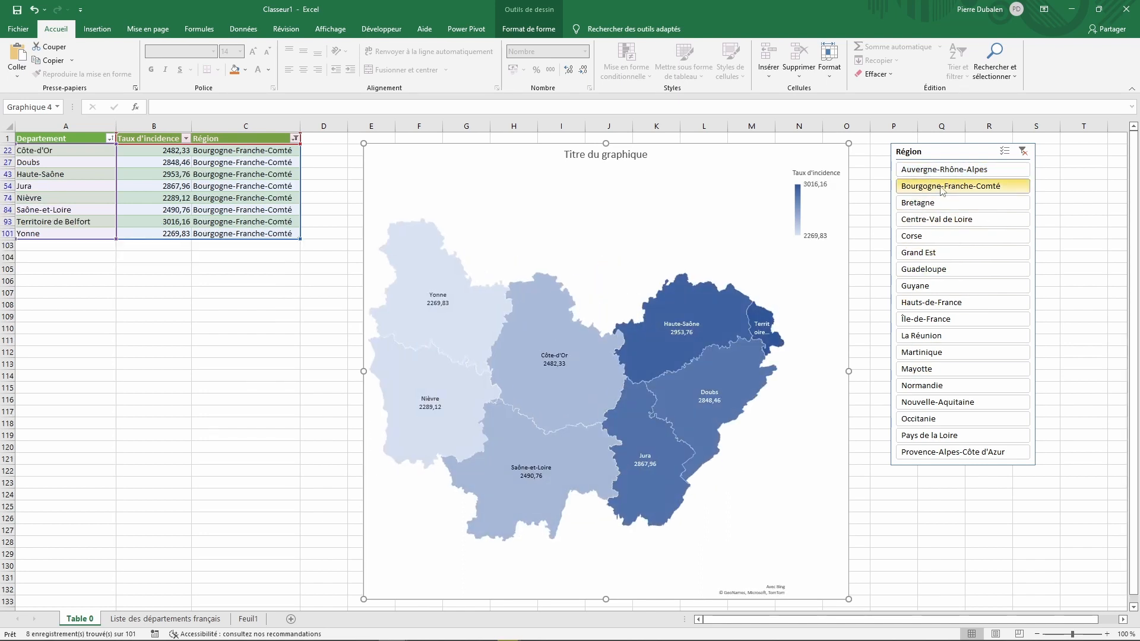
{"action": "left_click", "coordinate": [930, 203]}
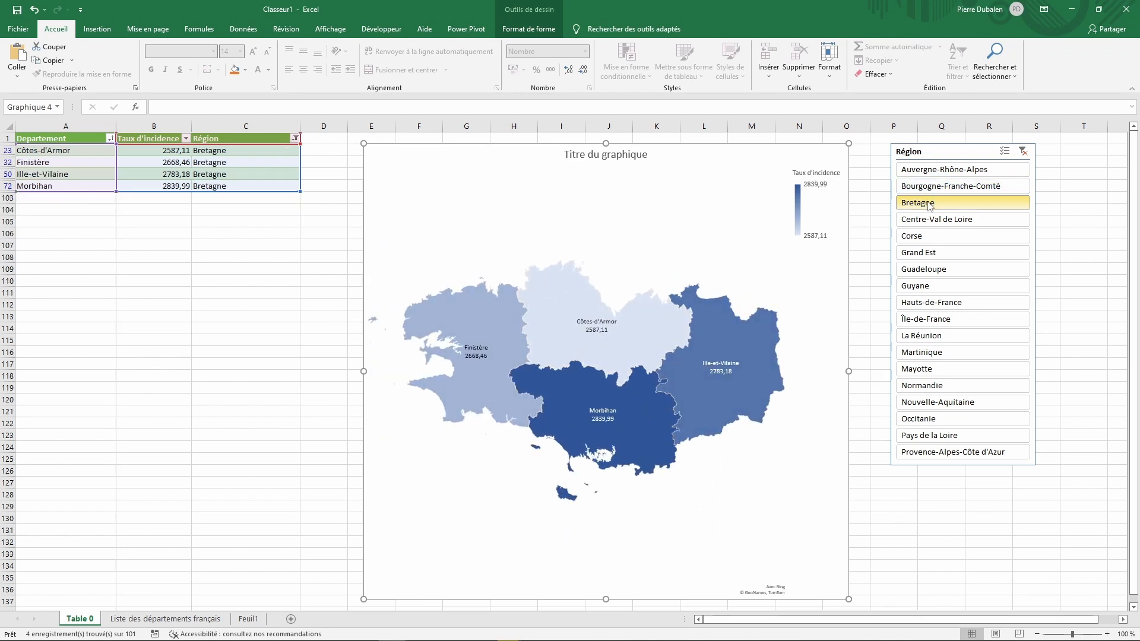
{"action": "left_click", "coordinate": [1023, 152]}
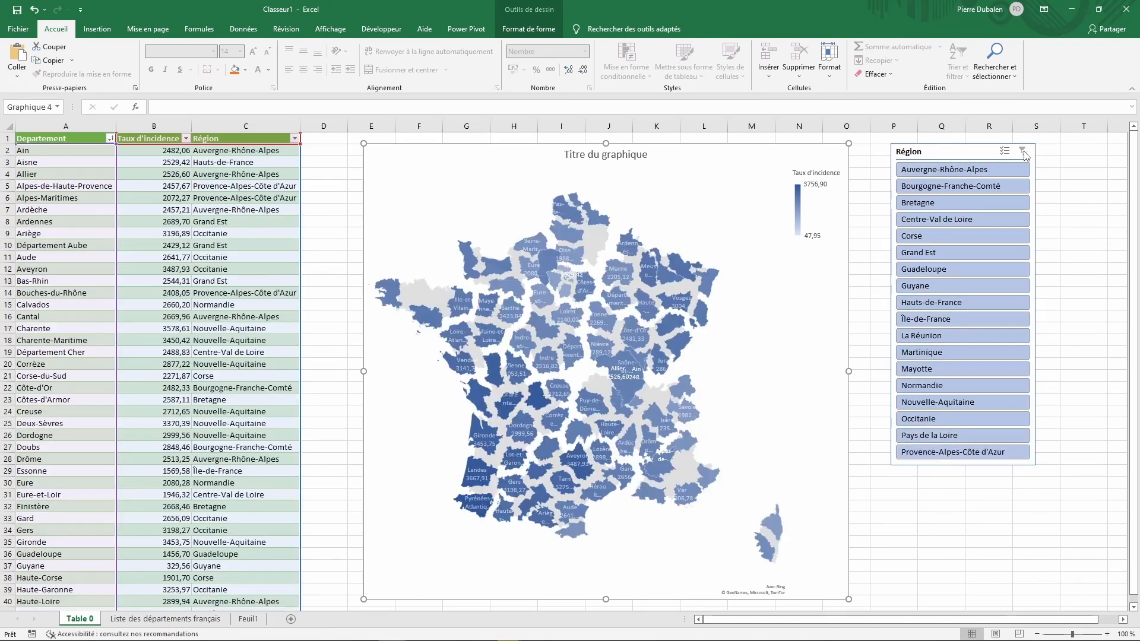
{"action": "left_click", "coordinate": [921, 205]}
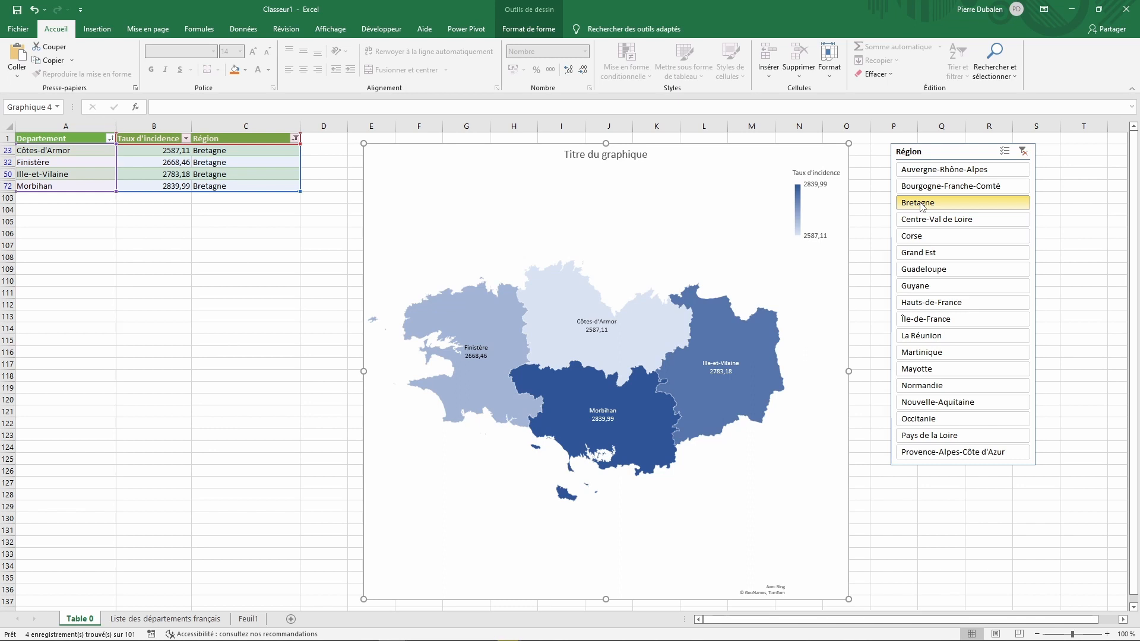
{"action": "left_click", "coordinate": [921, 421]}
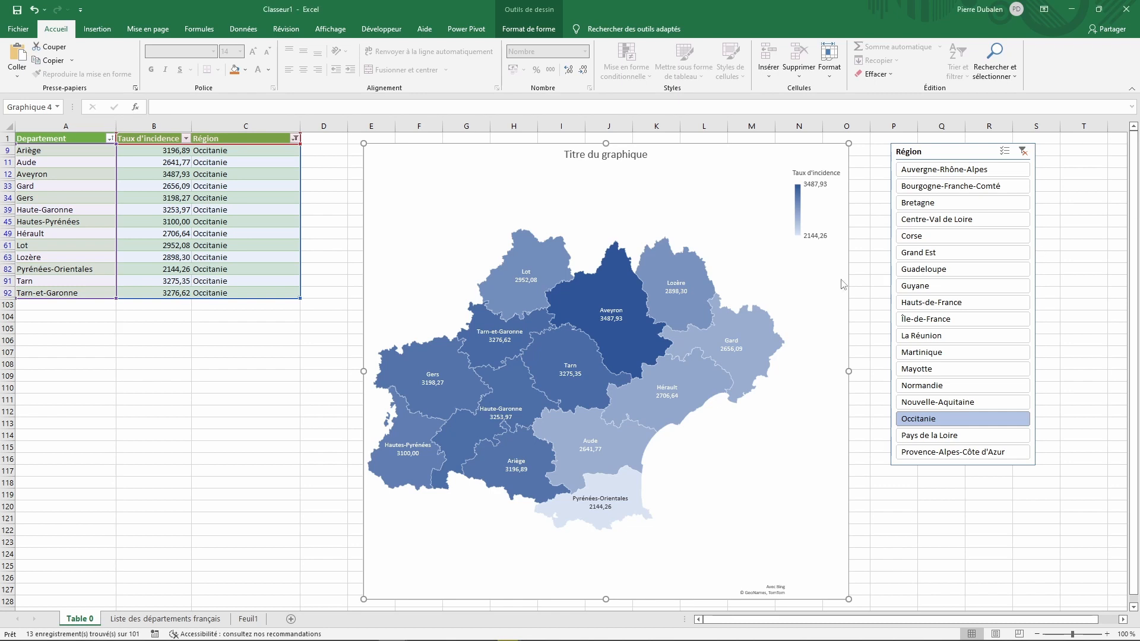
- Switch to Chrome and open the bookmarked GeoNames country codes page at geonames.org/countries
{"action": "mouse_move", "coordinate": [202, 634]}
{"action": "key", "text": "alt+Tab"}
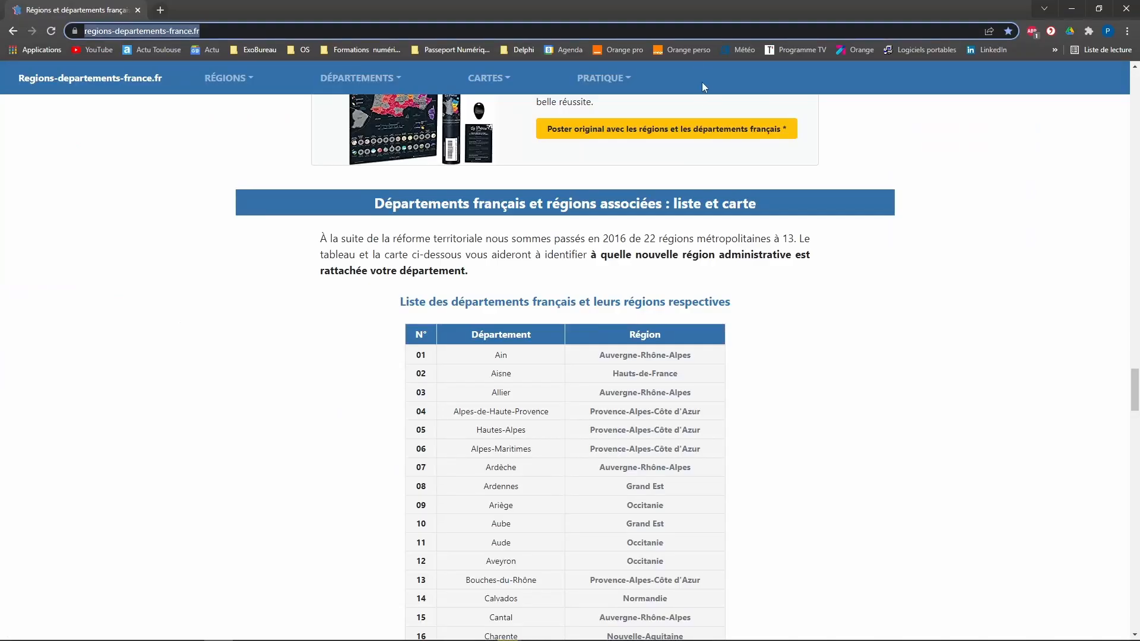
{"action": "left_click", "coordinate": [255, 50]}
{"action": "left_click", "coordinate": [261, 109]}
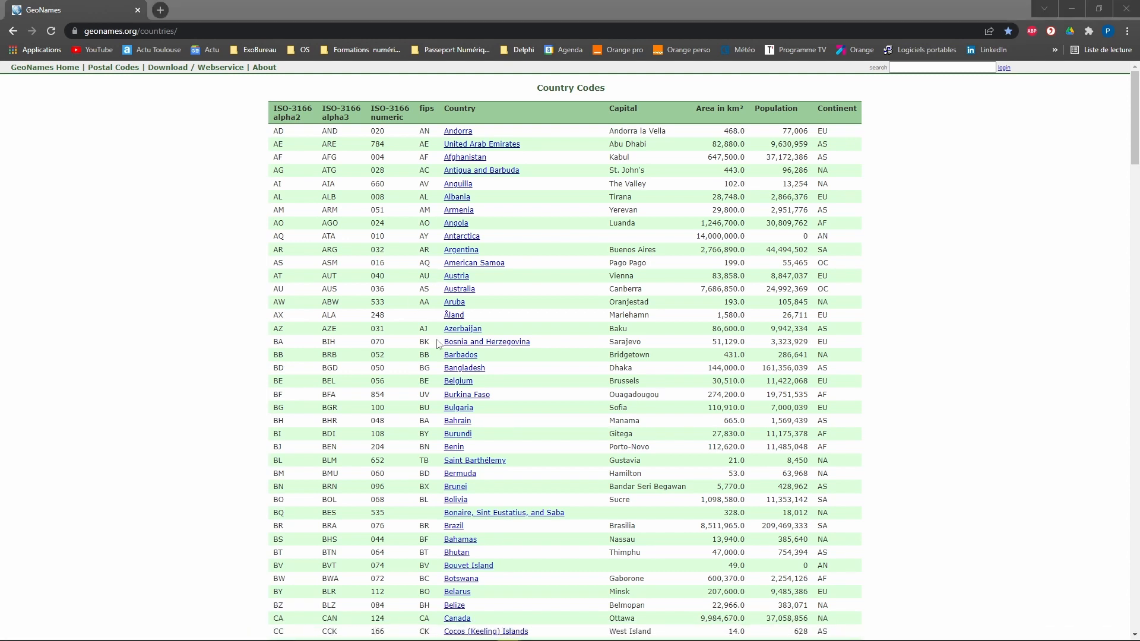
- Switch back to Excel and start a new data import from the web
{"action": "key", "text": "alt+Tab"}
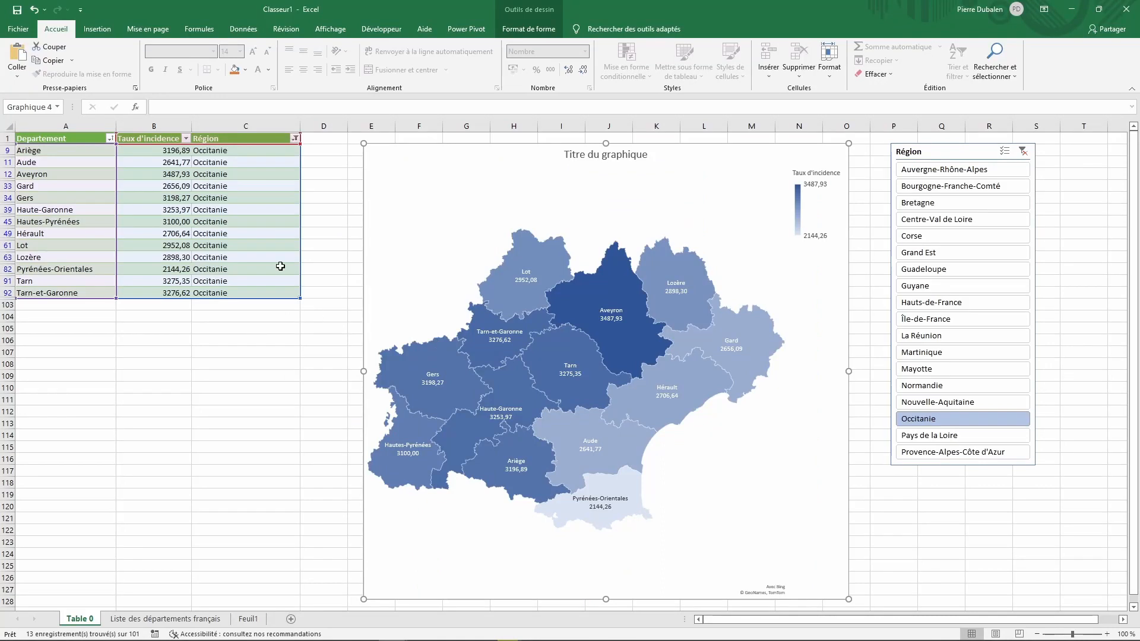
{"action": "left_click", "coordinate": [243, 29]}
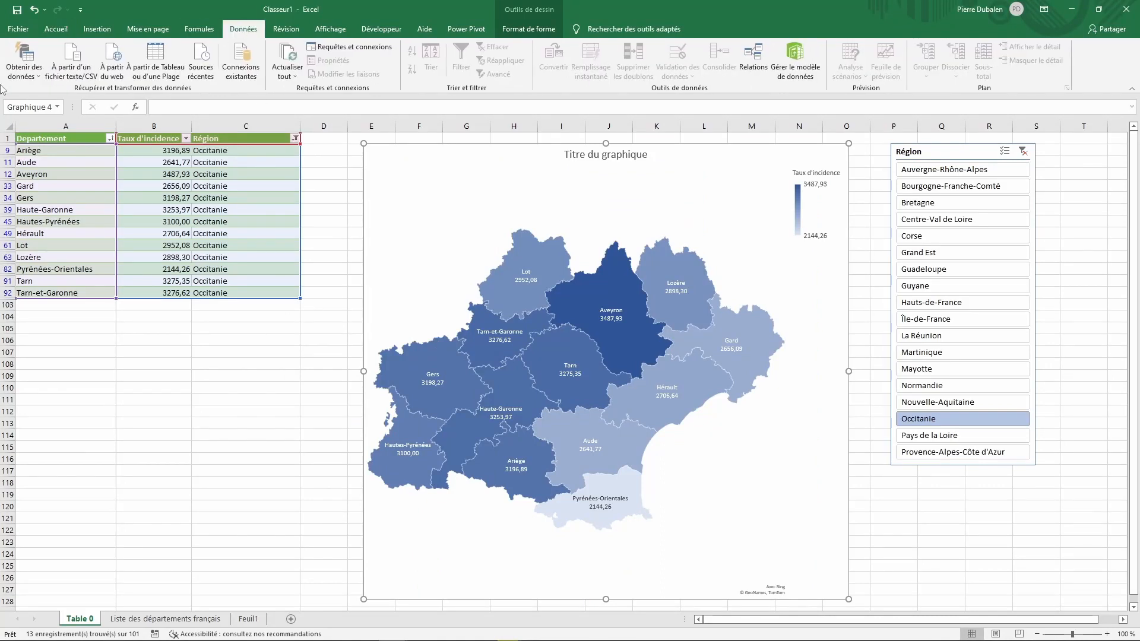
{"action": "left_click", "coordinate": [41, 74]}
{"action": "mouse_move", "coordinate": [66, 199]}
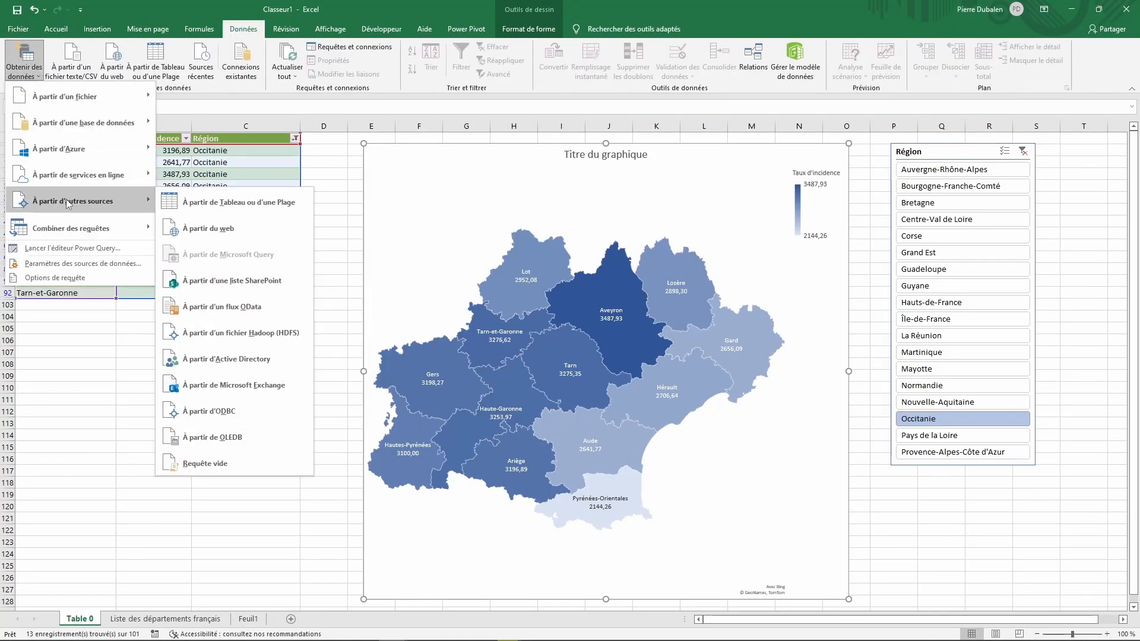
{"action": "left_click", "coordinate": [214, 224]}
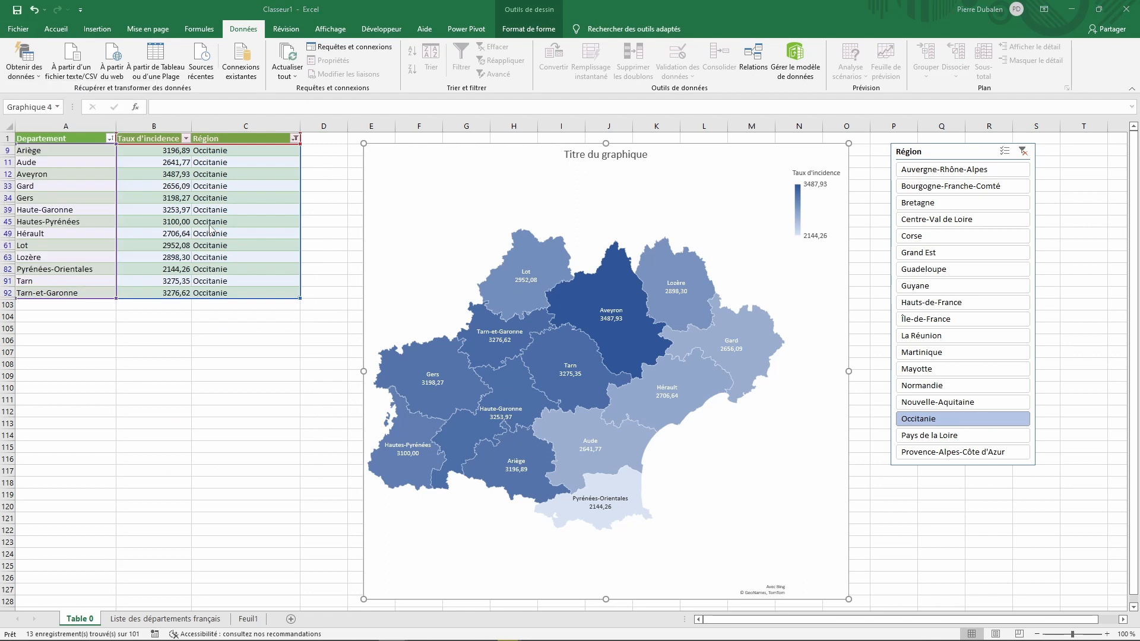
{"action": "key", "text": "alt+Tab"}
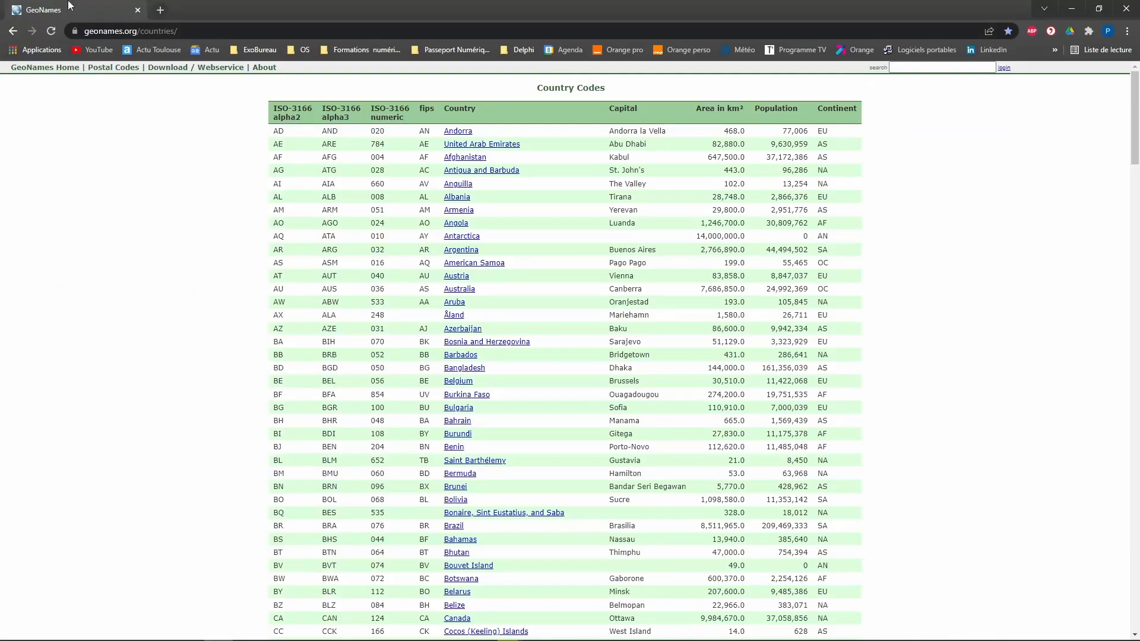
{"action": "left_click", "coordinate": [161, 31]}
{"action": "key", "text": "ctrl+c"}
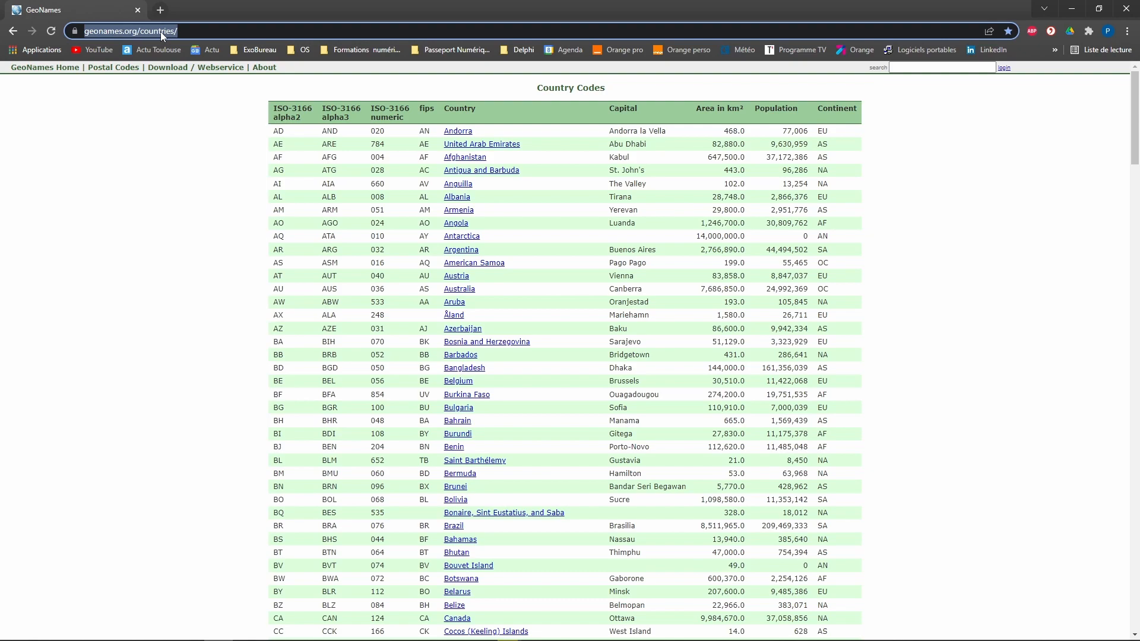
{"action": "key", "text": "alt+Tab"}
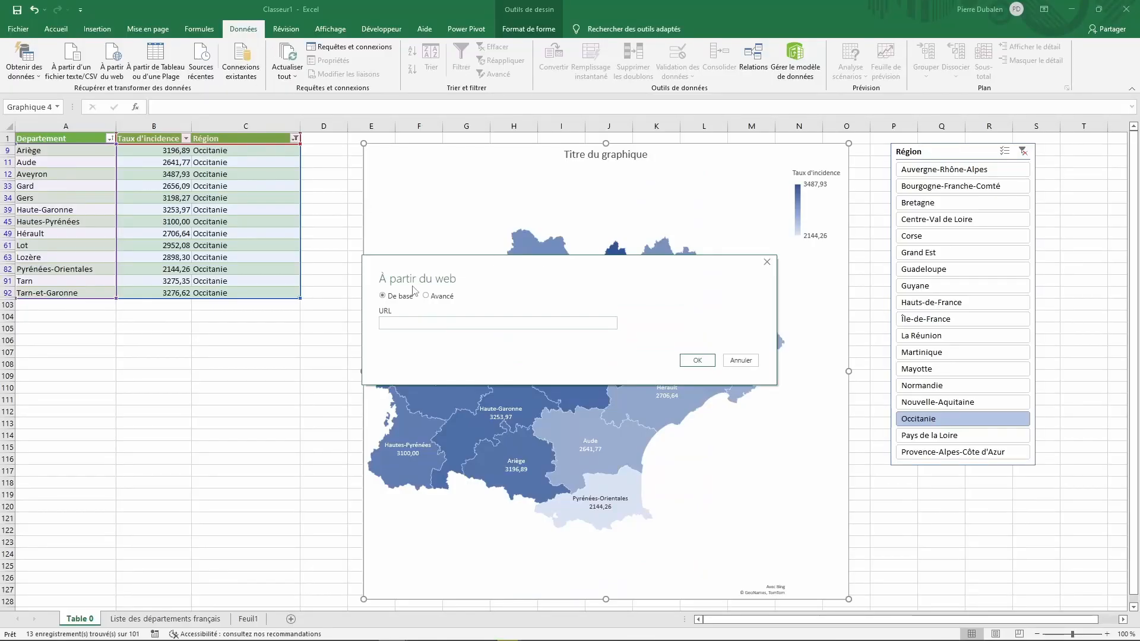
{"action": "left_click", "coordinate": [411, 325]}
{"action": "key", "text": "ctrl+v"}
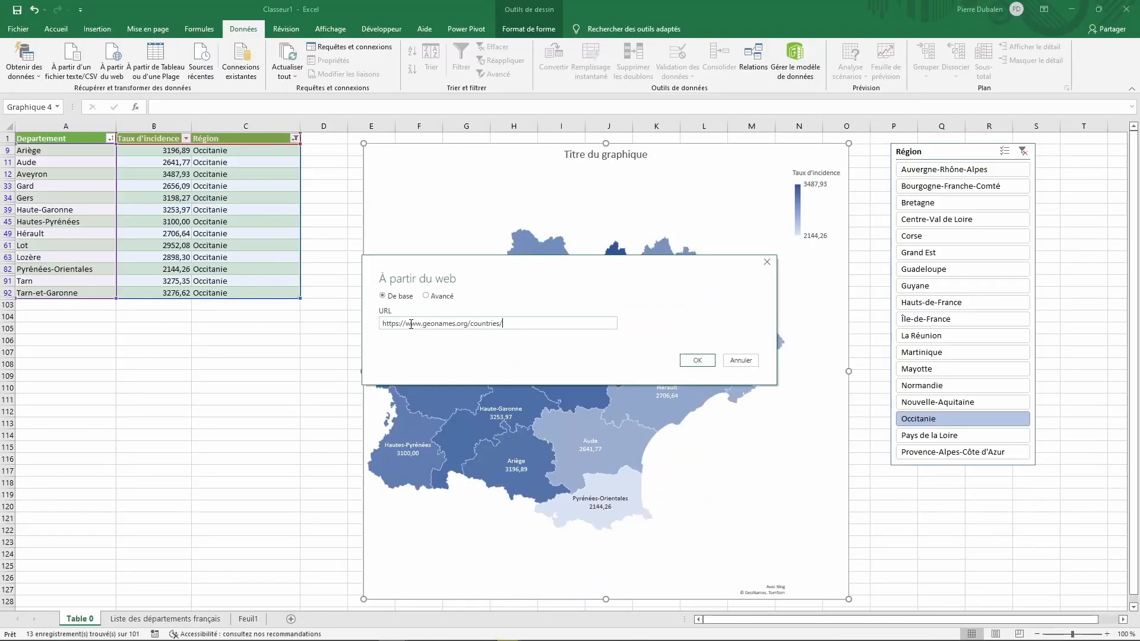
{"action": "left_click", "coordinate": [691, 360]}
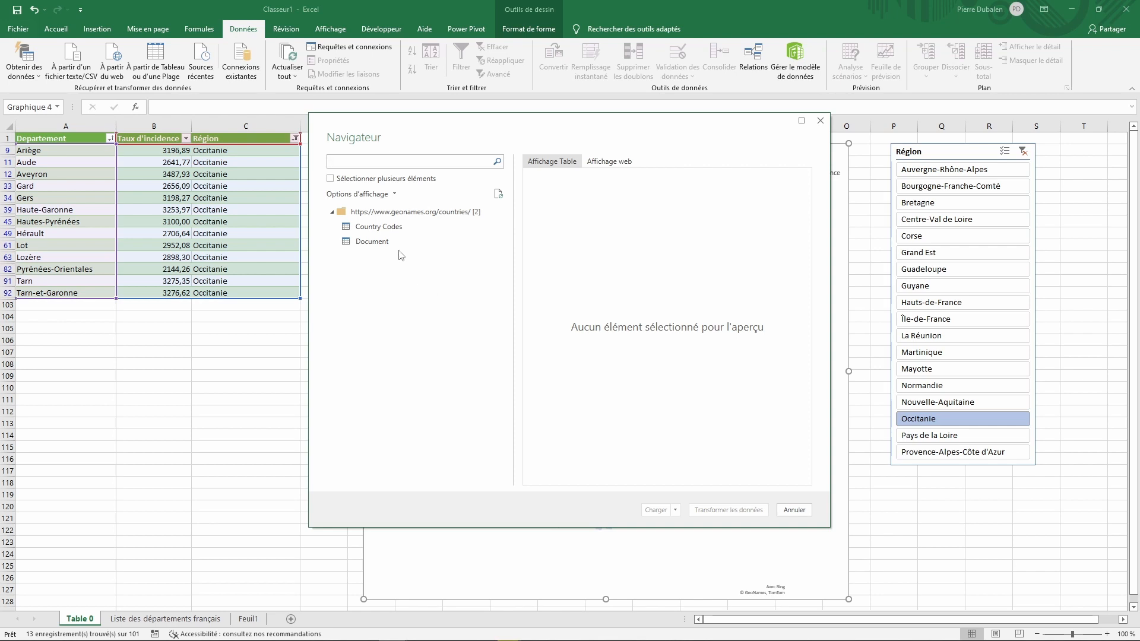
- Preview the Country Codes table found on the page and open it in the Power Query editor for transformation
{"action": "left_click", "coordinate": [375, 229]}
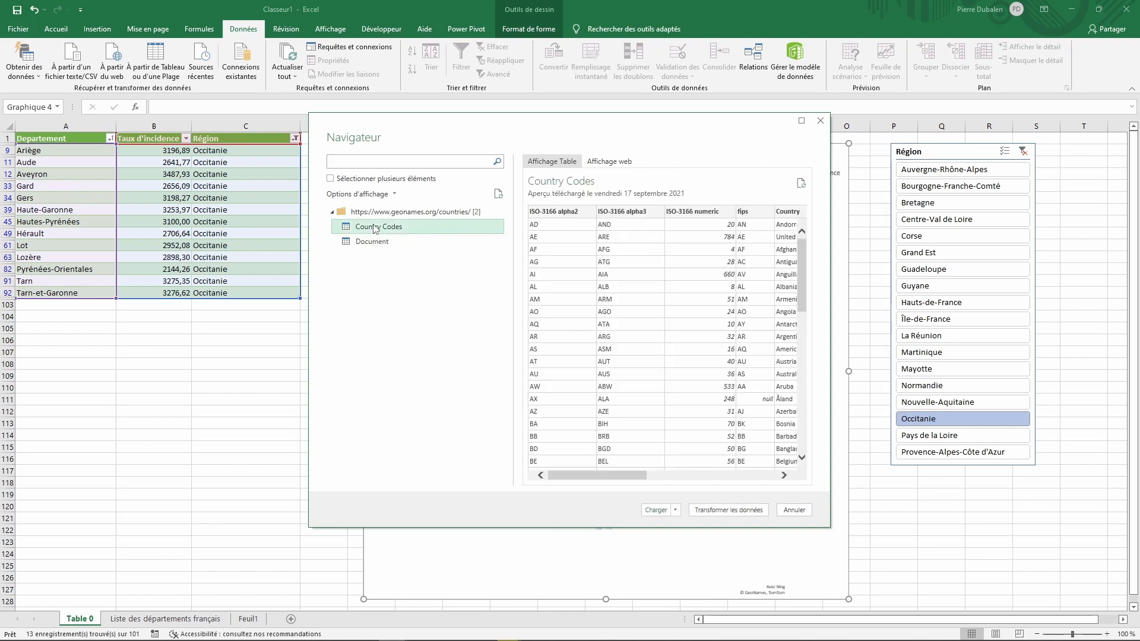
{"action": "left_click", "coordinate": [372, 243]}
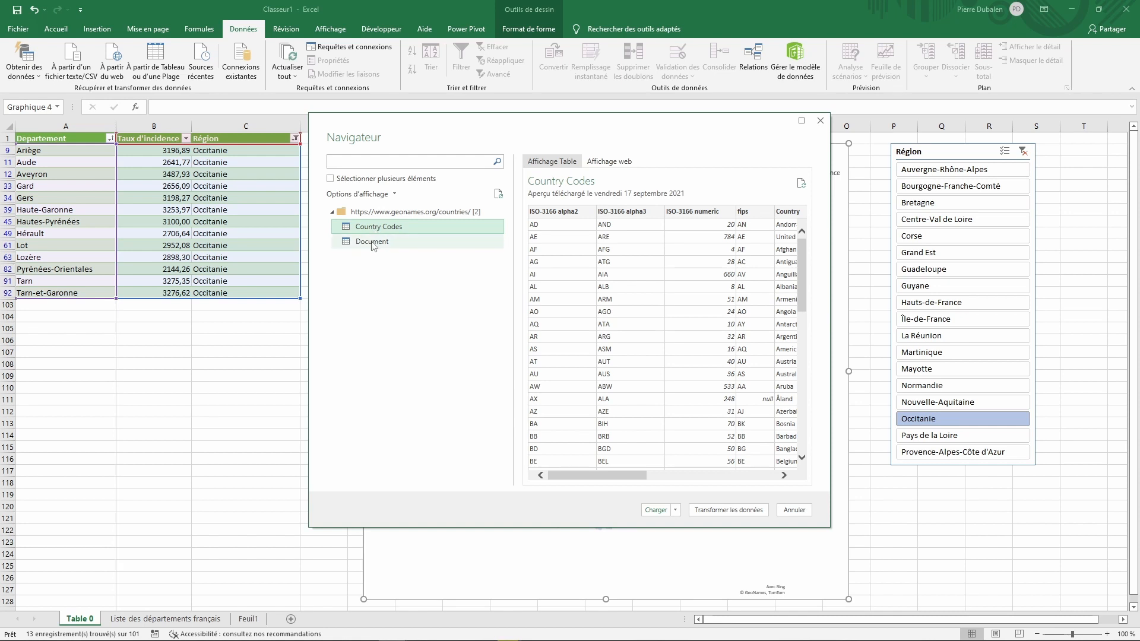
{"action": "left_click", "coordinate": [371, 228]}
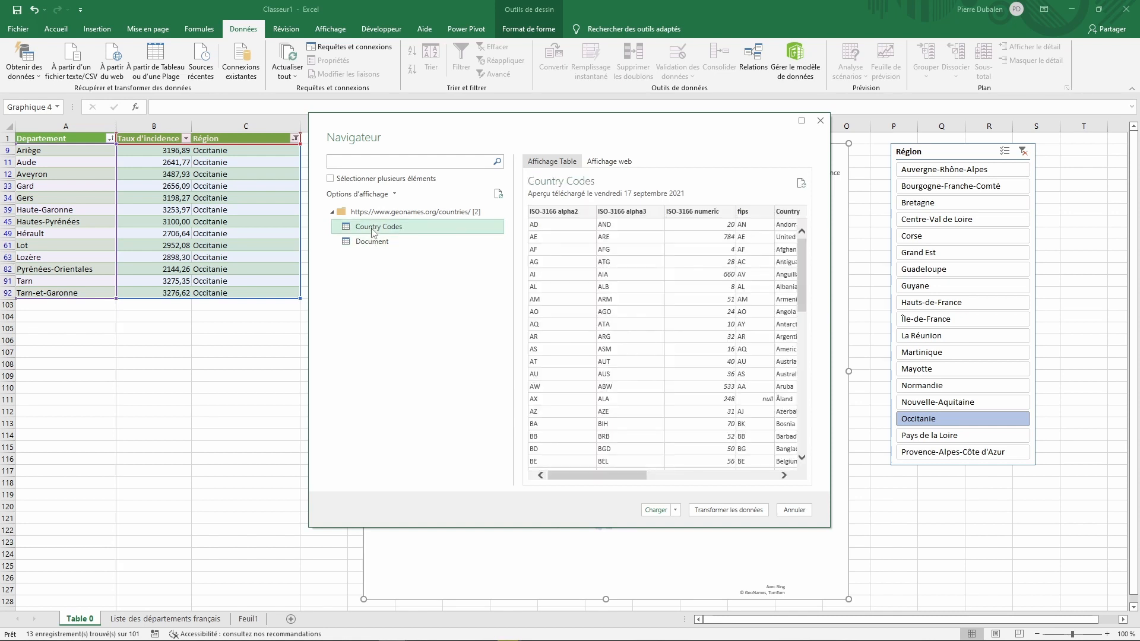
{"action": "left_click", "coordinate": [726, 512]}
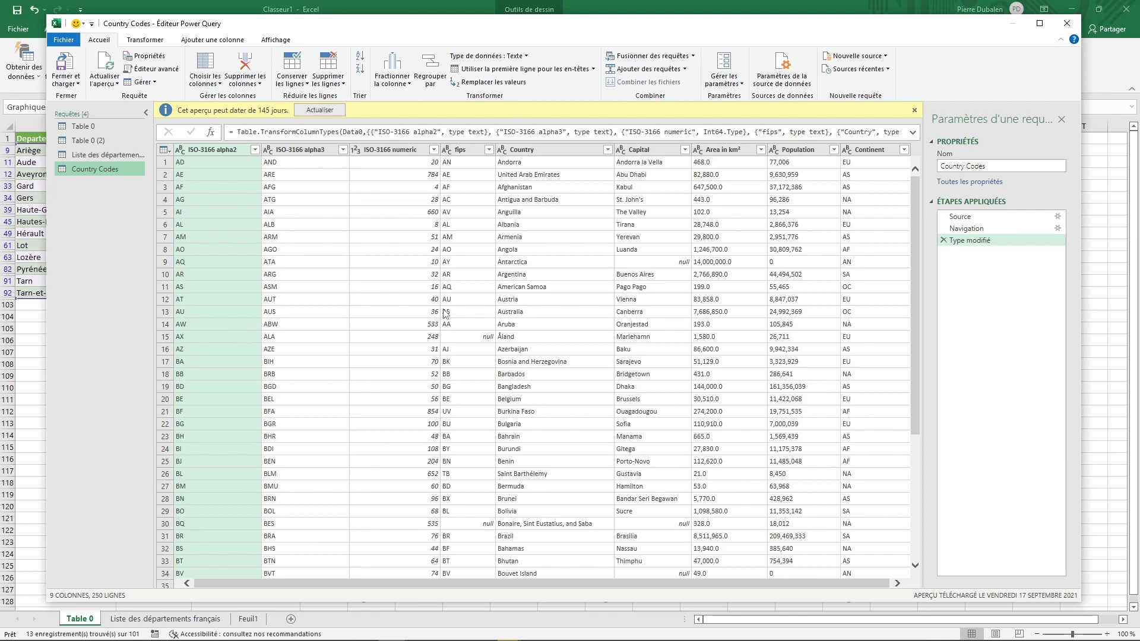
- Remove the ISO-3166 alpha2, ISO-3166 alpha3, ISO-3166 numeric, fips and Capital columns from the Country Codes query
{"action": "left_click", "coordinate": [215, 150]}
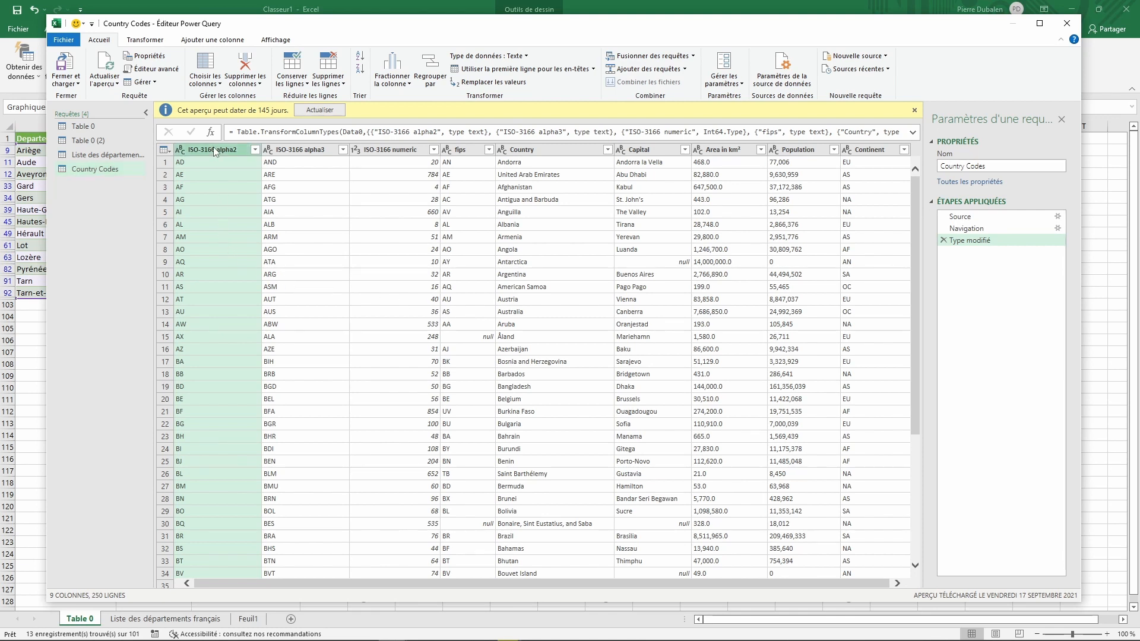
{"action": "left_click", "coordinate": [460, 149], "text": "shift"}
{"action": "right_click", "coordinate": [461, 150]}
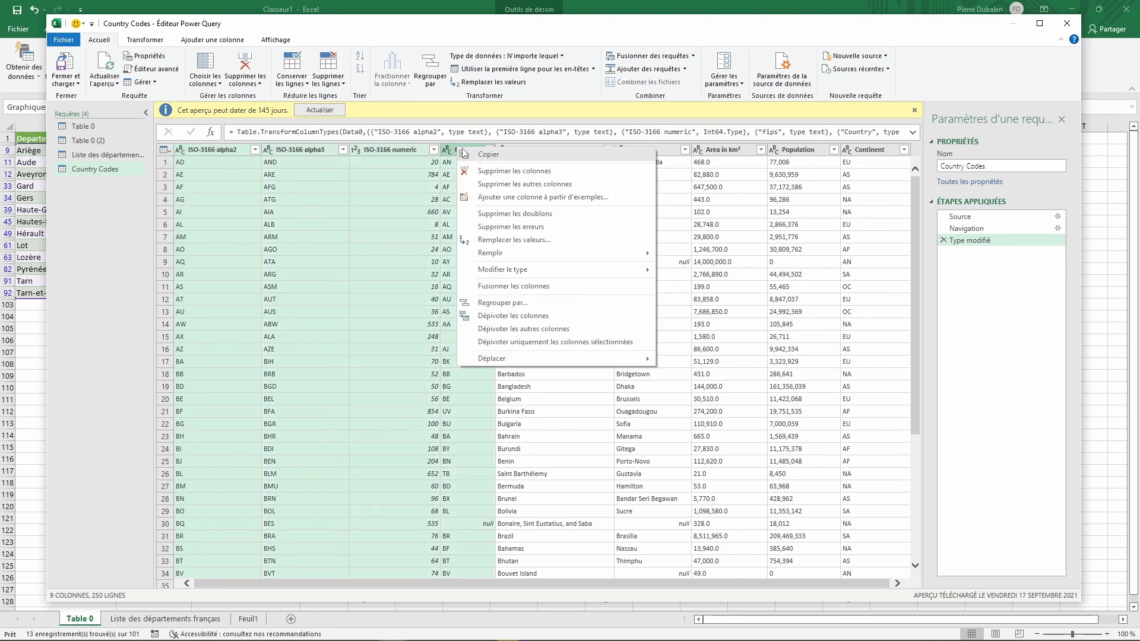
{"action": "key", "text": "Escape"}
{"action": "key", "text": "Delete"}
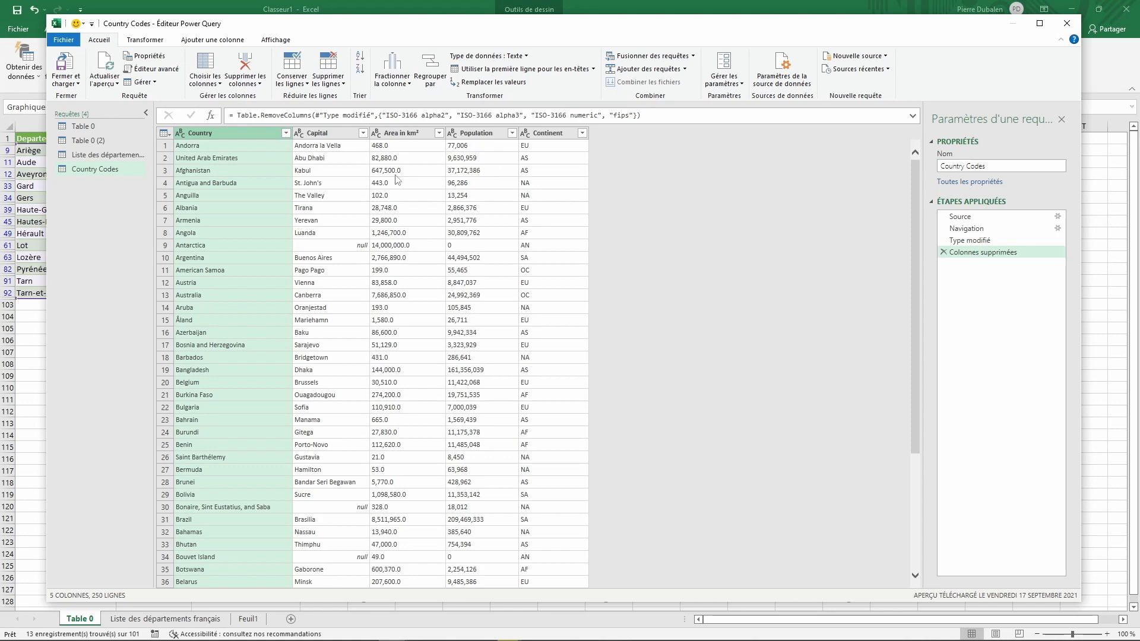
{"action": "left_click", "coordinate": [337, 134]}
{"action": "right_click", "coordinate": [336, 134]}
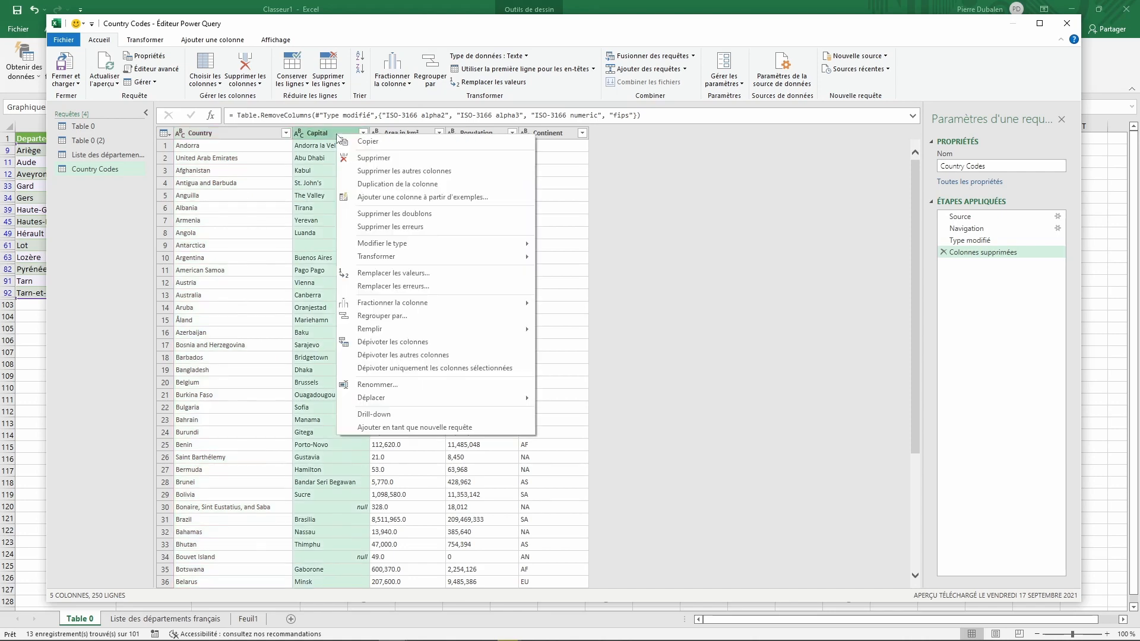
{"action": "left_click", "coordinate": [368, 158]}
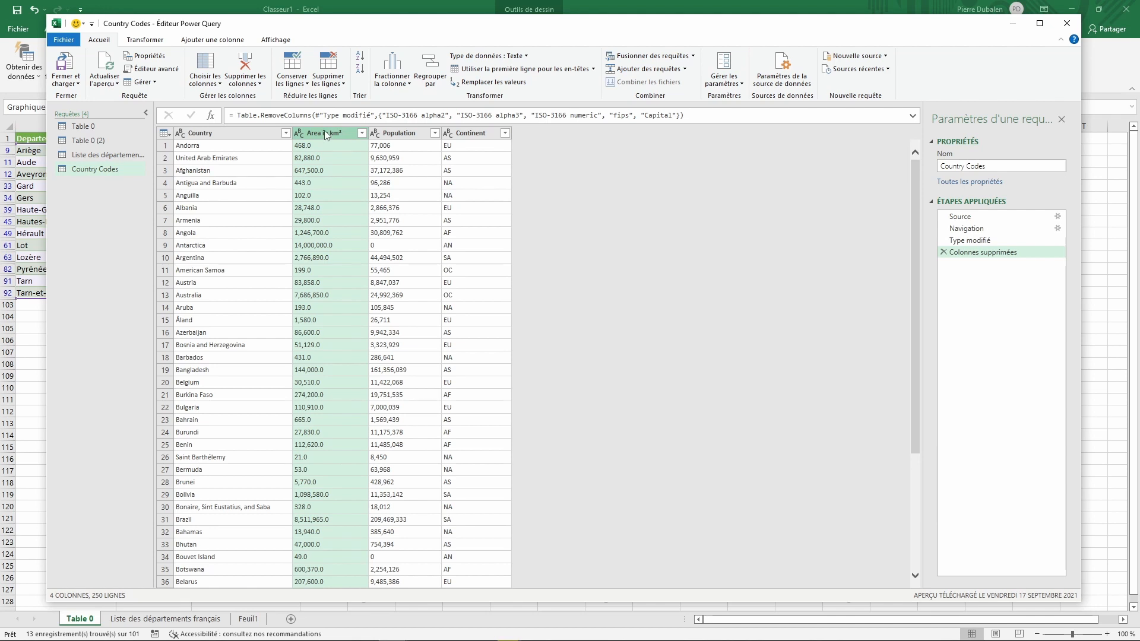
- Split the Area in km² column at each occurrence of the custom delimiter "."
{"action": "left_click", "coordinate": [396, 81]}
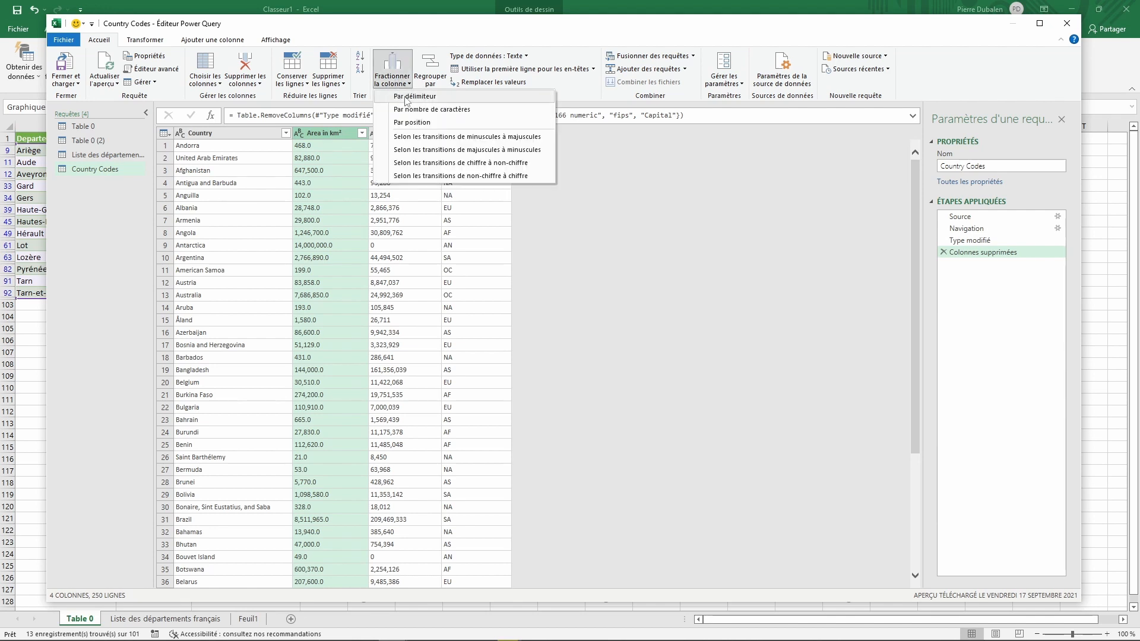
{"action": "left_click", "coordinate": [408, 97]}
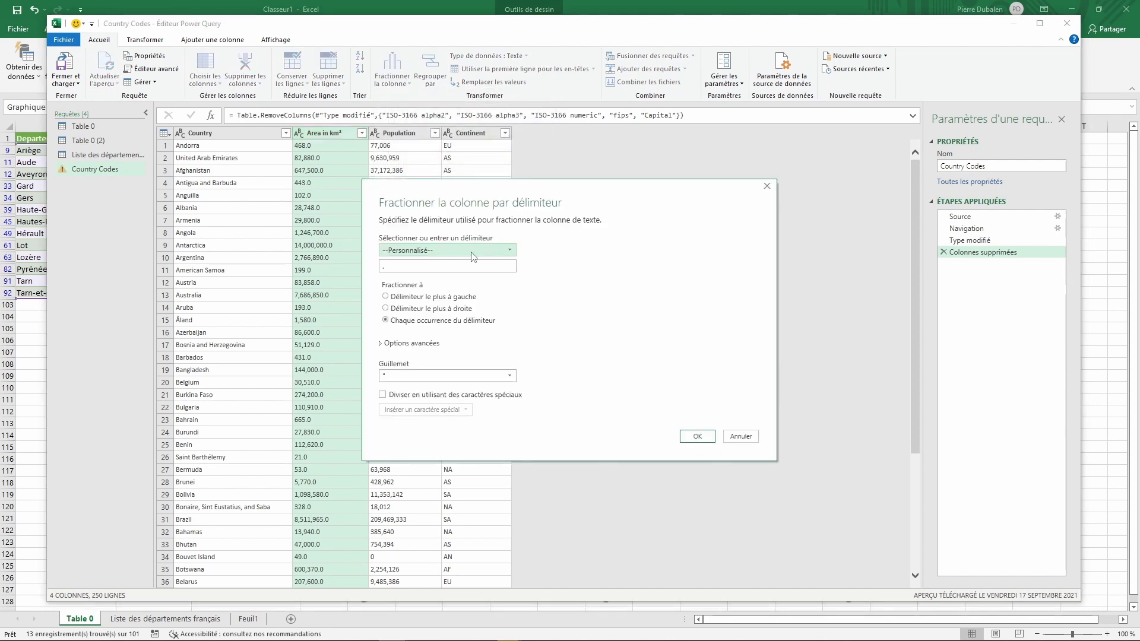
{"action": "double_click", "coordinate": [391, 265]}
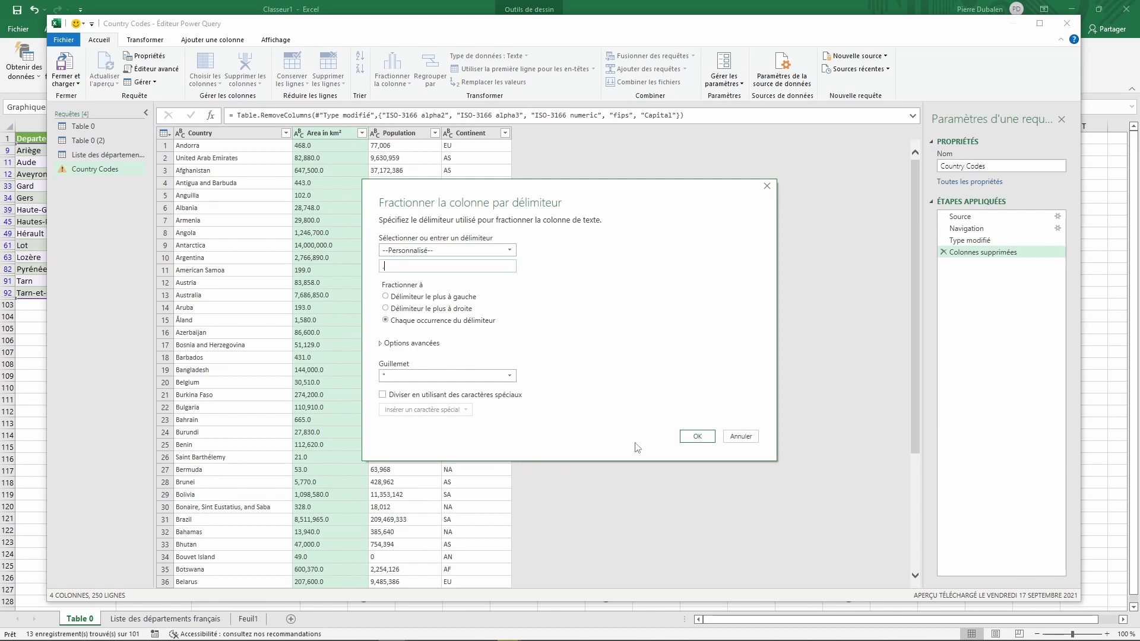
{"action": "left_click", "coordinate": [698, 437]}
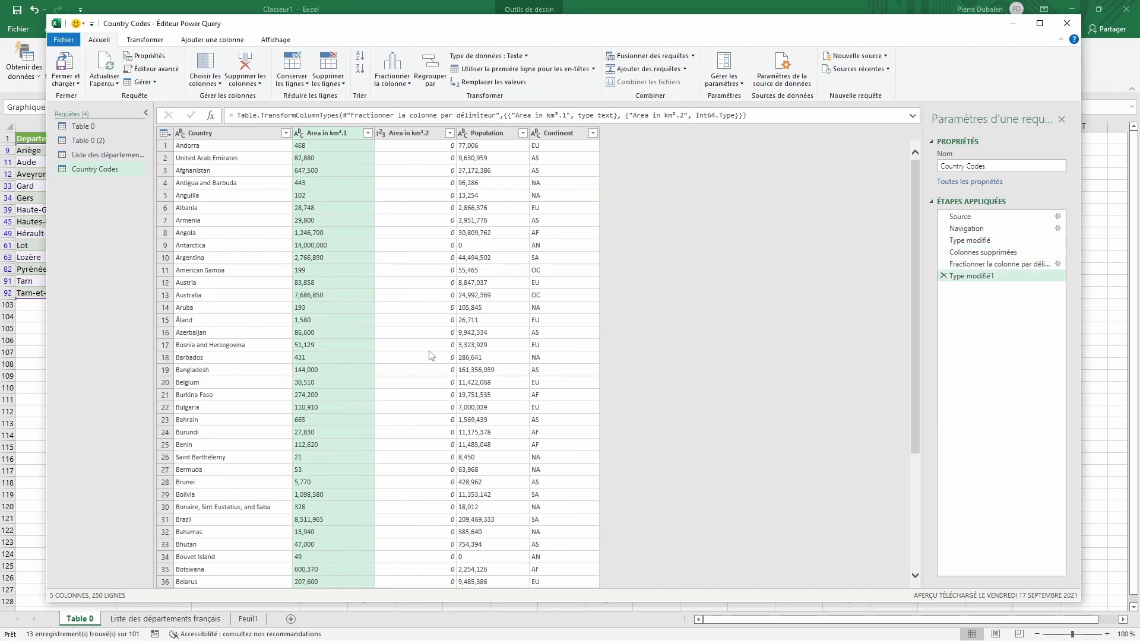
- Delete the Area in km².2 column that holds only the decimal part
{"action": "left_click", "coordinate": [409, 134]}
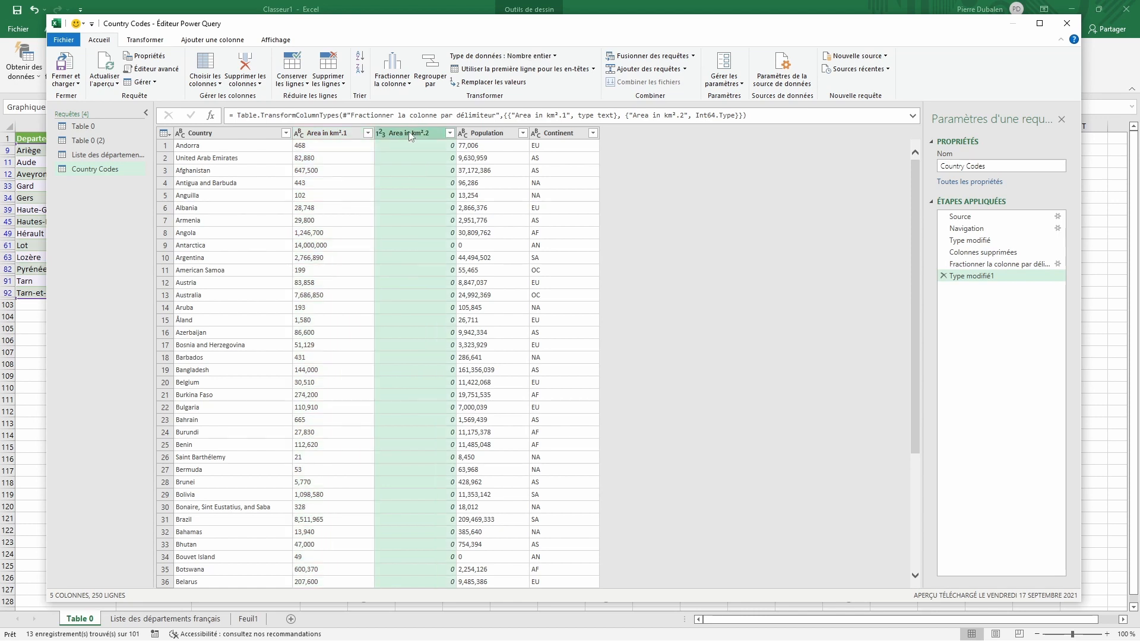
{"action": "right_click", "coordinate": [410, 135]}
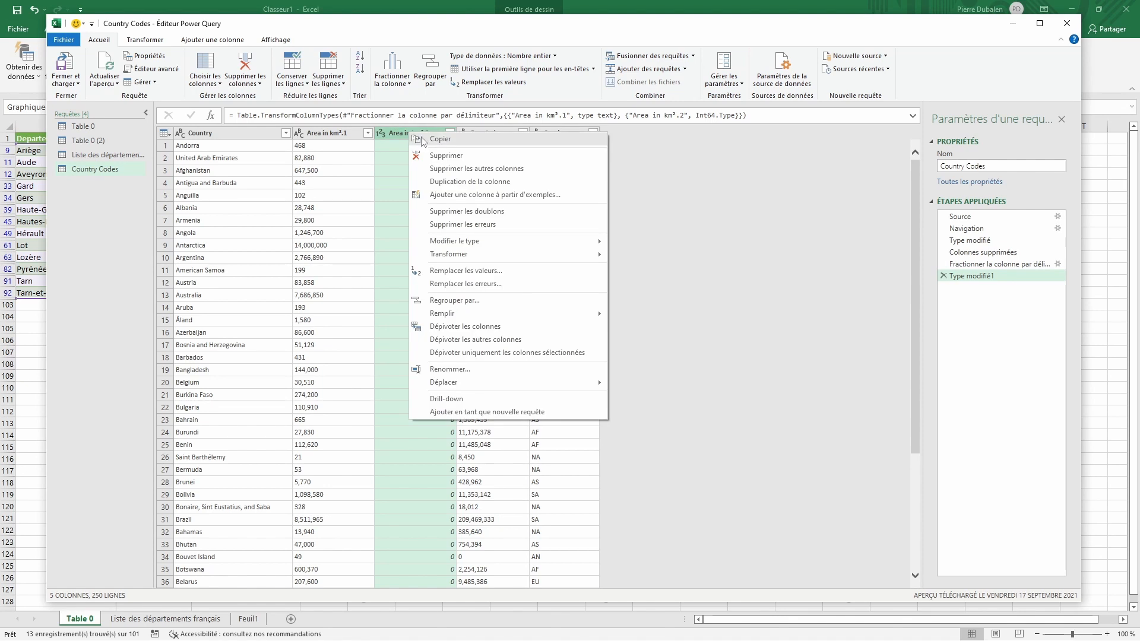
{"action": "left_click", "coordinate": [437, 157]}
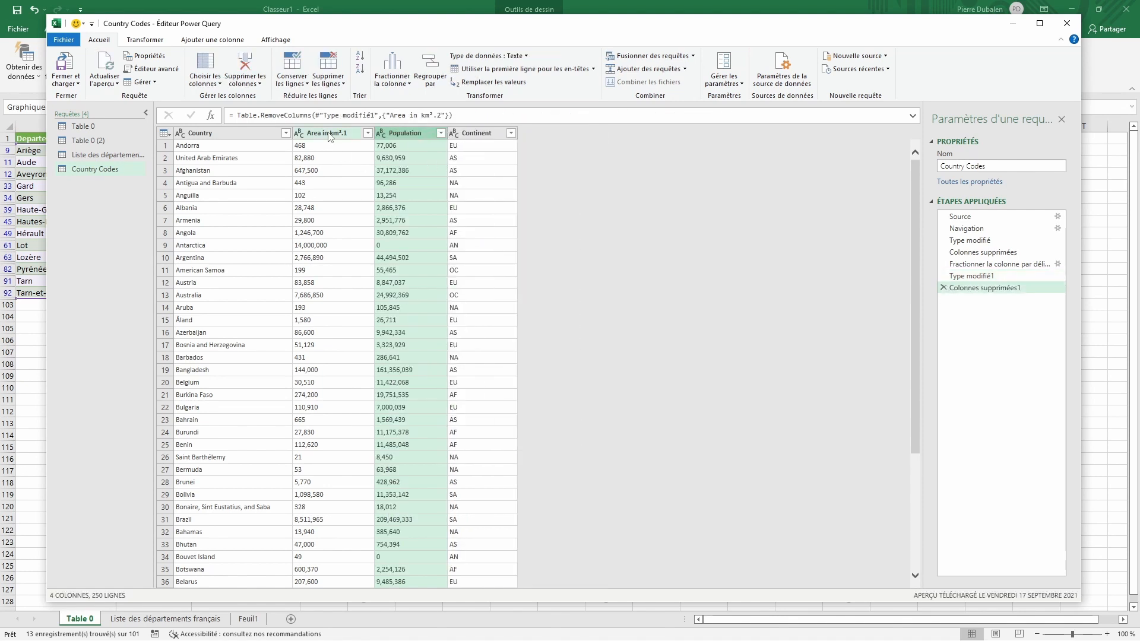
- Replace every comma with nothing in the Area in km².1 and Population columns of the Country Codes query
{"action": "left_click", "coordinate": [330, 135]}
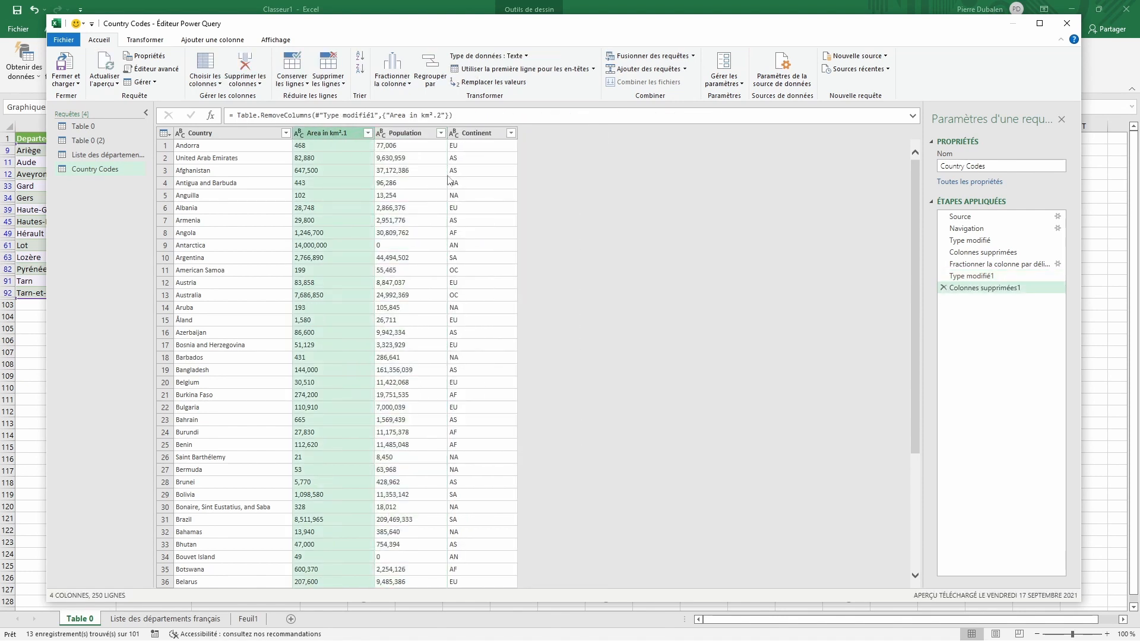
{"action": "left_click", "coordinate": [414, 135], "text": "ctrl"}
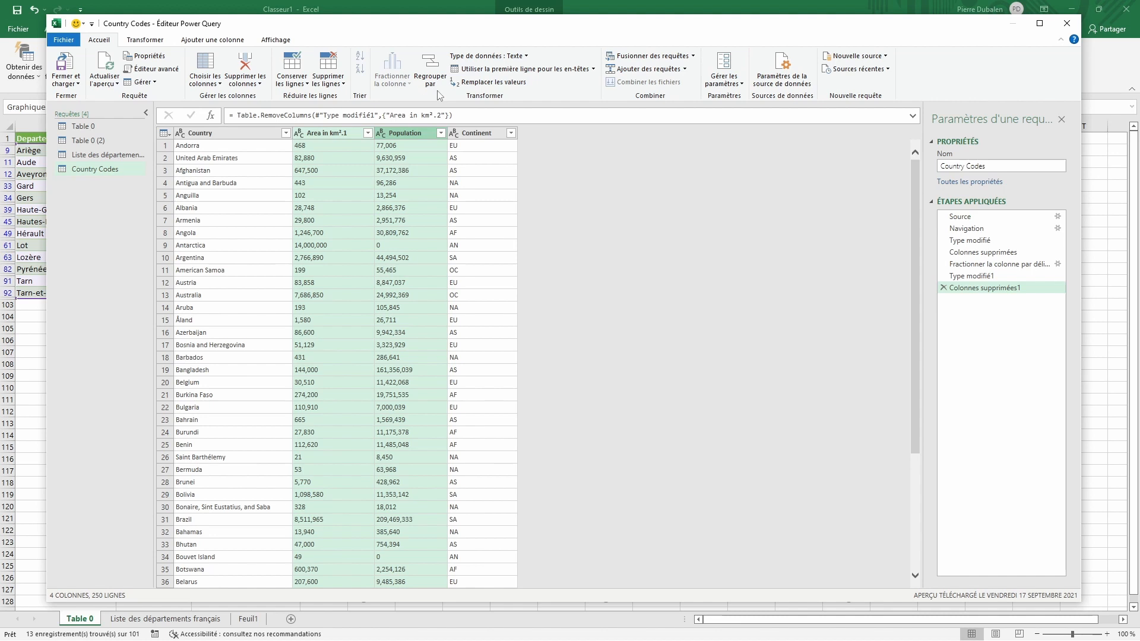
{"action": "left_click", "coordinate": [491, 82]}
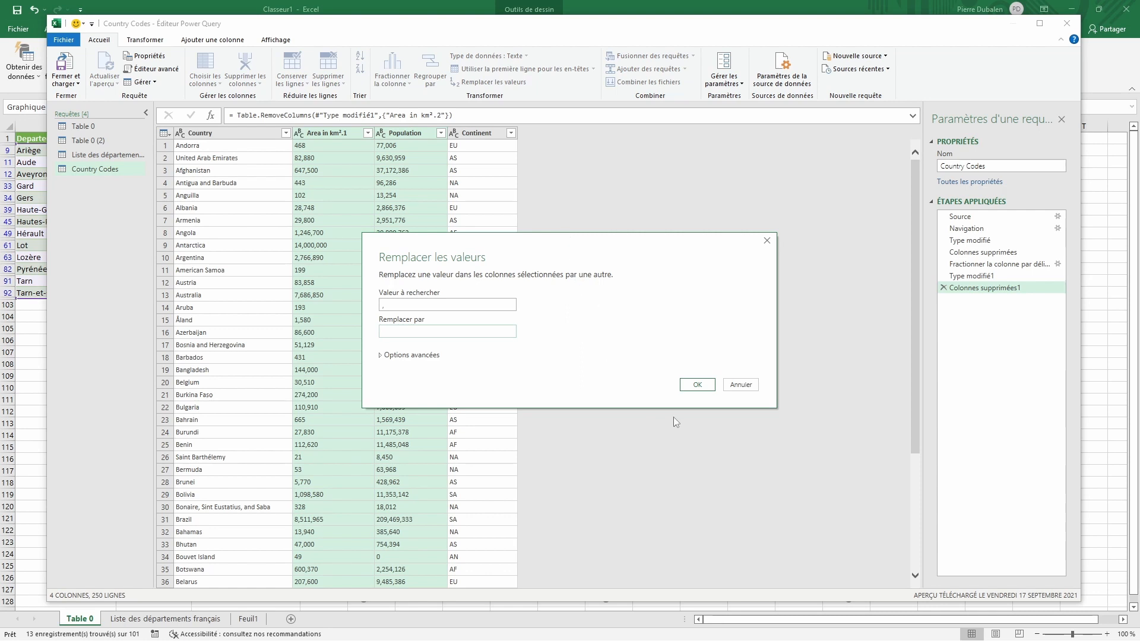
{"action": "left_click", "coordinate": [698, 385]}
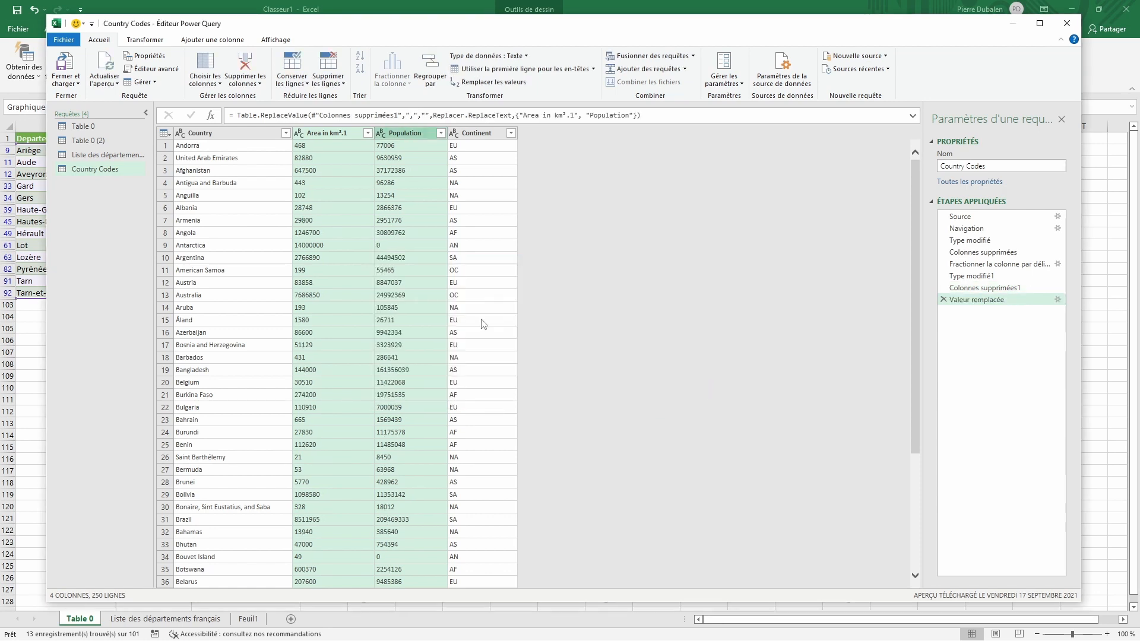
- Change the data type of the Area in km².1 and Population columns to whole number (Nombre entier)
{"action": "left_click", "coordinate": [301, 136]}
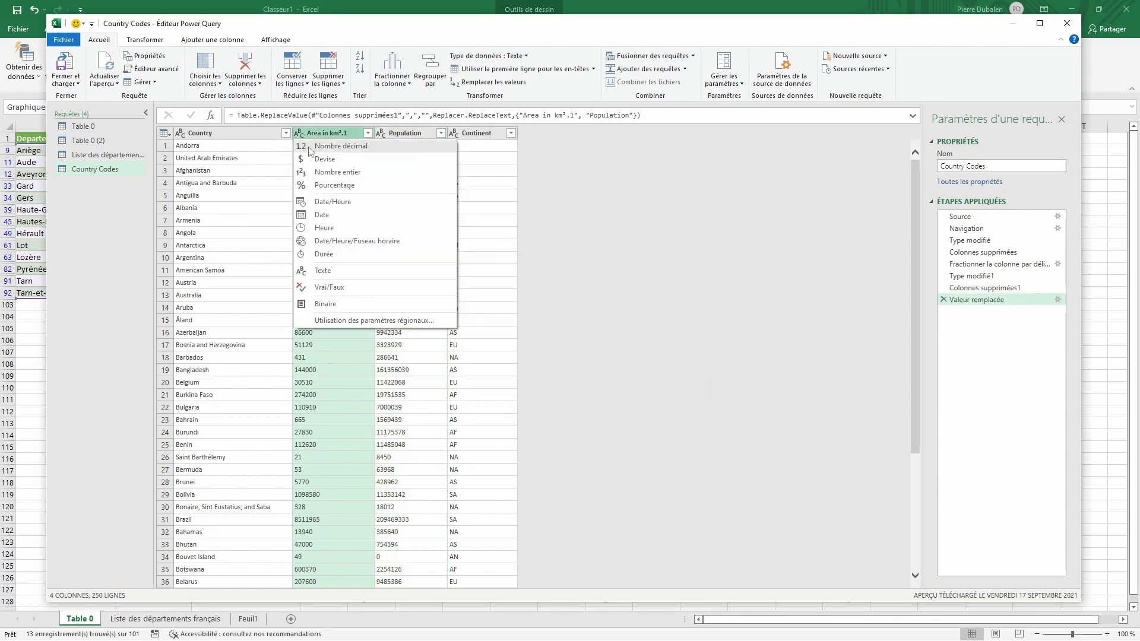
{"action": "left_click", "coordinate": [335, 173]}
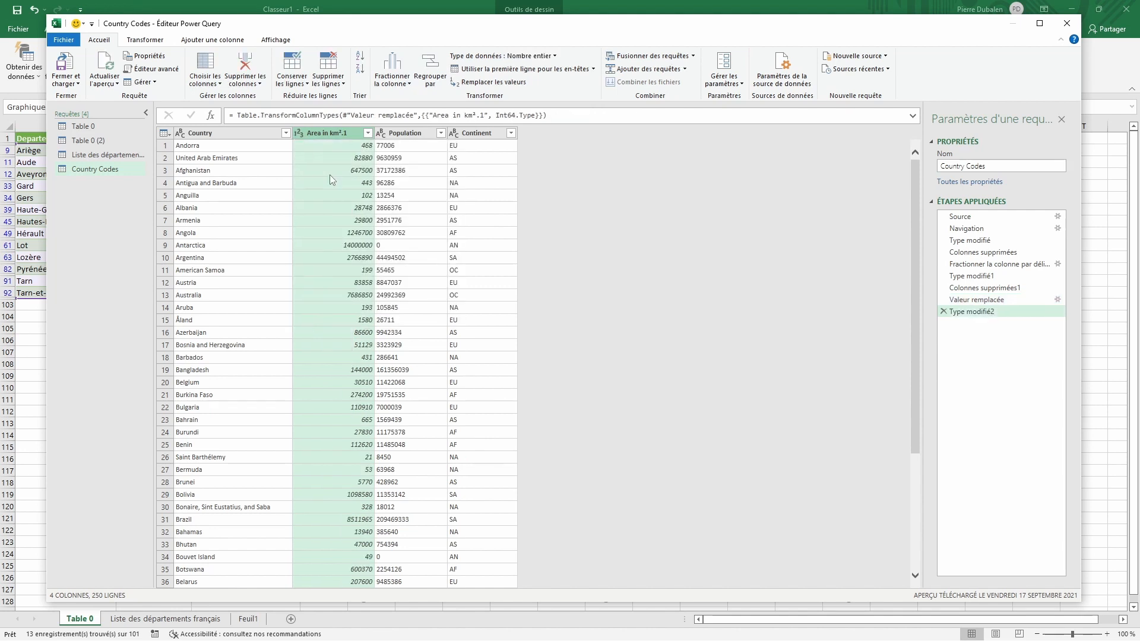
{"action": "left_click", "coordinate": [409, 136]}
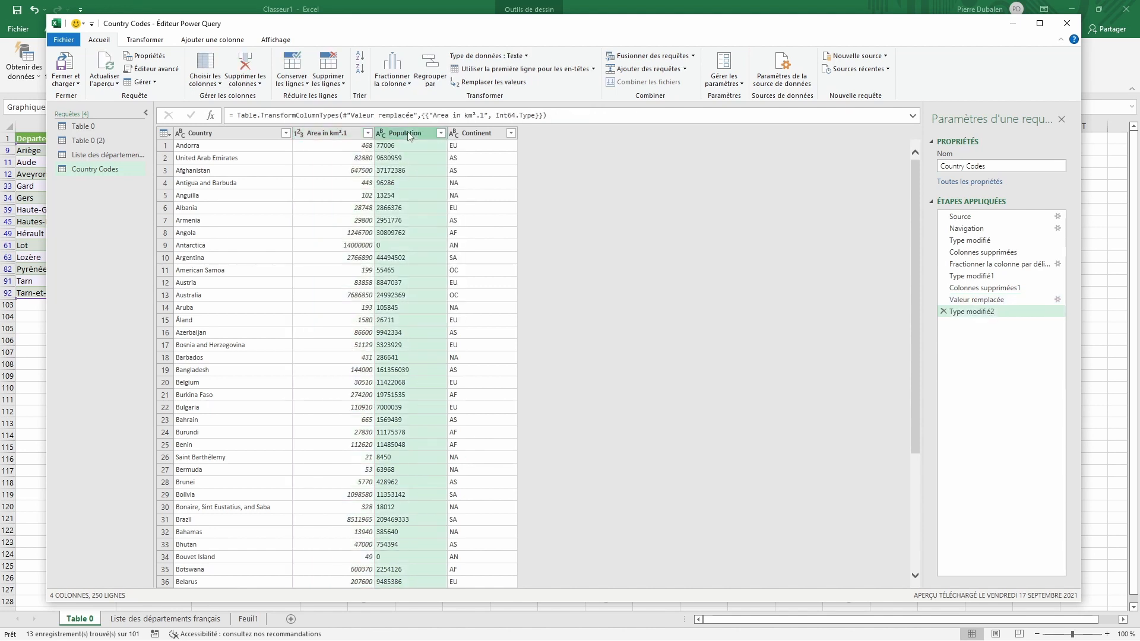
{"action": "left_click", "coordinate": [381, 136]}
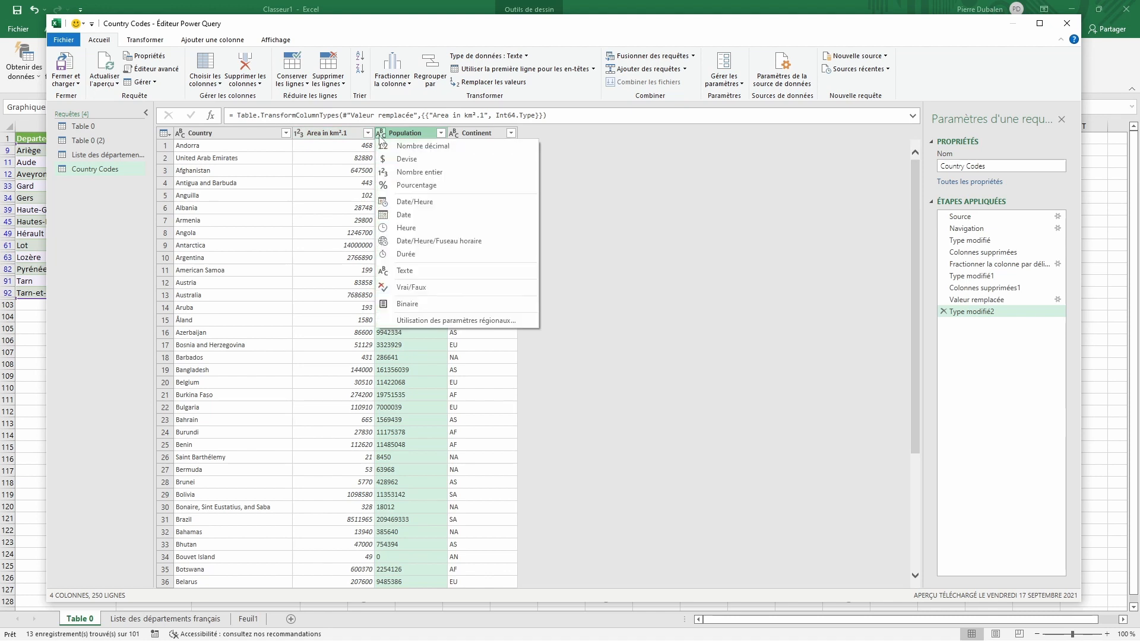
{"action": "left_click", "coordinate": [410, 159]}
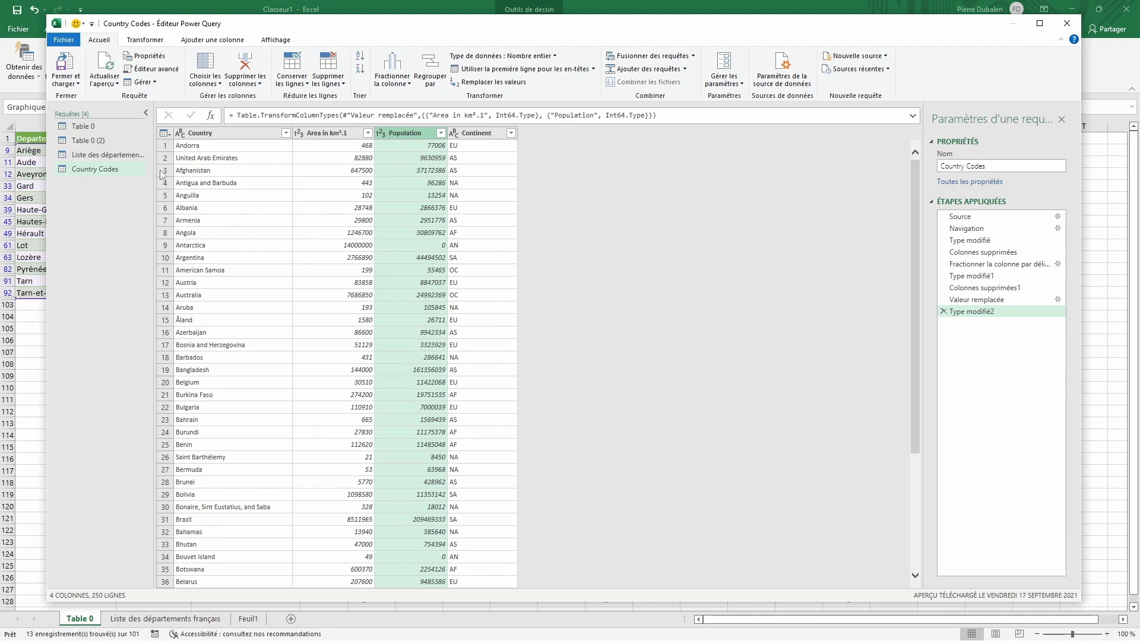
- Load the transformed Country Codes query into the workbook and dismiss the queries and connections list
{"action": "left_click", "coordinate": [71, 62]}
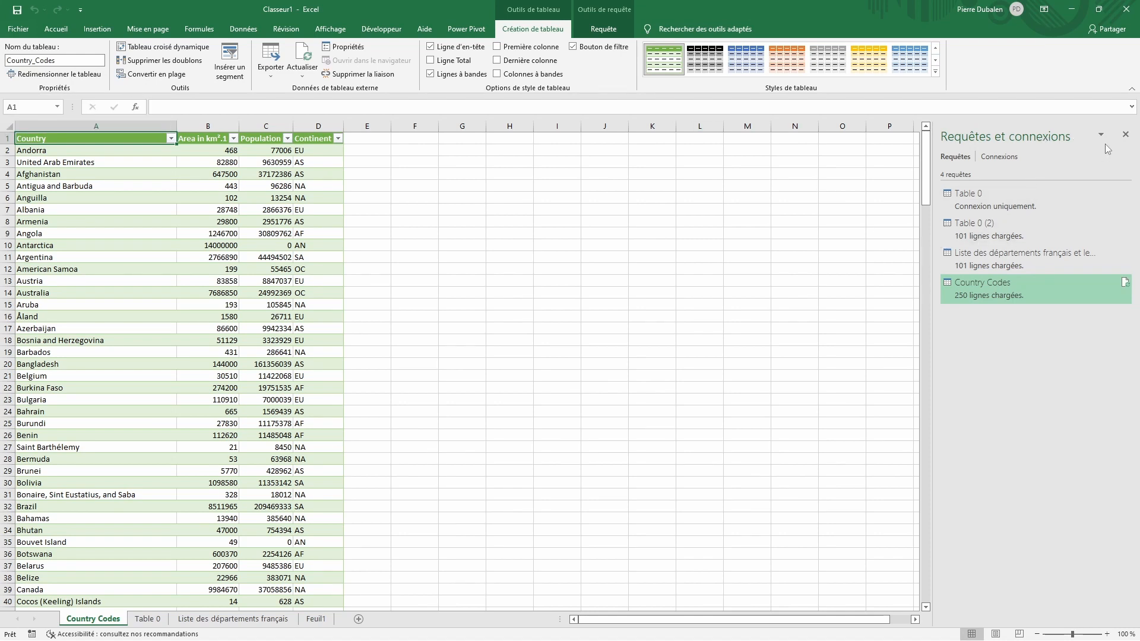
{"action": "left_click", "coordinate": [1126, 136]}
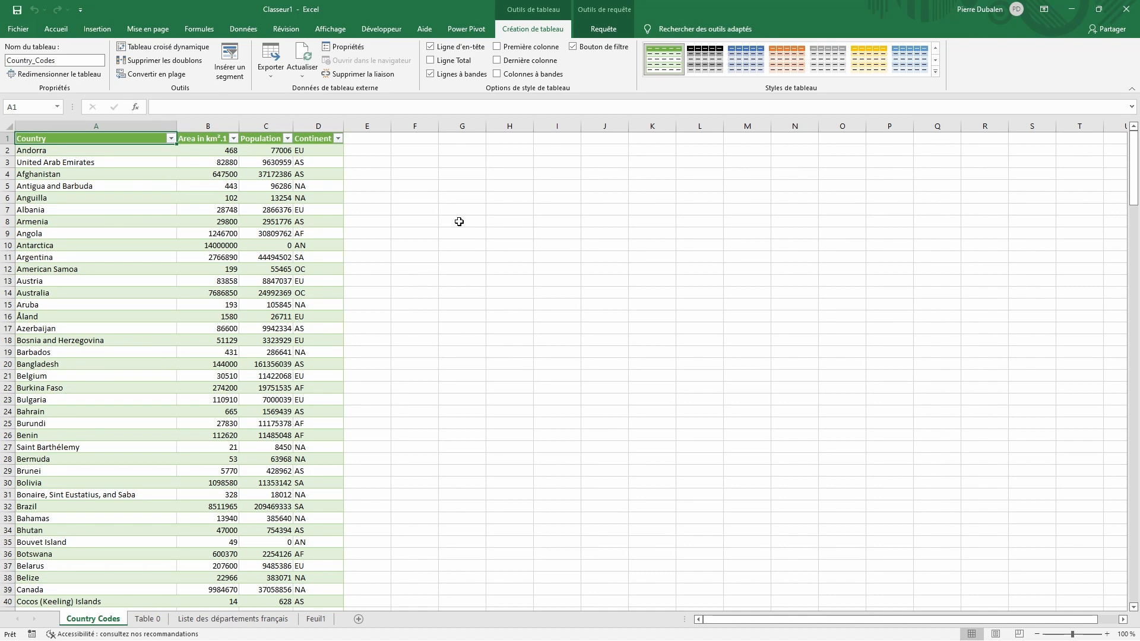
{"action": "left_click", "coordinate": [92, 163]}
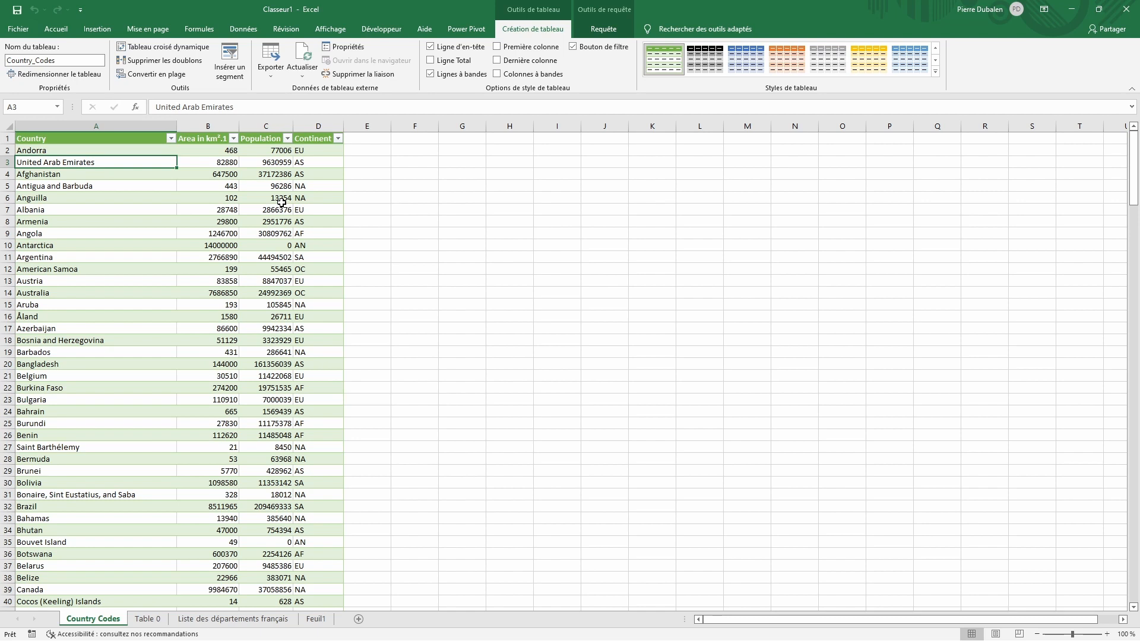
- Insert a new table column before Continent and name its header Densité
{"action": "left_click", "coordinate": [309, 126]}
{"action": "right_click", "coordinate": [311, 126]}
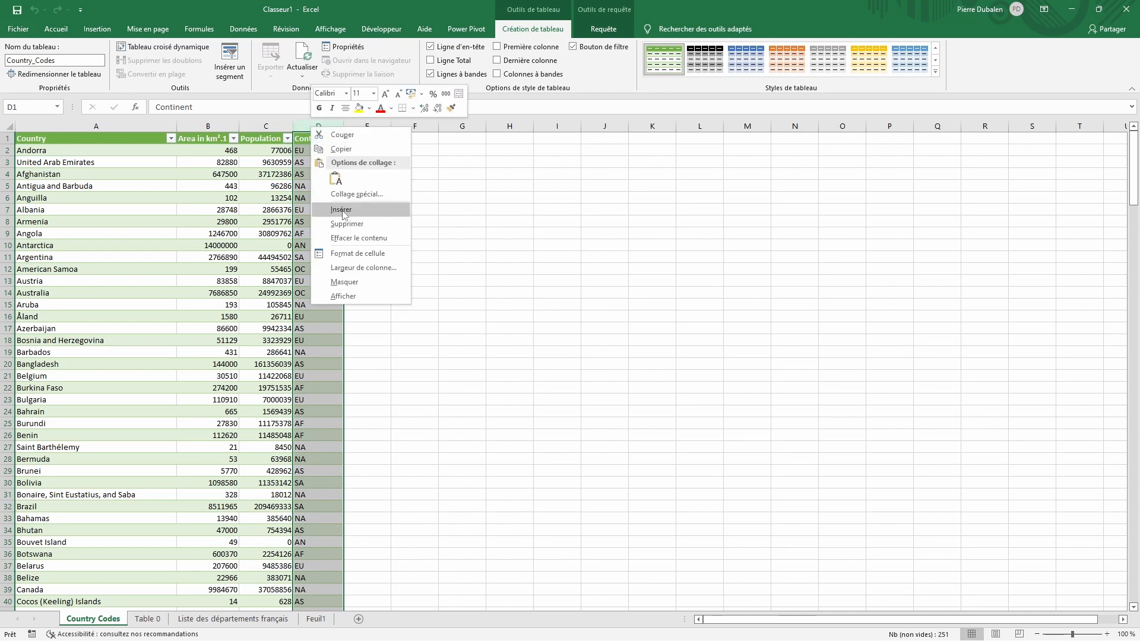
{"action": "left_click", "coordinate": [341, 209]}
{"action": "left_click", "coordinate": [321, 140]}
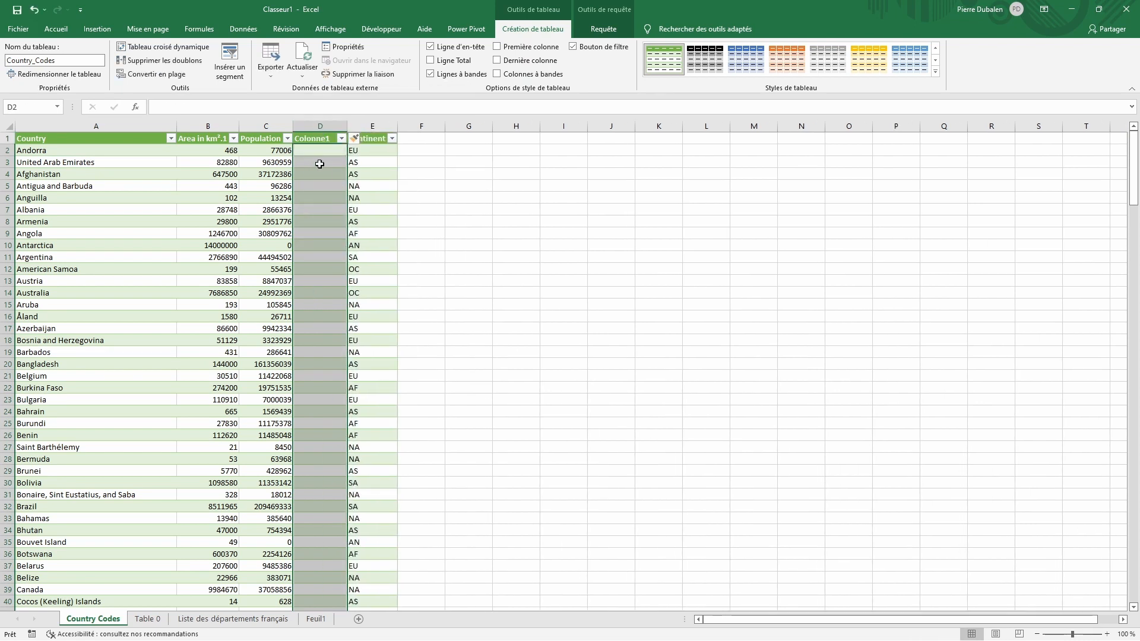
{"action": "left_click", "coordinate": [320, 140]}
{"action": "type", "text": "Densité"}
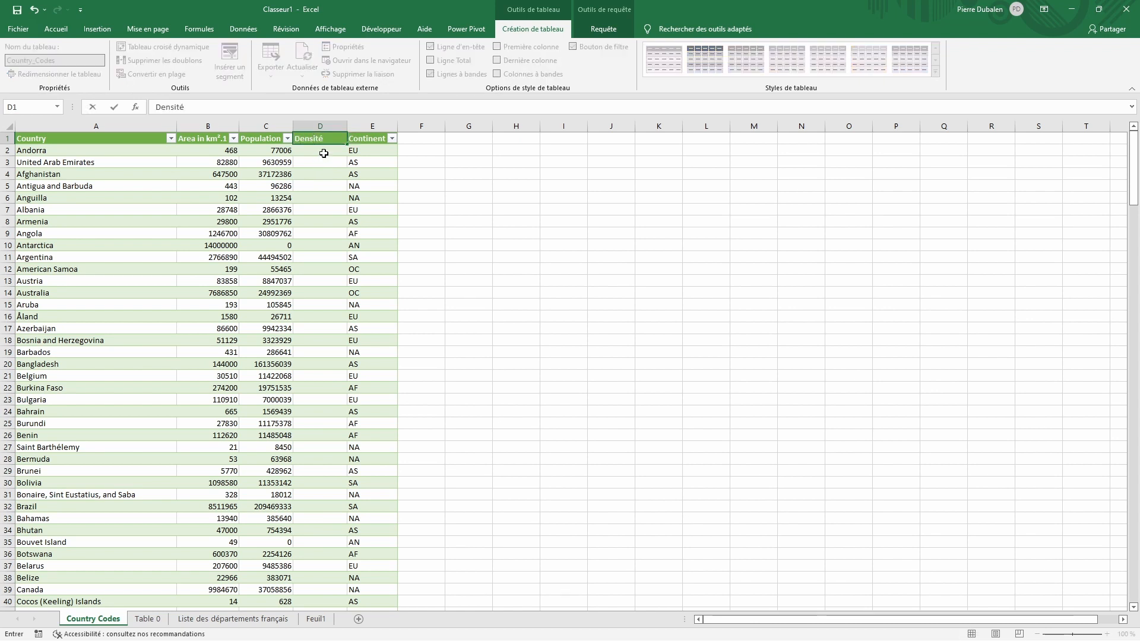
{"action": "key", "text": "Return"}
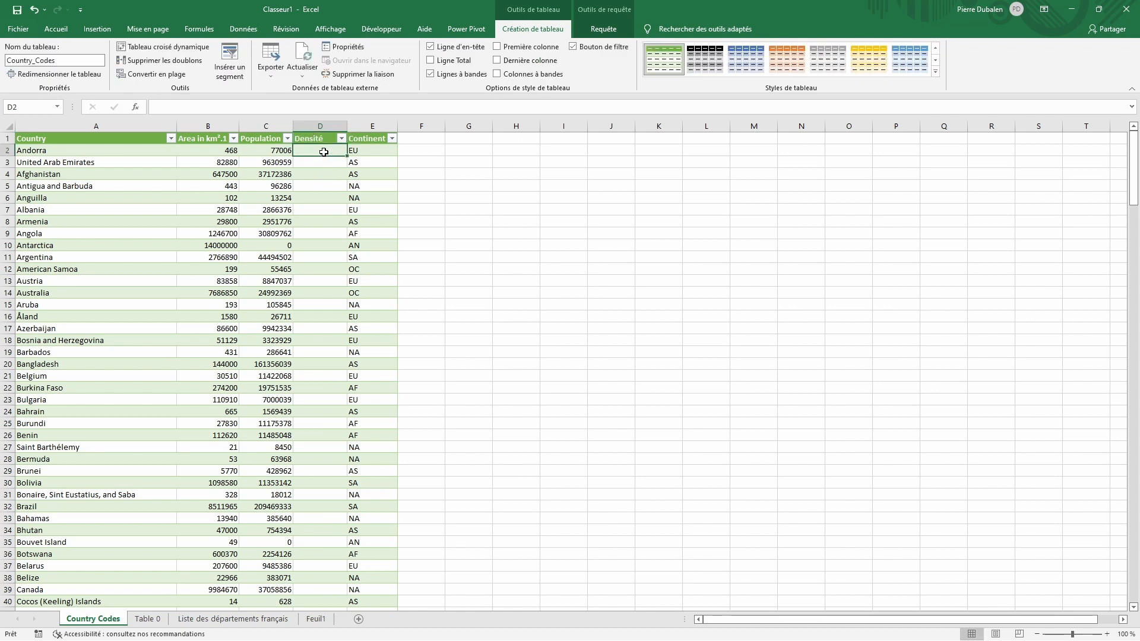
{"action": "type", "text": "="}
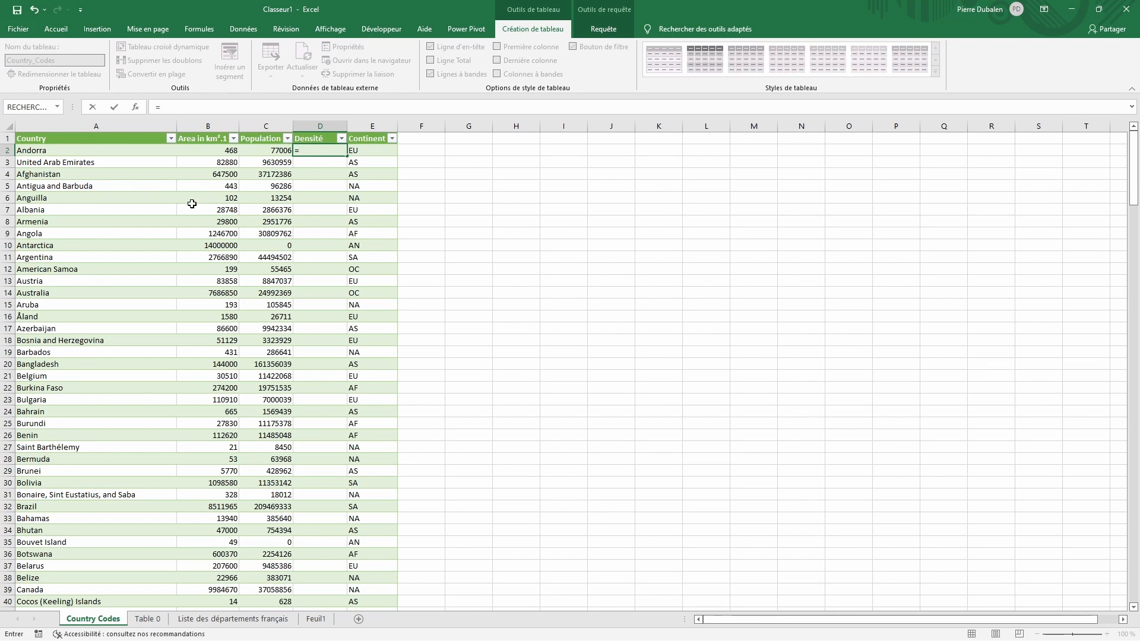
{"action": "left_click", "coordinate": [265, 152]}
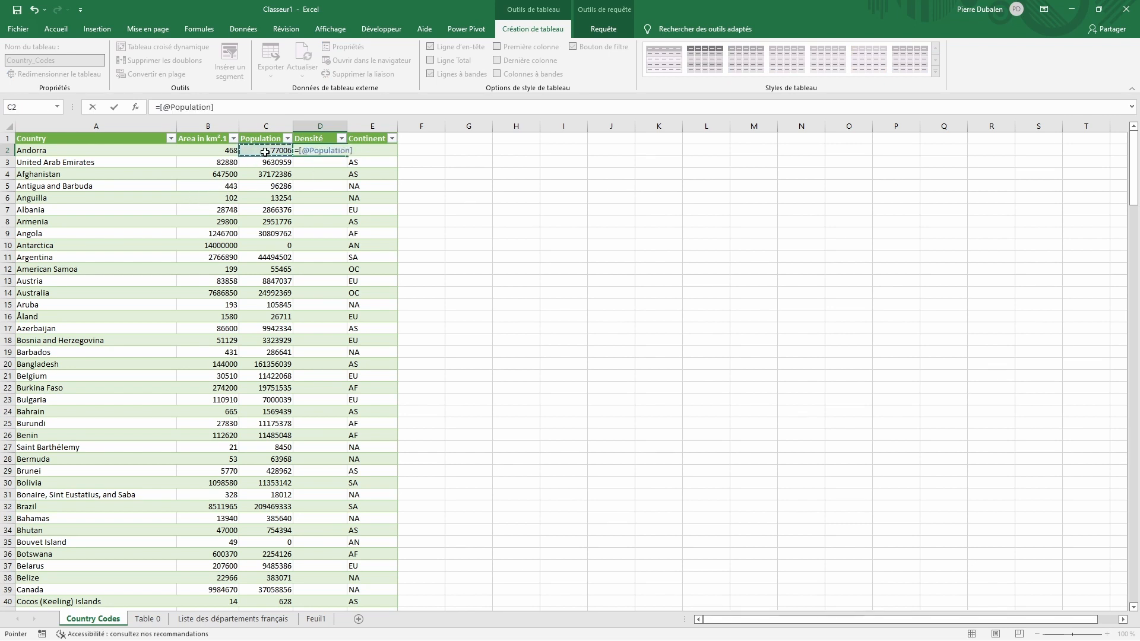
{"action": "type", "text": "/"}
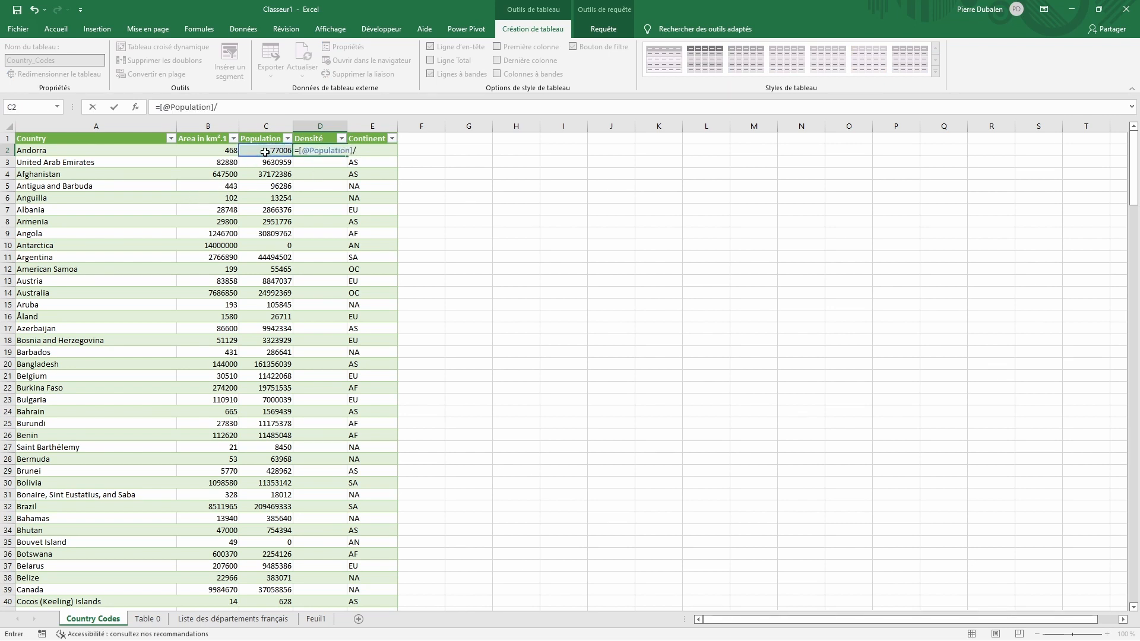
{"action": "left_click", "coordinate": [199, 151]}
{"action": "key", "text": "Return"}
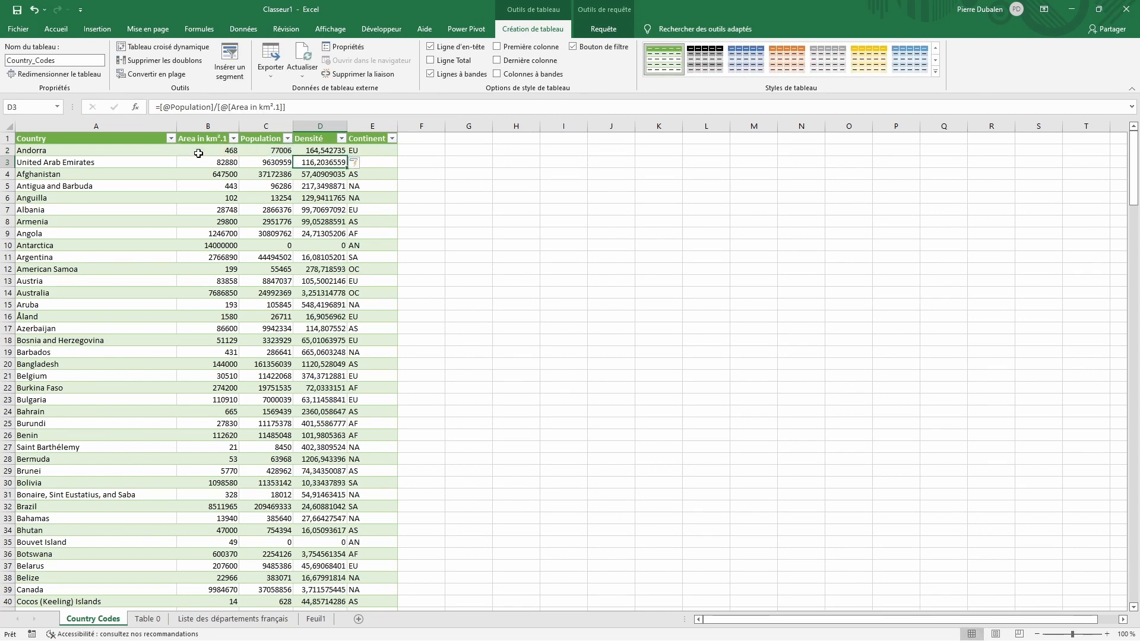
- Format the Densité values as Nombre with no decimal places
{"action": "left_click", "coordinate": [327, 131]}
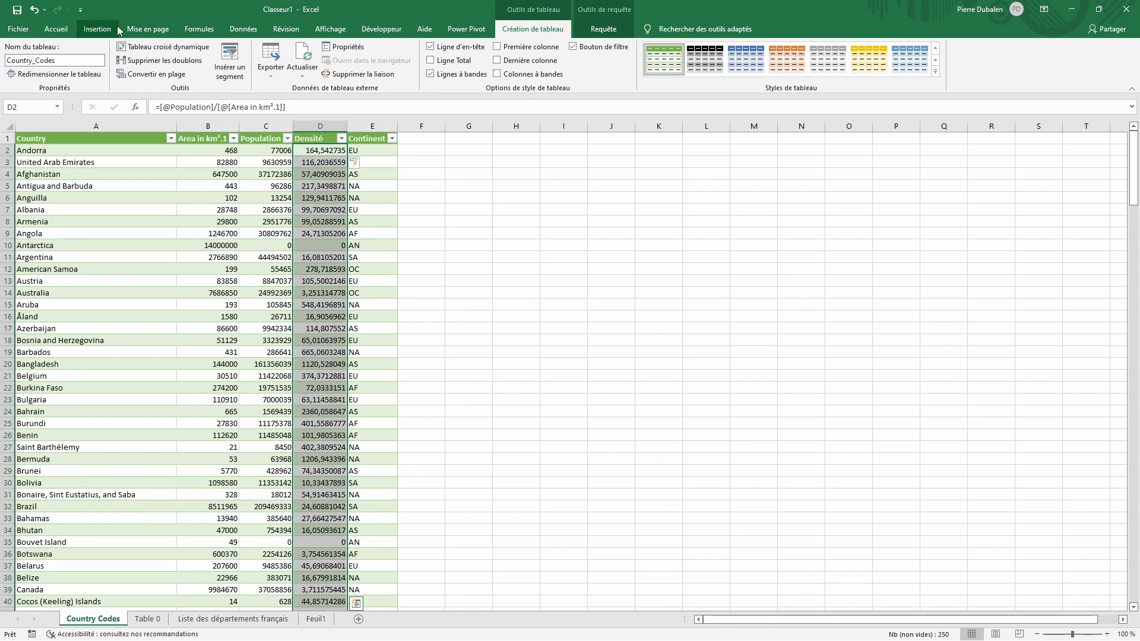
{"action": "left_click", "coordinate": [54, 29]}
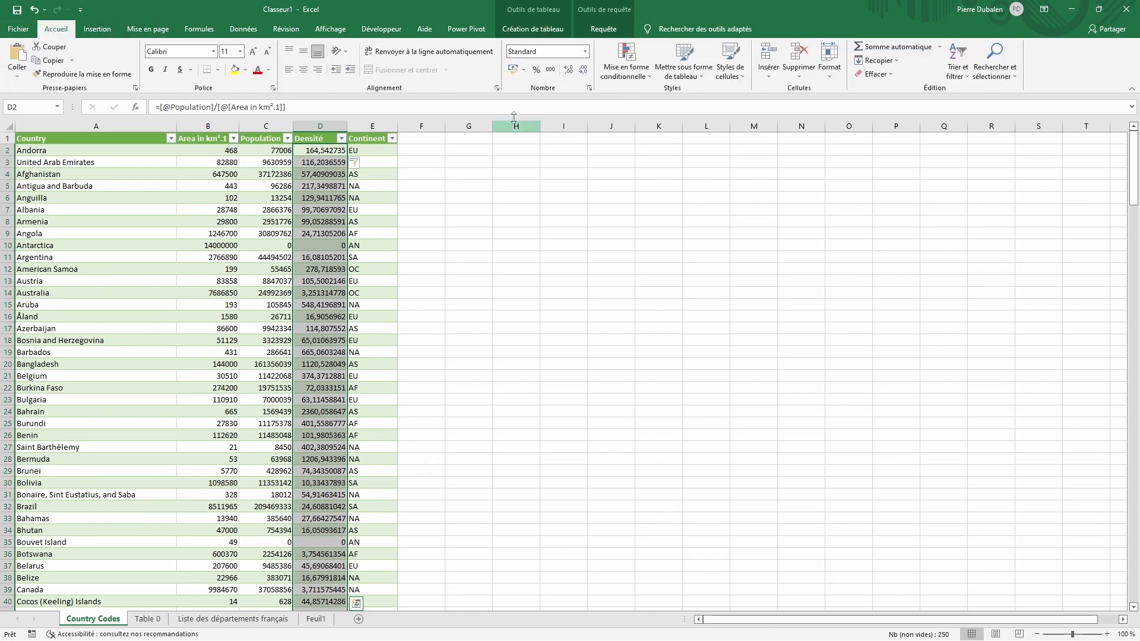
{"action": "left_click", "coordinate": [585, 51]}
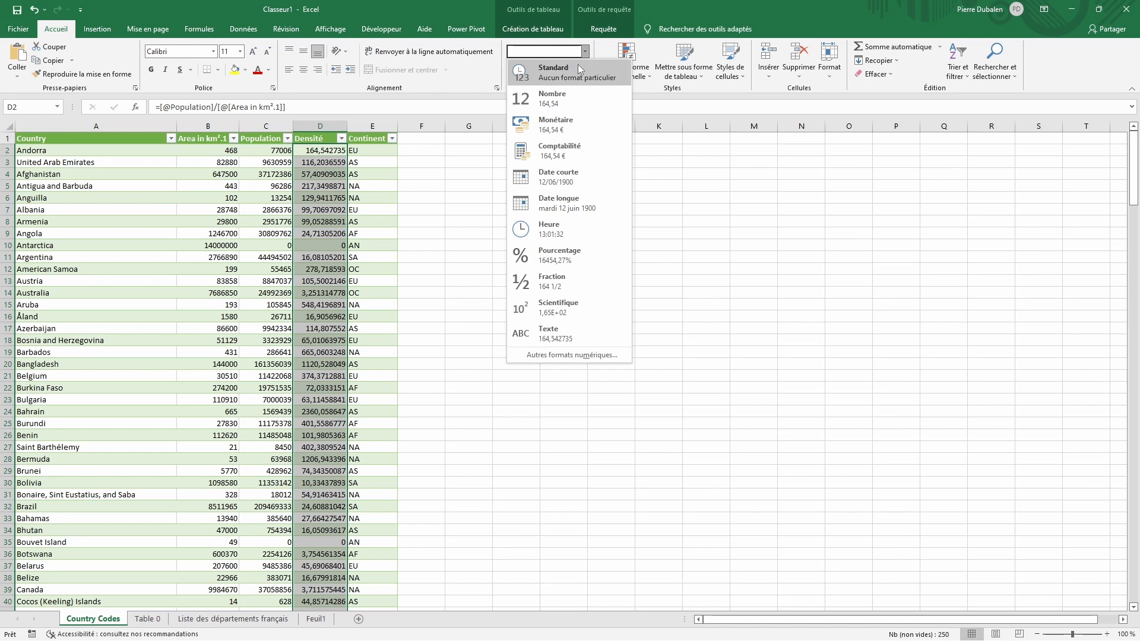
{"action": "left_click", "coordinate": [550, 98]}
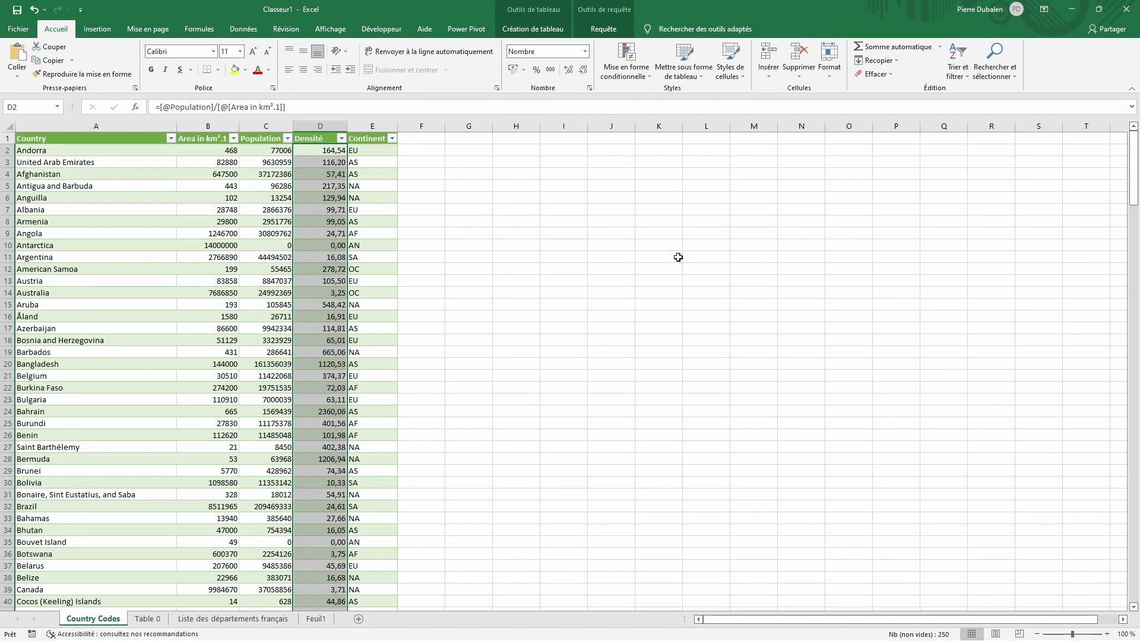
{"action": "left_click", "coordinate": [583, 69]}
{"action": "left_click", "coordinate": [583, 70]}
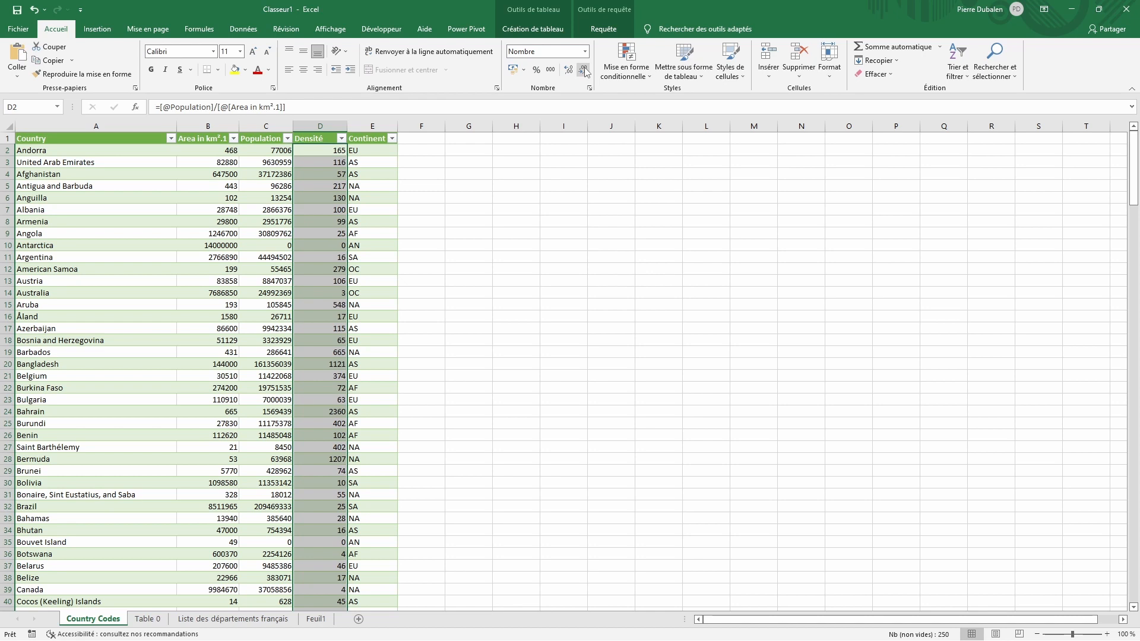
{"action": "left_click", "coordinate": [595, 353]}
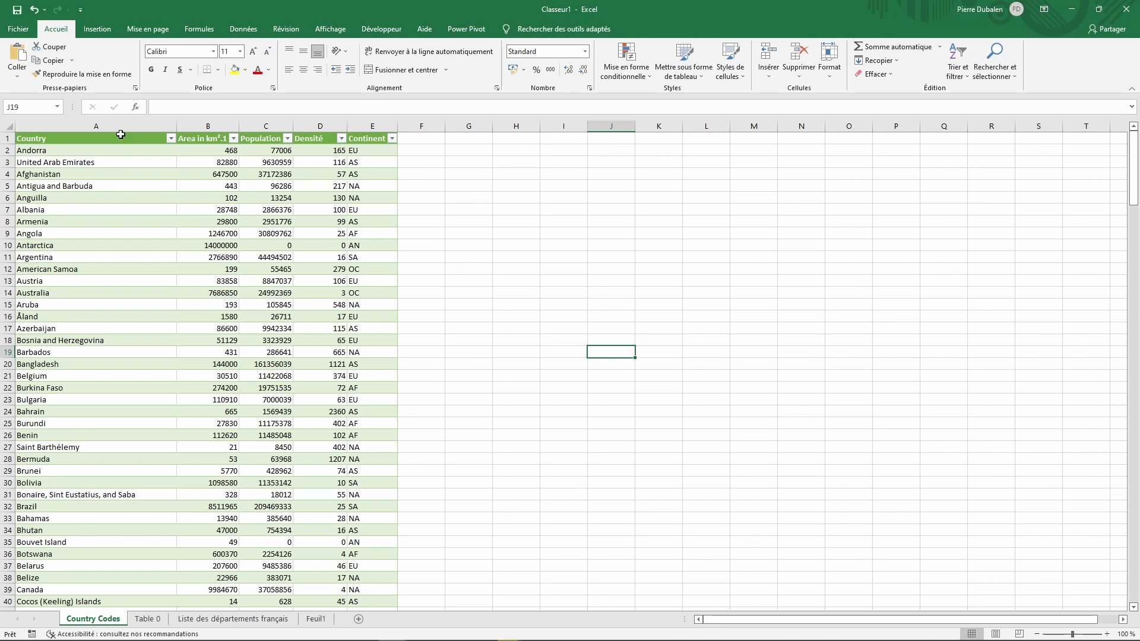
- Select the Country and Densité table columns together, including the Country header, as map data
{"action": "left_click", "coordinate": [121, 134]}
{"action": "left_click", "coordinate": [121, 132]}
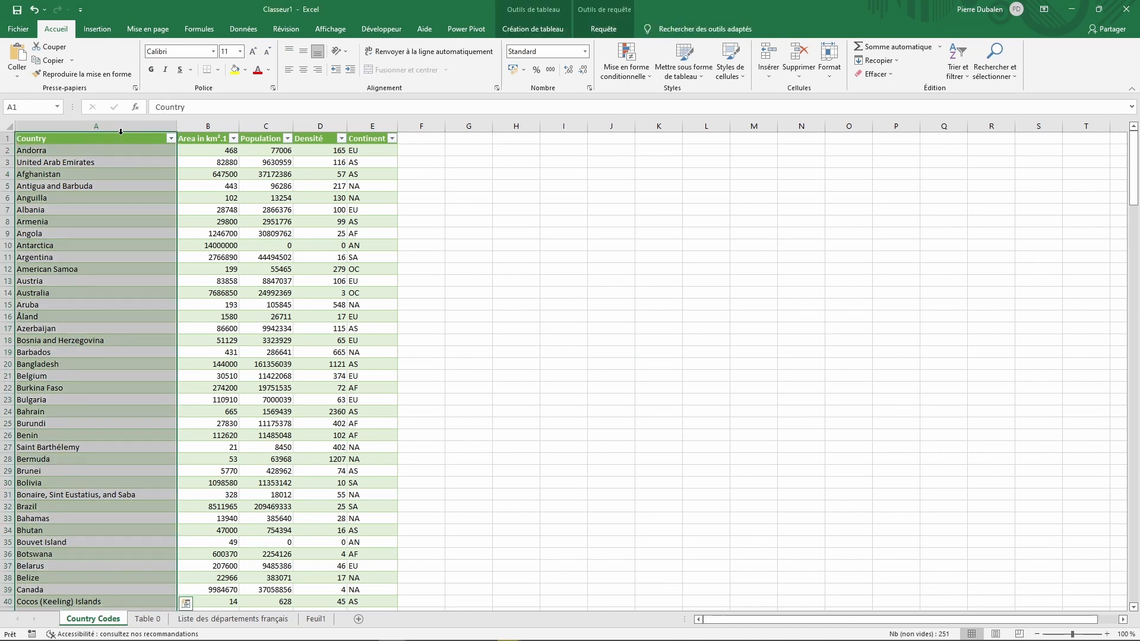
{"action": "left_click", "coordinate": [319, 131], "text": "ctrl"}
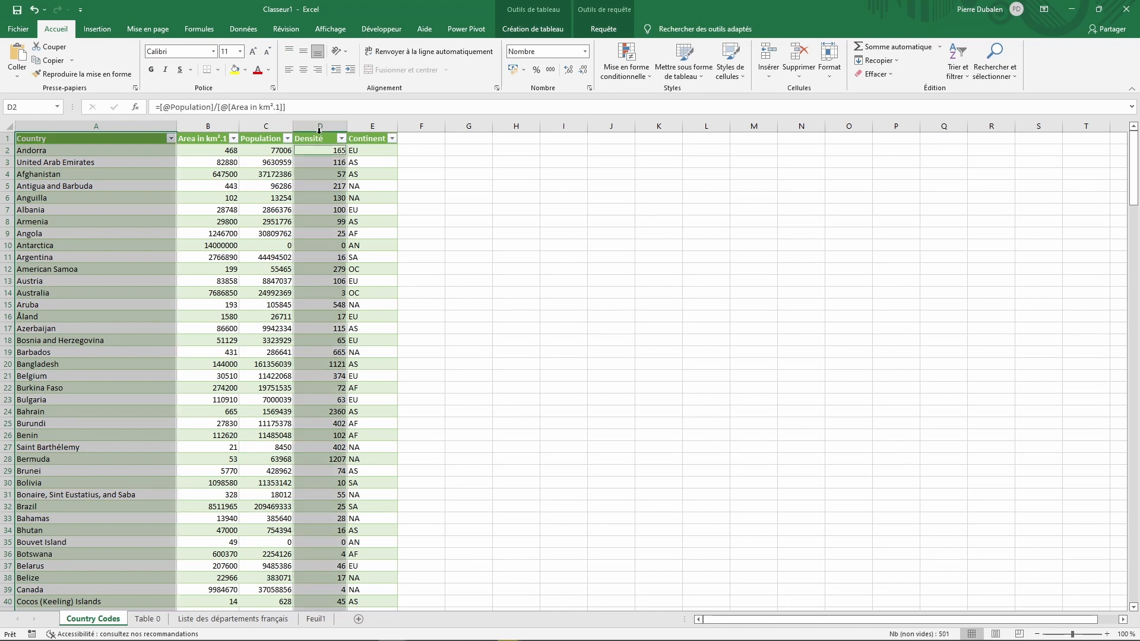
- Complete the selection of the Country and Densité columns including headers and insert a choropleth map chart from them
{"action": "left_click", "coordinate": [319, 132], "text": "ctrl"}
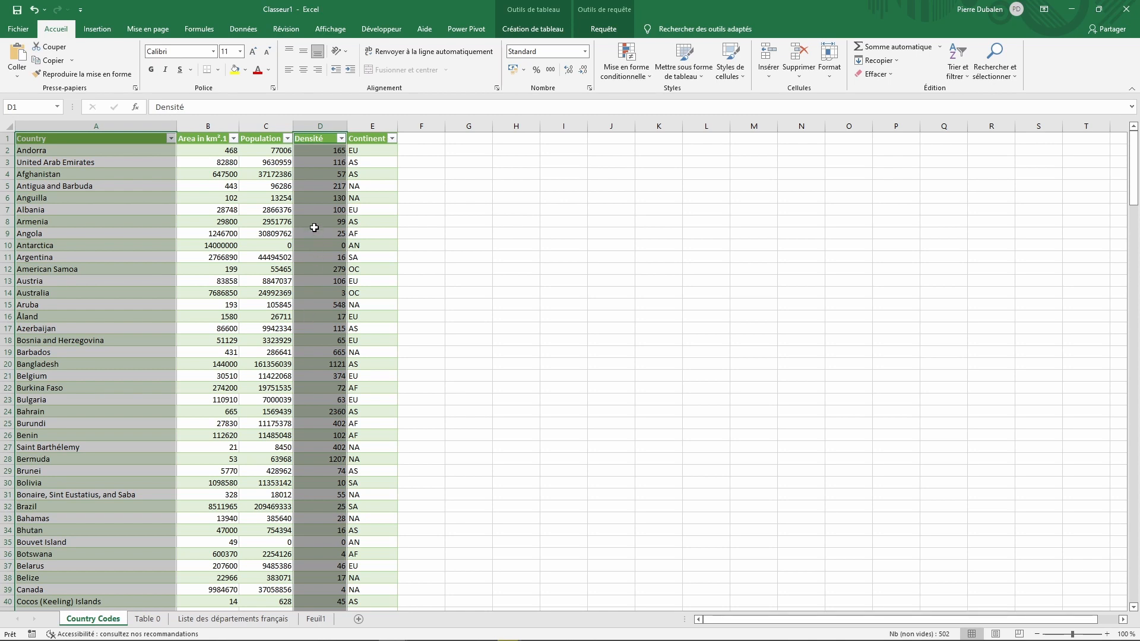
{"action": "left_click", "coordinate": [97, 28]}
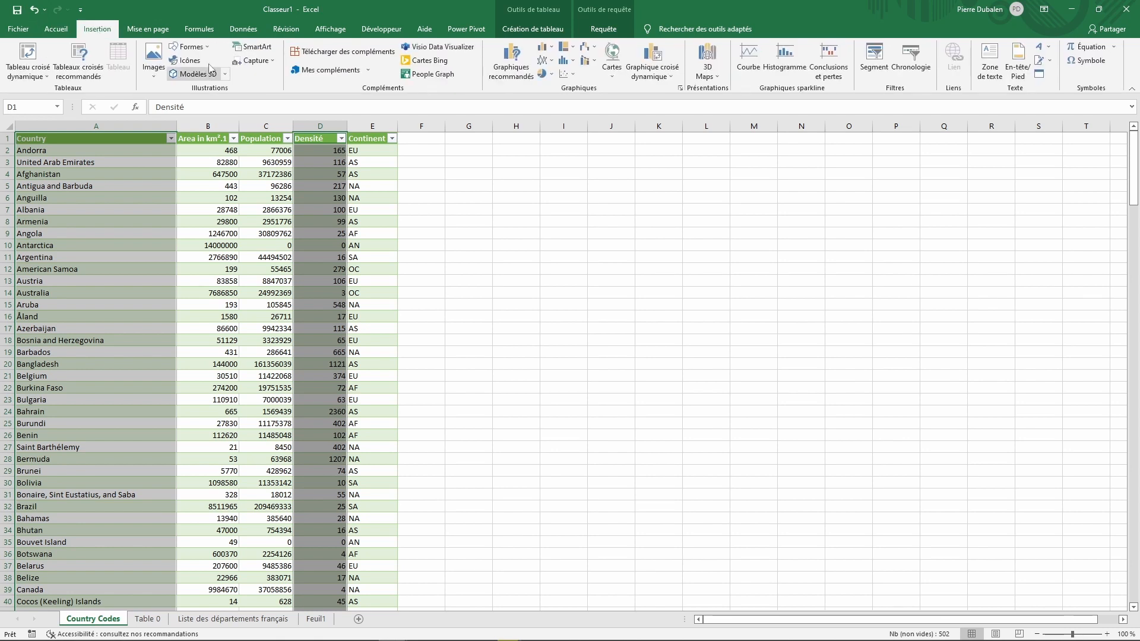
{"action": "left_click", "coordinate": [615, 82]}
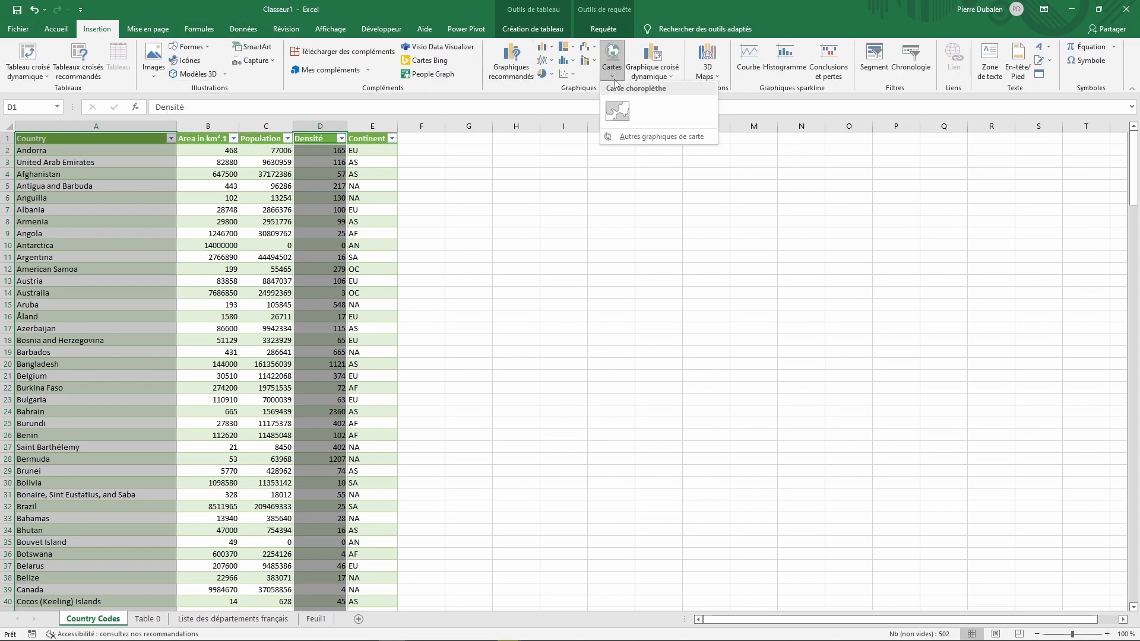
{"action": "left_click", "coordinate": [615, 114]}
- Move the map chart up beside the table's first rows and enlarge it to reach about column S, row 39
{"action": "left_click_drag", "start_coordinate": [495, 288], "coordinate": [495, 145]}
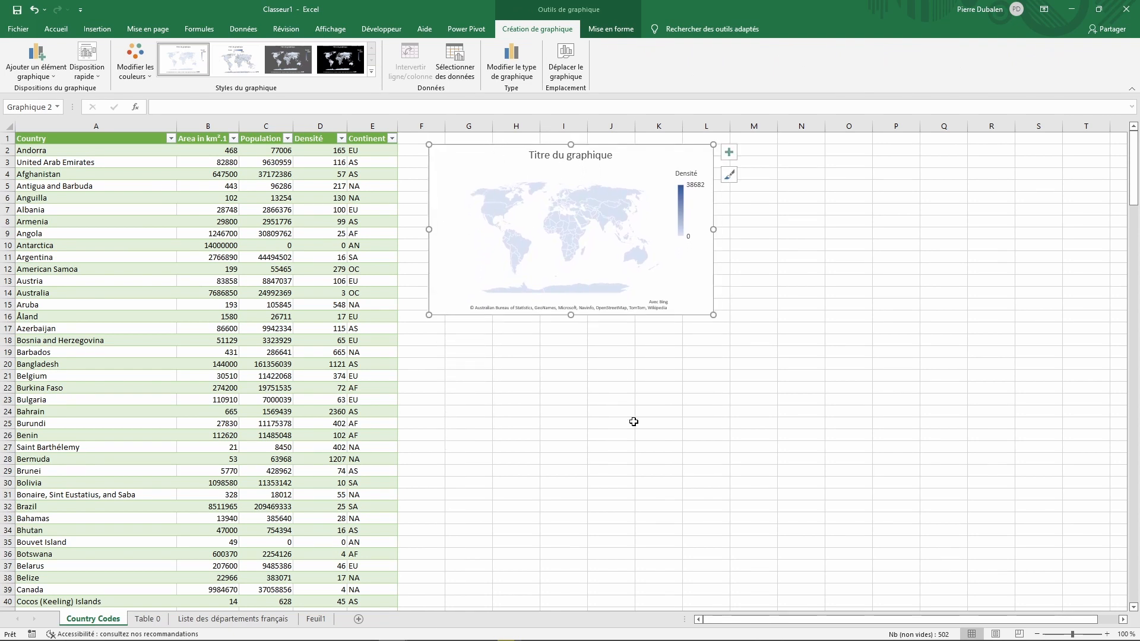
{"action": "left_click_drag", "start_coordinate": [712, 315], "coordinate": [1065, 583]}
{"action": "scroll", "coordinate": [808, 484], "scroll_direction": "up", "scroll_amount": 1}
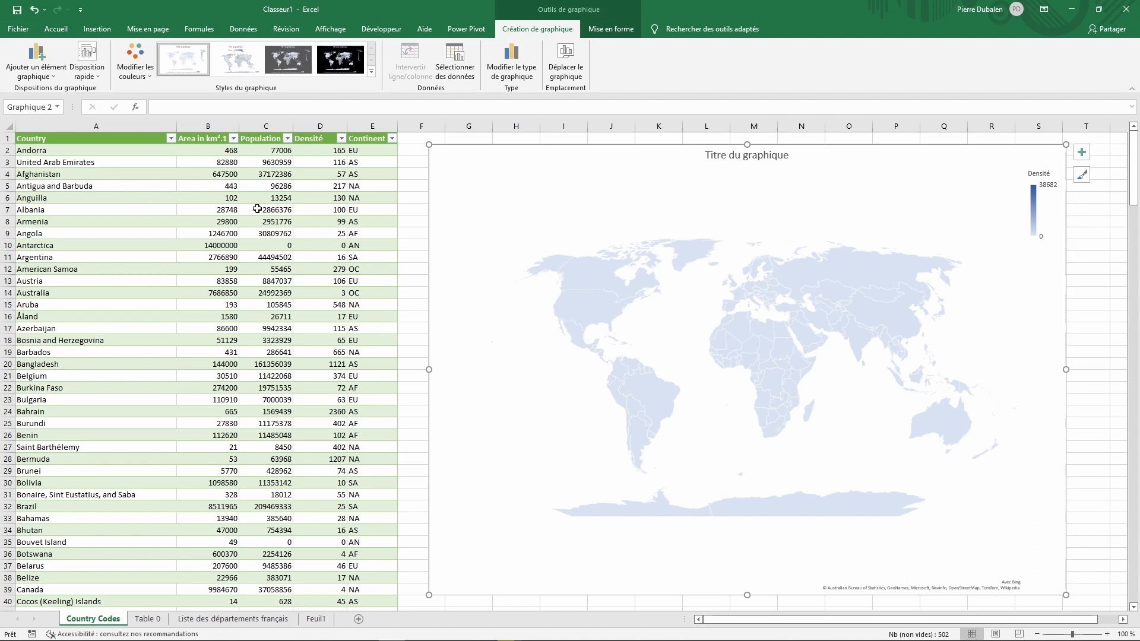
- Sort the table by Densité from largest to smallest and set the density of Vatican City and U.S. Outlying Islands to 0
{"action": "left_click", "coordinate": [341, 138]}
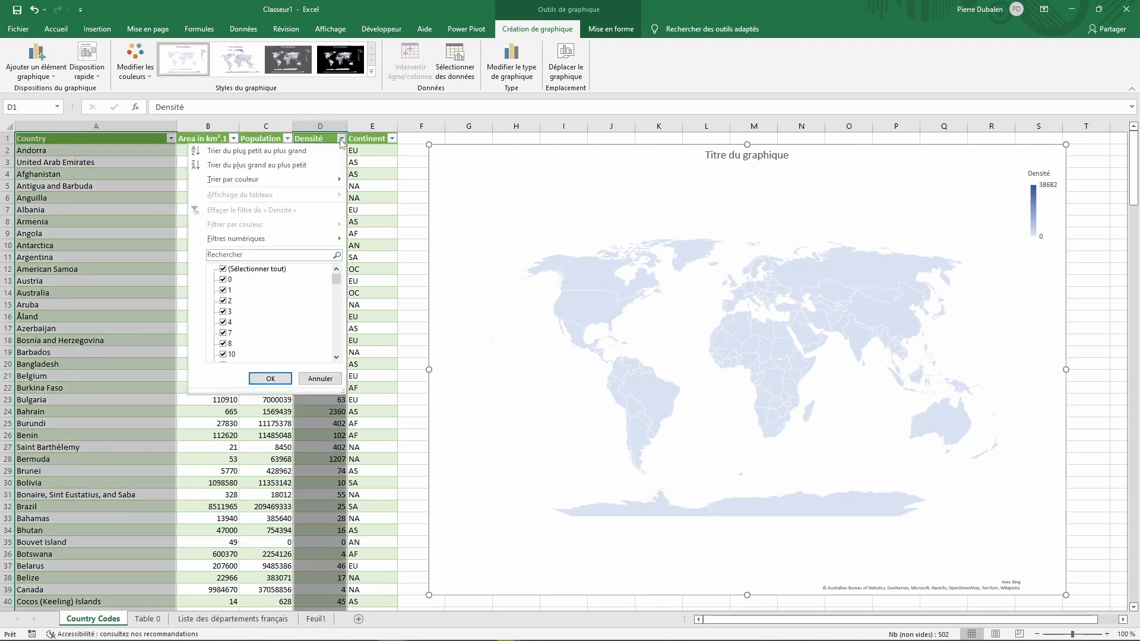
{"action": "left_click", "coordinate": [272, 166]}
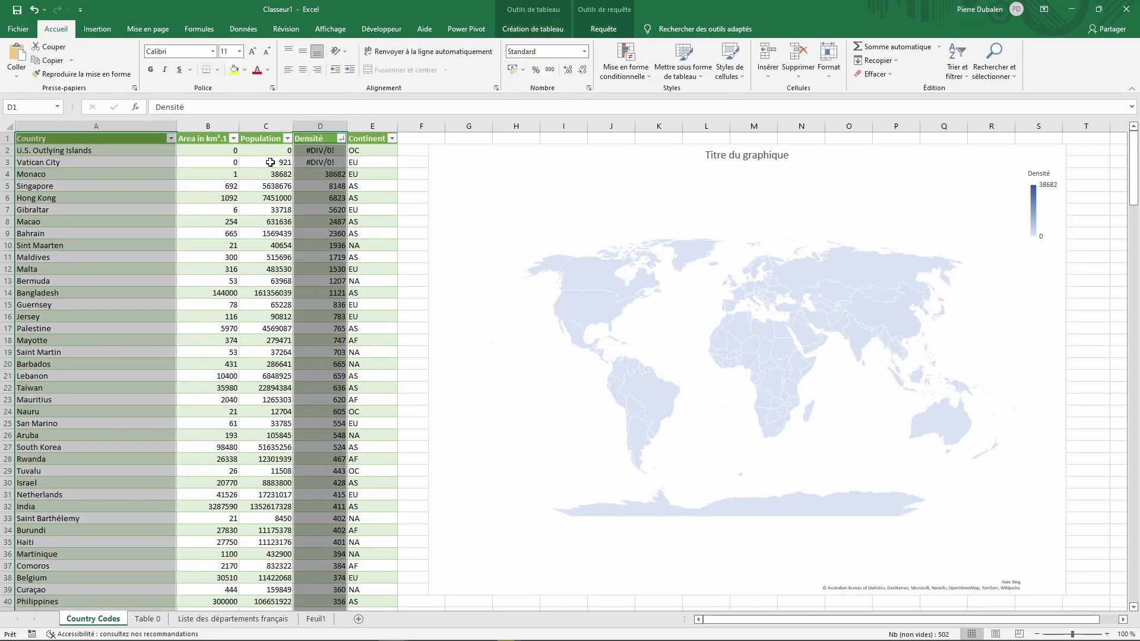
{"action": "left_click", "coordinate": [330, 152]}
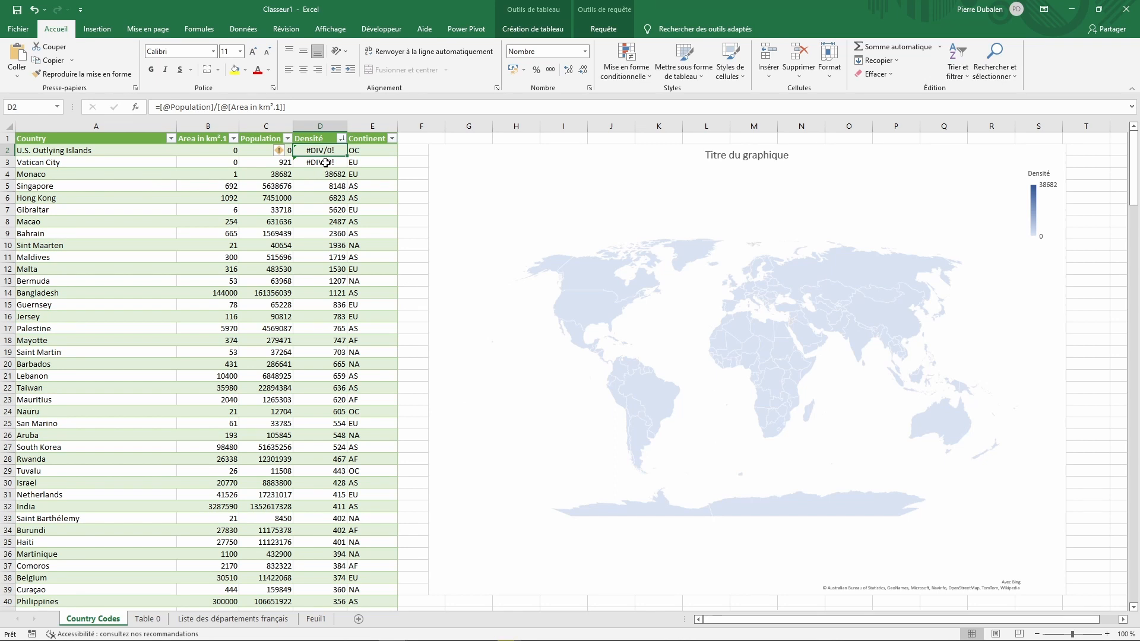
{"action": "left_click", "coordinate": [326, 163]}
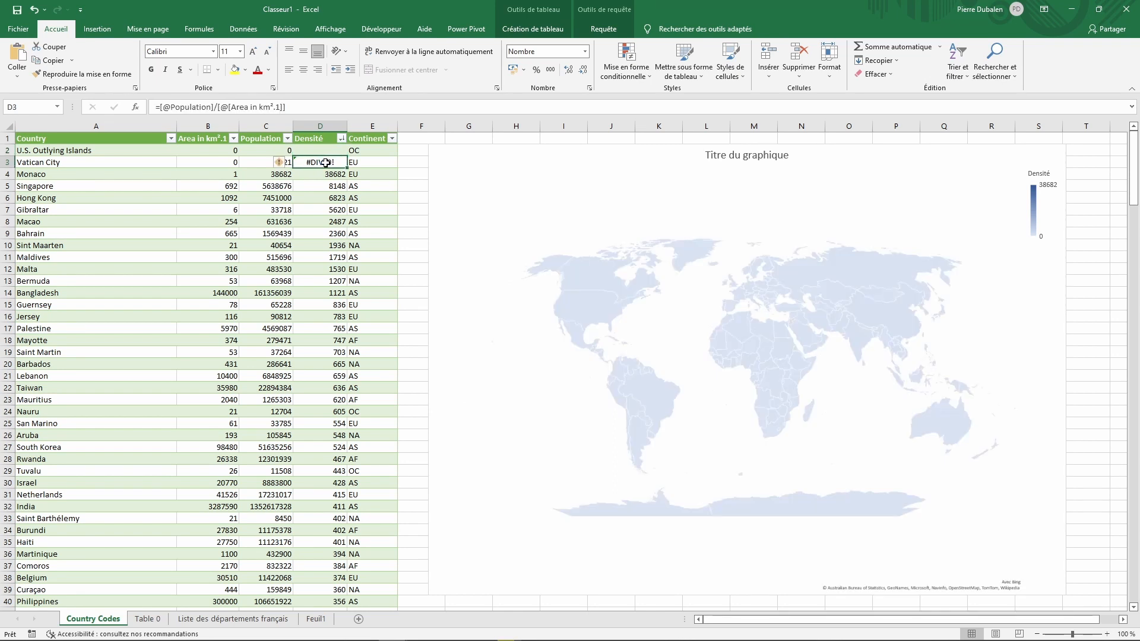
{"action": "type", "text": "0"}
{"action": "key", "text": "Up"}
{"action": "type", "text": "0"}
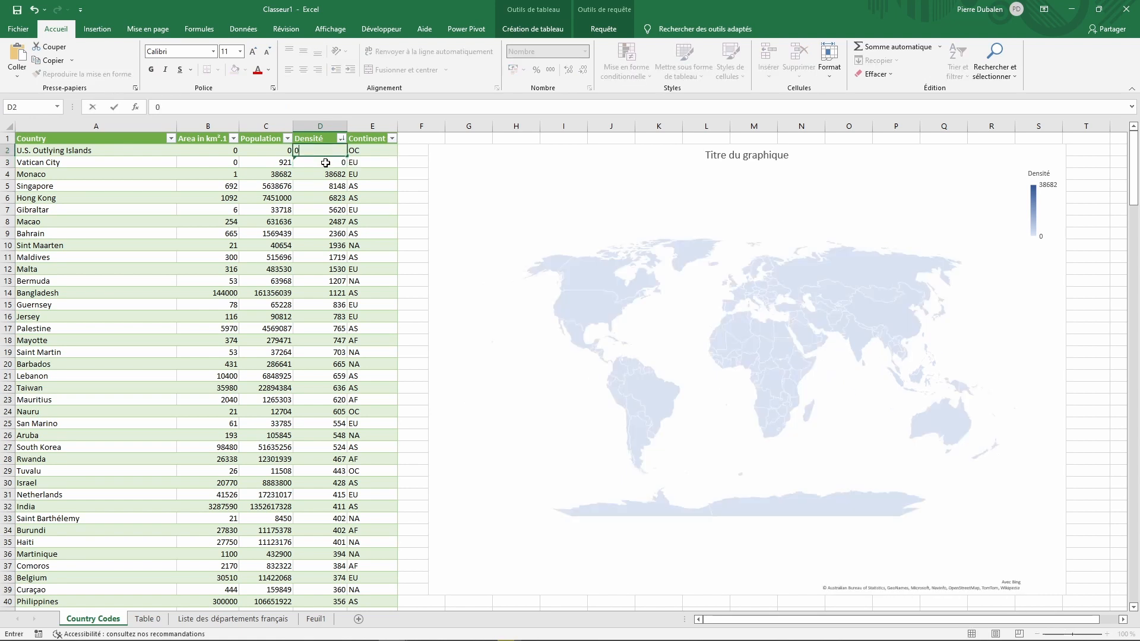
{"action": "key", "text": "Return"}
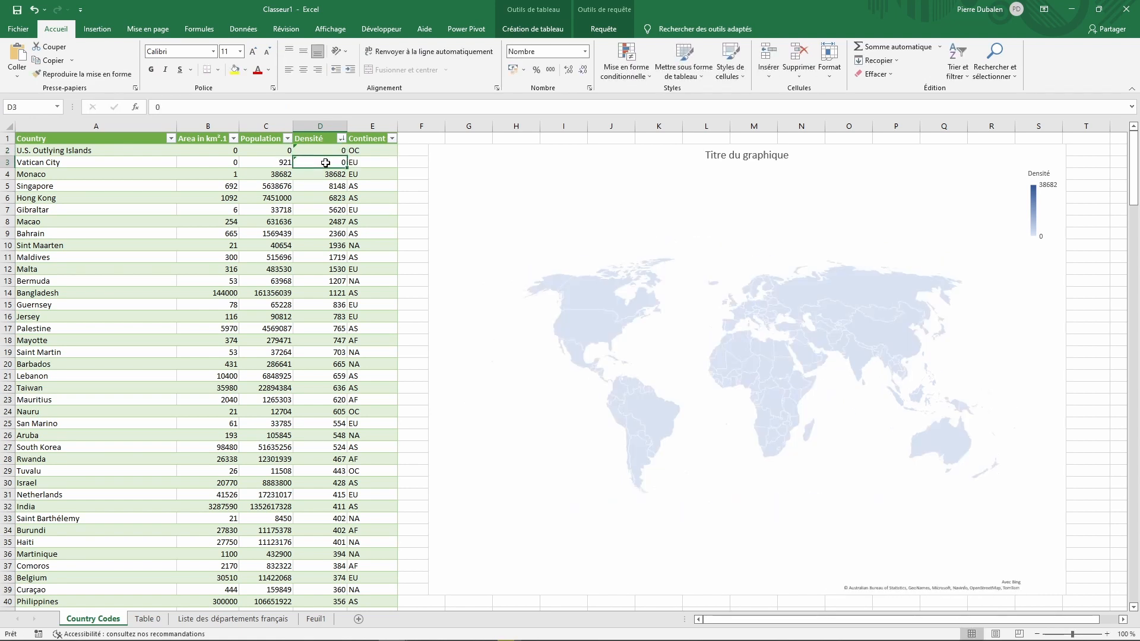
- Set the Densité values of Monaco, Singapore, Hong Kong, Gibraltar and Macao to 0
{"action": "key", "text": "Down"}
{"action": "type", "text": "0"}
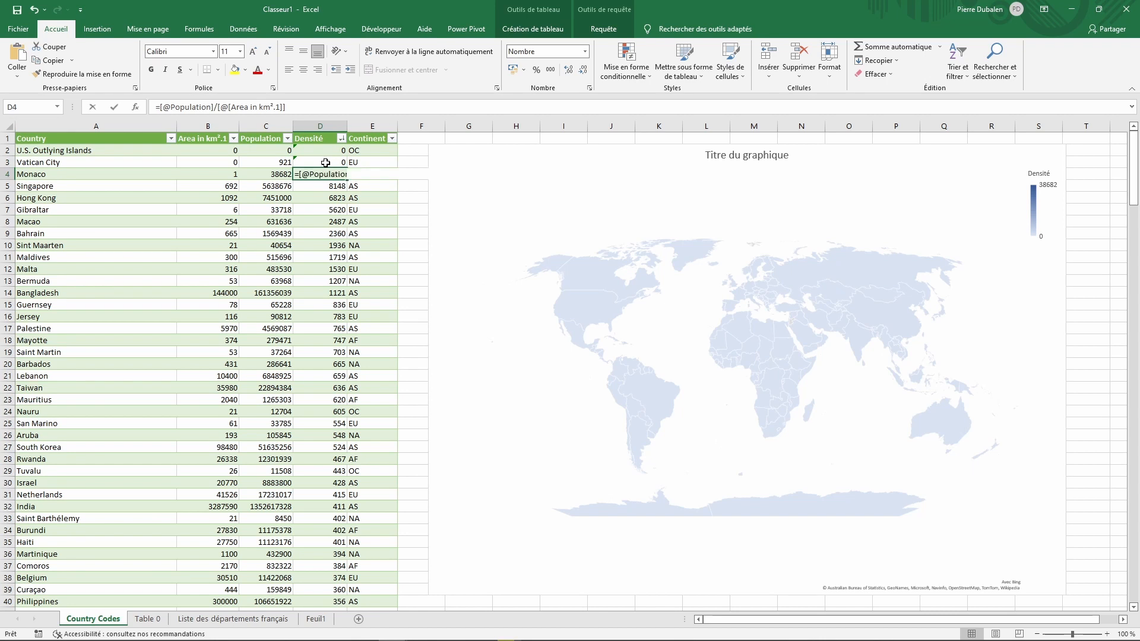
{"action": "key", "text": "Return"}
{"action": "type", "text": "0"}
{"action": "key", "text": "Return"}
{"action": "type", "text": "0"}
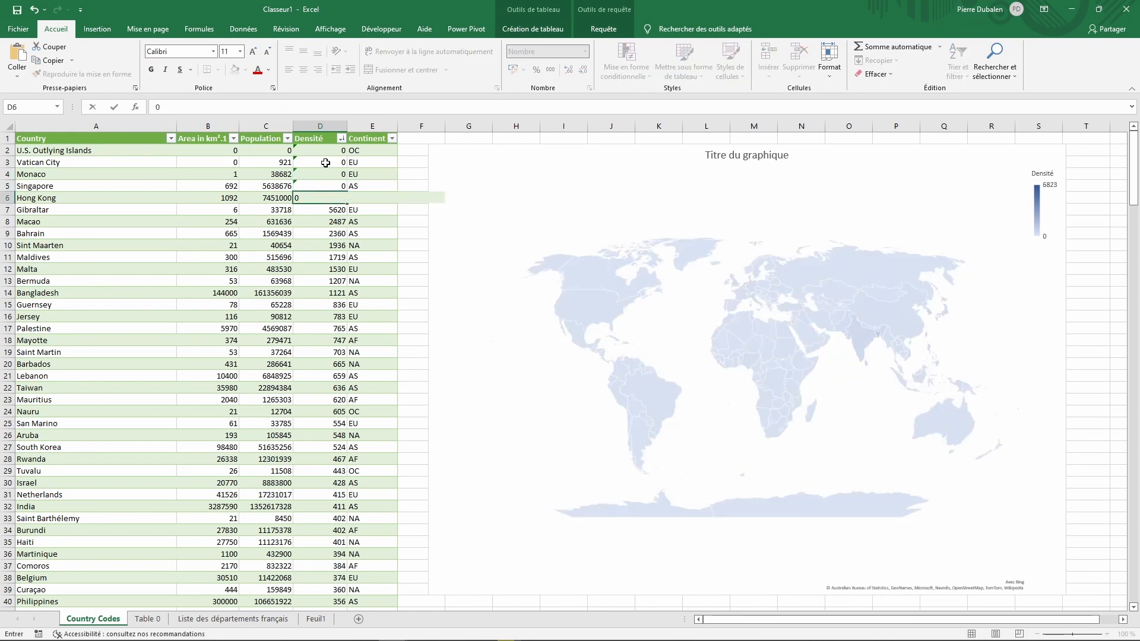
{"action": "key", "text": "Return"}
{"action": "type", "text": "0"}
{"action": "key", "text": "Return"}
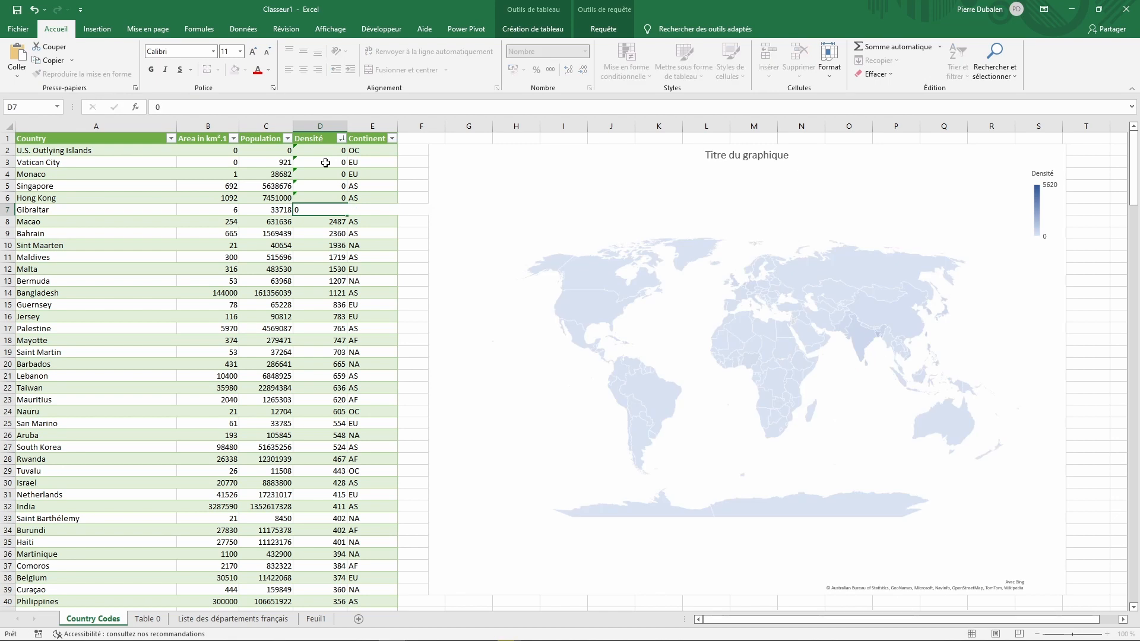
{"action": "type", "text": "0"}
{"action": "key", "text": "Return"}
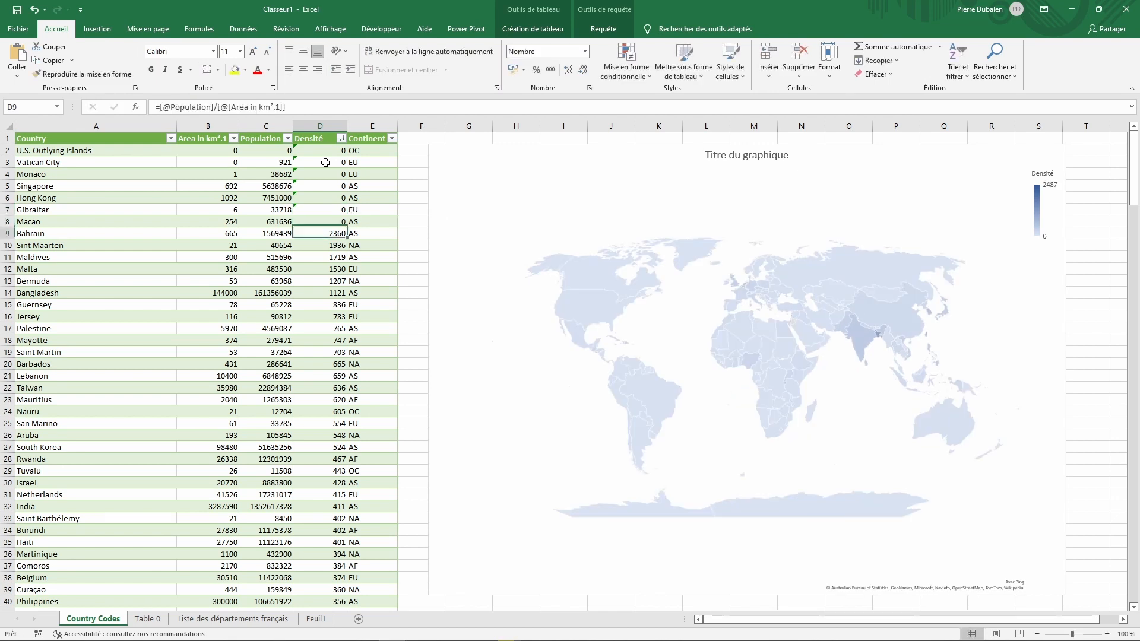
- Set the Densité values of Bahrain, Sint Maarten, Maldives, Malta and Bermuda to 0
{"action": "type", "text": "0"}
{"action": "key", "text": "Return"}
{"action": "type", "text": "0"}
{"action": "key", "text": "Return"}
{"action": "type", "text": "0"}
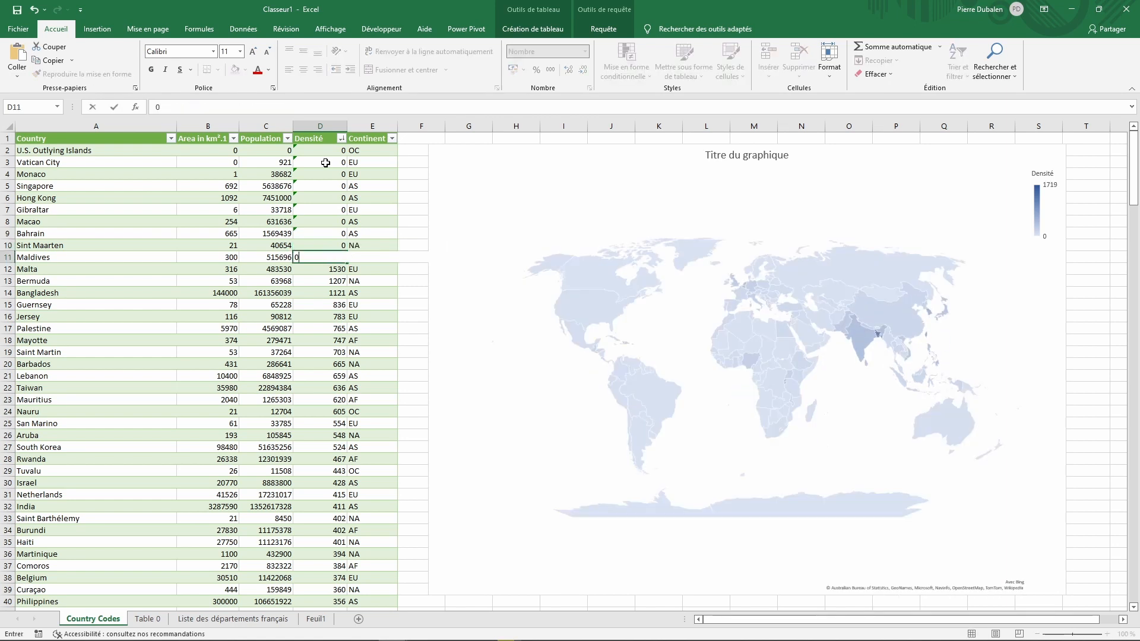
{"action": "key", "text": "Return"}
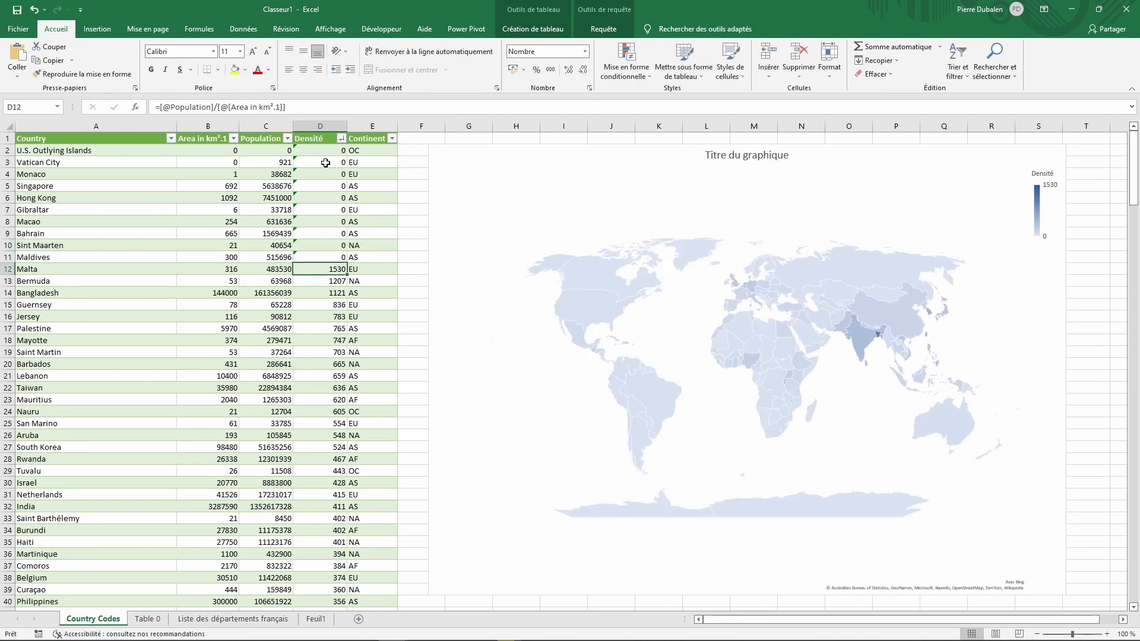
{"action": "type", "text": "0"}
{"action": "key", "text": "Return"}
{"action": "type", "text": "0"}
{"action": "key", "text": "Return"}
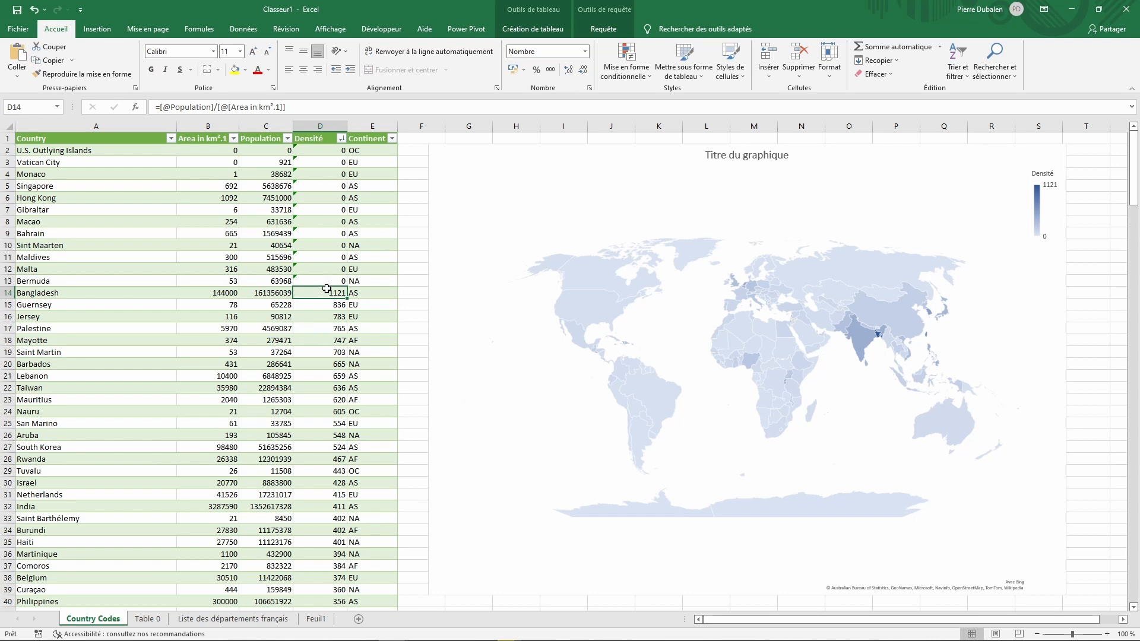
- Set the Densité values of Bangladesh, Guernsey and Jersey to 0
{"action": "type", "text": "0"}
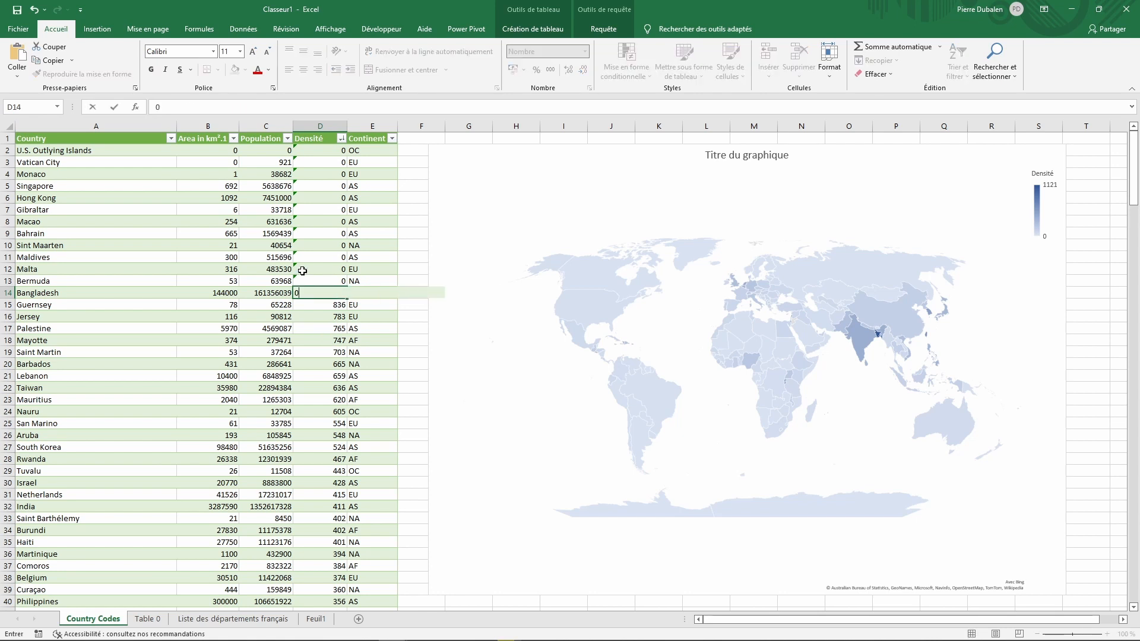
{"action": "key", "text": "Return"}
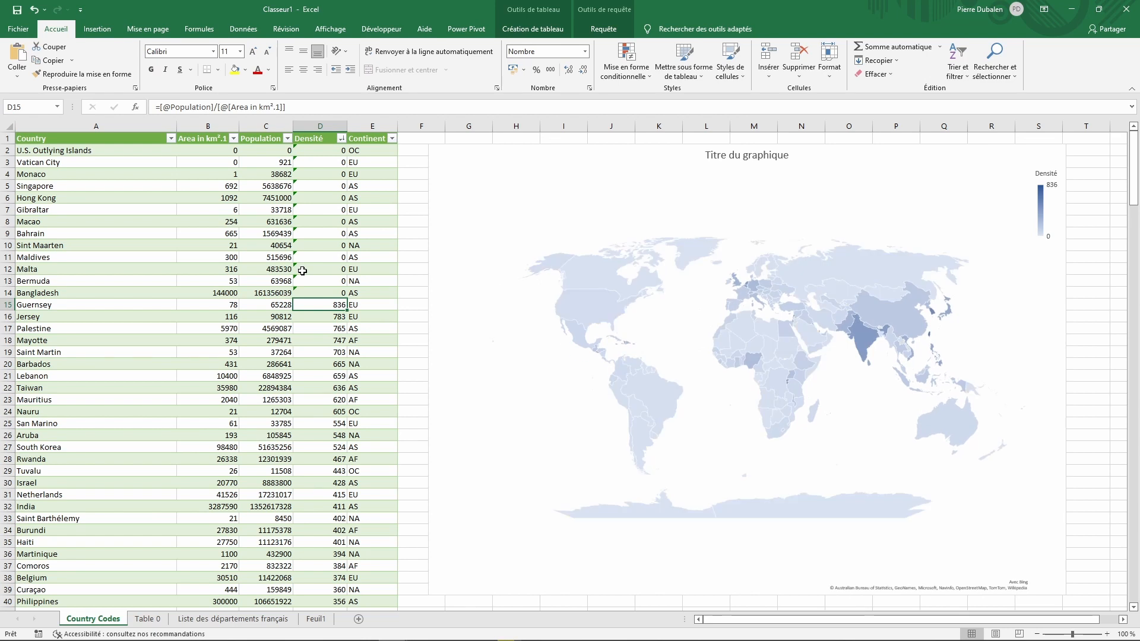
{"action": "type", "text": "0"}
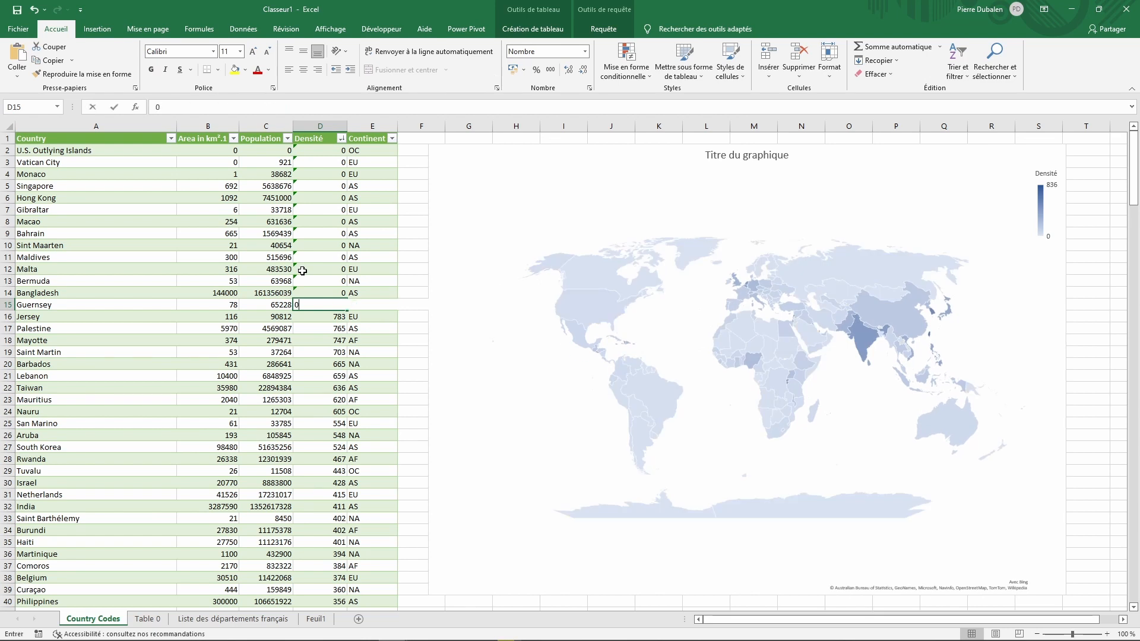
{"action": "key", "text": "Return"}
{"action": "type", "text": "0"}
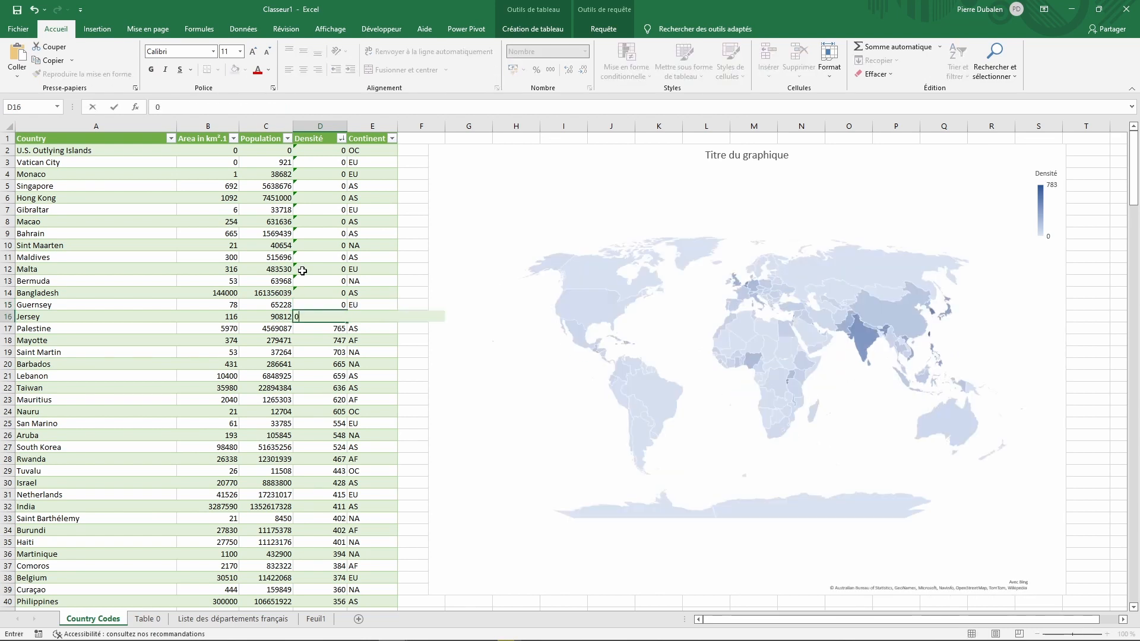
{"action": "key", "text": "Return"}
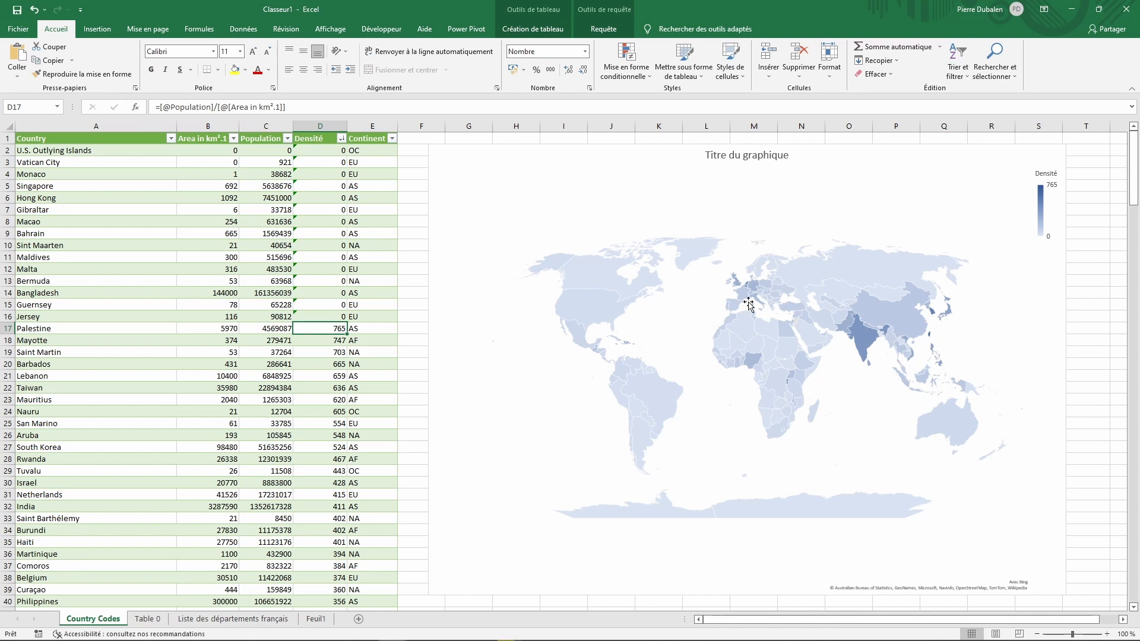
{"action": "mouse_move", "coordinate": [734, 319]}
{"action": "left_click", "coordinate": [596, 146]}
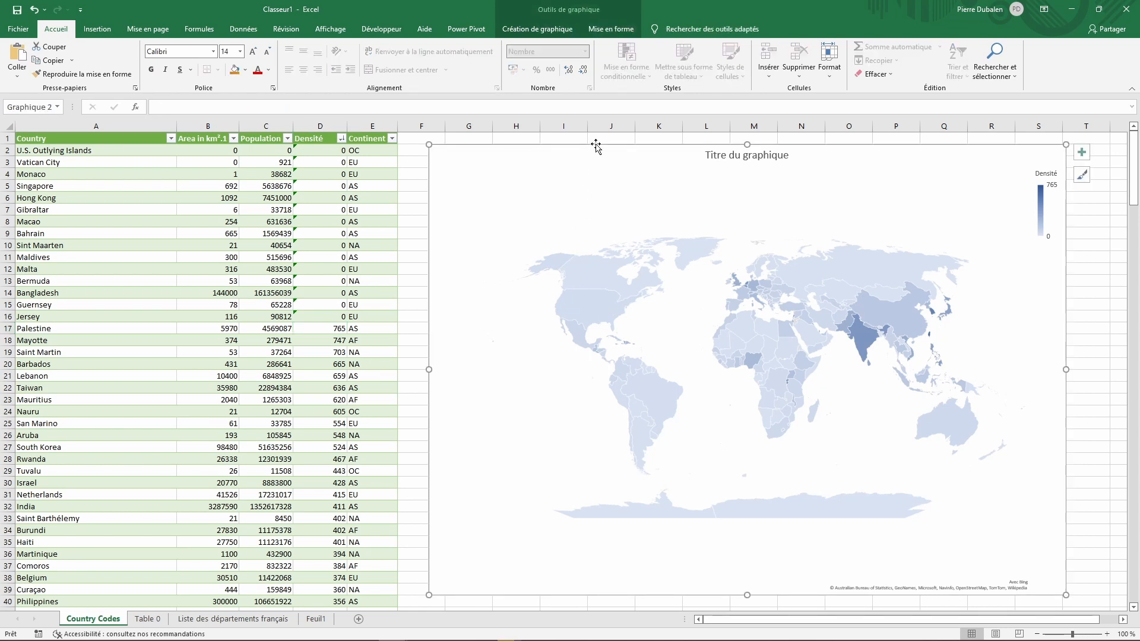
{"action": "left_click", "coordinate": [585, 213]}
{"action": "right_click", "coordinate": [585, 212]}
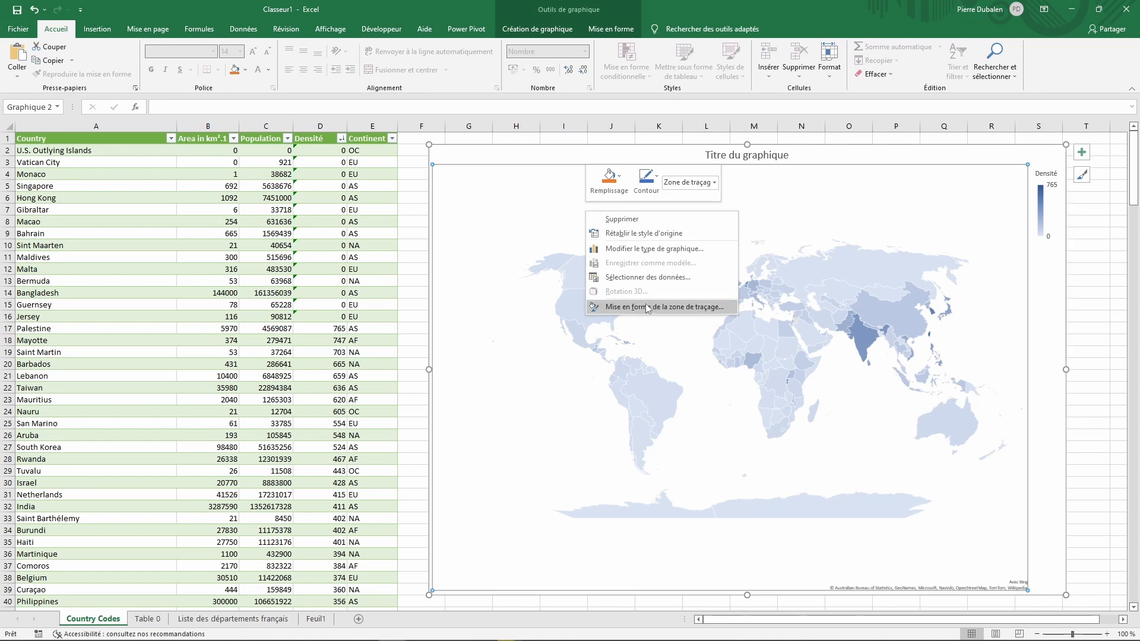
{"action": "left_click", "coordinate": [543, 224]}
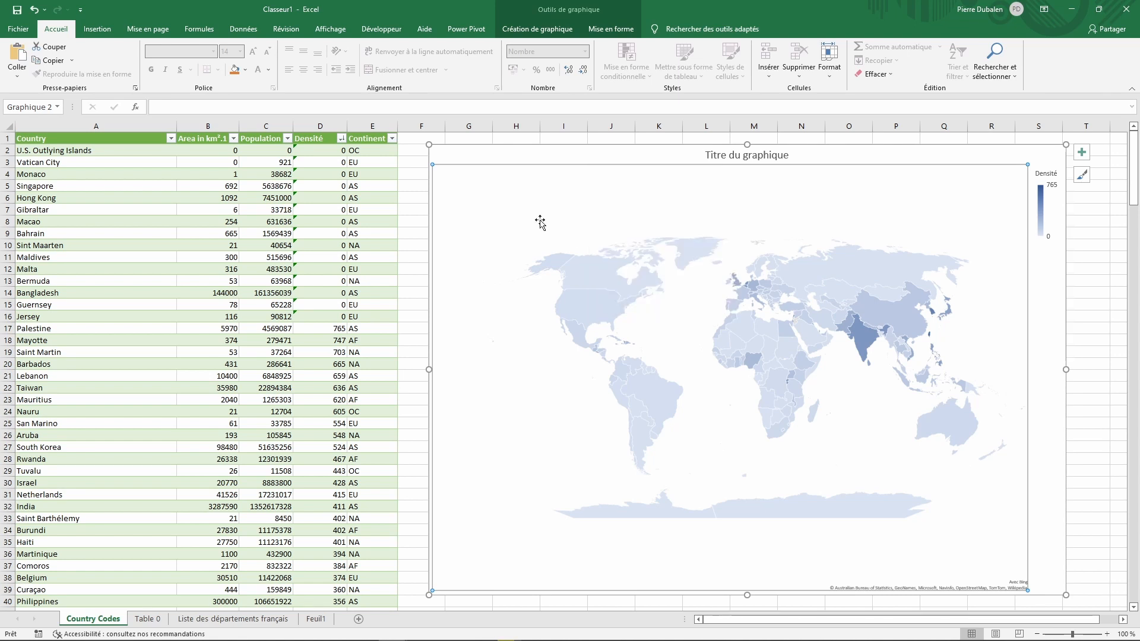
- Open the formatting options of the map's Densité data series, keeping the whole chart in view
{"action": "right_click", "coordinate": [570, 267]}
{"action": "left_click", "coordinate": [647, 376]}
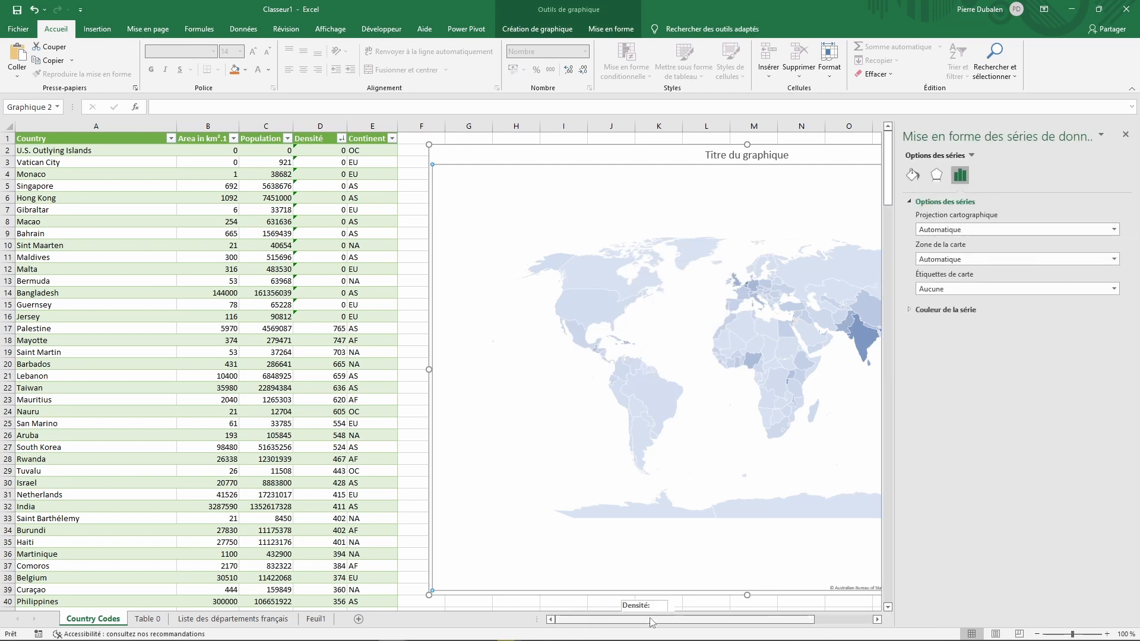
{"action": "left_click_drag", "start_coordinate": [651, 622], "coordinate": [681, 621]}
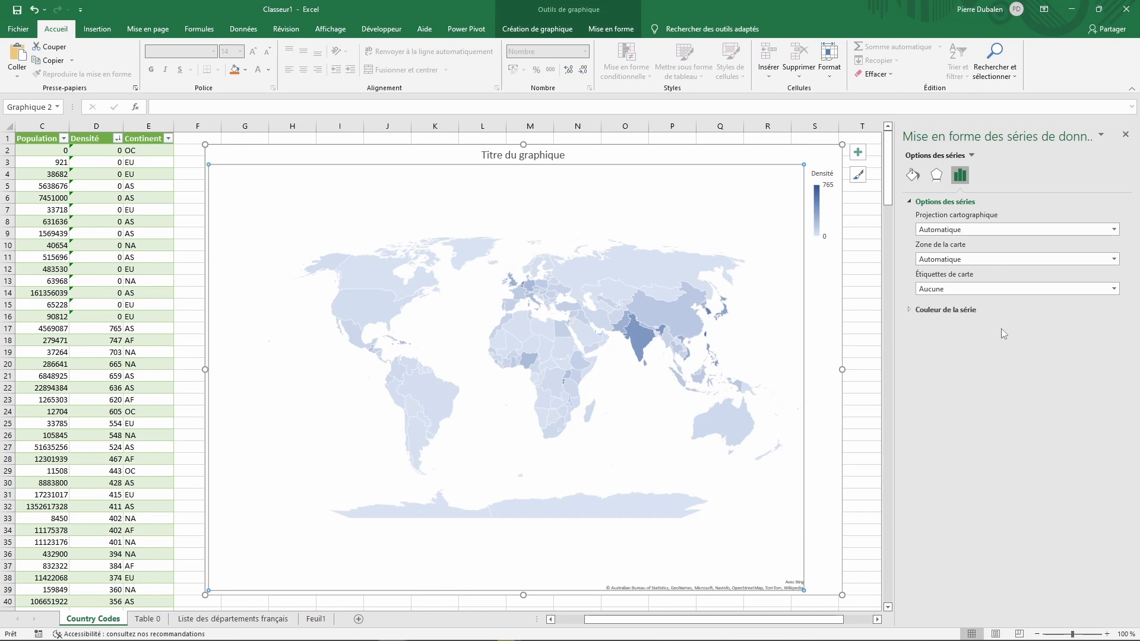
- Switch the map projection to Mercator and inspect Greenland and Africa on the map
{"action": "left_click", "coordinate": [1115, 231]}
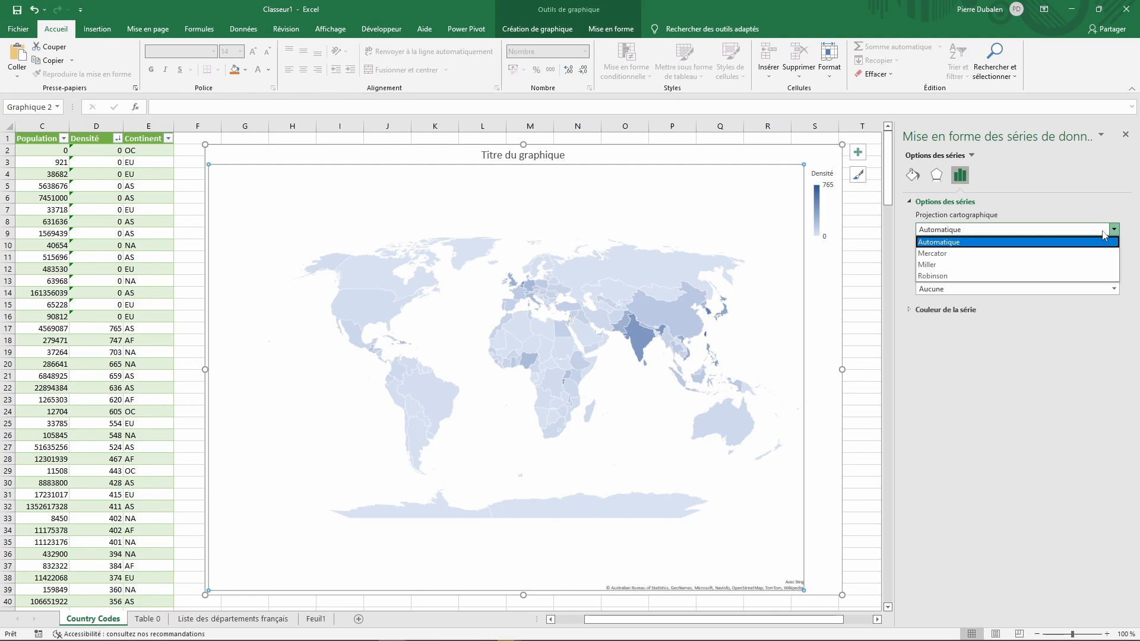
{"action": "left_click", "coordinate": [937, 254]}
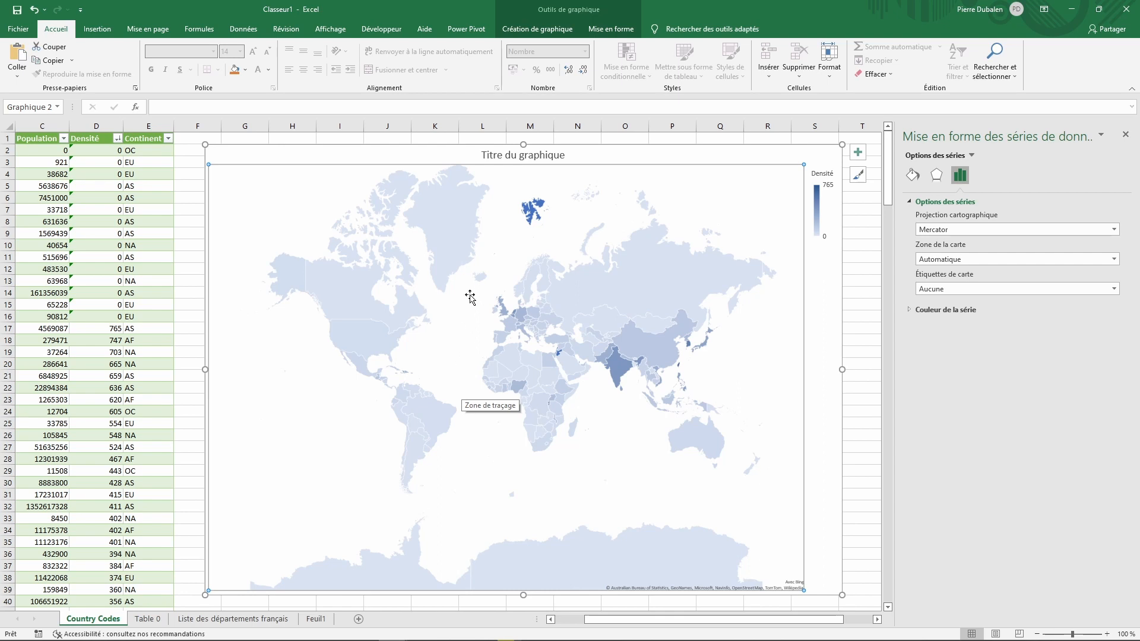
{"action": "mouse_move", "coordinate": [475, 231]}
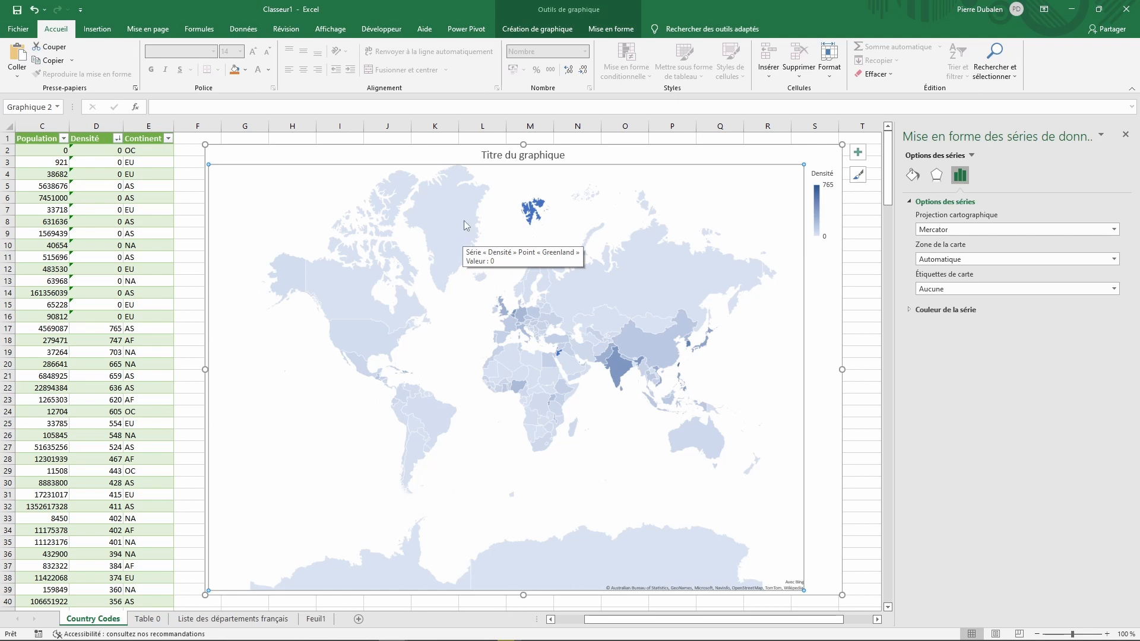
{"action": "mouse_move", "coordinate": [536, 386]}
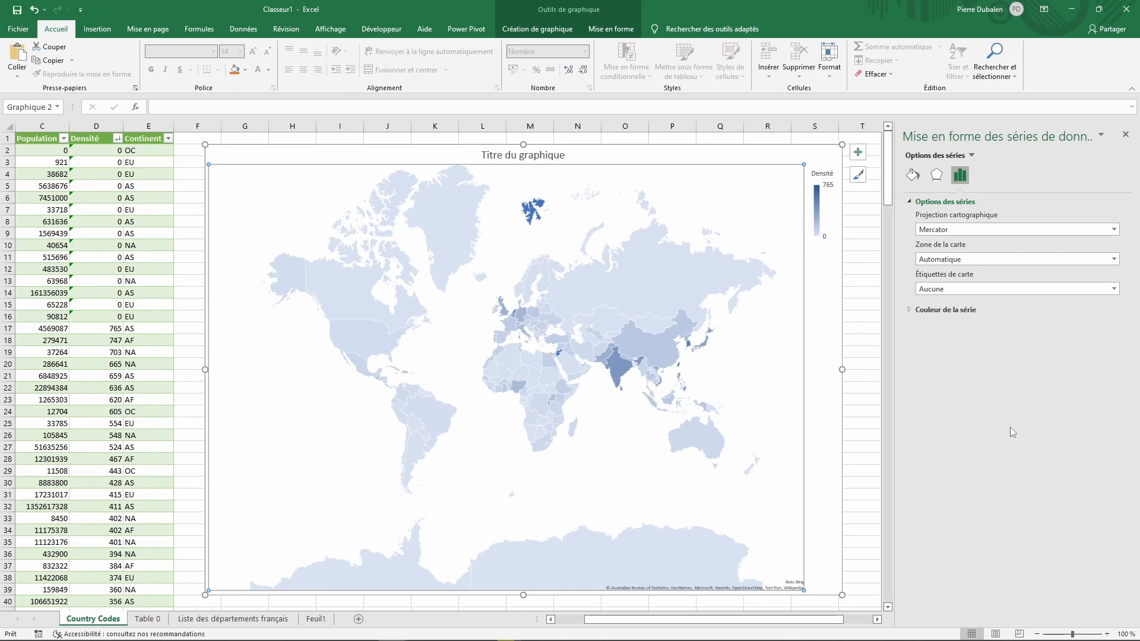
- Set the map projection of the Densité series to Miller
{"action": "left_click", "coordinate": [1102, 232]}
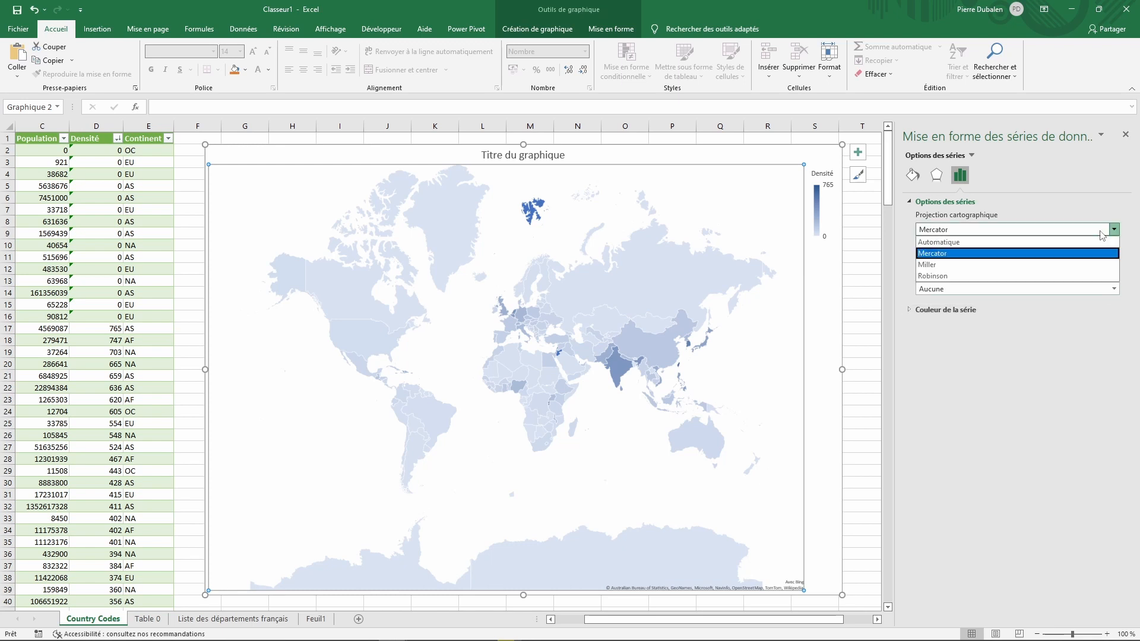
{"action": "left_click", "coordinate": [936, 265]}
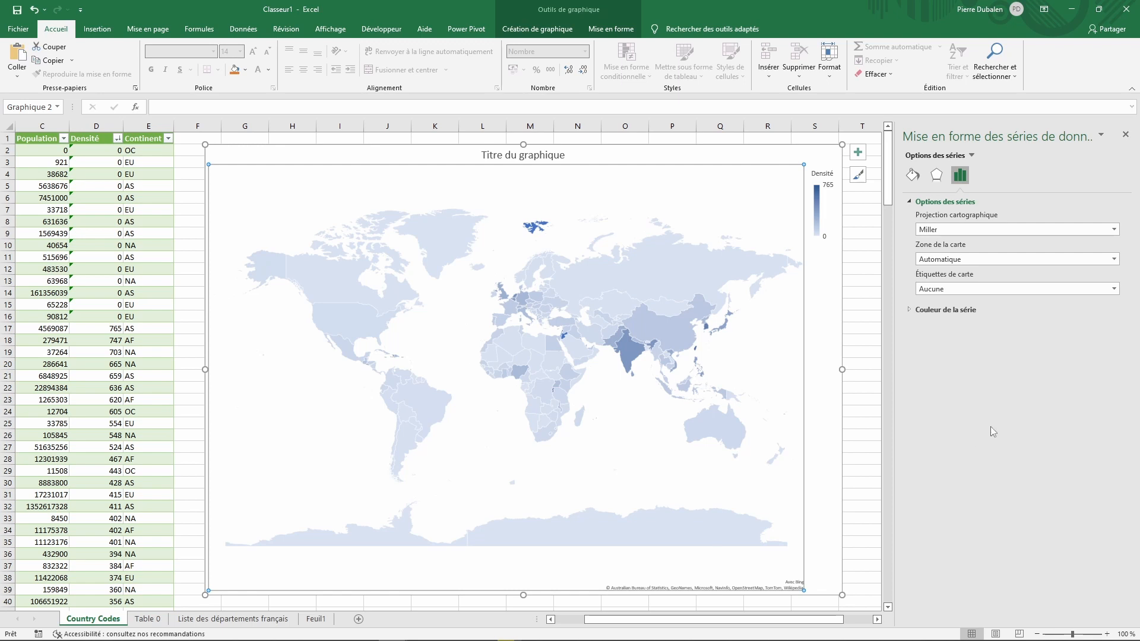
- Set the map projection of the Densité series to Robinson and review the available map area and map label choices
{"action": "left_click", "coordinate": [1029, 229]}
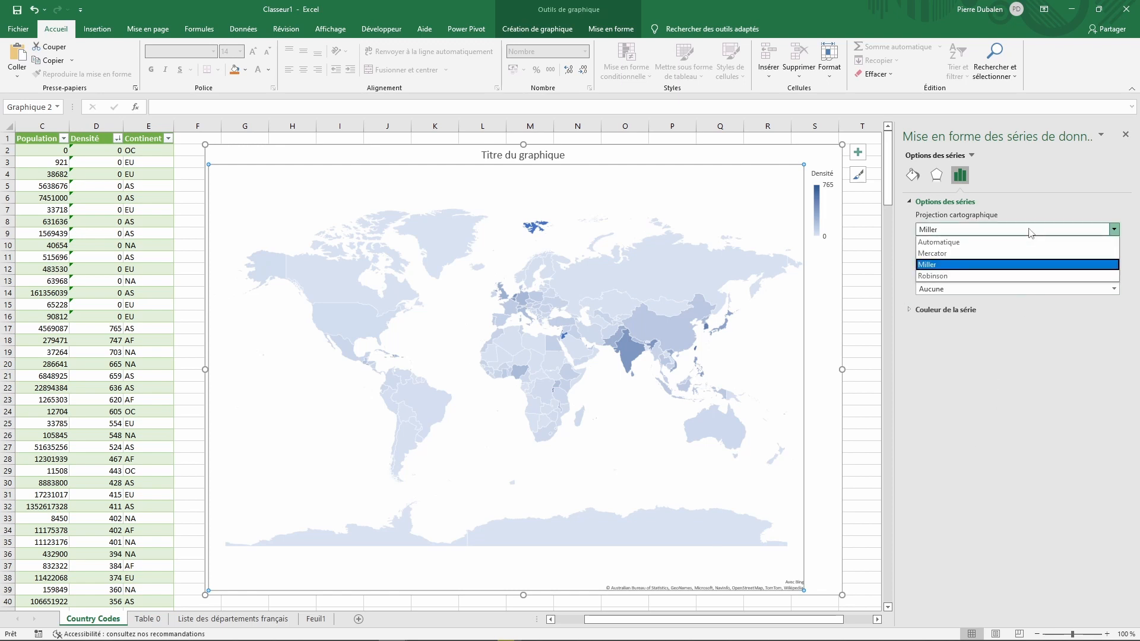
{"action": "left_click", "coordinate": [937, 277]}
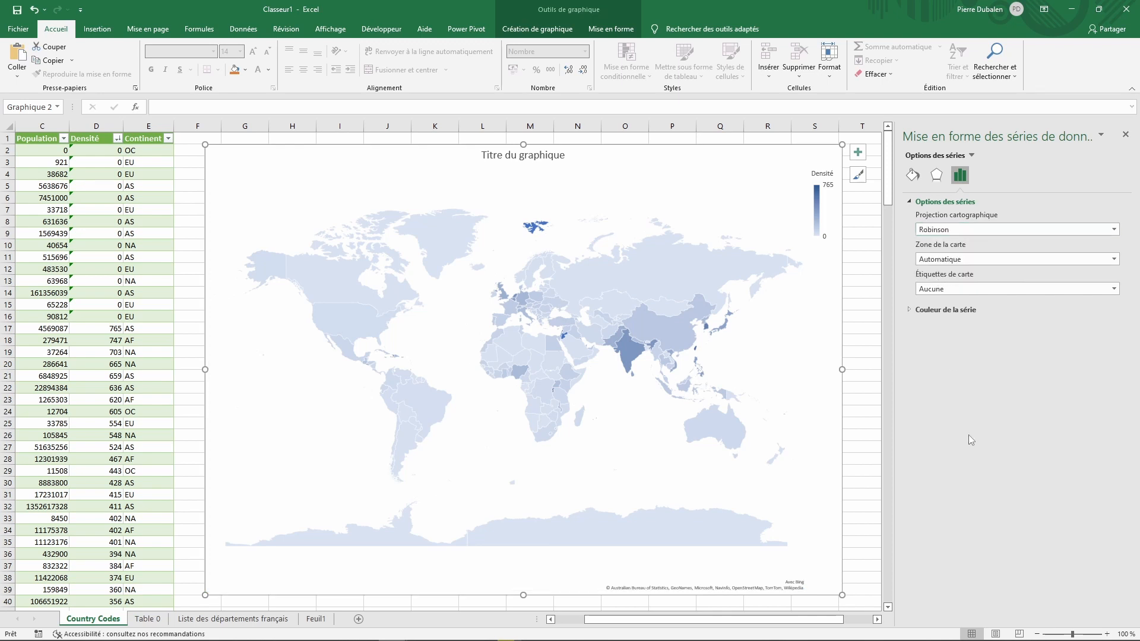
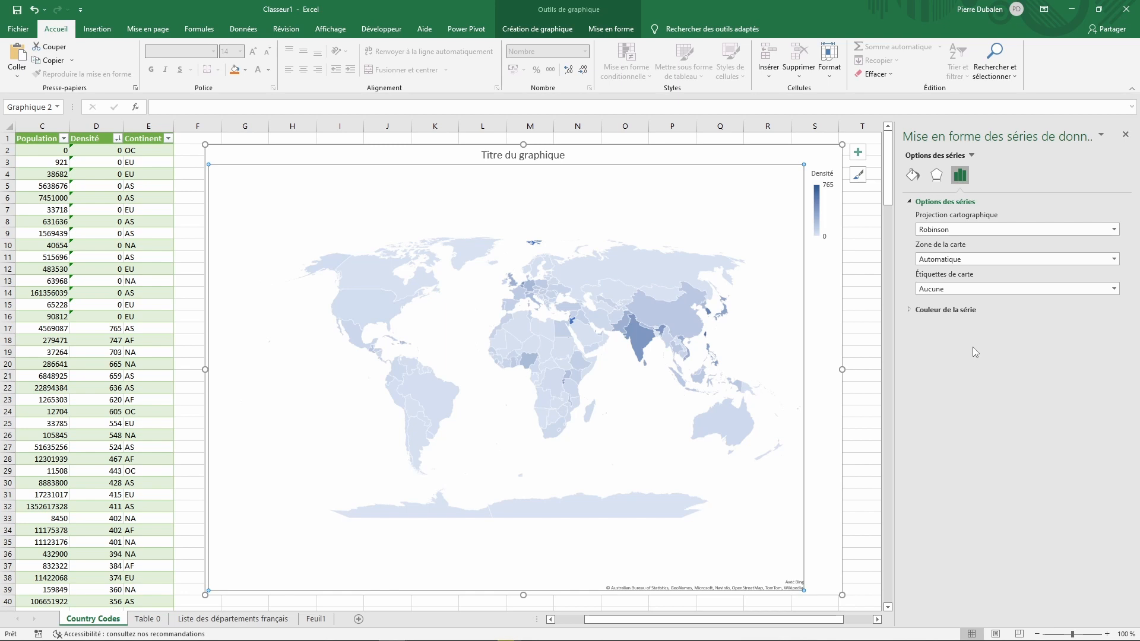
{"action": "left_click", "coordinate": [996, 260]}
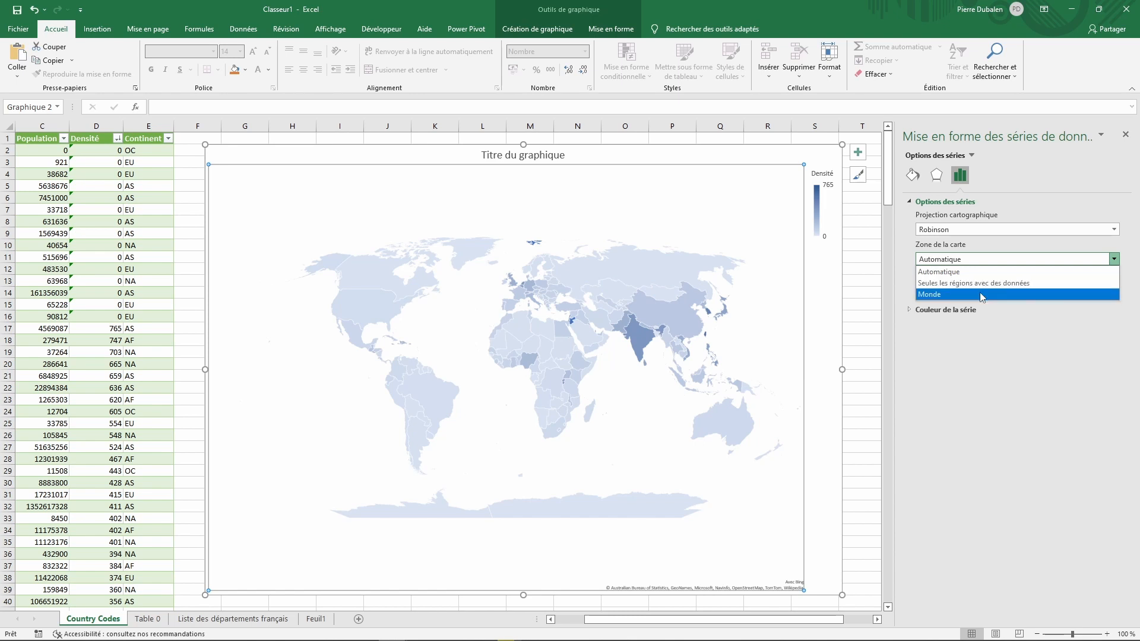
{"action": "left_click", "coordinate": [978, 391]}
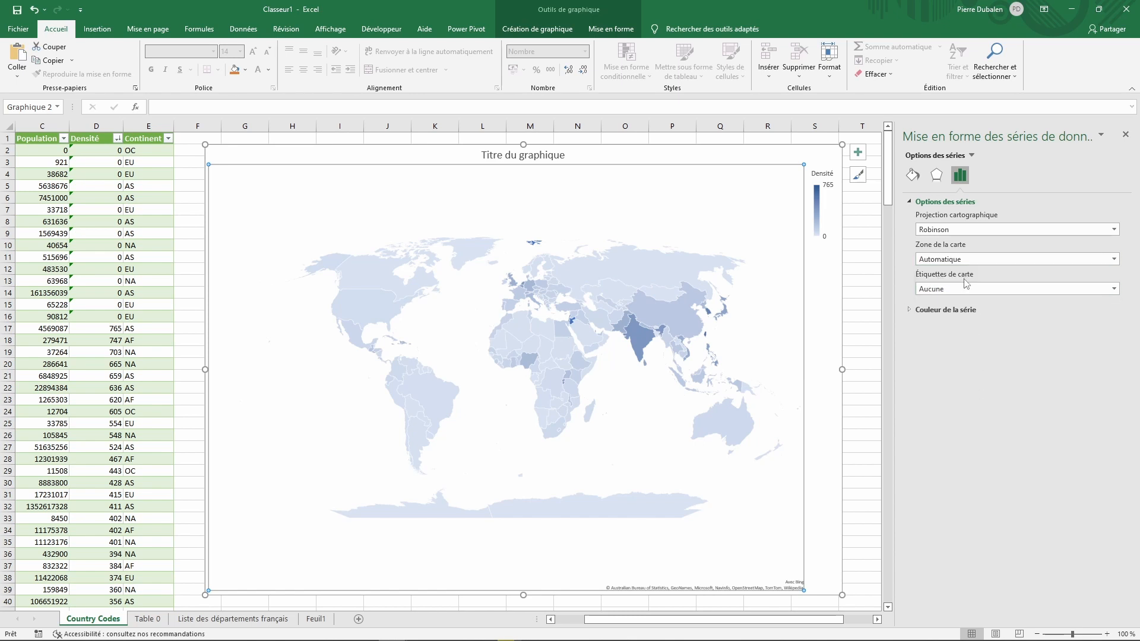
{"action": "left_click", "coordinate": [1115, 289]}
{"action": "left_click", "coordinate": [974, 428]}
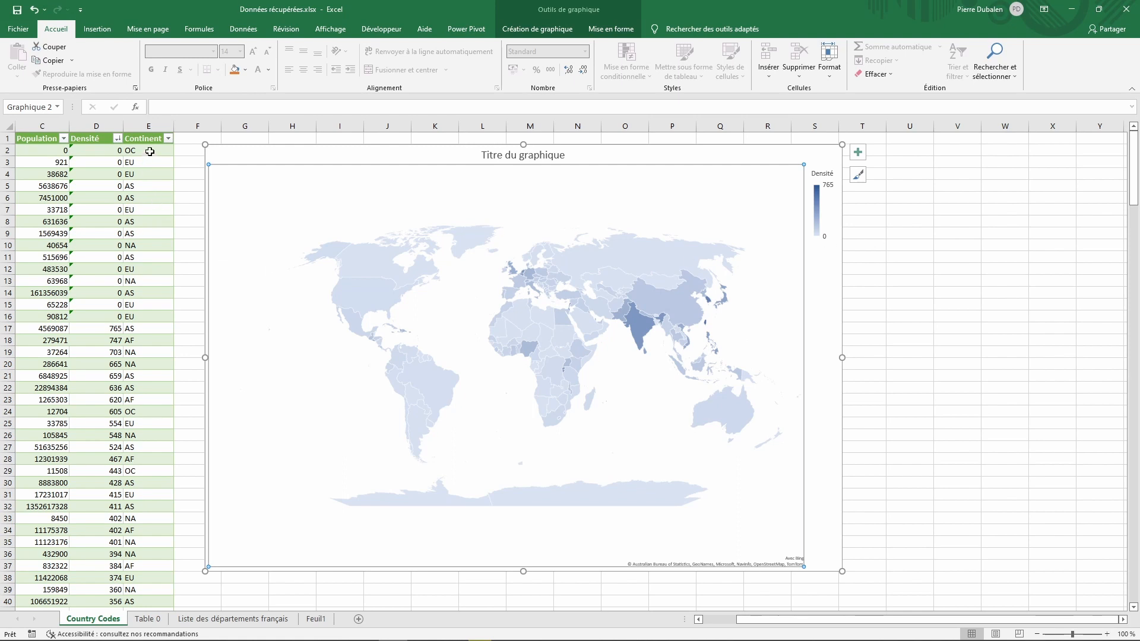
- Insert a slicer on the Continent field of the country table
{"action": "left_click", "coordinate": [146, 174]}
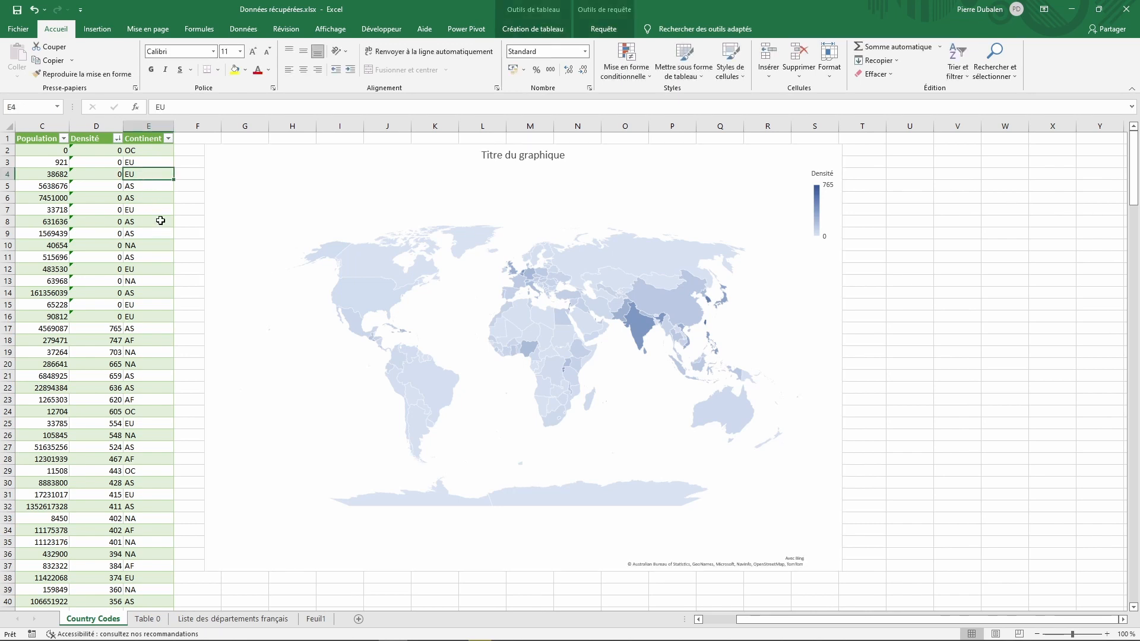
{"action": "left_click", "coordinate": [511, 31]}
{"action": "left_click", "coordinate": [229, 63]}
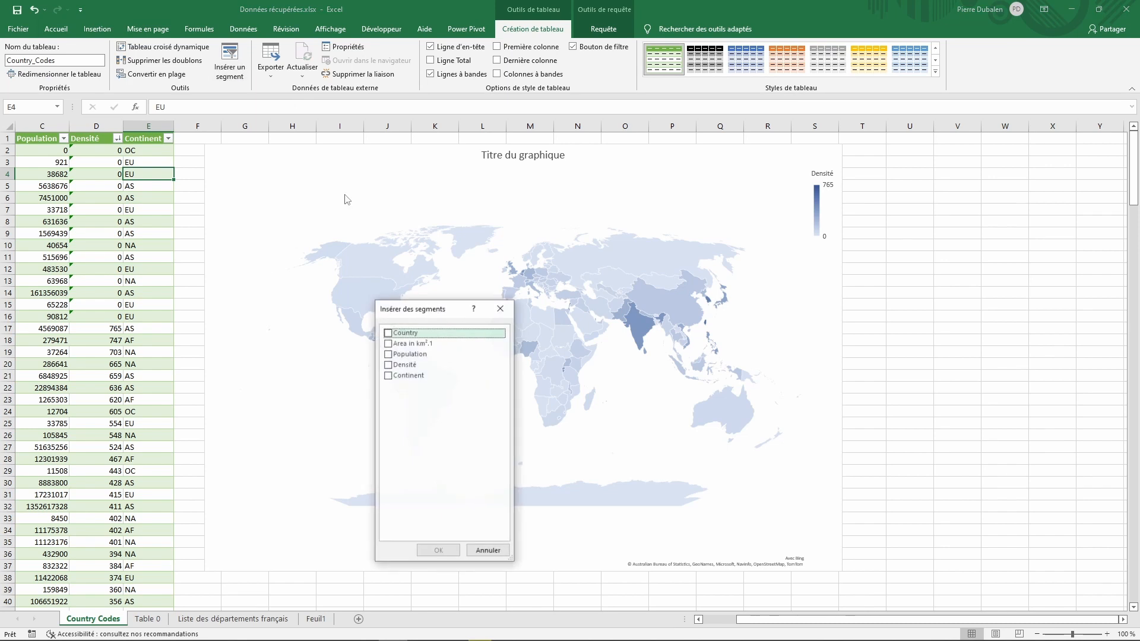
{"action": "left_click", "coordinate": [389, 376]}
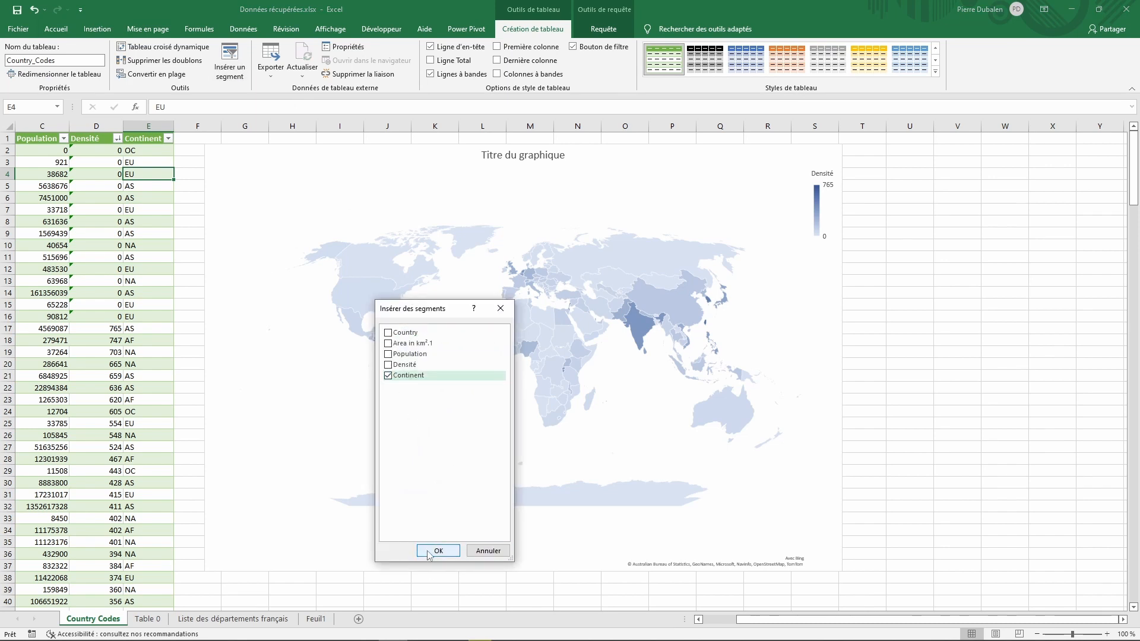
{"action": "left_click", "coordinate": [437, 551]}
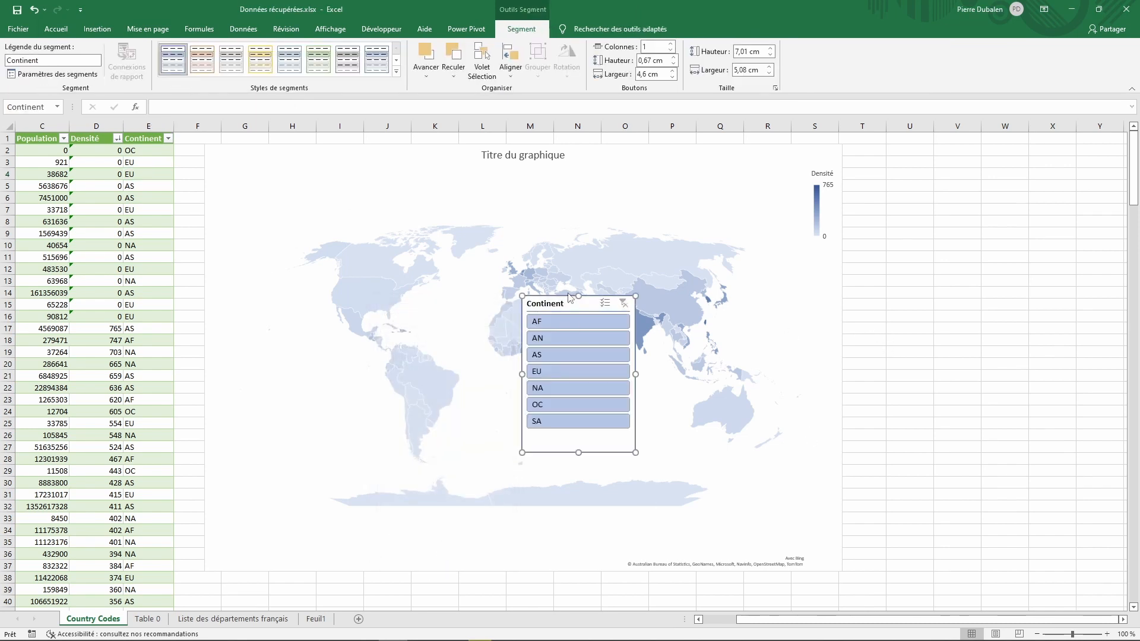
- Place the Continent slicer just to the right of the map chart and shorten it to 6.3 cm high
{"action": "left_click_drag", "start_coordinate": [569, 298], "coordinate": [905, 144]}
{"action": "left_click_drag", "start_coordinate": [917, 299], "coordinate": [915, 284]}
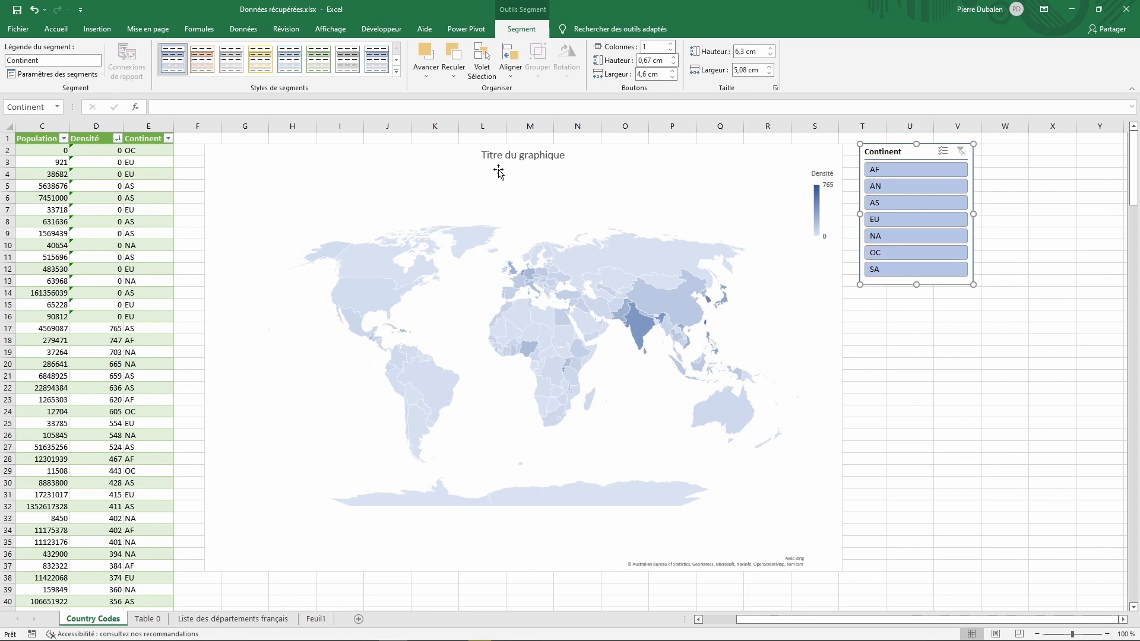
- Check the map chart area's size settings and how it is positioned relative to the cells
{"action": "left_click", "coordinate": [467, 189]}
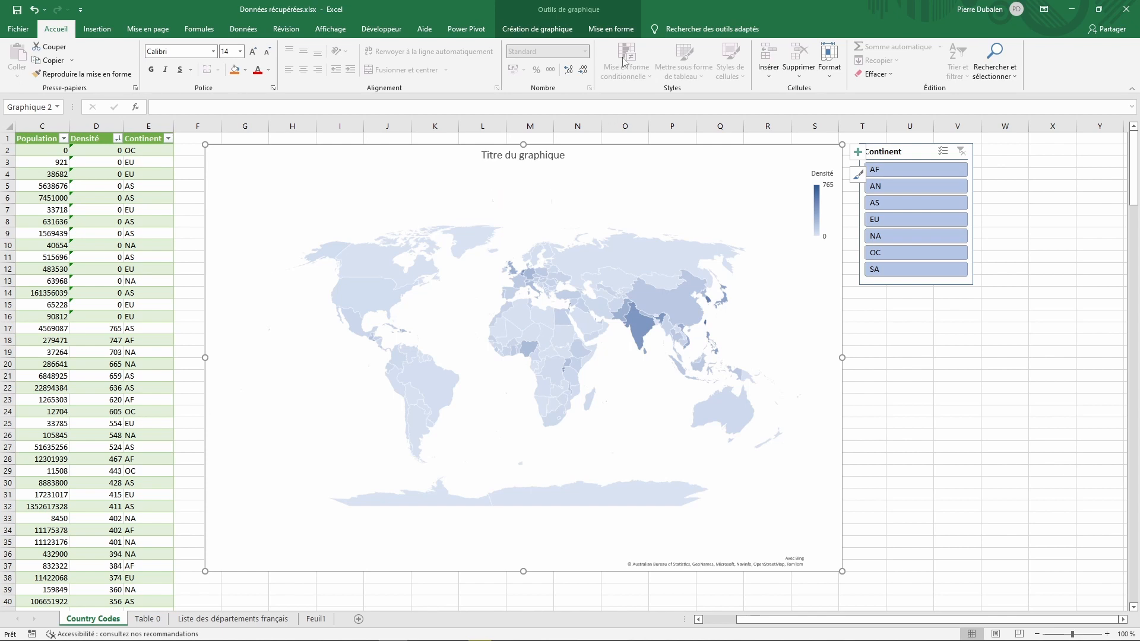
{"action": "left_click", "coordinate": [612, 31]}
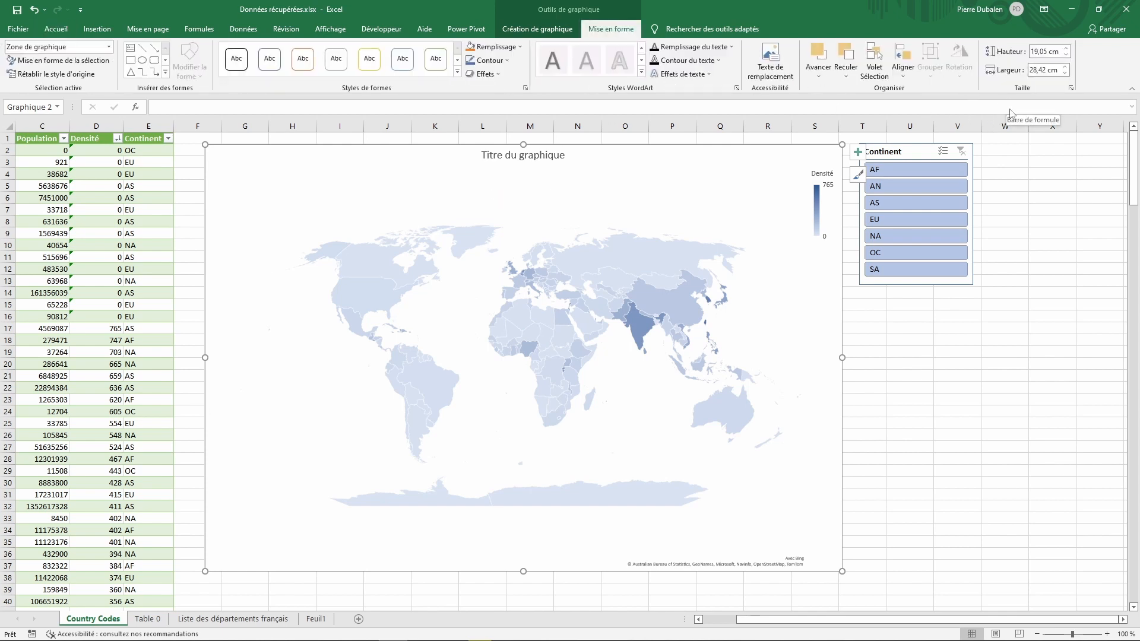
{"action": "left_click", "coordinate": [1071, 88]}
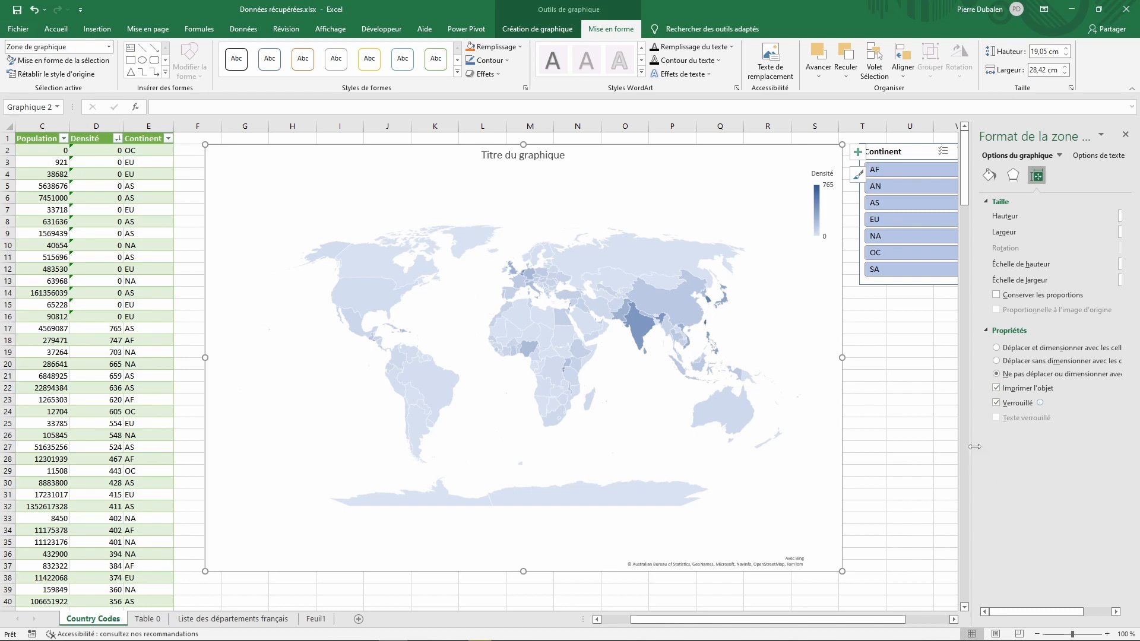
{"action": "left_click_drag", "start_coordinate": [973, 445], "coordinate": [940, 446]}
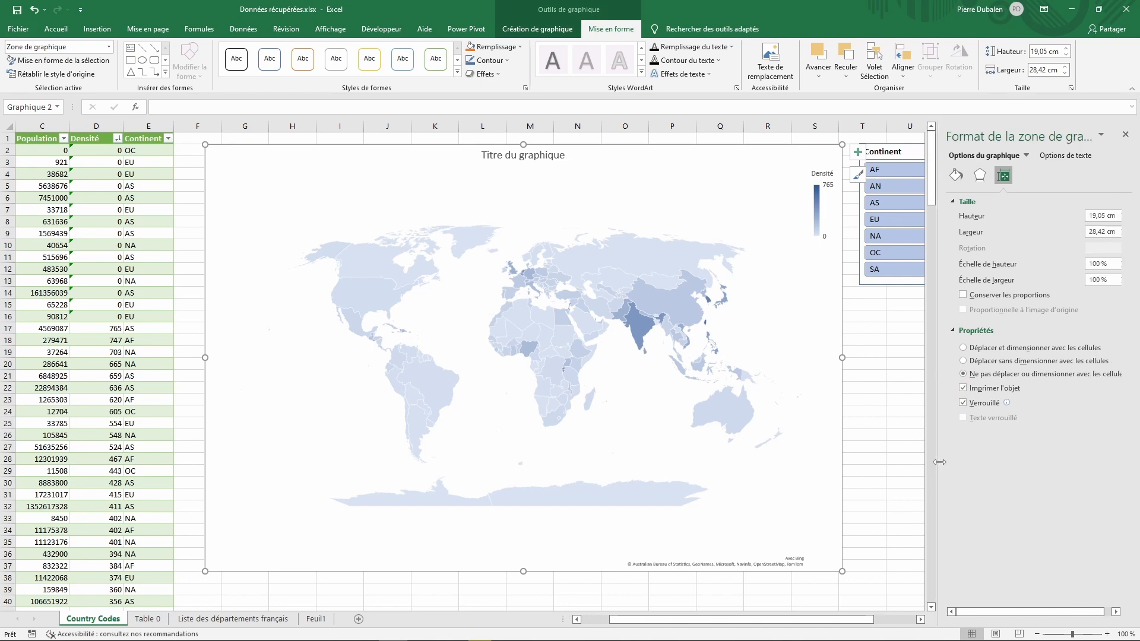
{"action": "left_click", "coordinate": [891, 386]}
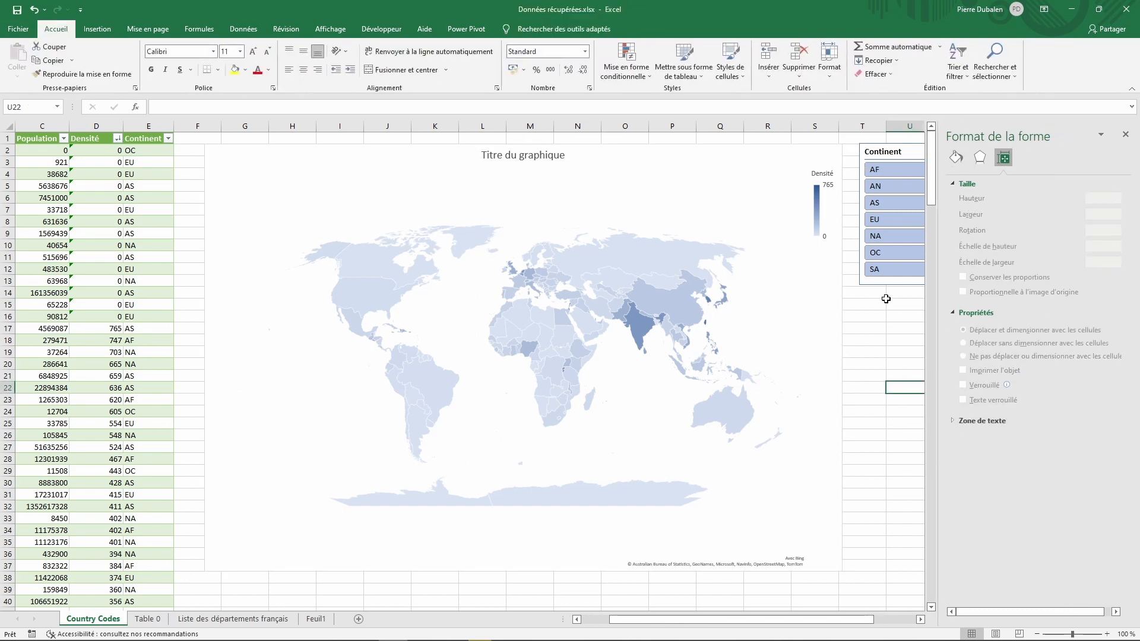
{"action": "left_click", "coordinate": [1125, 135]}
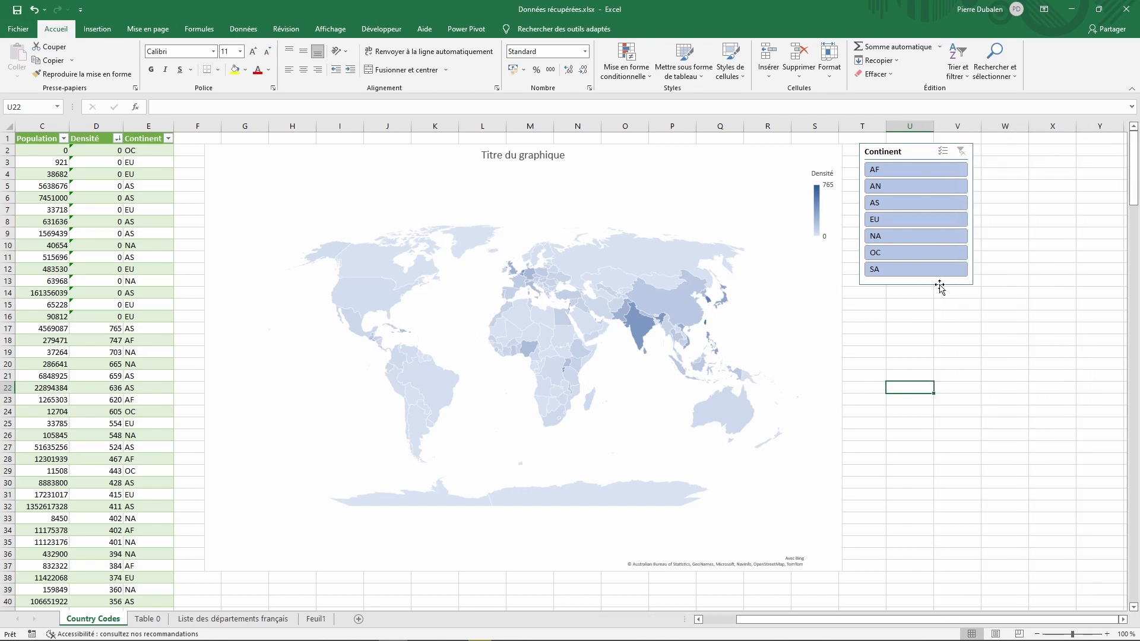
- View the map filtered by AF, AN, AS and EU in turn with the Continent slicer, and clear the filter
{"action": "left_click", "coordinate": [895, 171]}
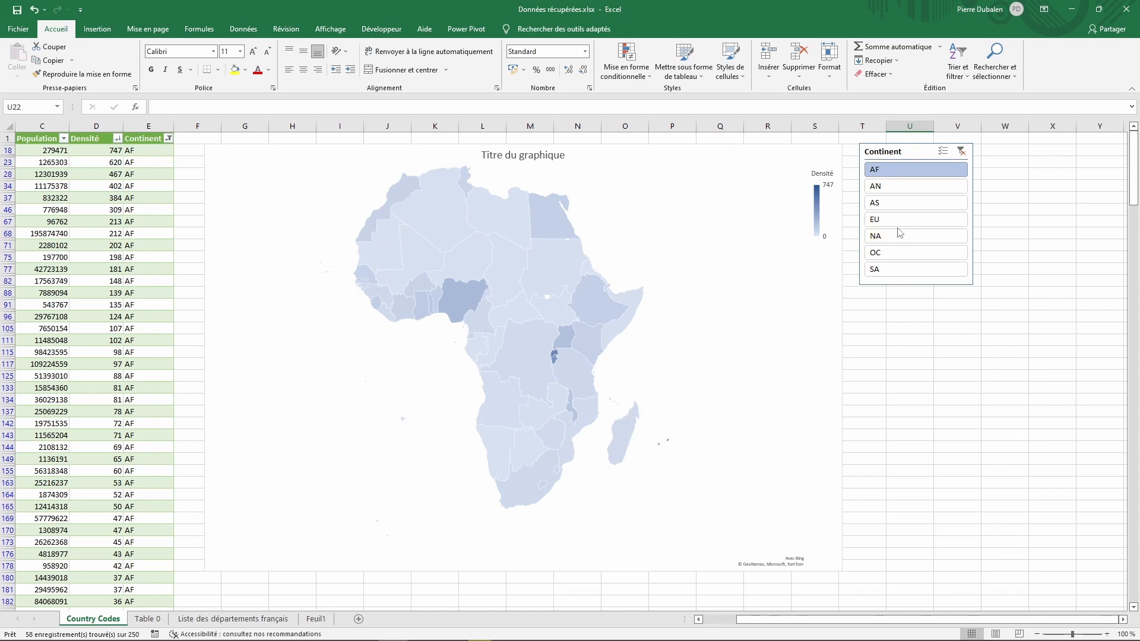
{"action": "left_click", "coordinate": [887, 190]}
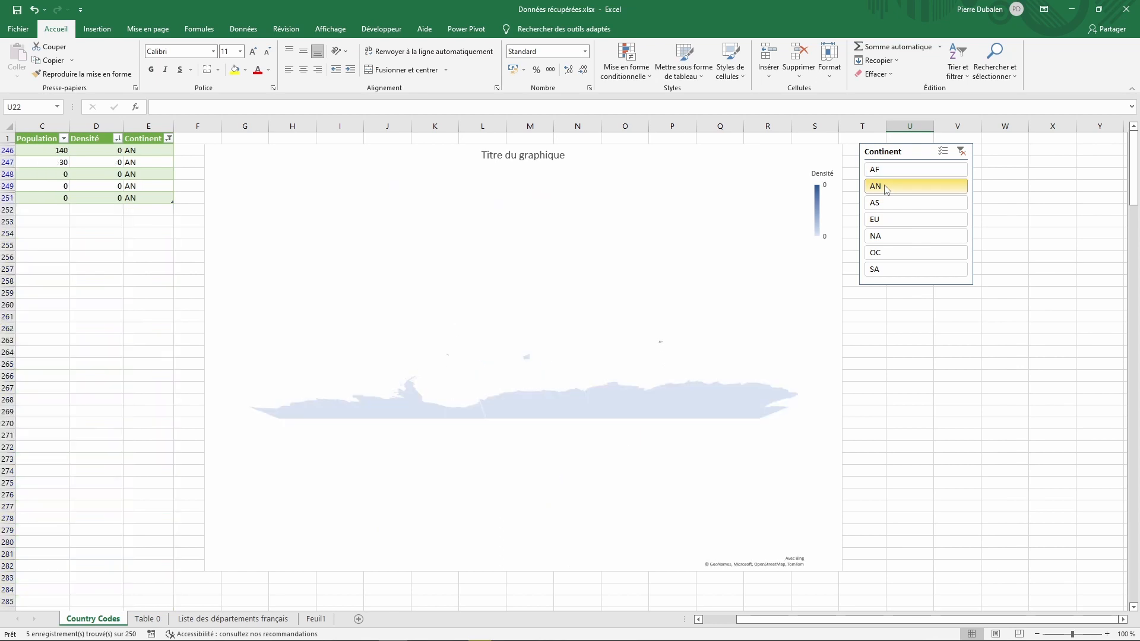
{"action": "left_click", "coordinate": [887, 206]}
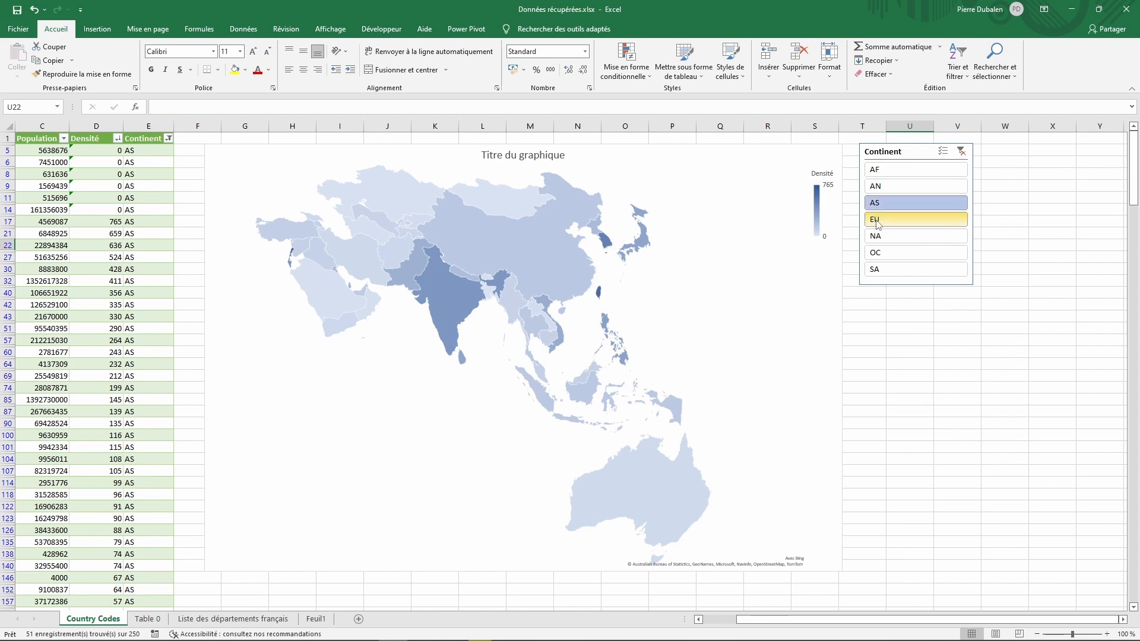
{"action": "left_click", "coordinate": [877, 221]}
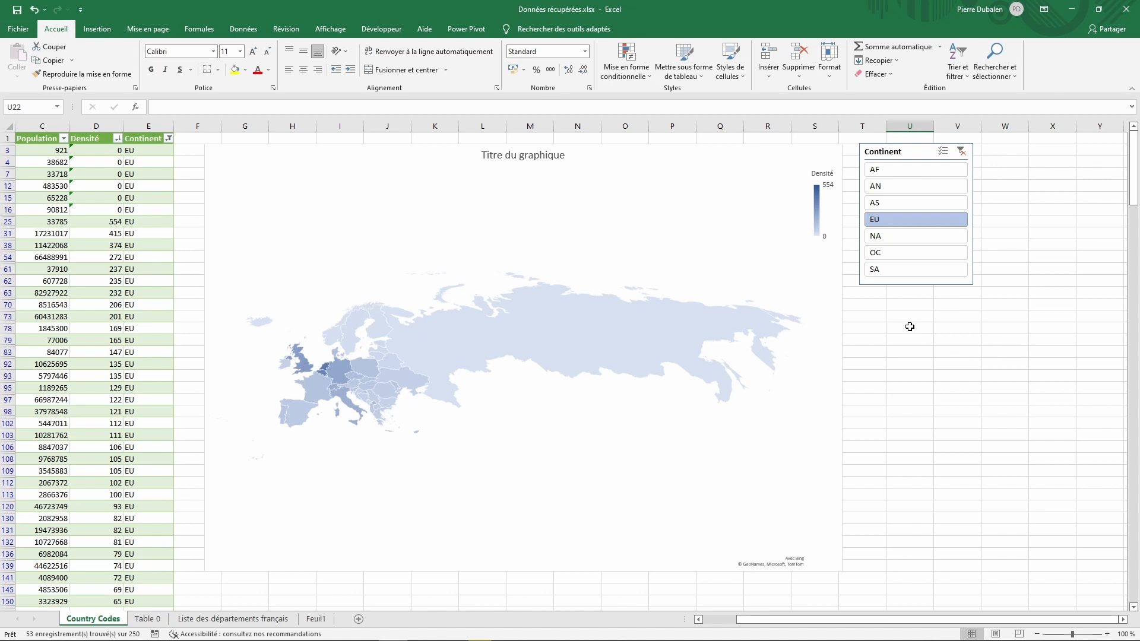
{"action": "left_click", "coordinate": [961, 151]}
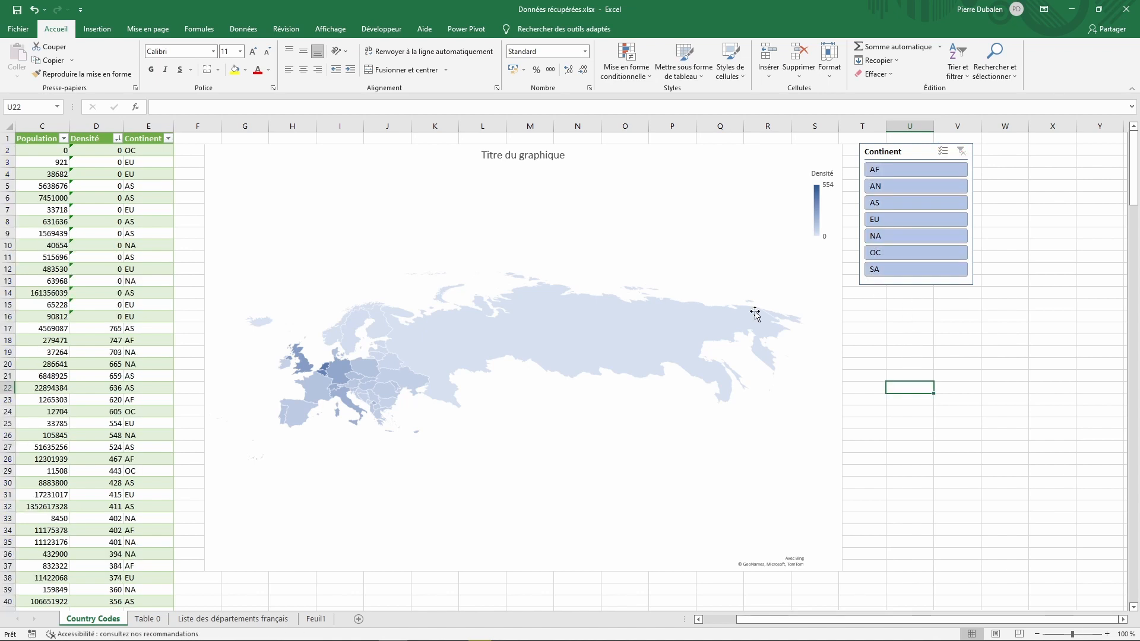
- Sort the country table alphabetically from A to Z by the Country column
{"action": "scroll", "coordinate": [122, 349], "scroll_direction": "down", "scroll_amount": 1}
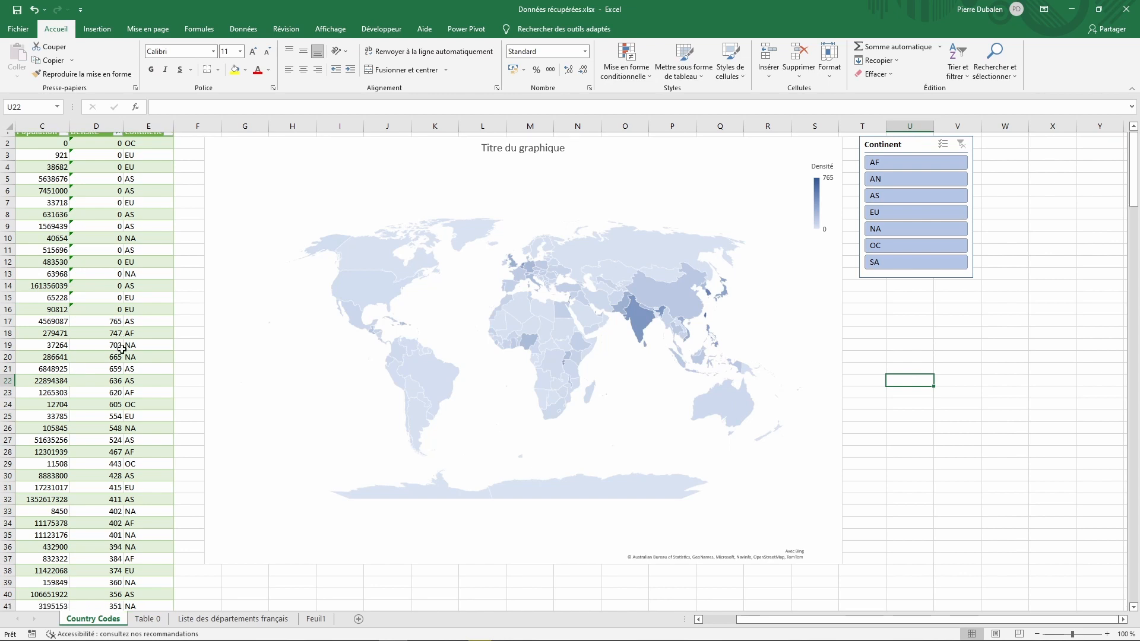
{"action": "scroll", "coordinate": [122, 349], "scroll_direction": "down", "scroll_amount": 6}
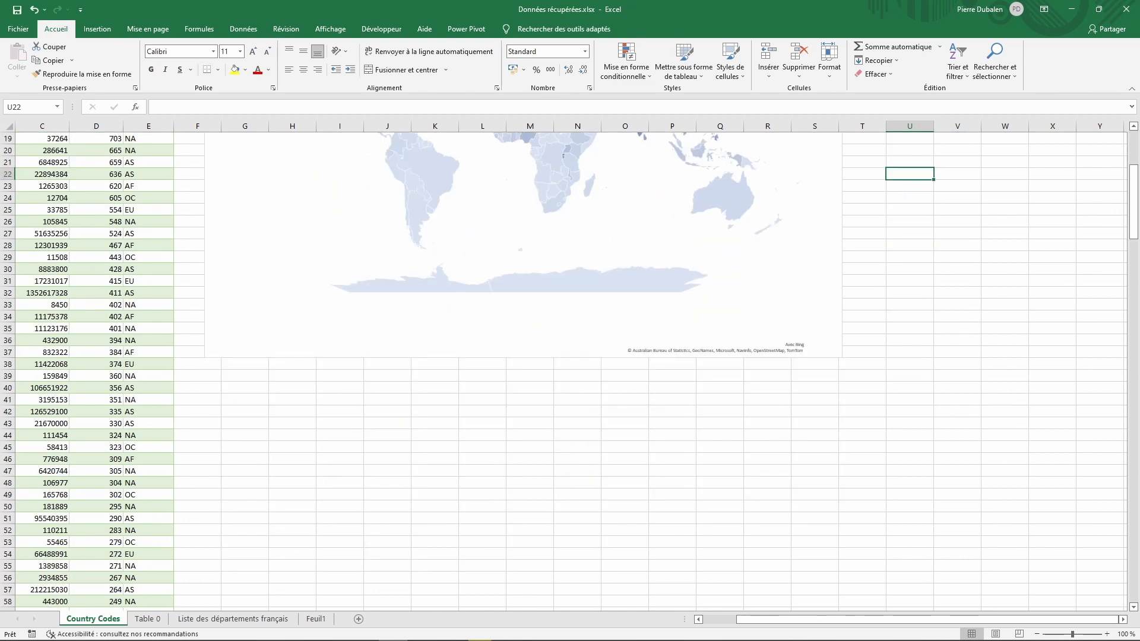
{"action": "scroll", "coordinate": [618, 501], "scroll_direction": "up", "scroll_amount": 6}
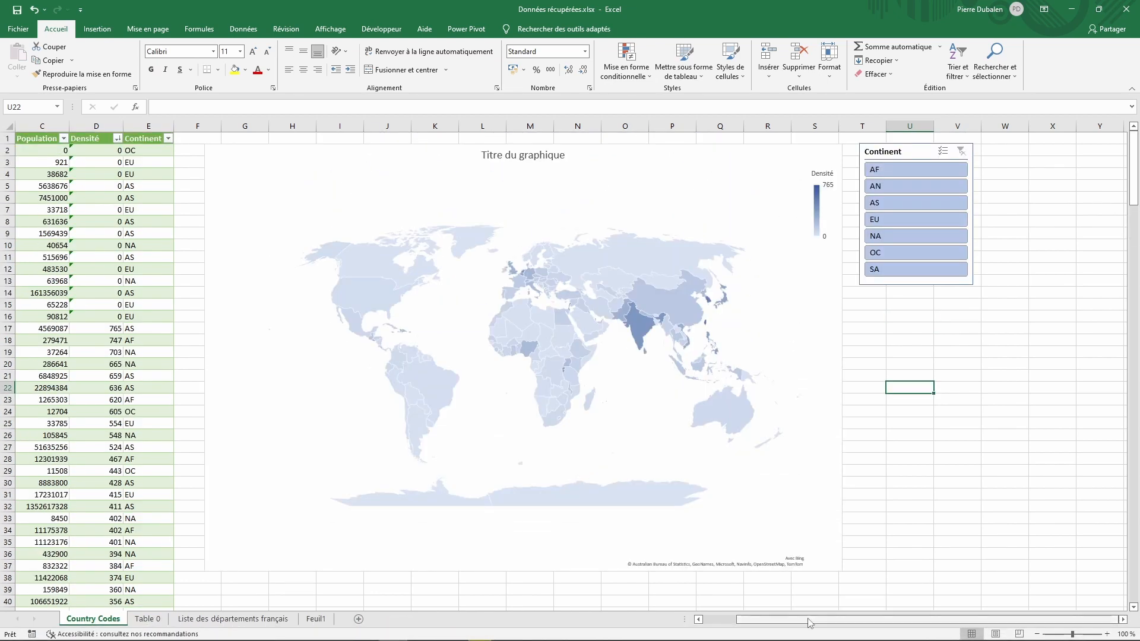
{"action": "left_click_drag", "start_coordinate": [811, 623], "coordinate": [778, 622]}
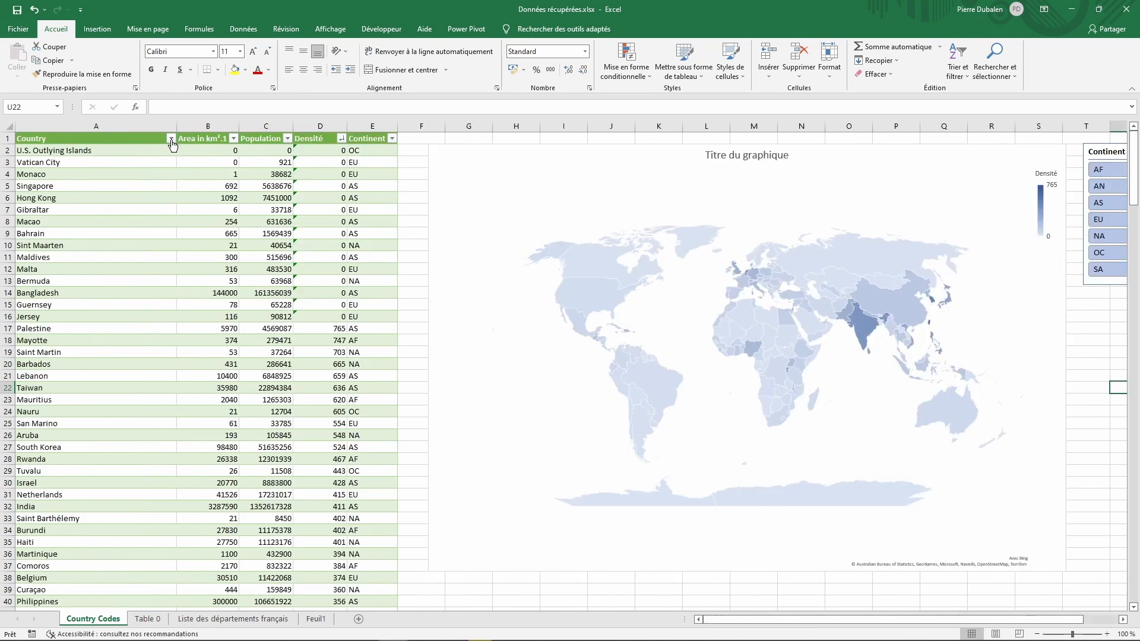
{"action": "left_click", "coordinate": [171, 139]}
{"action": "left_click", "coordinate": [65, 152]}
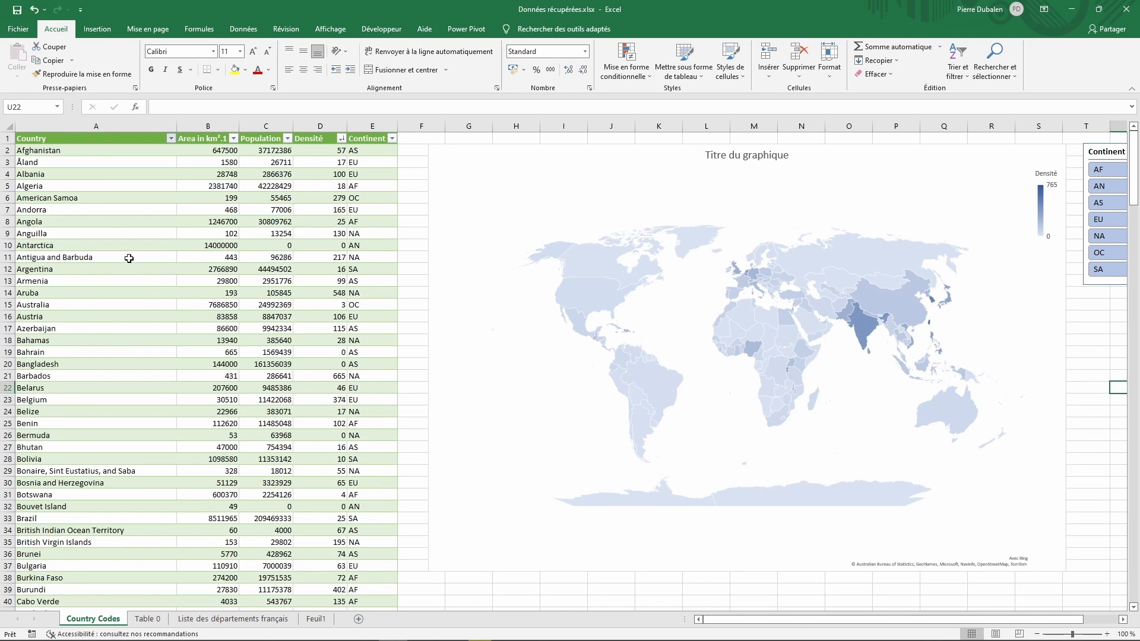
- Find Russia in the country table and set its Continent value to AS
{"action": "scroll", "coordinate": [130, 416], "scroll_direction": "down", "scroll_amount": 20}
{"action": "scroll", "coordinate": [129, 421], "scroll_direction": "down", "scroll_amount": 20}
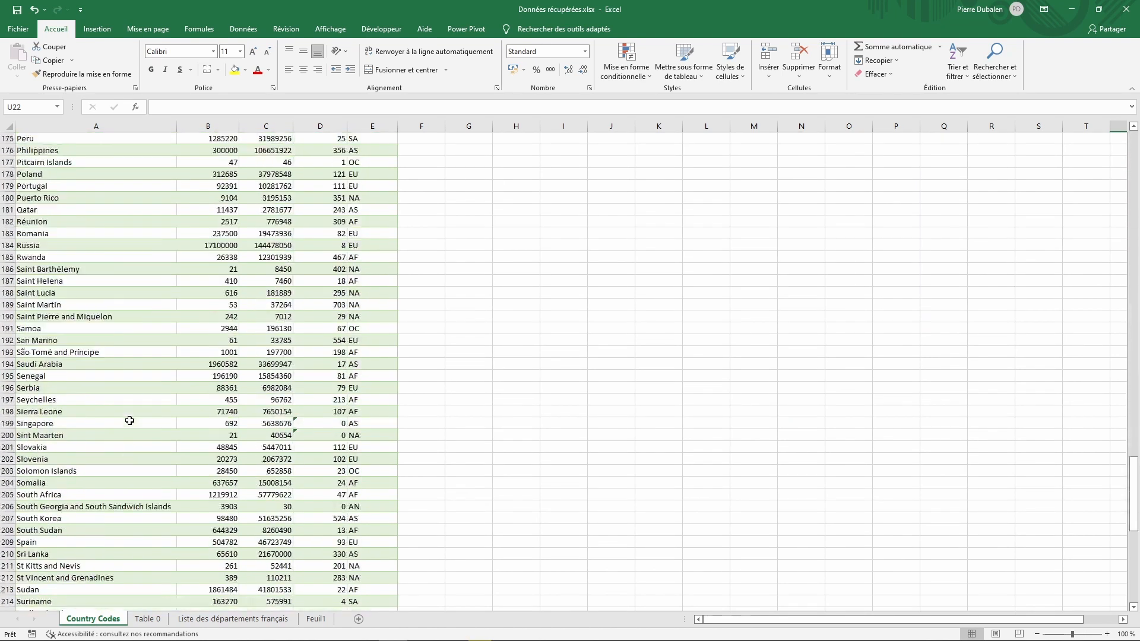
{"action": "scroll", "coordinate": [130, 421], "scroll_direction": "up", "scroll_amount": 5}
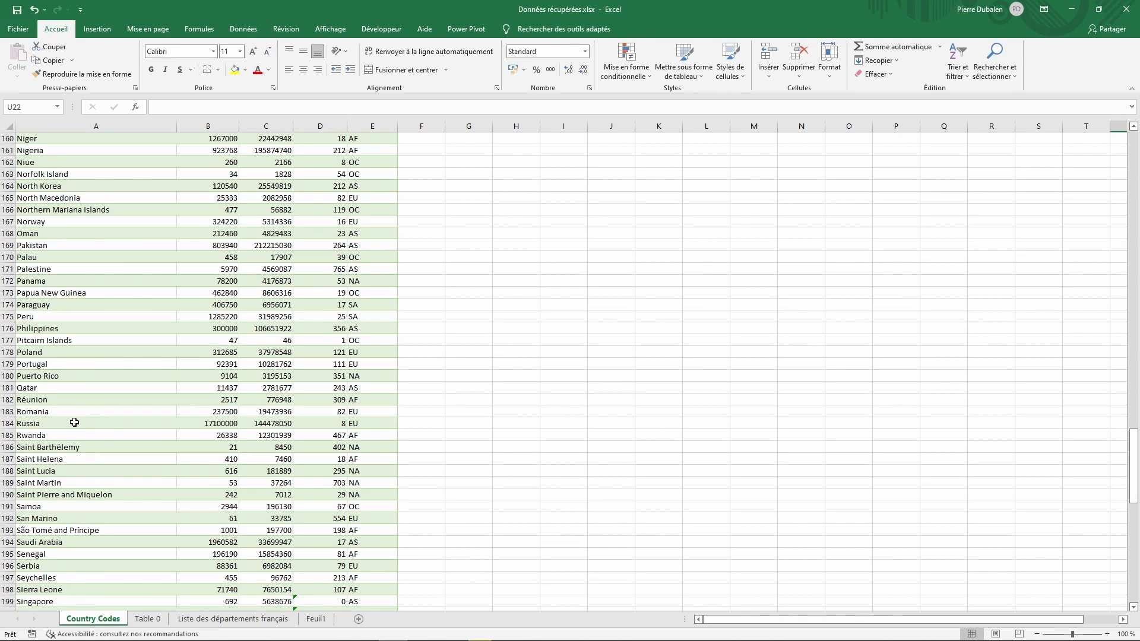
{"action": "left_click", "coordinate": [38, 425]}
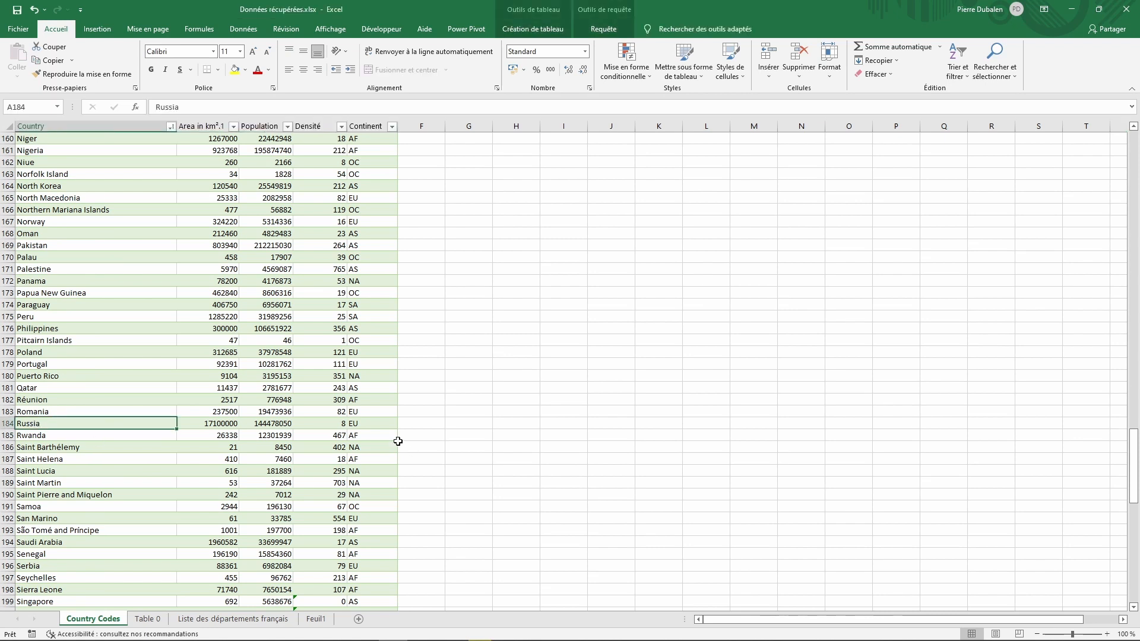
{"action": "left_click", "coordinate": [366, 424]}
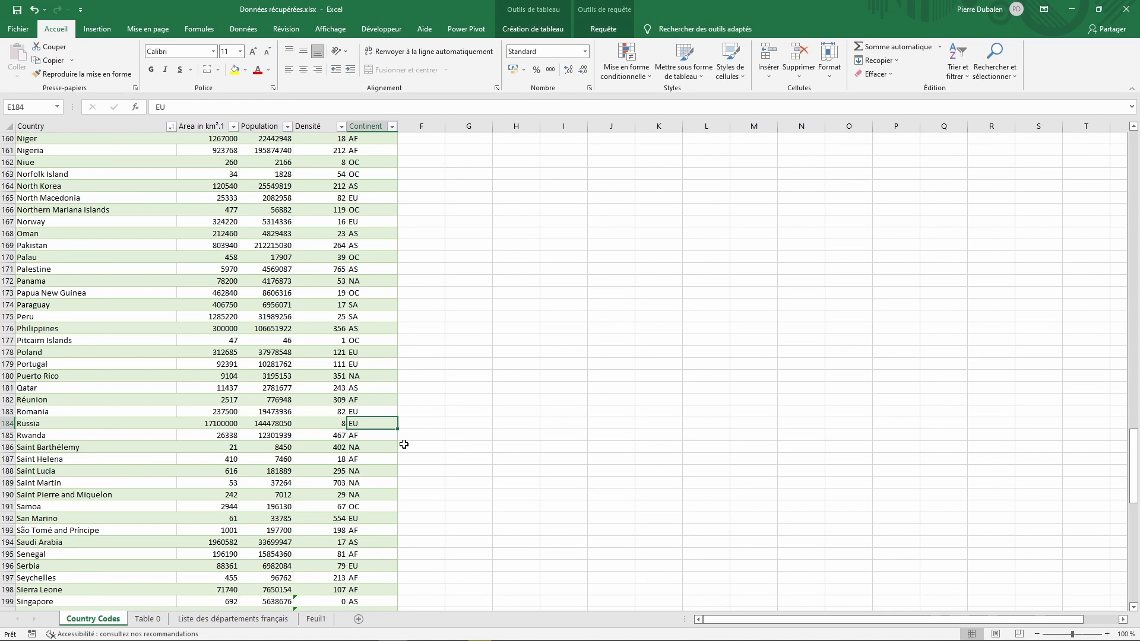
{"action": "type", "text": "AQ"}
{"action": "key", "text": "BackSpace"}
{"action": "type", "text": "S"}
{"action": "key", "text": "Return"}
- Filter the table and the map to the EU continent with the slicer, with the whole chart in view
{"action": "key", "text": "Up"}
{"action": "key", "text": "Up"}
{"action": "key", "text": "Up"}
{"action": "key", "text": "Up"}
{"action": "key", "text": "Up"}
{"action": "key", "text": "Up"}
{"action": "key", "text": "Up"}
{"action": "key", "text": "Up"}
{"action": "key", "text": "Up"}
{"action": "key", "text": "Up"}
{"action": "key", "text": "Up"}
{"action": "key", "text": "Up"}
{"action": "key", "text": "Up"}
{"action": "key", "text": "Up"}
{"action": "key", "text": "Up"}
{"action": "key", "text": "Up"}
{"action": "key", "text": "Up"}
{"action": "key", "text": "Up"}
{"action": "key", "text": "Up"}
{"action": "key", "text": "Up"}
{"action": "key", "text": "Up"}
{"action": "key", "text": "Up"}
{"action": "key", "text": "Up"}
{"action": "key", "text": "Up"}
{"action": "key", "text": "Up"}
{"action": "key", "text": "Up"}
{"action": "key", "text": "Up"}
{"action": "key", "text": "Up"}
{"action": "key", "text": "Up"}
{"action": "key", "text": "Up"}
{"action": "key", "text": "Up"}
{"action": "key", "text": "Up"}
{"action": "key", "text": "Up"}
{"action": "key", "text": "Up"}
{"action": "key", "text": "Up"}
{"action": "key", "text": "Up"}
{"action": "key", "text": "Up"}
{"action": "key", "text": "Up"}
{"action": "key", "text": "Up"}
{"action": "key", "text": "Up"}
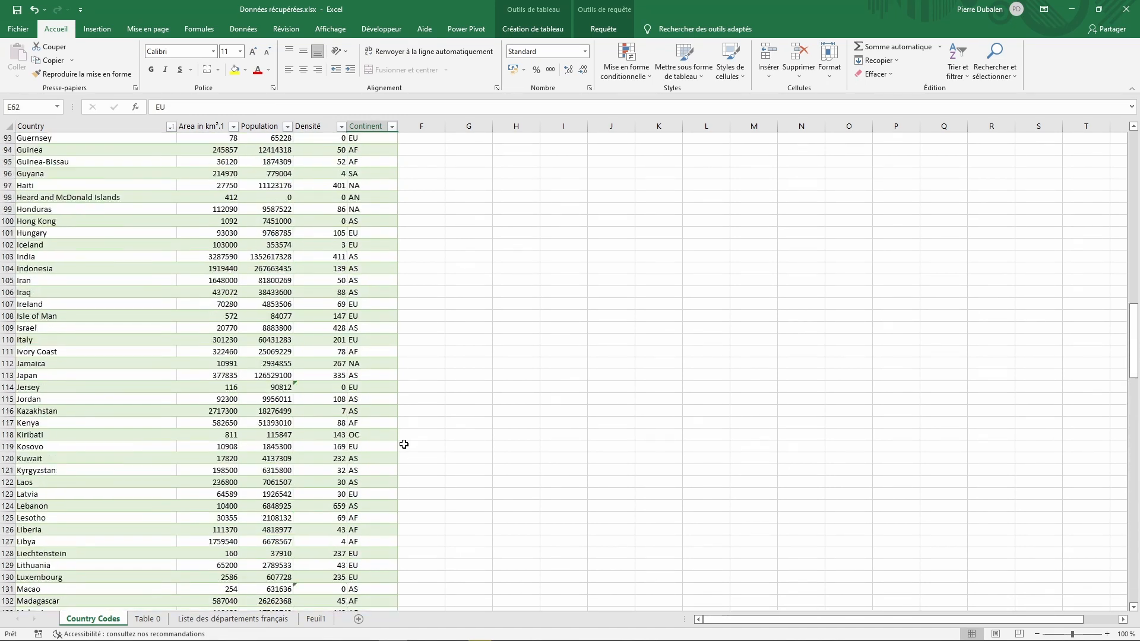
{"action": "key", "text": "Up"}
{"action": "key", "text": "Up"}
{"action": "key", "text": "Up"}
{"action": "key", "text": "Up"}
{"action": "key", "text": "Up"}
{"action": "key", "text": "Up"}
{"action": "key", "text": "Up"}
{"action": "key", "text": "Up"}
{"action": "key", "text": "Up"}
{"action": "key", "text": "Up"}
{"action": "key", "text": "Up"}
{"action": "key", "text": "Up"}
{"action": "key", "text": "Up"}
{"action": "key", "text": "Up"}
{"action": "key", "text": "Up"}
{"action": "key", "text": "Up"}
{"action": "key", "text": "Up"}
{"action": "key", "text": "Up"}
{"action": "key", "text": "Up"}
{"action": "key", "text": "Up"}
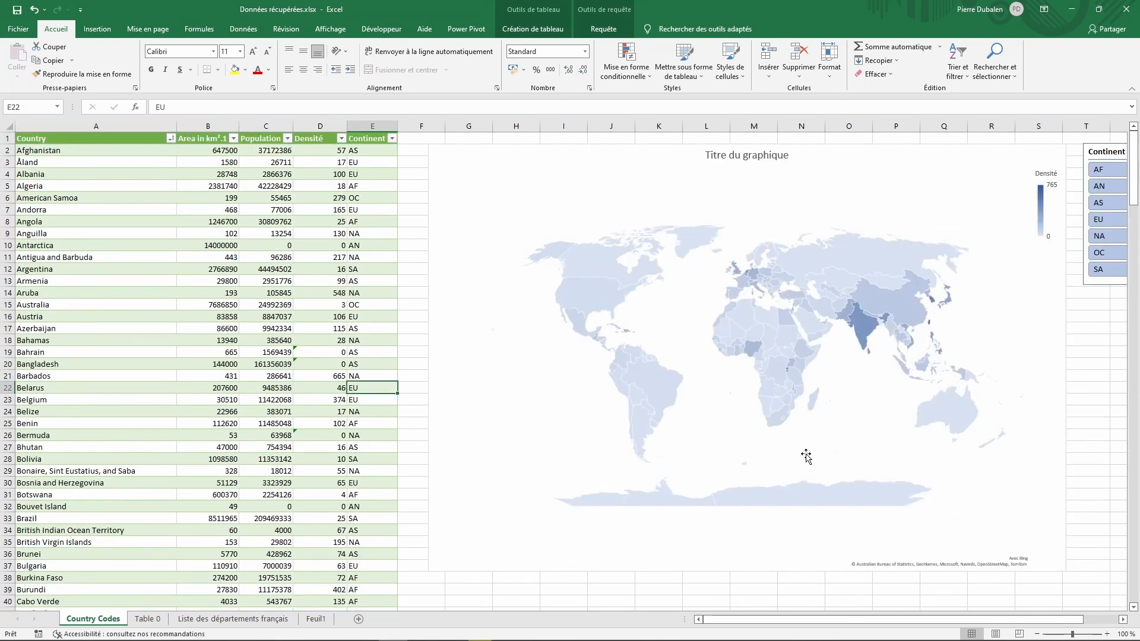
{"action": "left_click", "coordinate": [1123, 619]}
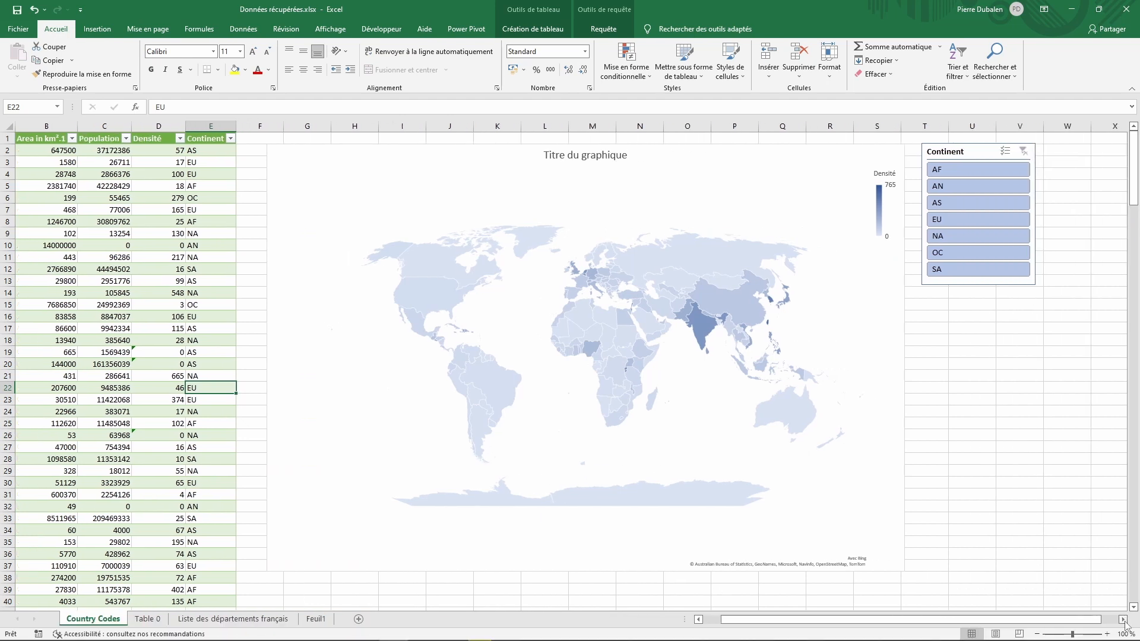
{"action": "left_click", "coordinate": [955, 221]}
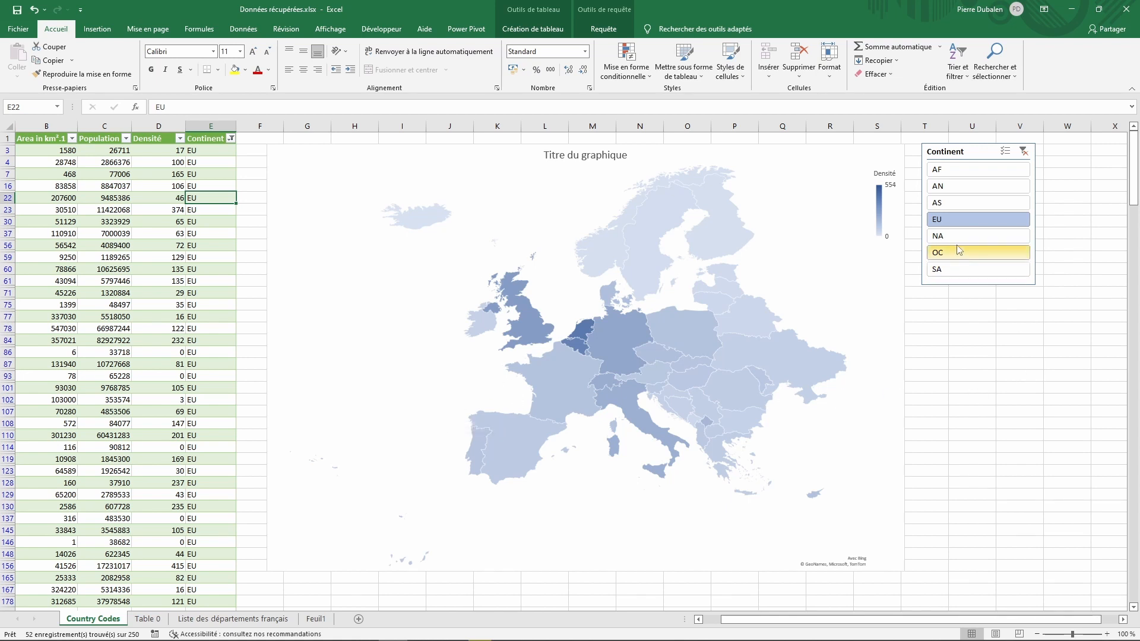
- View the density map filtered by AS, NA, OC and SA in turn with the Continent slicer
{"action": "left_click", "coordinate": [955, 203]}
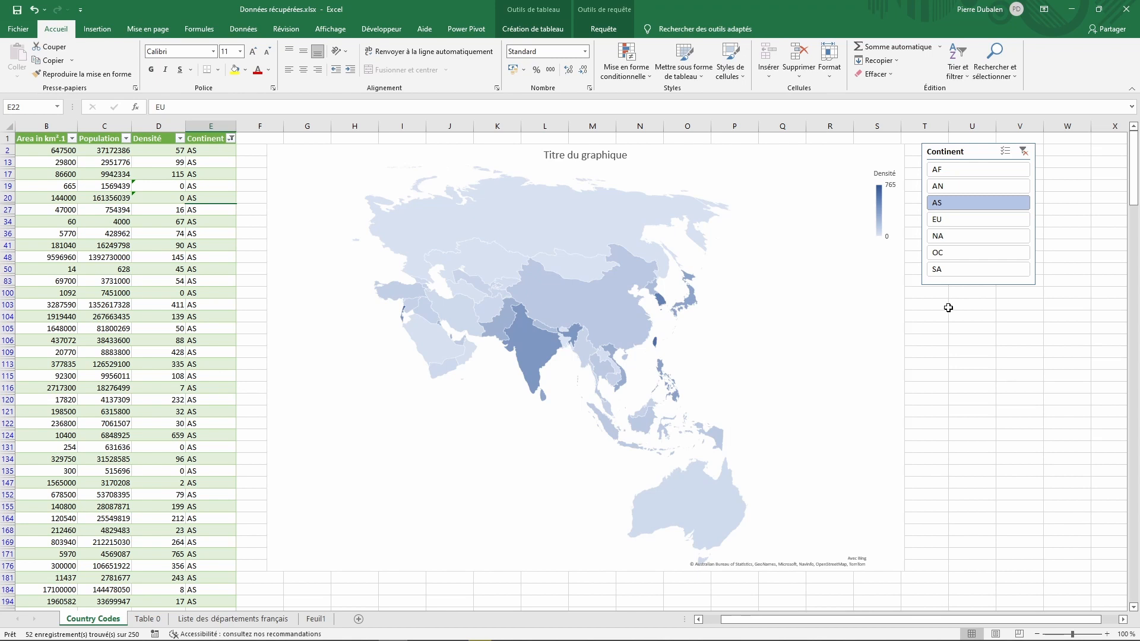
{"action": "left_click", "coordinate": [946, 237]}
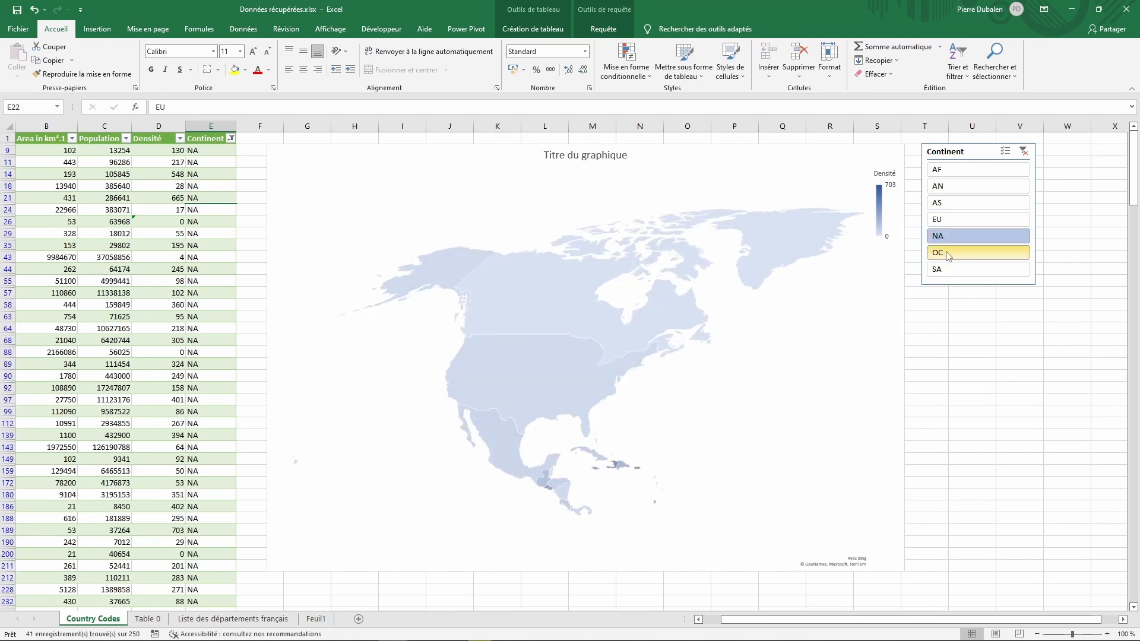
{"action": "left_click", "coordinate": [946, 255]}
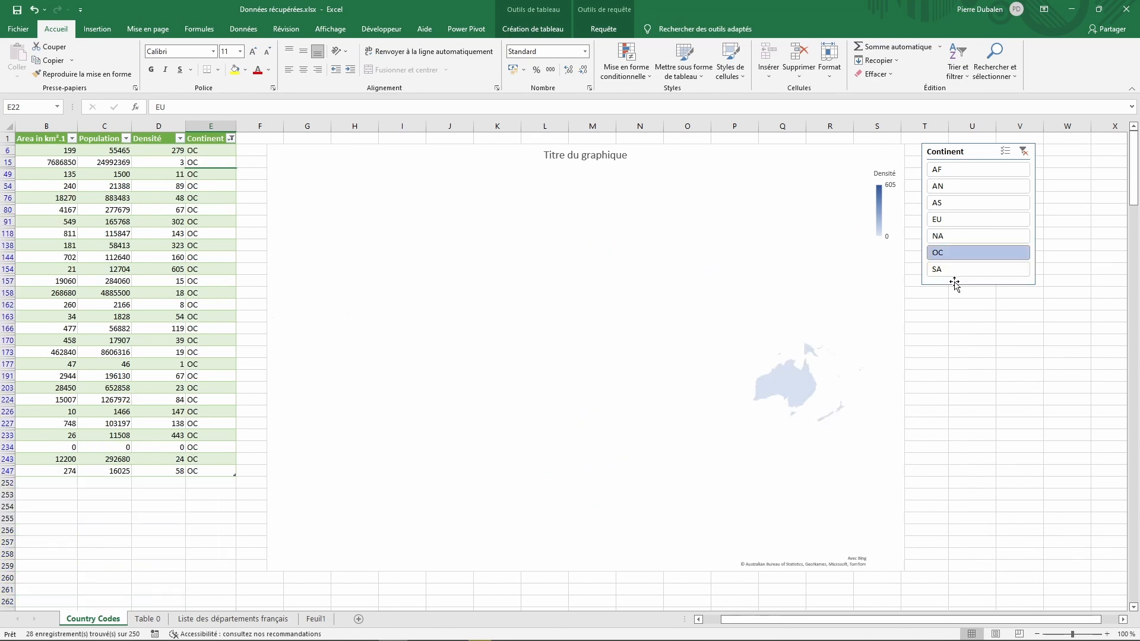
{"action": "left_click", "coordinate": [949, 270]}
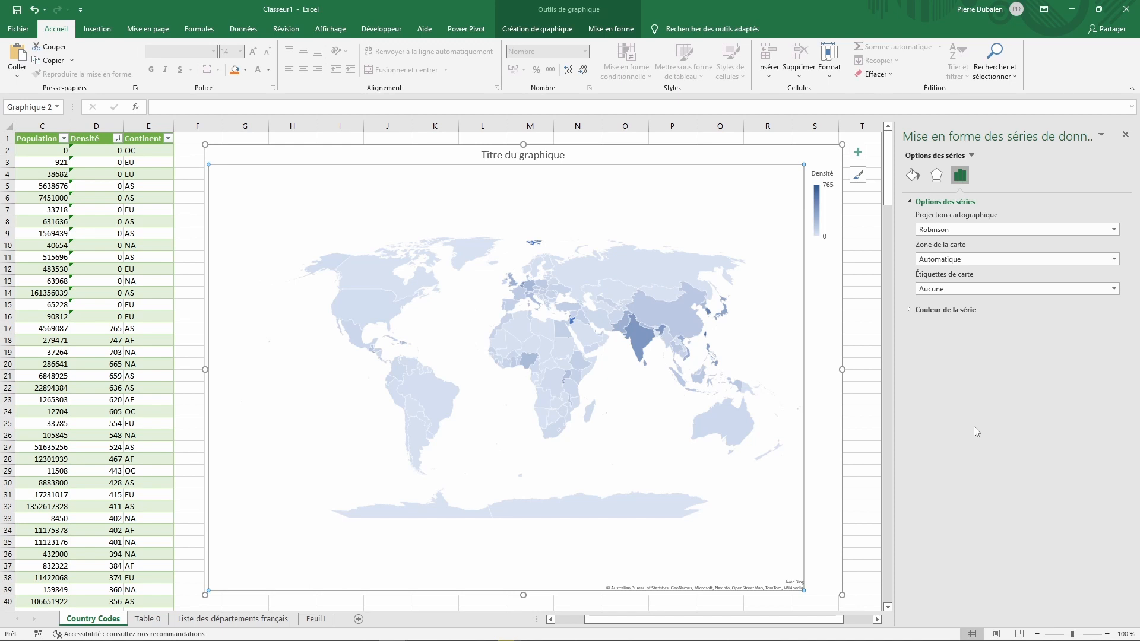
{"action": "left_click", "coordinate": [857, 267]}
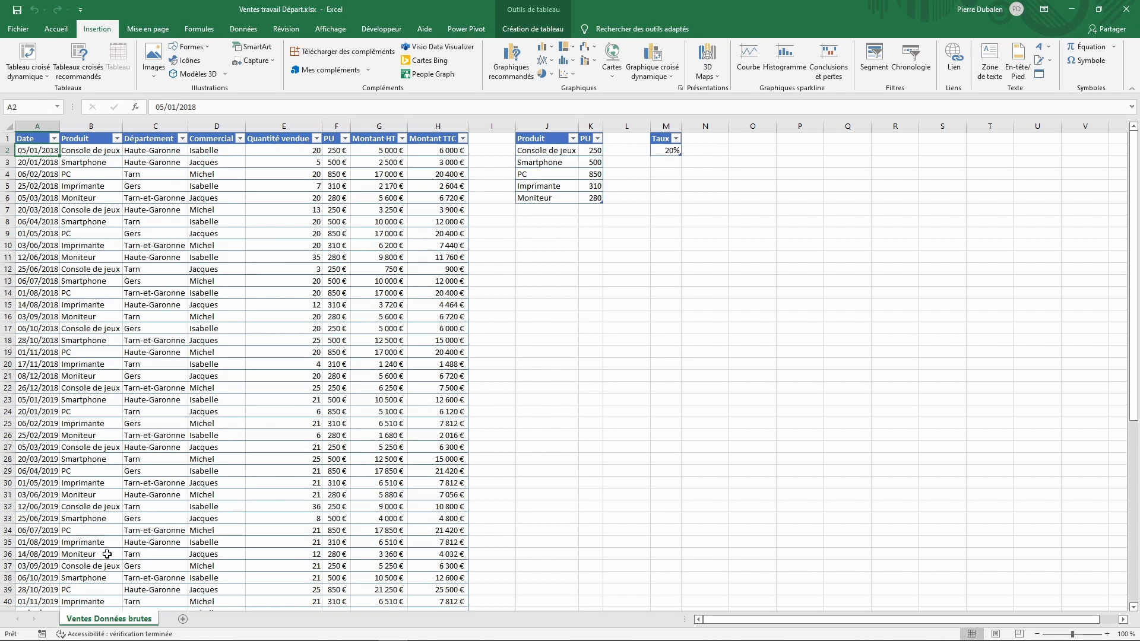
- Add a new worksheet to the Ventes travail Départ workbook and name it Cartes
{"action": "left_click", "coordinate": [184, 620]}
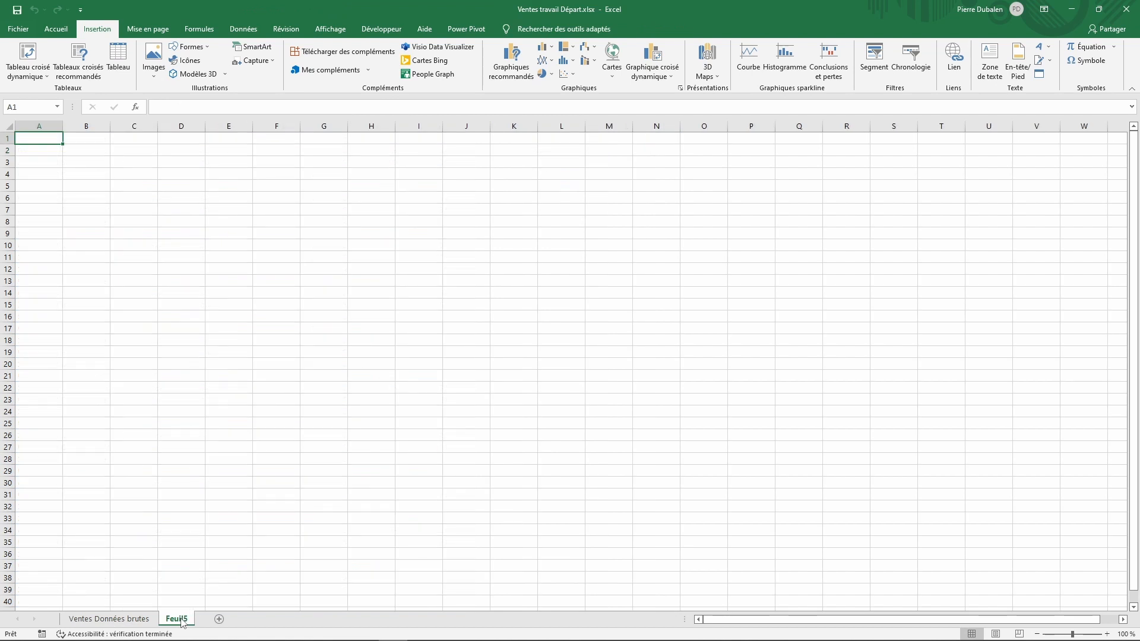
{"action": "double_click", "coordinate": [178, 619]}
{"action": "type", "text": "Cartes"}
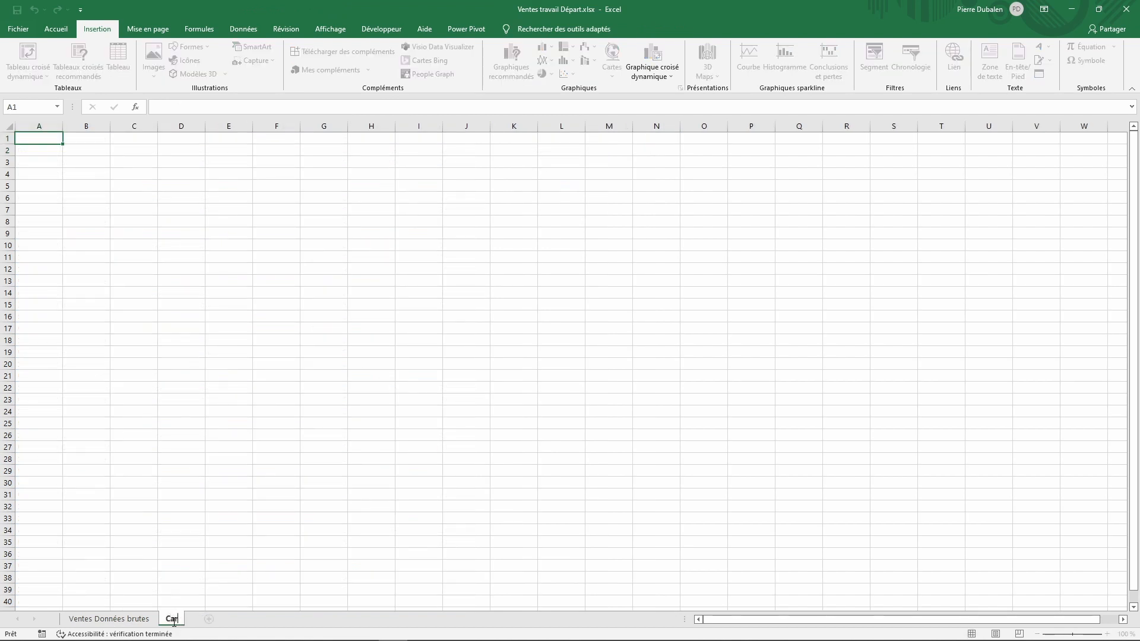
{"action": "key", "text": "Return"}
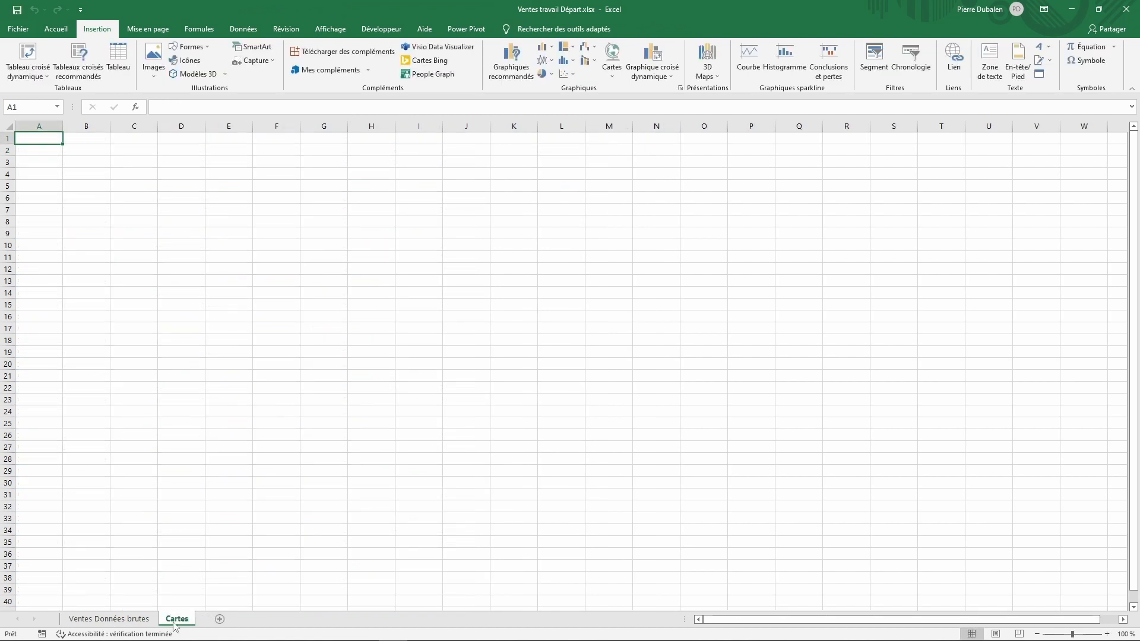
- Create a pivot table from the Ventes table at cell A1 of the Cartes sheet, with Département as rows and Montant TTC as values
{"action": "left_click", "coordinate": [128, 619]}
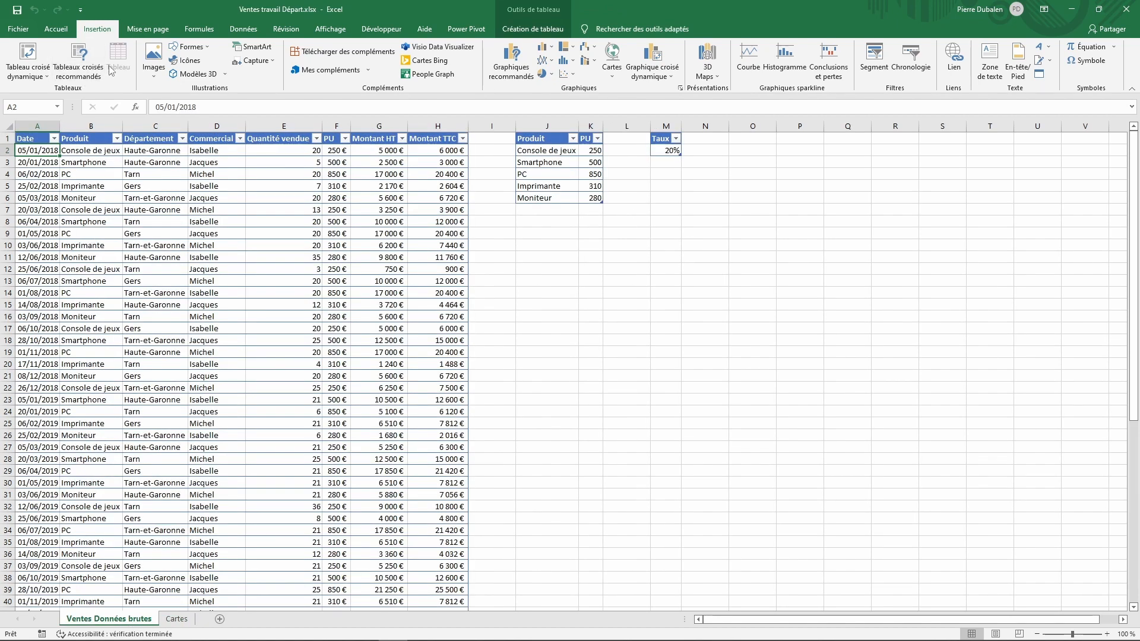
{"action": "left_click", "coordinate": [28, 54]}
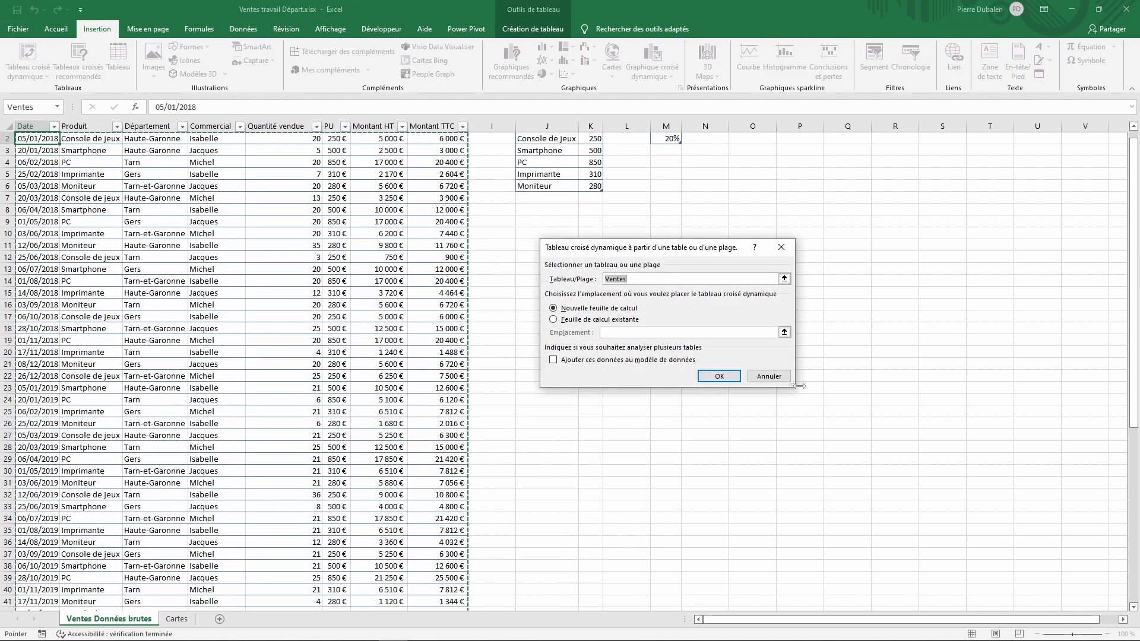
{"action": "left_click", "coordinate": [554, 320]}
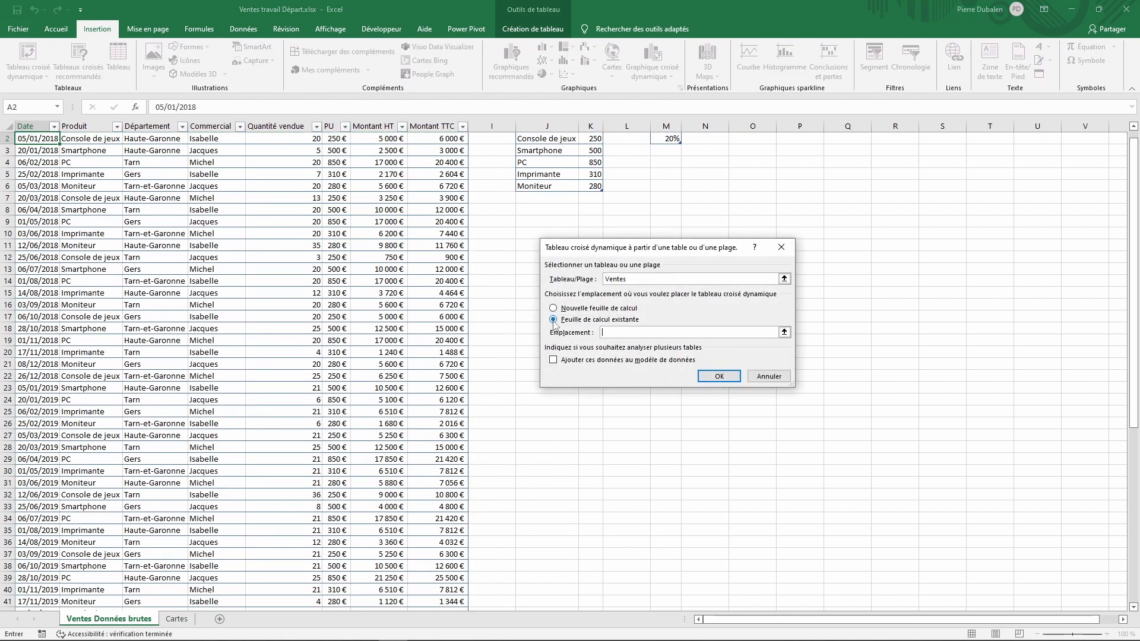
{"action": "left_click", "coordinate": [177, 620]}
{"action": "left_click", "coordinate": [50, 139]}
{"action": "key", "text": "Return"}
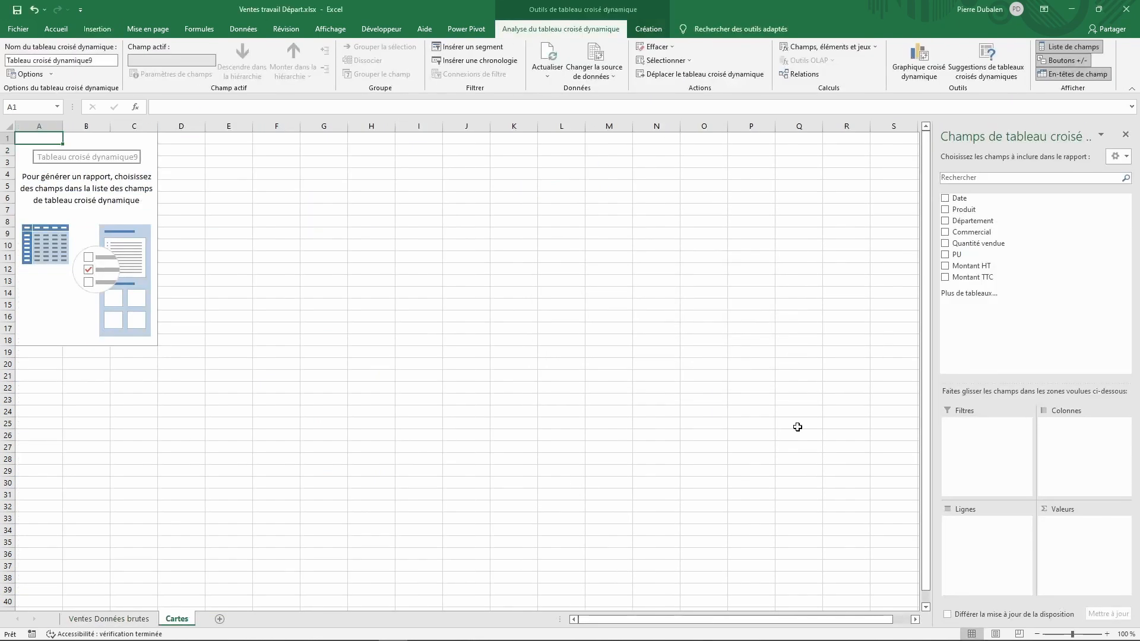
{"action": "left_click_drag", "start_coordinate": [969, 221], "coordinate": [990, 539]}
{"action": "left_click_drag", "start_coordinate": [976, 278], "coordinate": [1063, 538]}
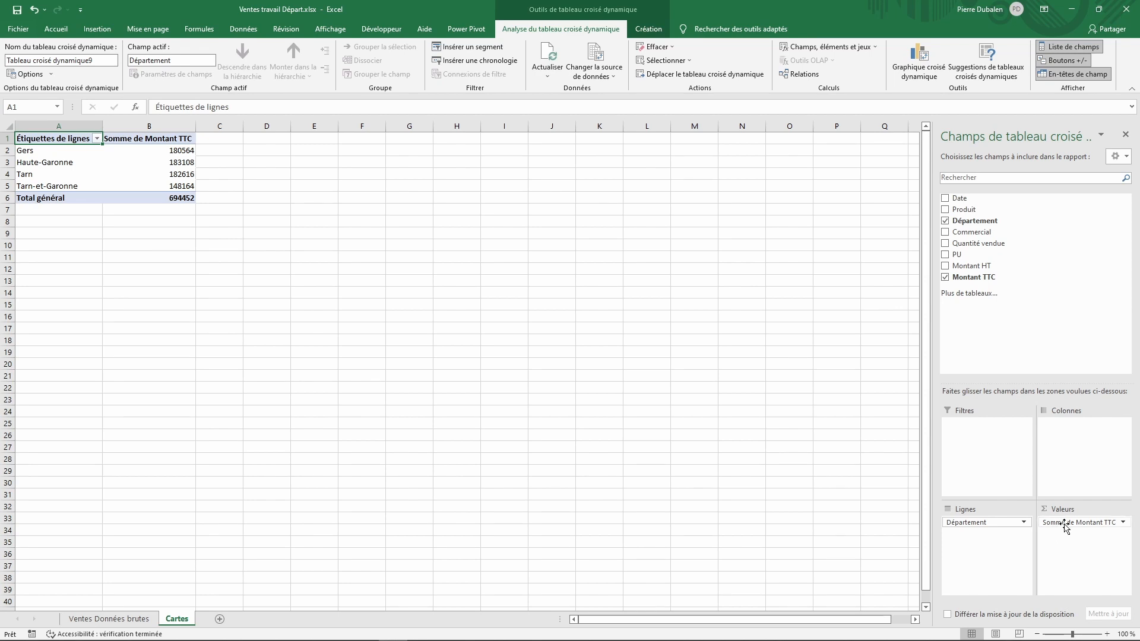
- Rename the pivot table's Montant TTC value field to CA and format it as currency with no decimals
{"action": "left_click", "coordinate": [1054, 523]}
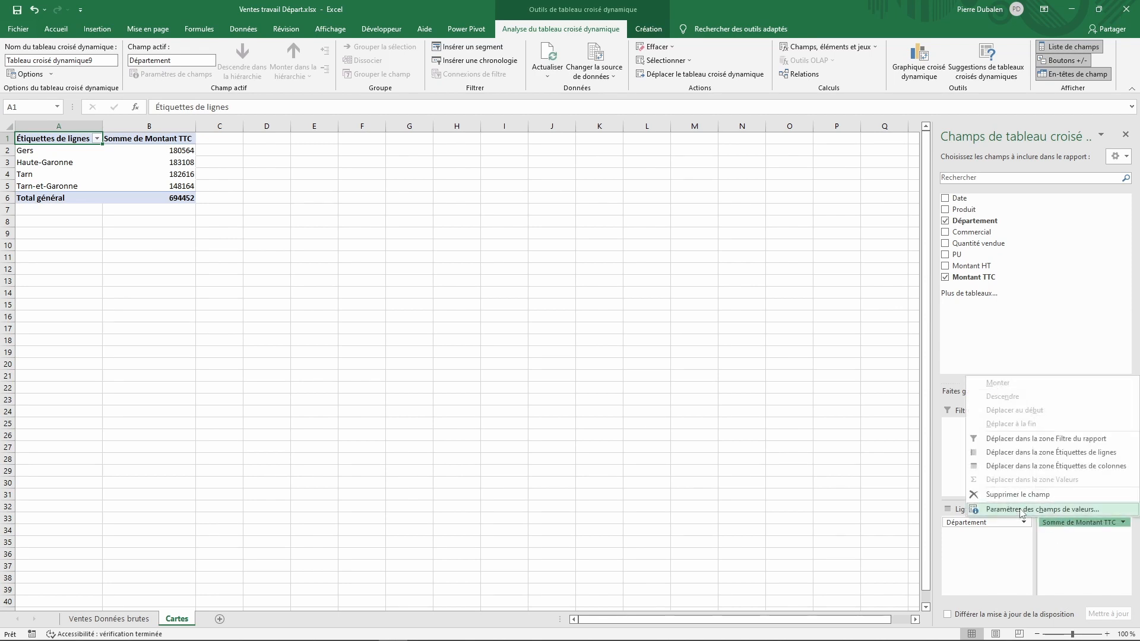
{"action": "left_click", "coordinate": [1020, 510]}
{"action": "type", "text": "CA"}
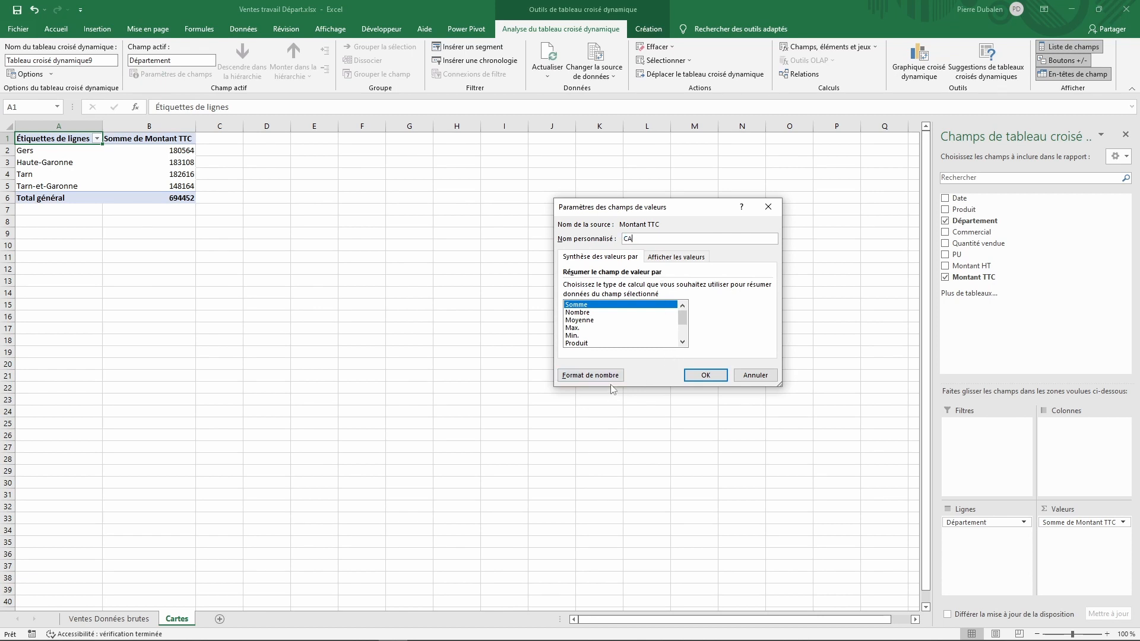
{"action": "left_click", "coordinate": [592, 377]}
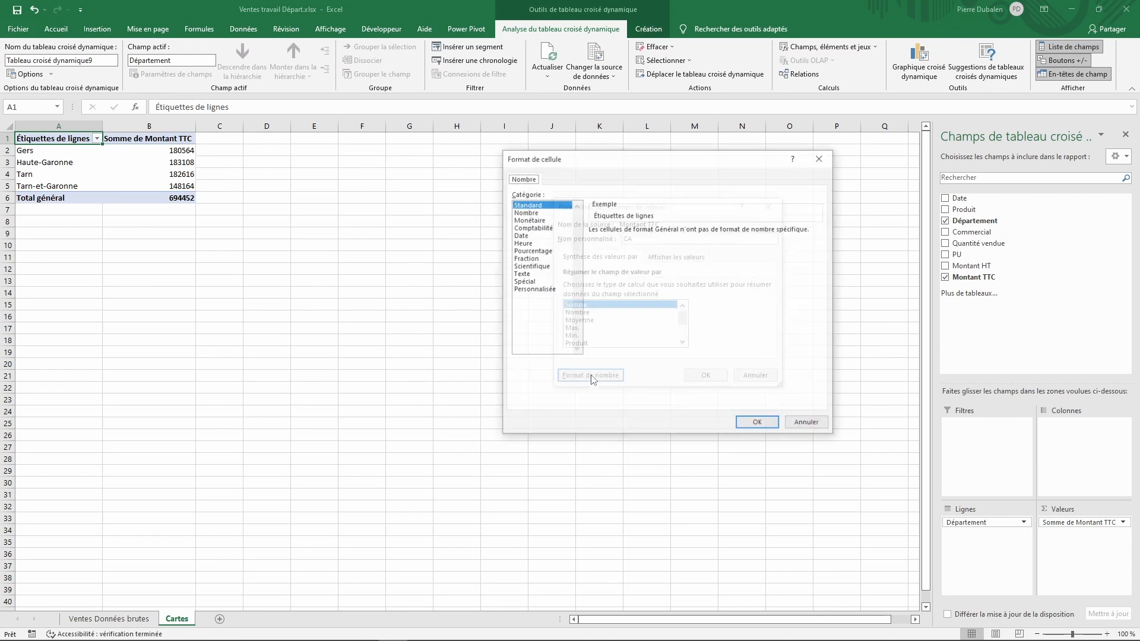
{"action": "left_click", "coordinate": [535, 220]}
{"action": "left_click", "coordinate": [691, 233]}
{"action": "left_click", "coordinate": [691, 234]}
{"action": "left_click", "coordinate": [761, 425]}
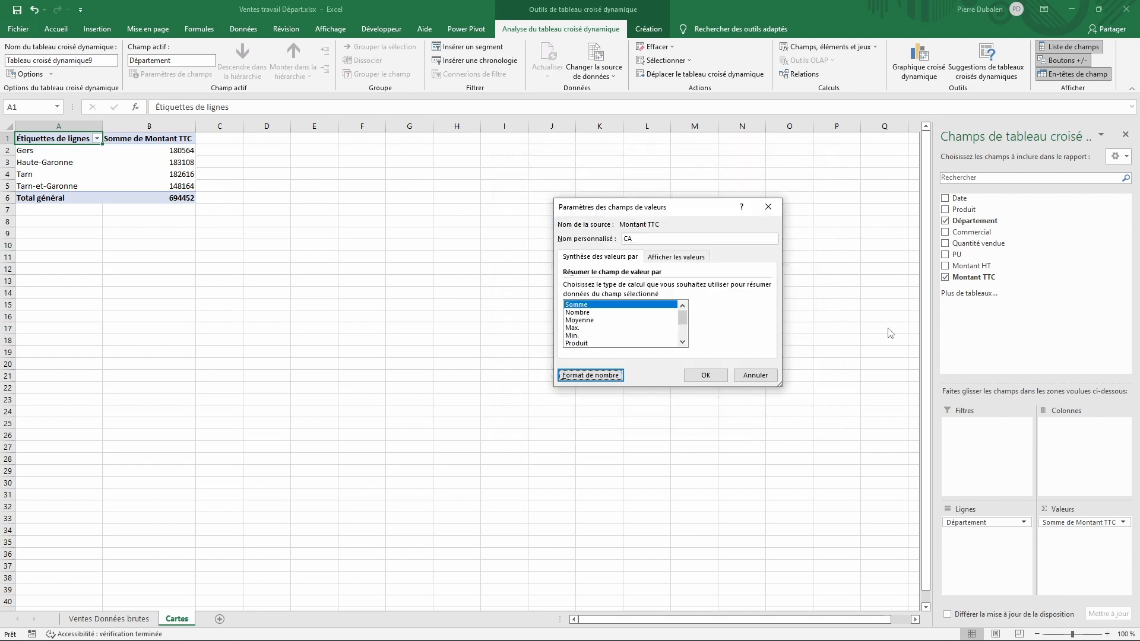
{"action": "left_click", "coordinate": [719, 383]}
- Hide the field headers of the pivot table on the Cartes sheet
{"action": "left_click", "coordinate": [1072, 74]}
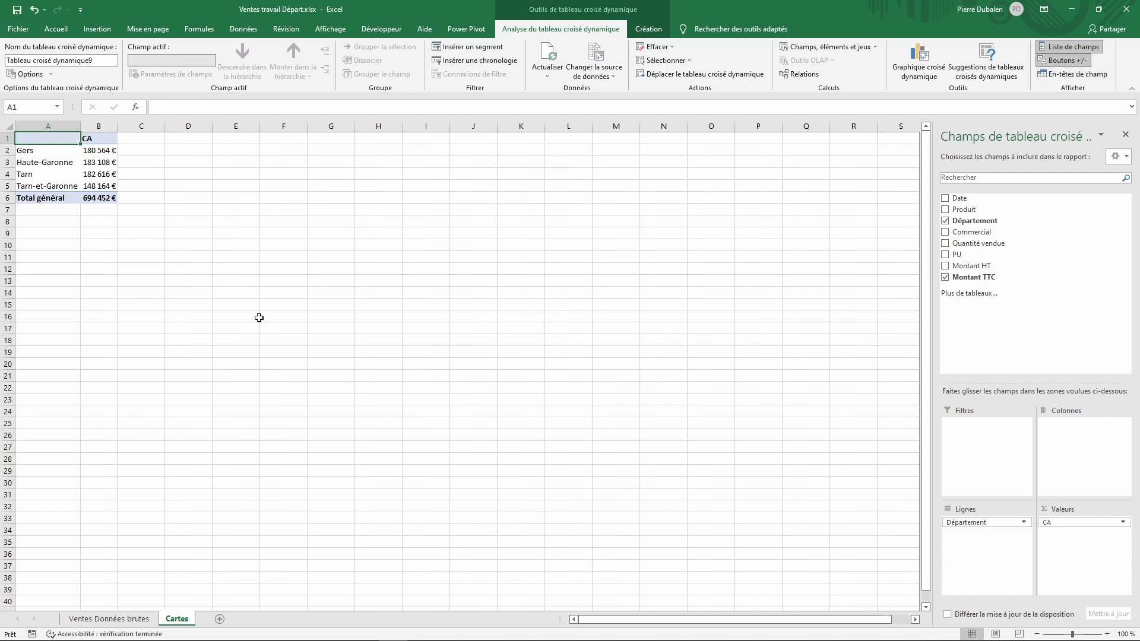
{"action": "left_click", "coordinate": [56, 150]}
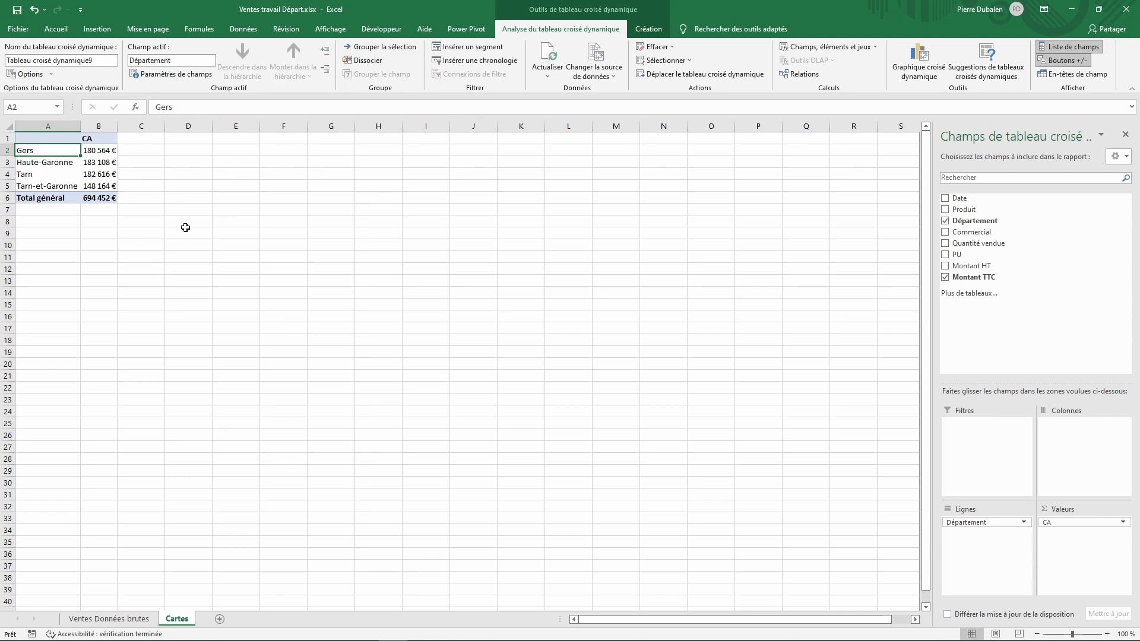
- Enter the column headings Dept, x, y and Montant TTC in cells D1 to G1
{"action": "left_click", "coordinate": [188, 137]}
{"action": "type", "text": "Dept"}
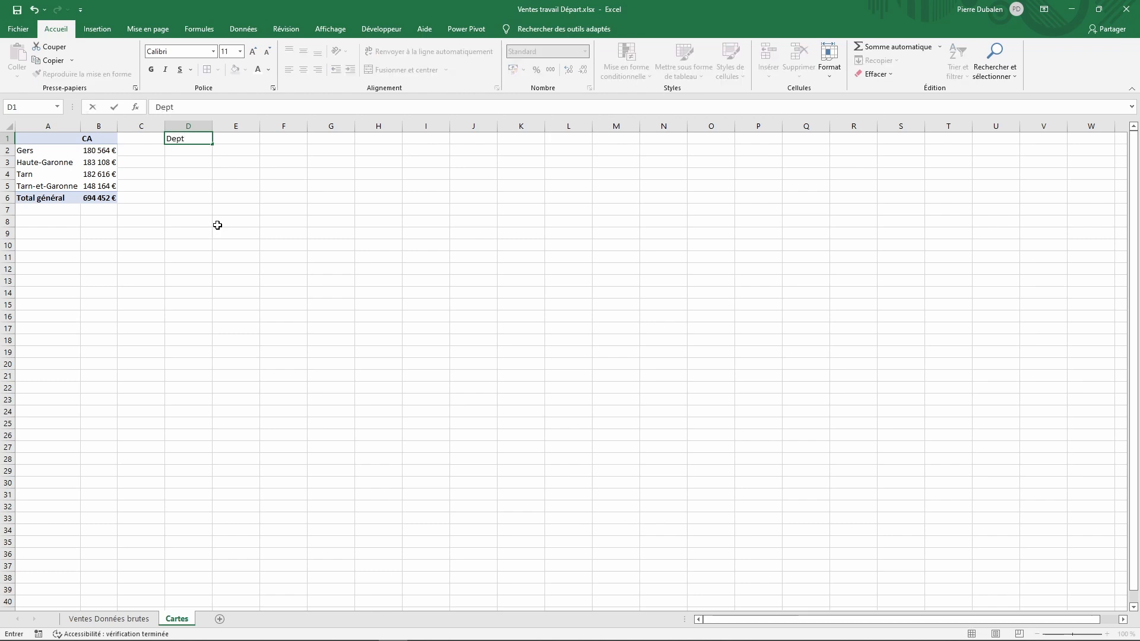
{"action": "key", "text": "Tab"}
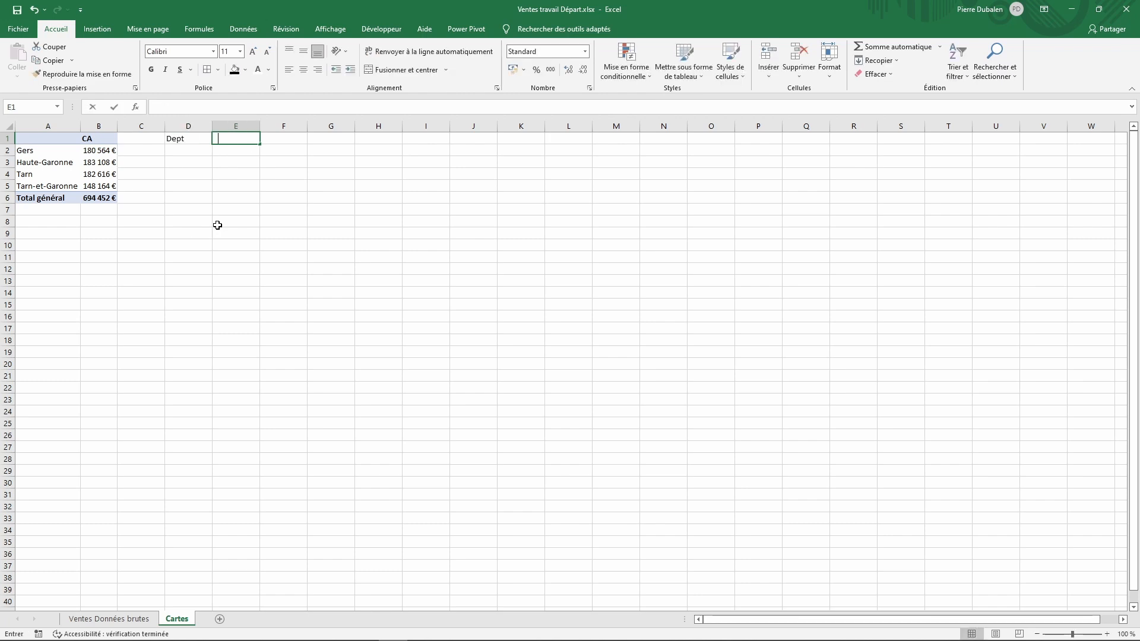
{"action": "type", "text": "x"}
{"action": "key", "text": "Tab"}
{"action": "type", "text": "y"}
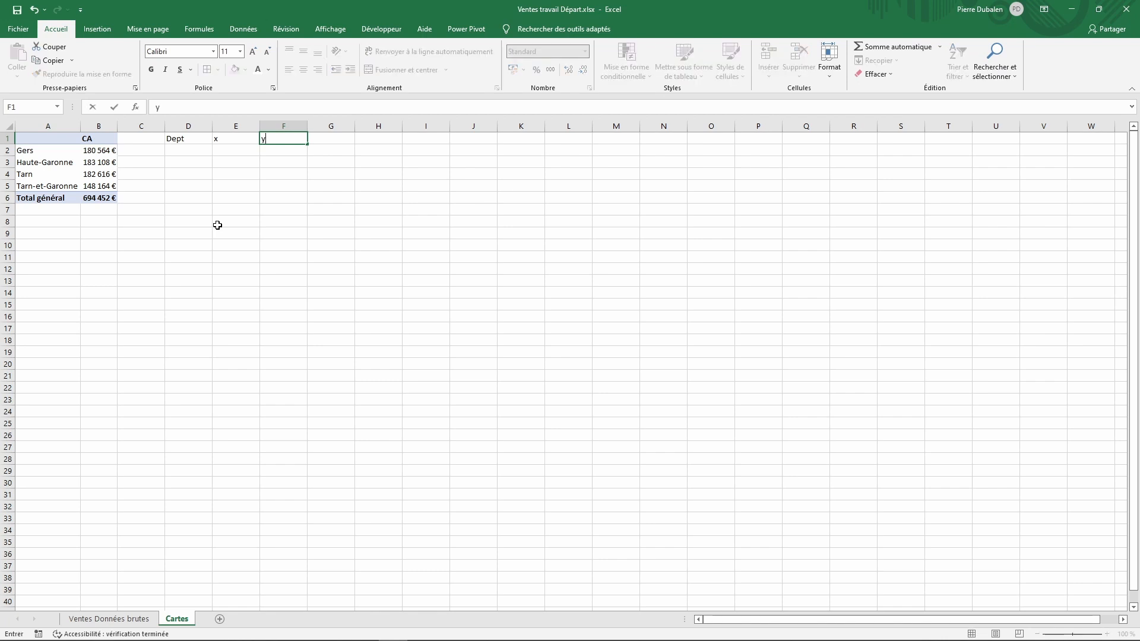
{"action": "key", "text": "Tab"}
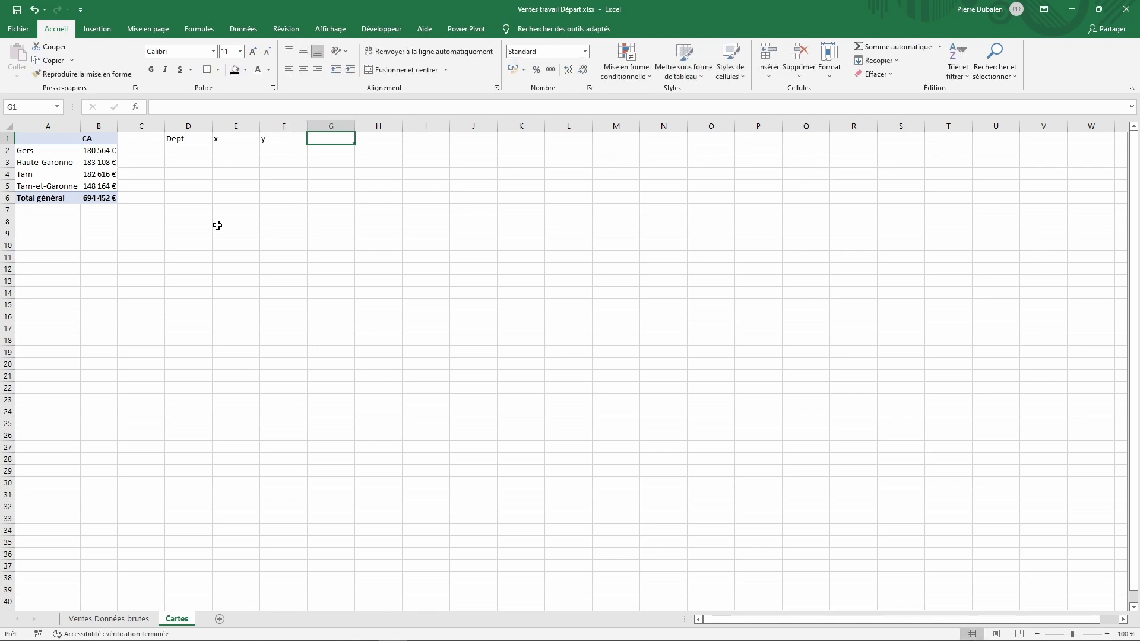
{"action": "type", "text": "Montant TTC"}
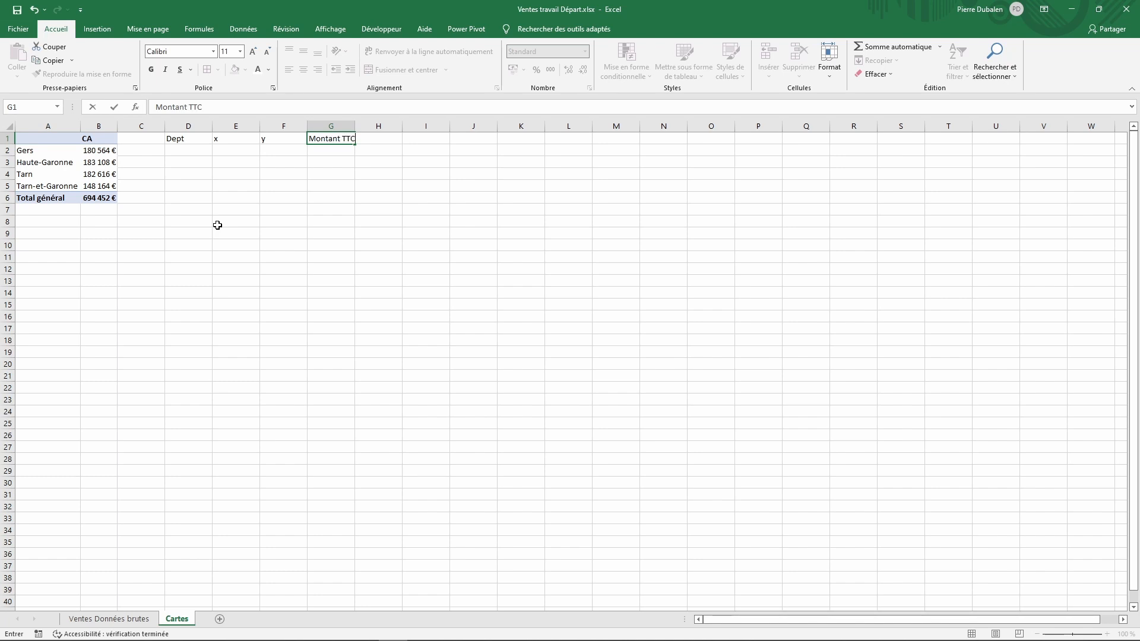
- Copy the four département names from the pivot table's row labels into the Dept column, starting at D2
{"action": "left_click", "coordinate": [35, 150]}
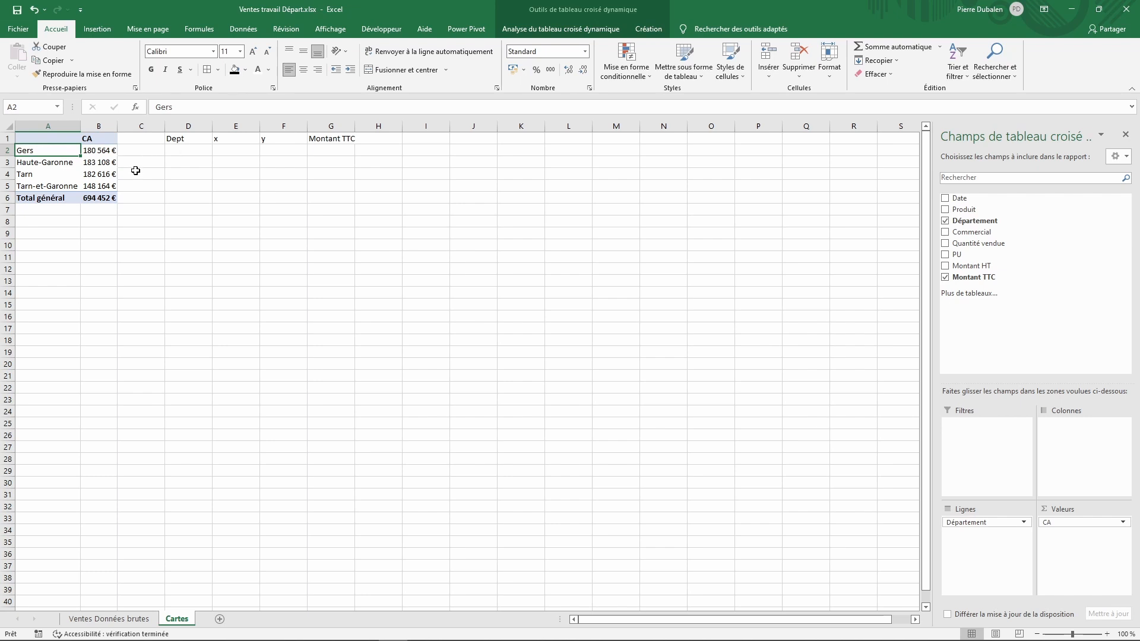
{"action": "left_click", "coordinate": [50, 182]}
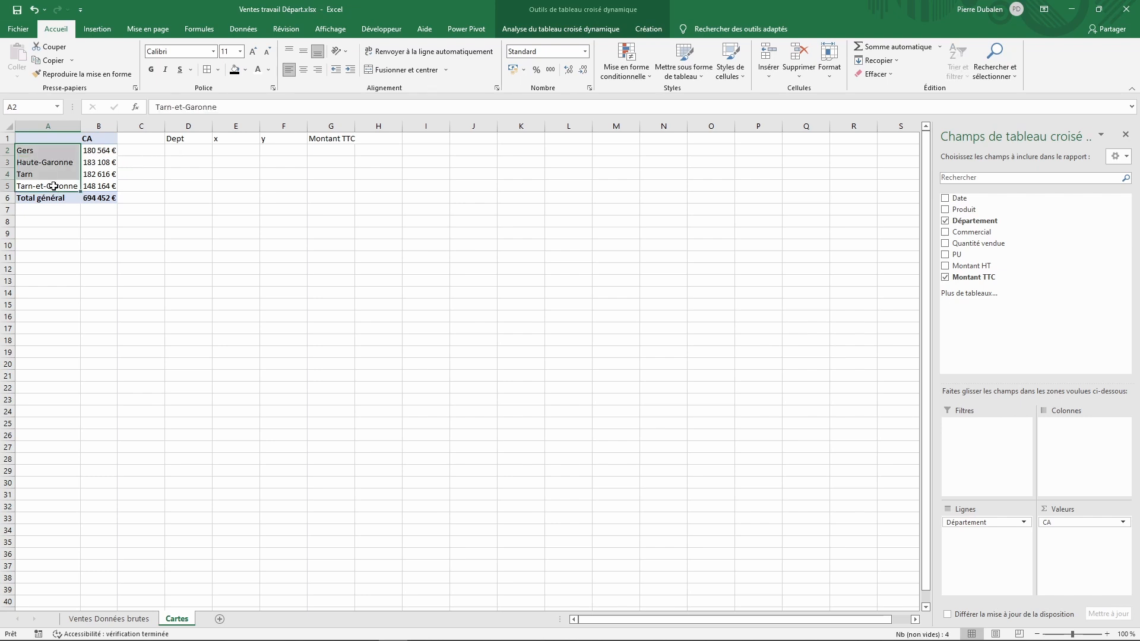
{"action": "key", "text": "ctrl+c"}
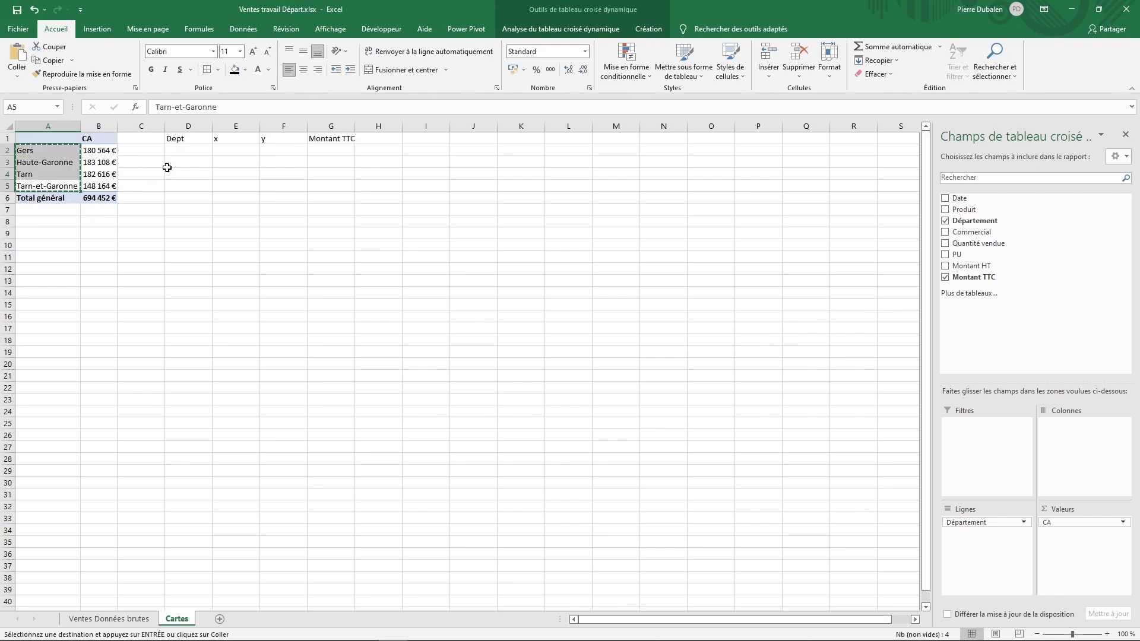
{"action": "left_click", "coordinate": [184, 149]}
{"action": "key", "text": "Return"}
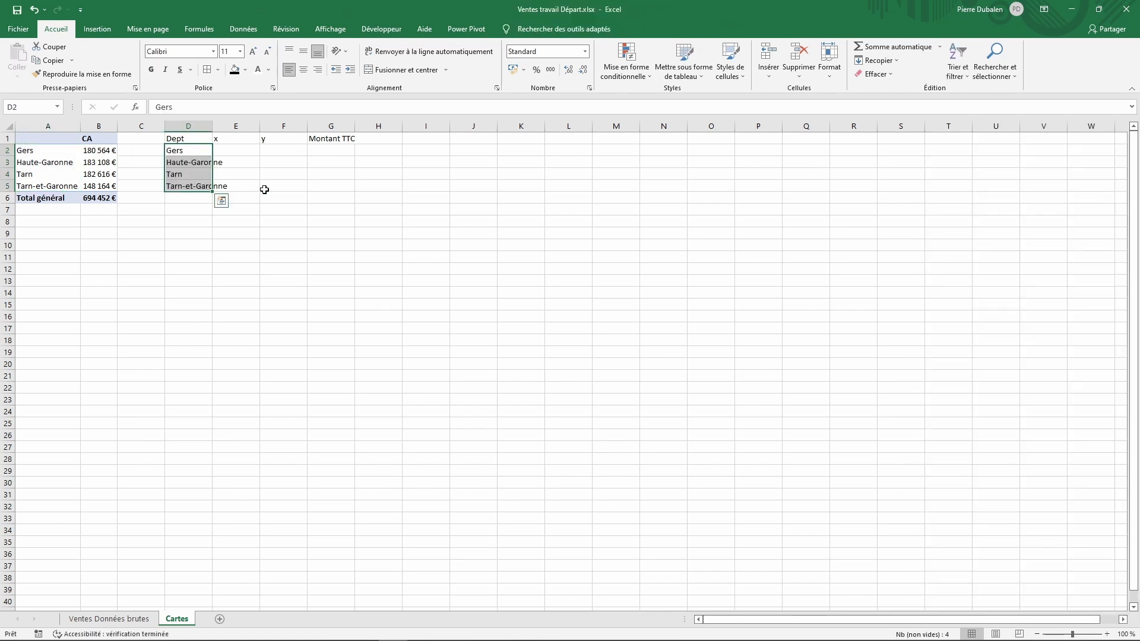
- In G2, enter a formula that retrieves the CA value for Gers from the pivot table
{"action": "left_click", "coordinate": [333, 151]}
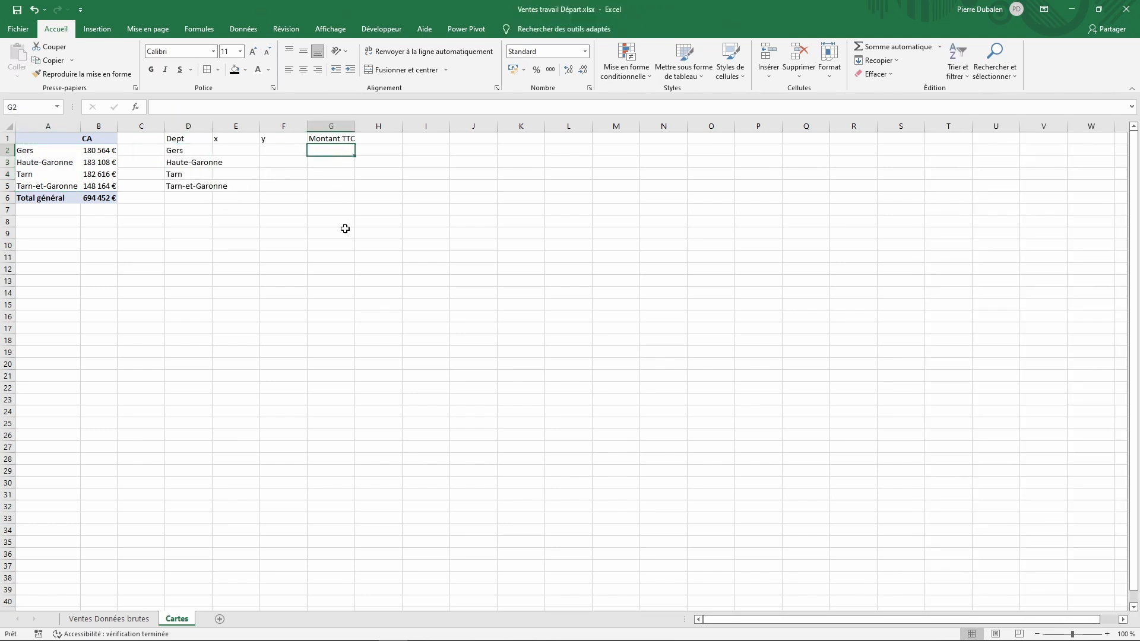
{"action": "type", "text": "=="}
{"action": "key", "text": "BackSpace"}
{"action": "left_click", "coordinate": [100, 151]}
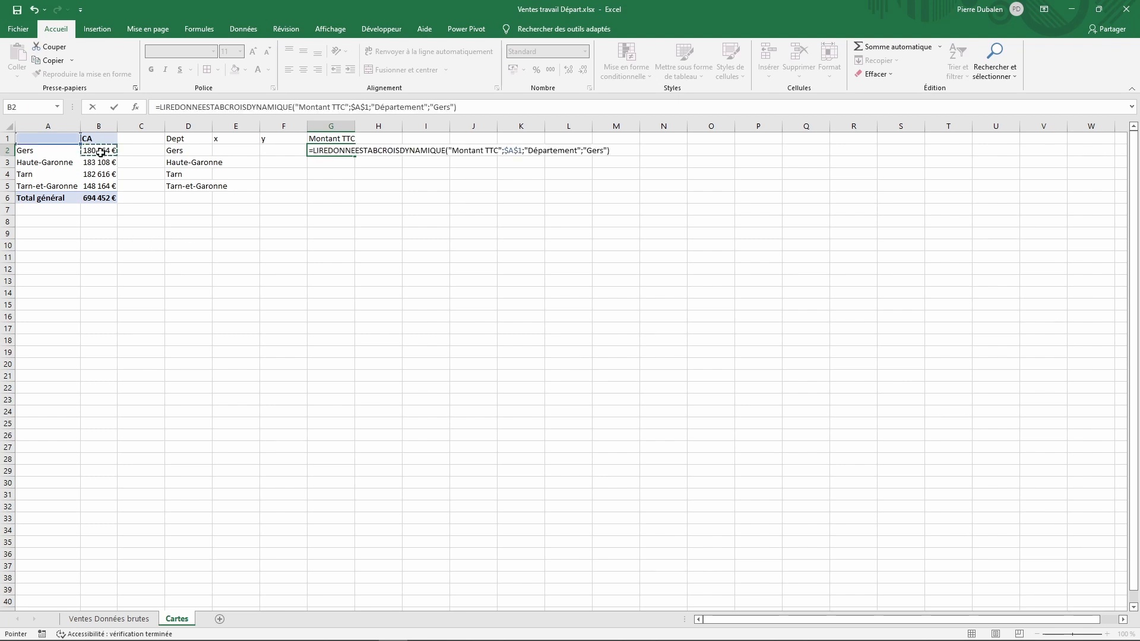
{"action": "key", "text": "Return"}
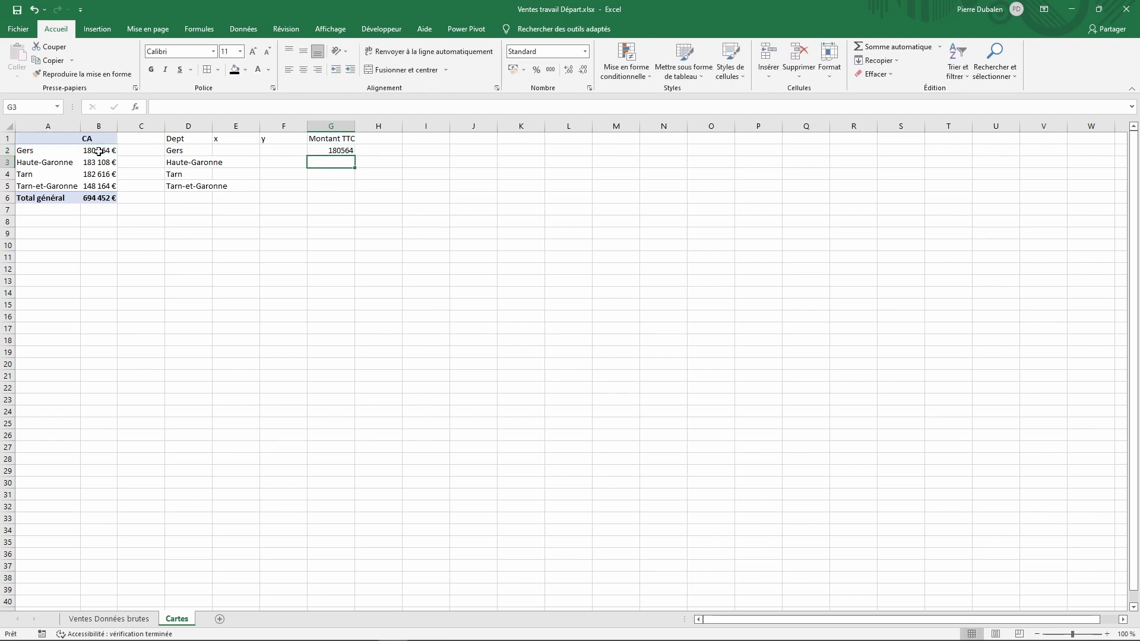
- In G3 to G5, enter formulas that retrieve the pivot table's CA values for Haute-Garonne, Tarn and Tarn-et-Garonne
{"action": "type", "text": "="}
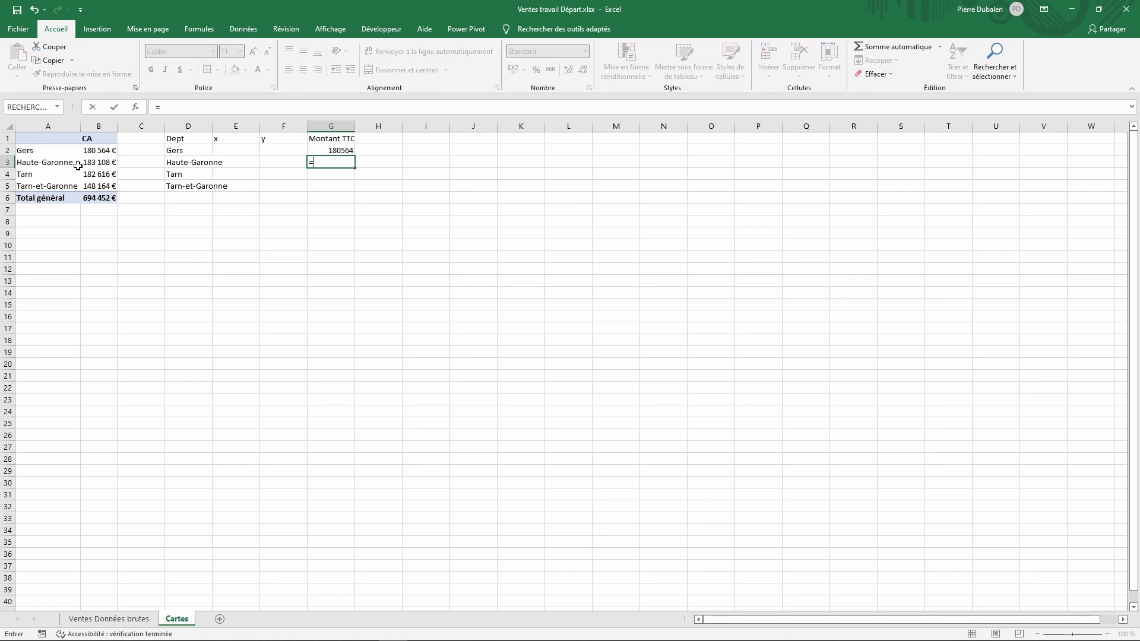
{"action": "left_click", "coordinate": [97, 161]}
{"action": "key", "text": "Return"}
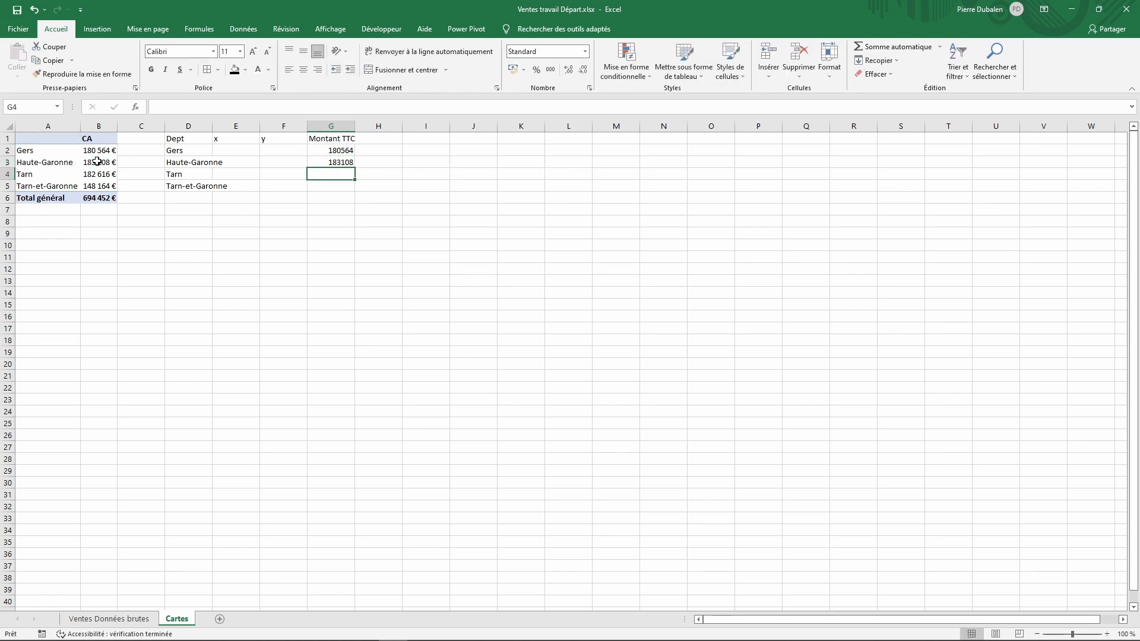
{"action": "type", "text": "="}
{"action": "left_click", "coordinate": [105, 174]}
{"action": "key", "text": "Return"}
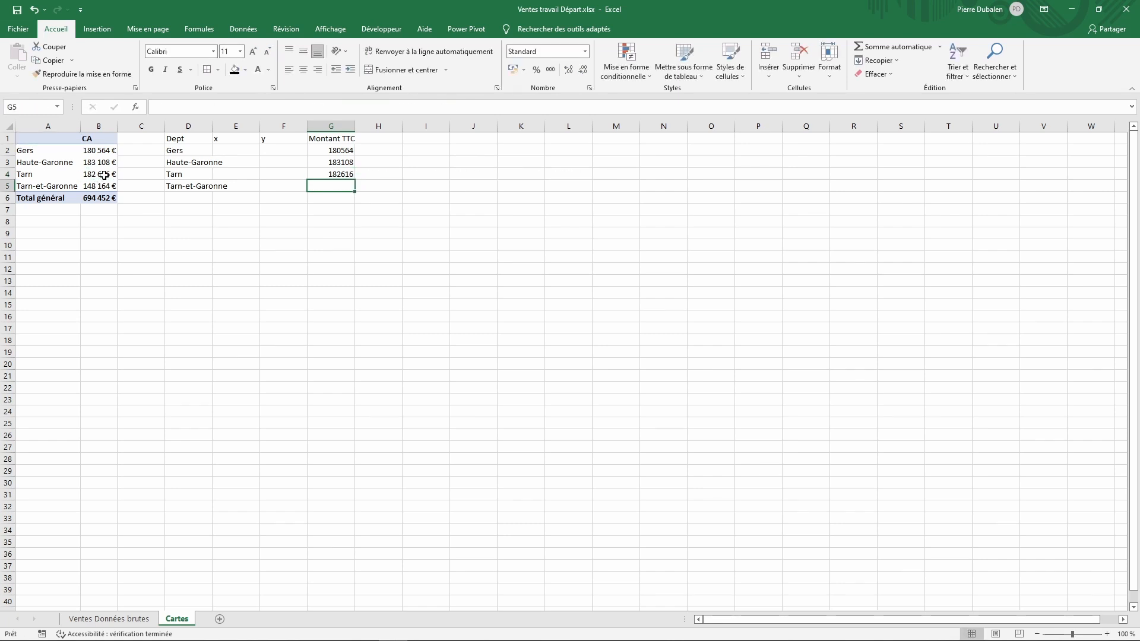
{"action": "type", "text": "="}
{"action": "left_click", "coordinate": [92, 187]}
{"action": "key", "text": "Return"}
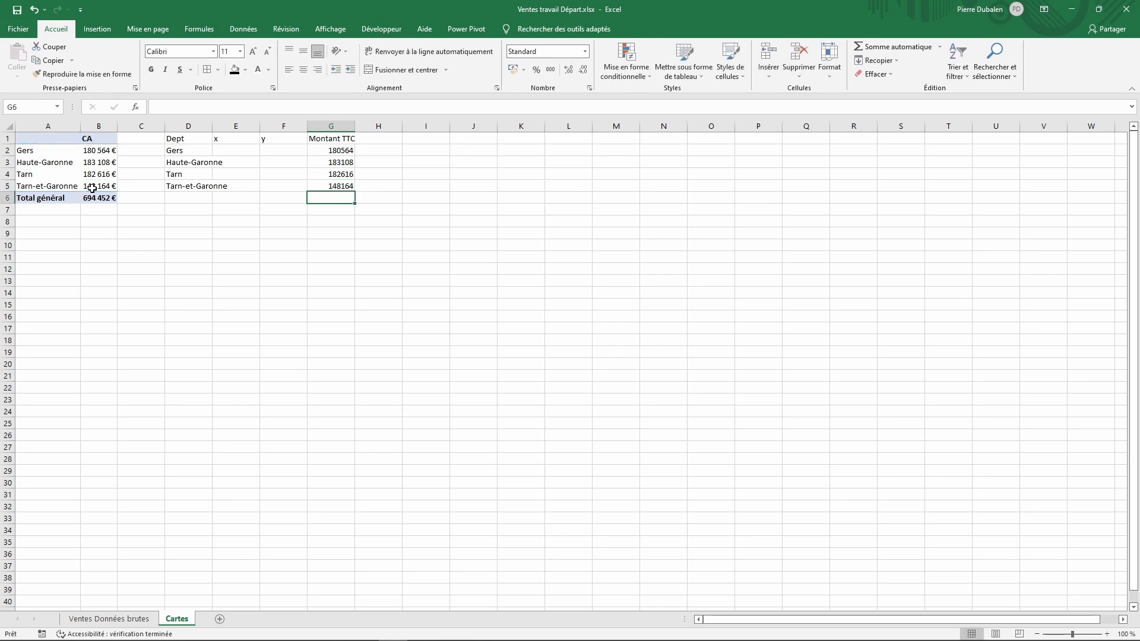
- Apply borders to all cells of D1:G5 and give the header row D1:G1 a black fill with white text
{"action": "left_click_drag", "start_coordinate": [191, 137], "coordinate": [315, 186]}
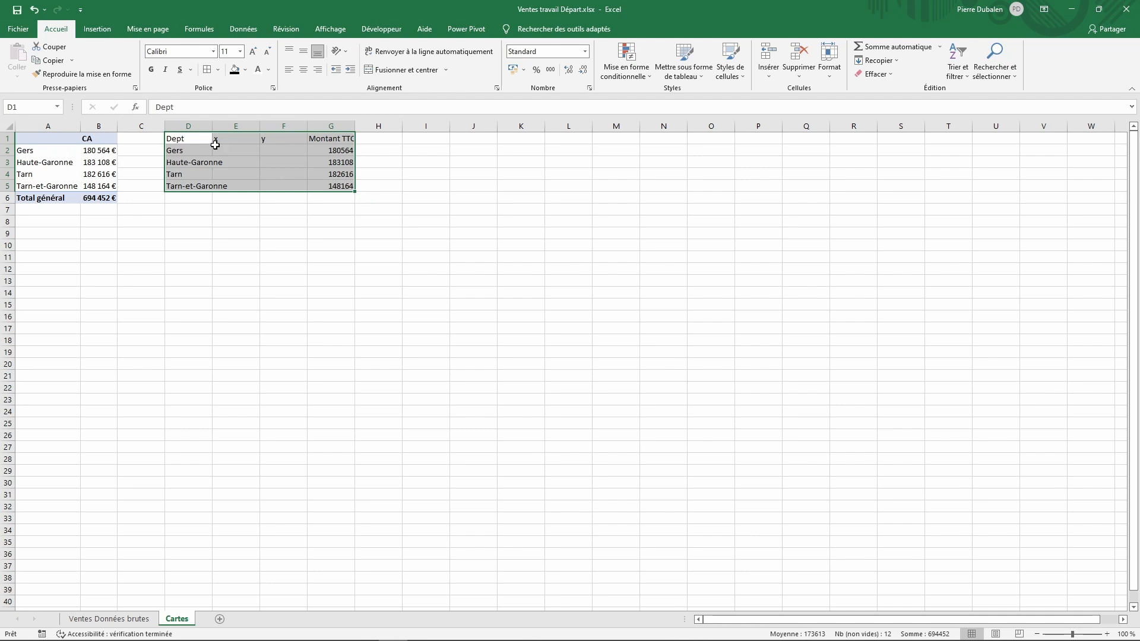
{"action": "left_click", "coordinate": [208, 71]}
{"action": "left_click_drag", "start_coordinate": [196, 137], "coordinate": [315, 136]}
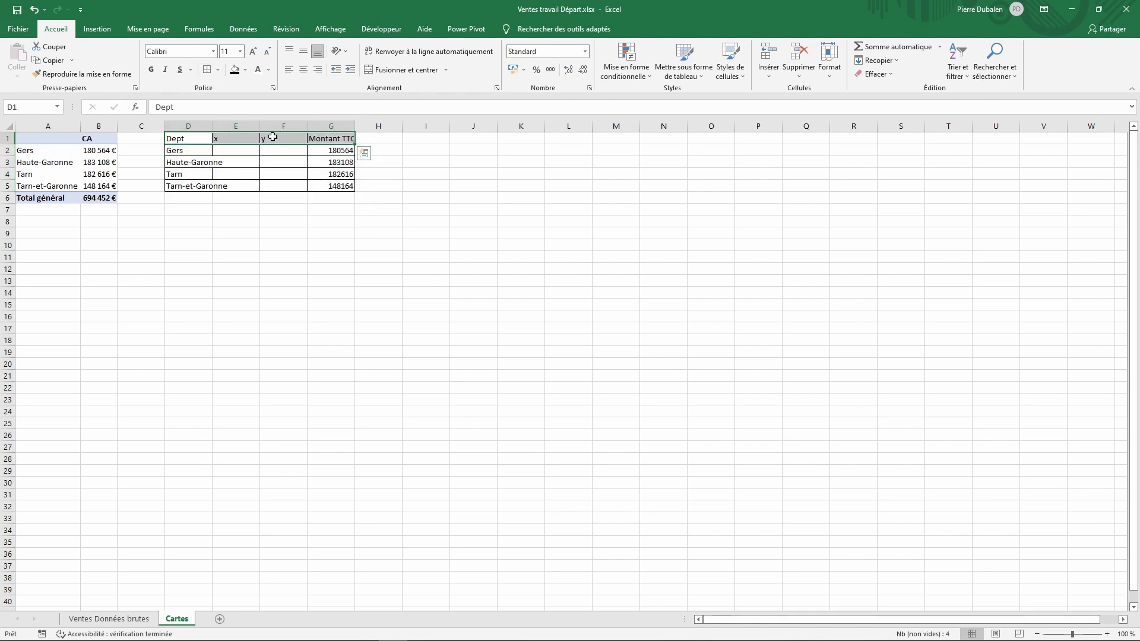
{"action": "left_click", "coordinate": [235, 69]}
{"action": "left_click", "coordinate": [258, 70]}
- Fit columns D to G to their contents, then widen the x and y columns slightly
{"action": "left_click_drag", "start_coordinate": [206, 126], "coordinate": [331, 126]}
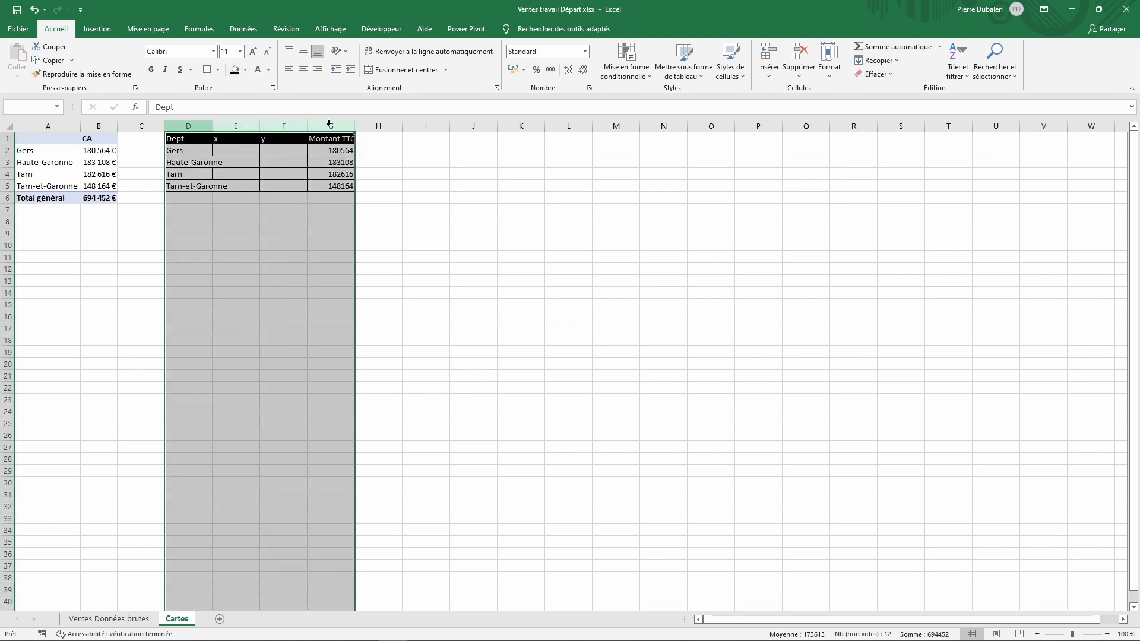
{"action": "double_click", "coordinate": [212, 126]}
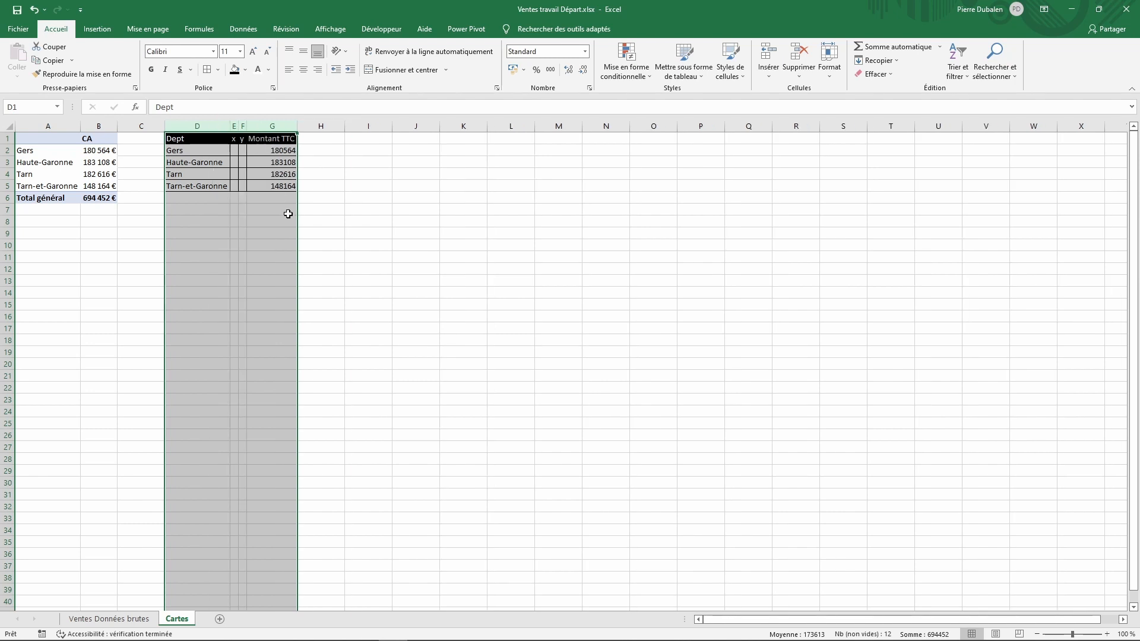
{"action": "left_click", "coordinate": [365, 183]}
{"action": "left_click", "coordinate": [237, 126]}
{"action": "left_click_drag", "start_coordinate": [238, 126], "coordinate": [257, 127]}
{"action": "left_click", "coordinate": [345, 271]}
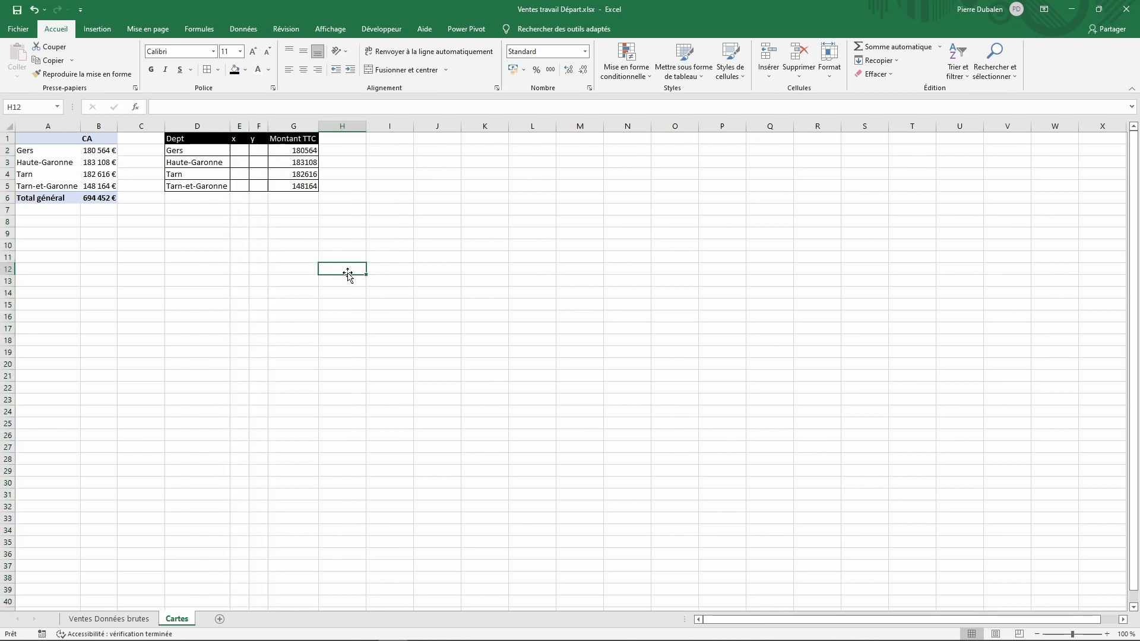
- Format the Montant TTC amounts in G2:G5 as Français (France) euro accounting values without decimals
{"action": "left_click", "coordinate": [301, 150]}
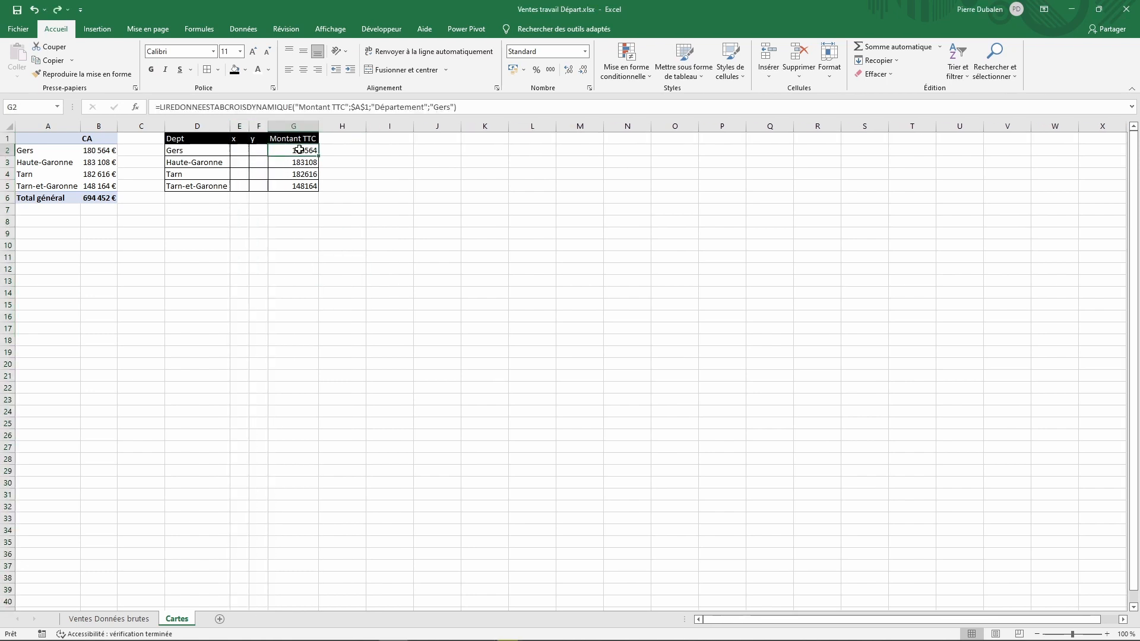
{"action": "left_click_drag", "start_coordinate": [301, 150], "coordinate": [301, 186]}
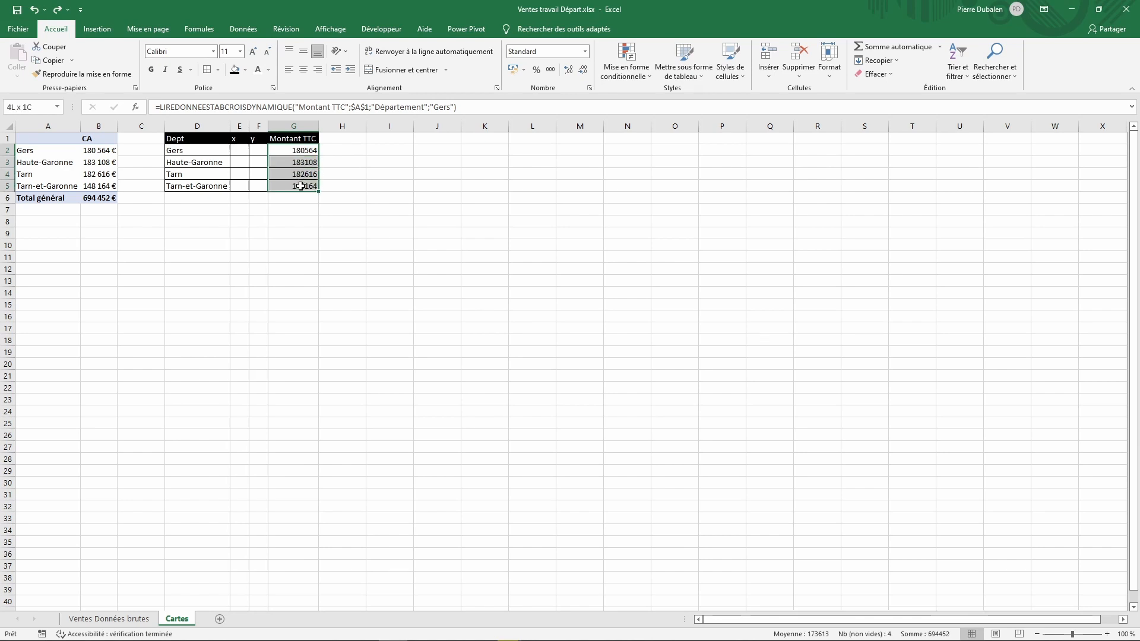
{"action": "left_click", "coordinate": [524, 69]}
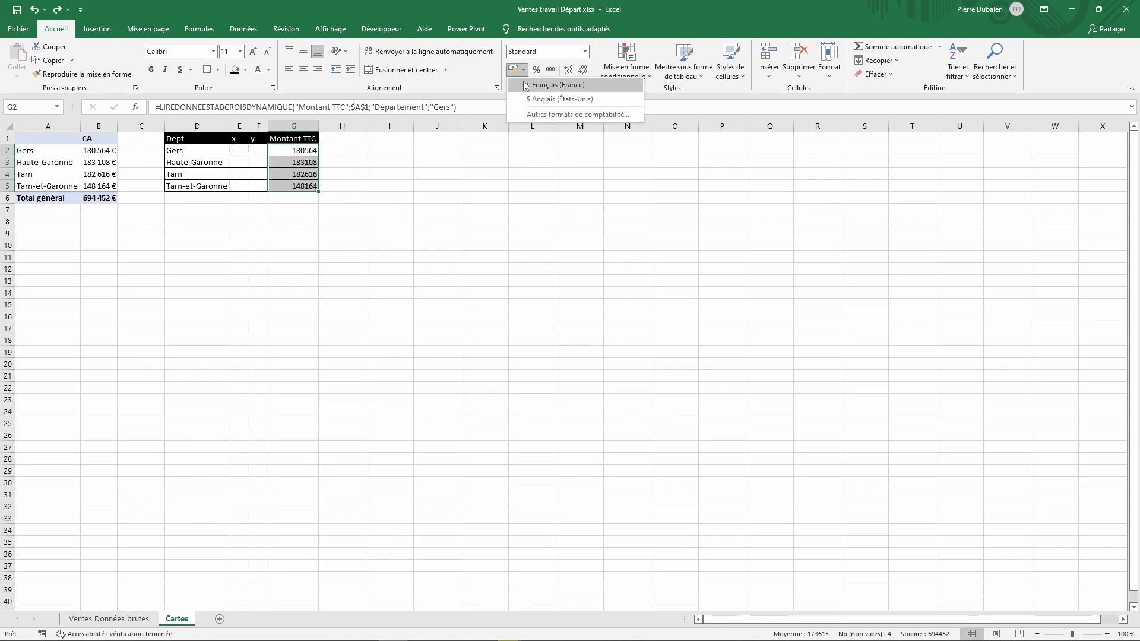
{"action": "left_click", "coordinate": [538, 85]}
{"action": "left_click", "coordinate": [583, 70]}
{"action": "left_click", "coordinate": [584, 69]}
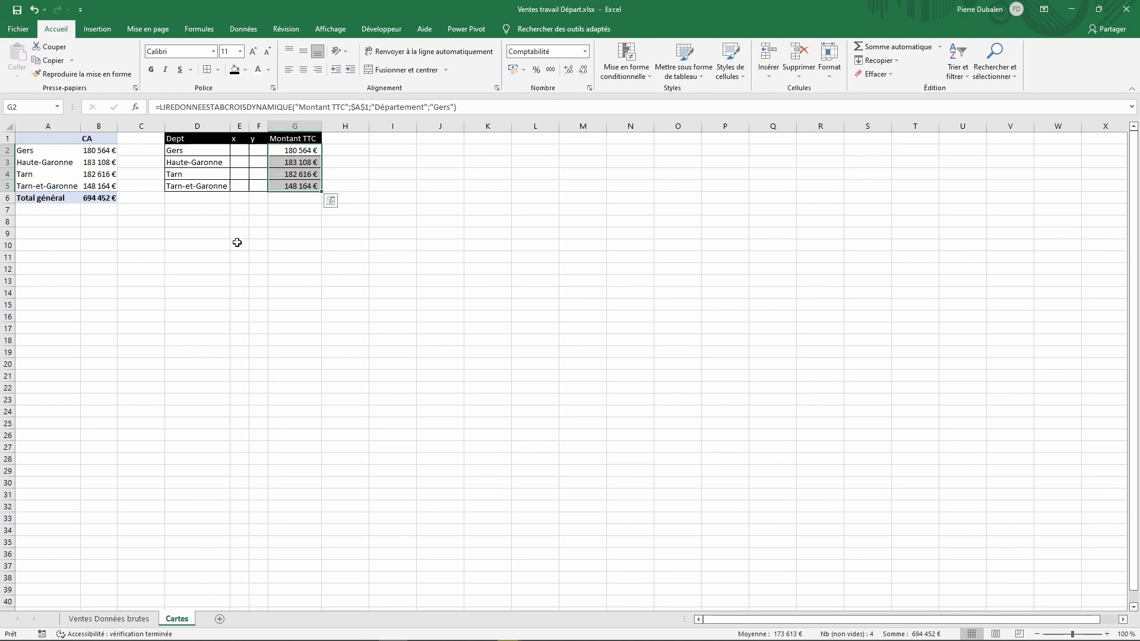
- Enter the x coordinates 5, 6, 10 and 8 in cells E2 to E5
{"action": "left_click", "coordinate": [240, 152]}
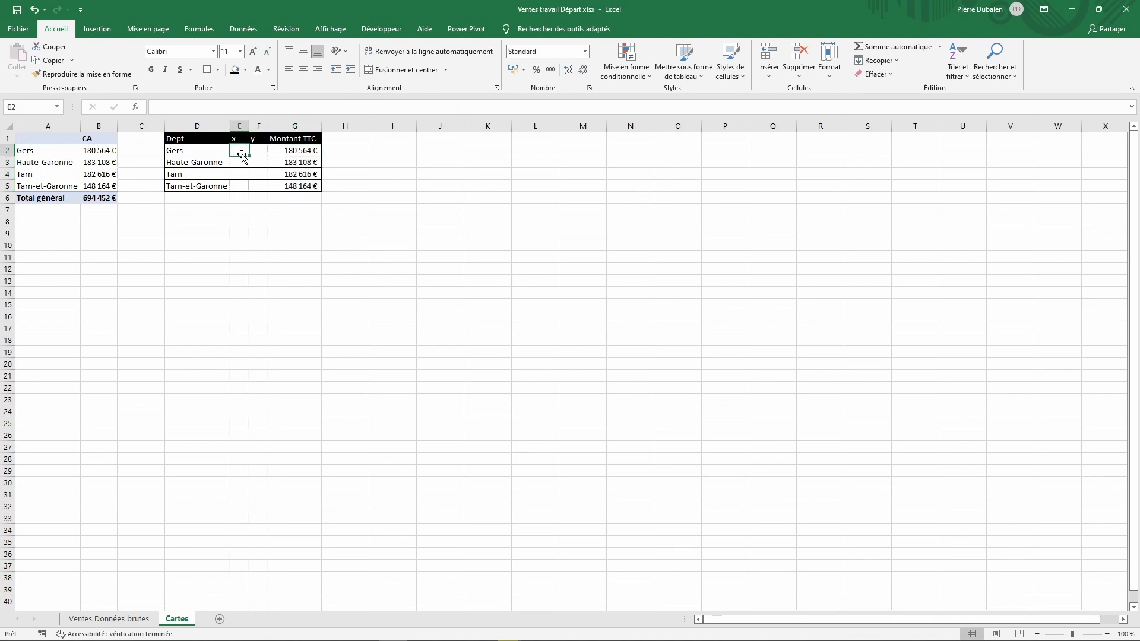
{"action": "type", "text": "5"}
{"action": "key", "text": "Return"}
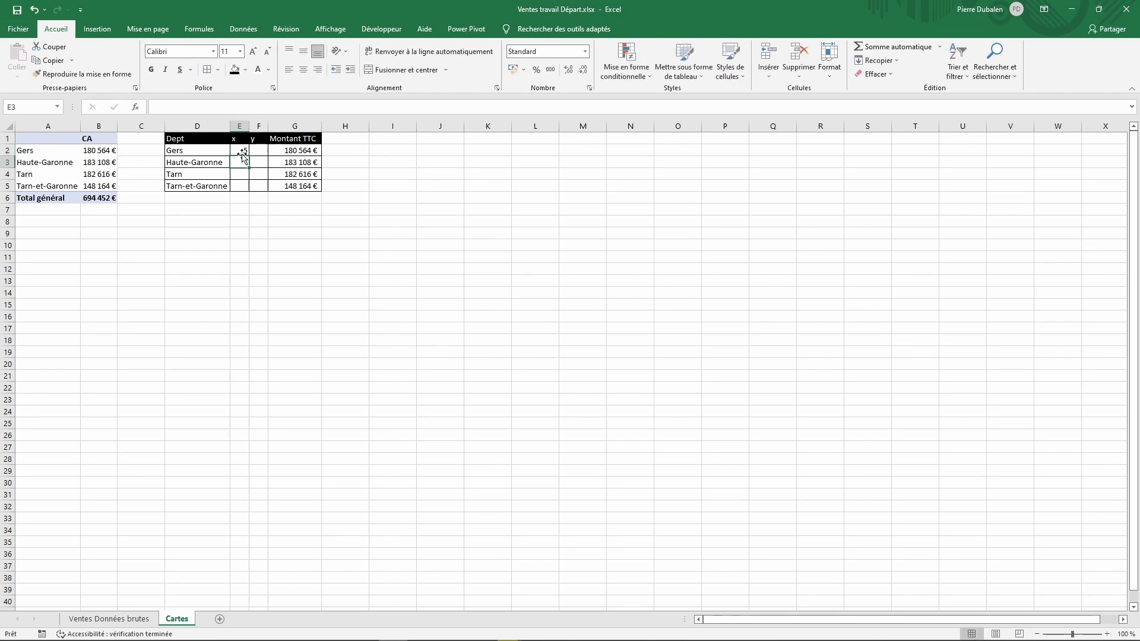
{"action": "type", "text": "6"}
{"action": "key", "text": "Return"}
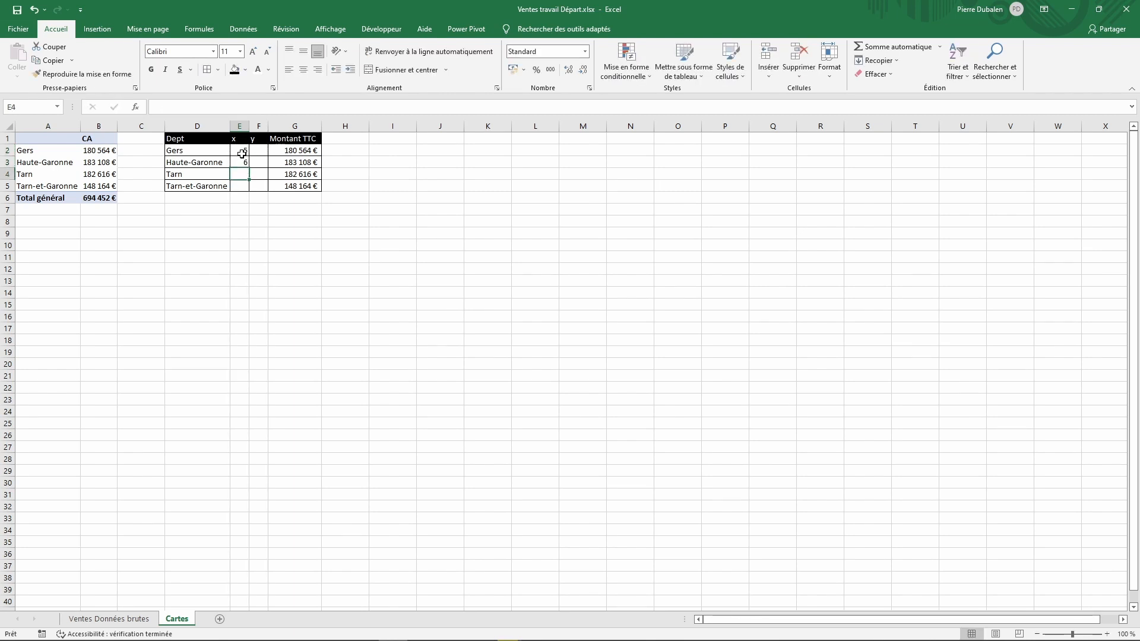
{"action": "type", "text": "10"}
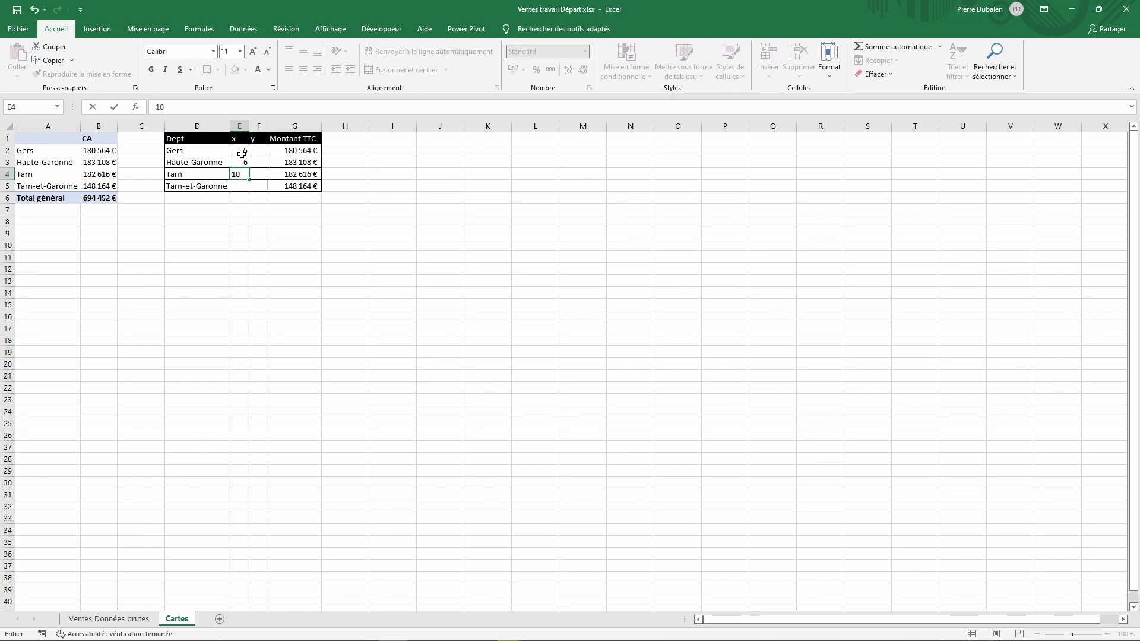
{"action": "key", "text": "Return"}
{"action": "type", "text": "8"}
{"action": "key", "text": "Return"}
- Enter the y coordinates 3, 4, 7 and 1 in cells F2 to F5
{"action": "left_click", "coordinate": [243, 154]}
{"action": "key", "text": "Right"}
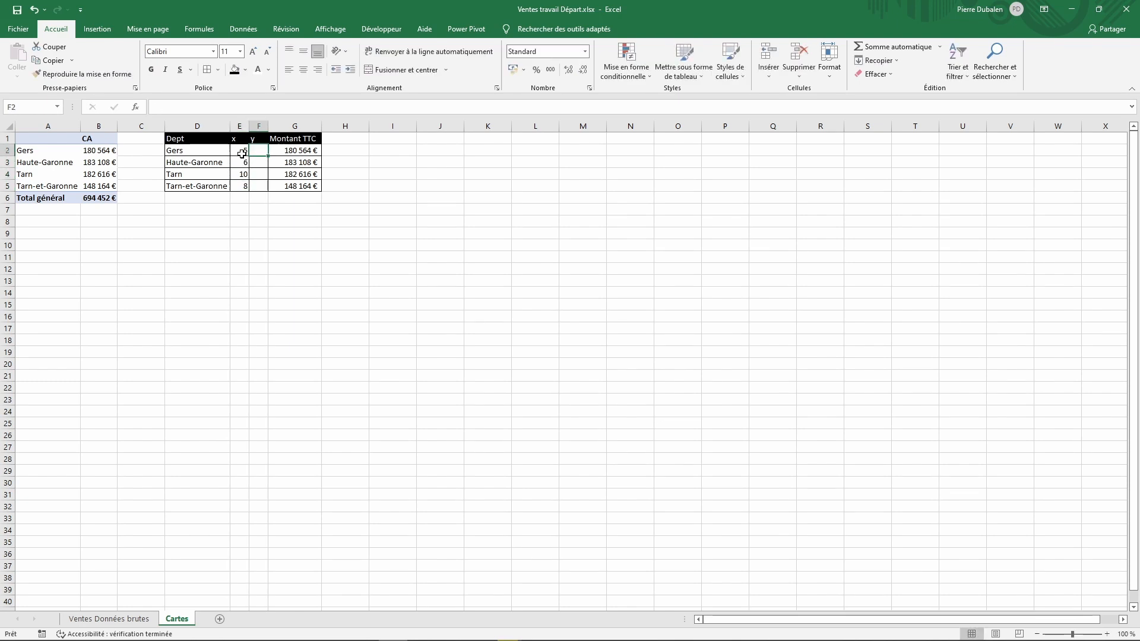
{"action": "type", "text": "3"}
{"action": "key", "text": "Return"}
{"action": "type", "text": "4"}
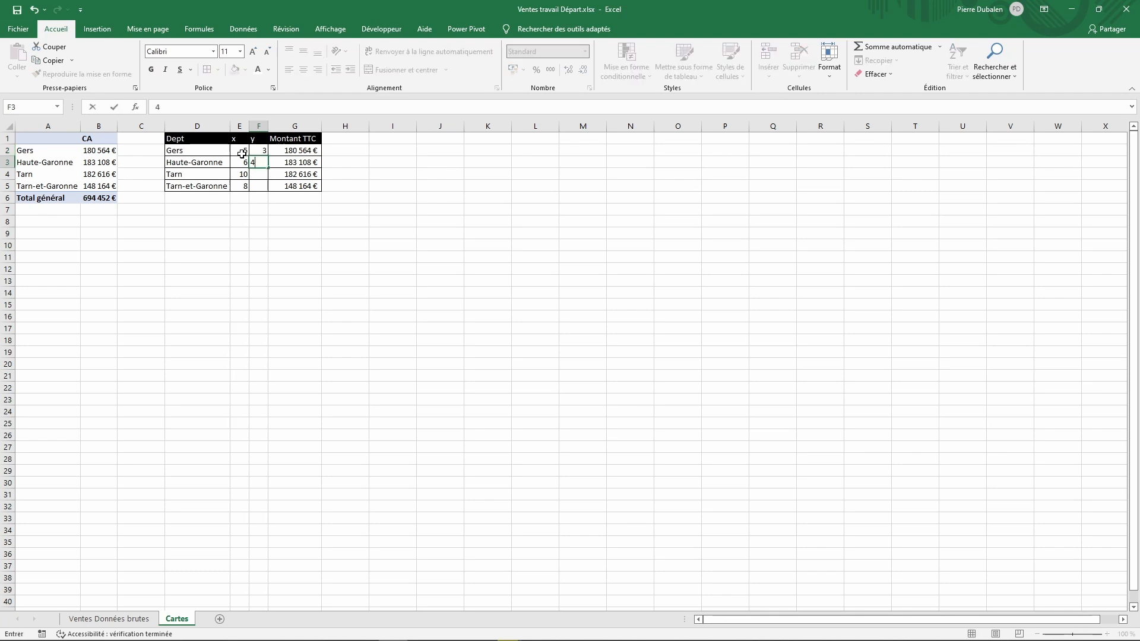
{"action": "key", "text": "Return"}
{"action": "type", "text": "7"}
{"action": "key", "text": "Return"}
{"action": "type", "text": "1"}
{"action": "key", "text": "Up"}
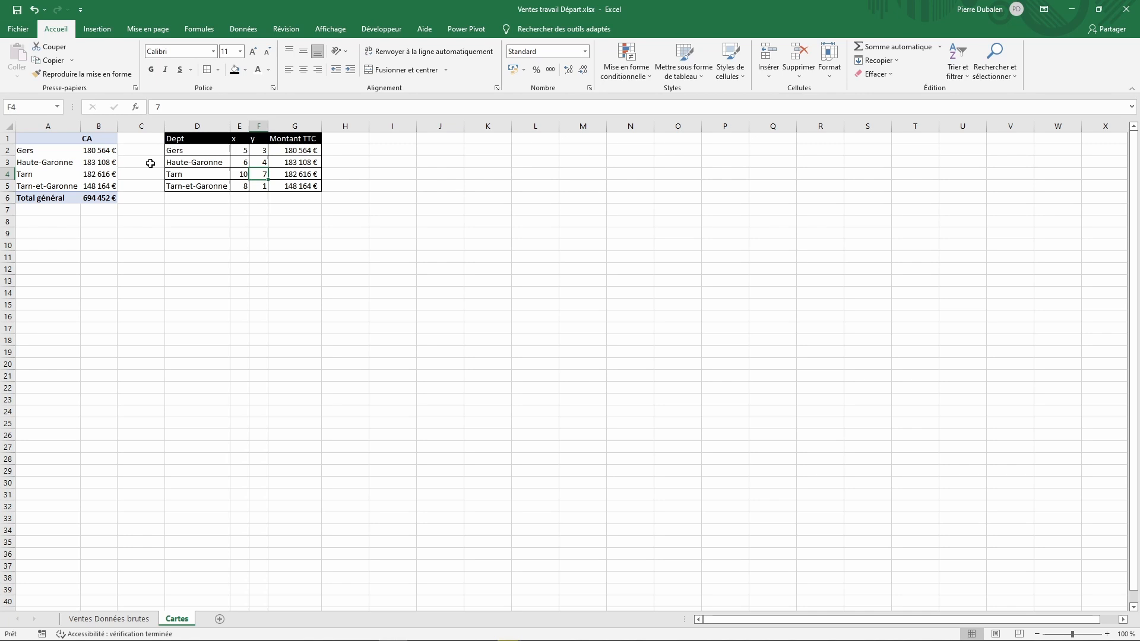
- Insert a 2D bubble chart from D1:G5 and place it just to the right of the coordinate table
{"action": "left_click_drag", "start_coordinate": [196, 140], "coordinate": [295, 186]}
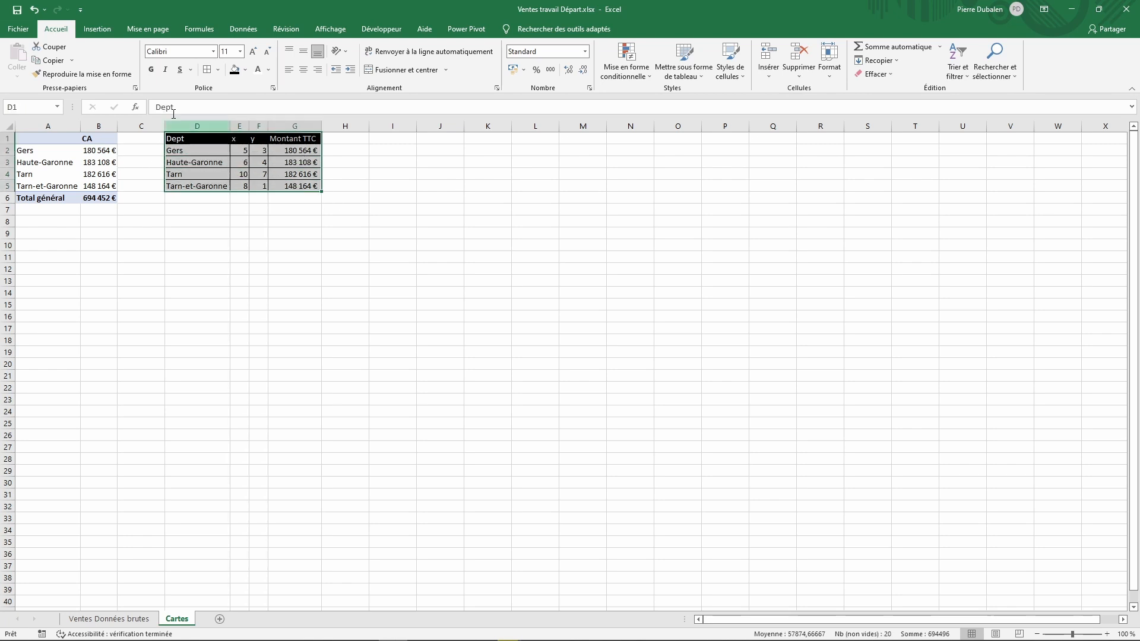
{"action": "left_click", "coordinate": [97, 30]}
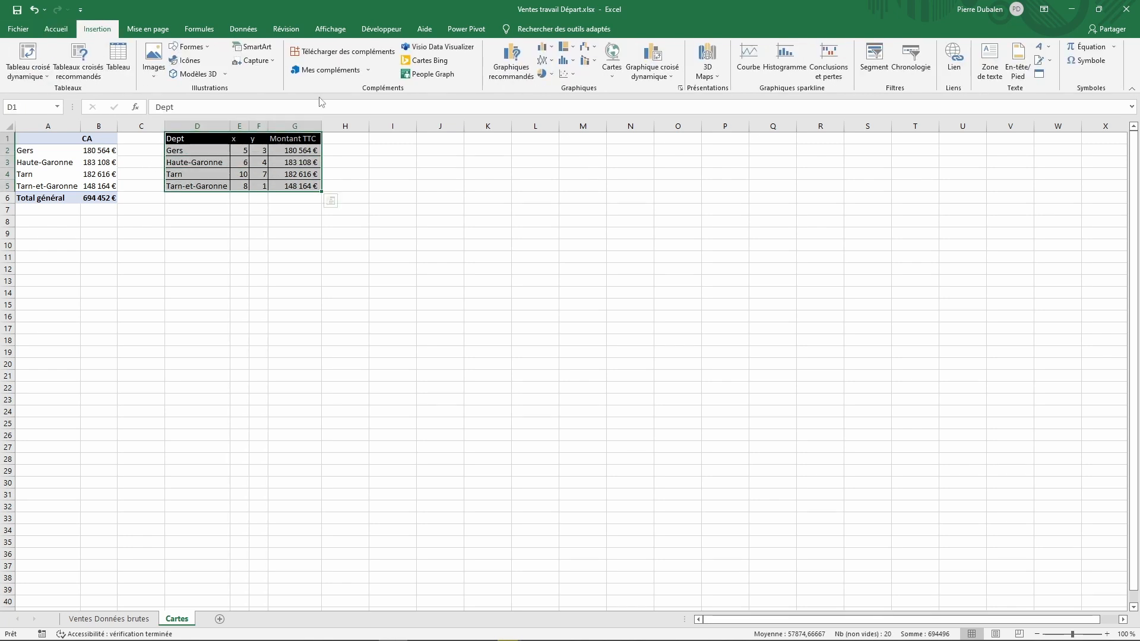
{"action": "left_click", "coordinate": [568, 74]}
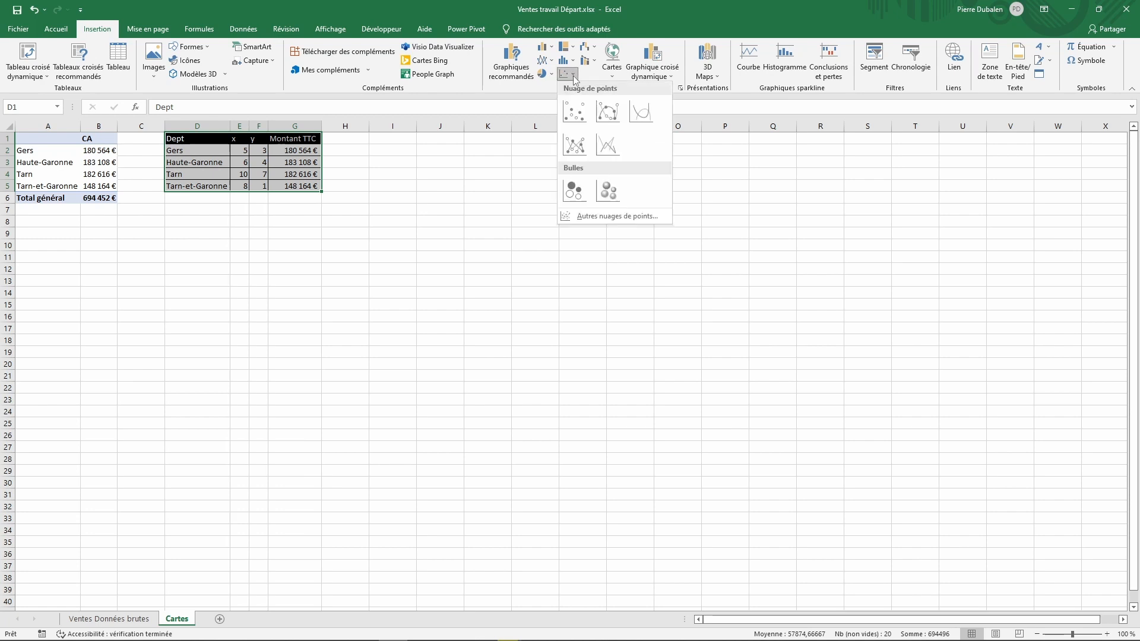
{"action": "left_click", "coordinate": [574, 191]}
{"action": "left_click_drag", "start_coordinate": [481, 287], "coordinate": [408, 142]}
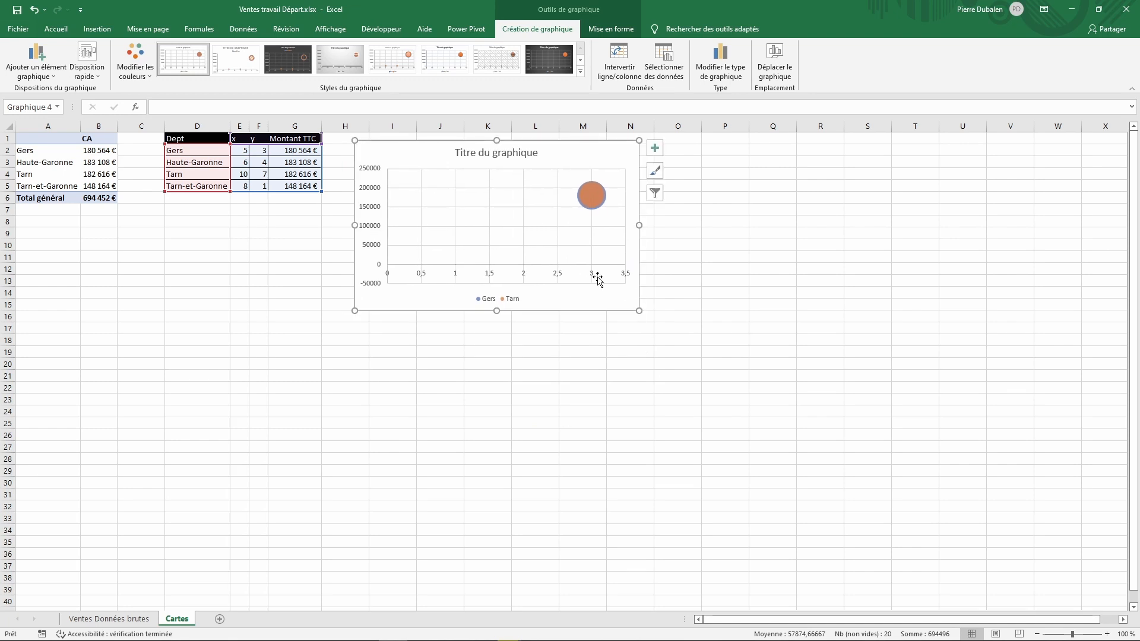
- Fill the chart area with the picture carte-administrative-occitanie.jpg and make the chart slightly taller
{"action": "right_click", "coordinate": [606, 149]}
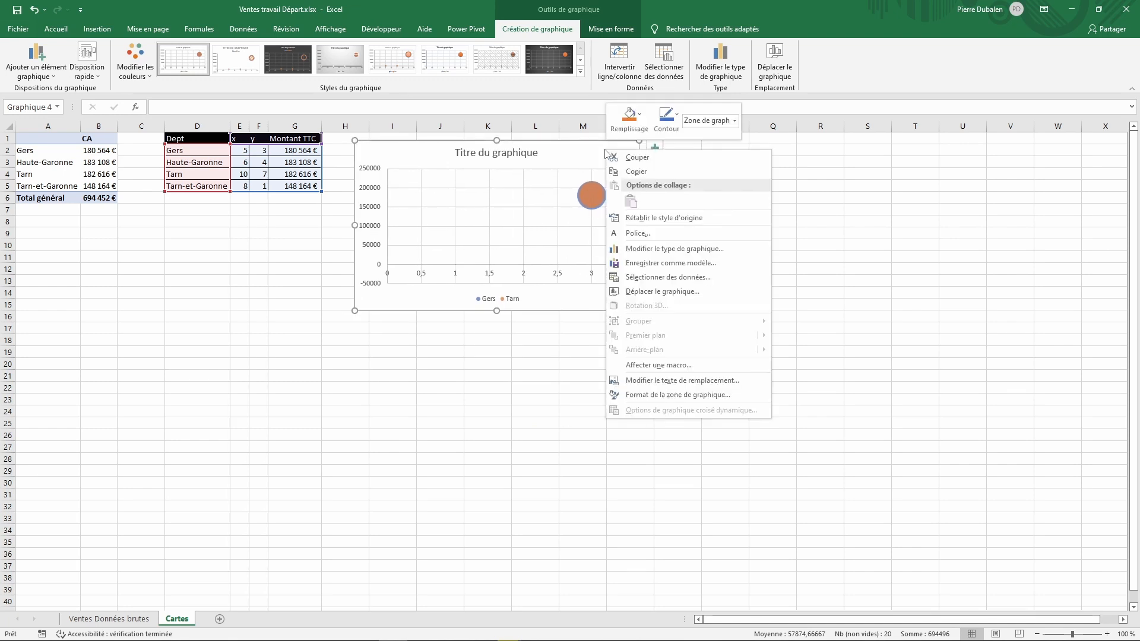
{"action": "left_click", "coordinate": [642, 394]}
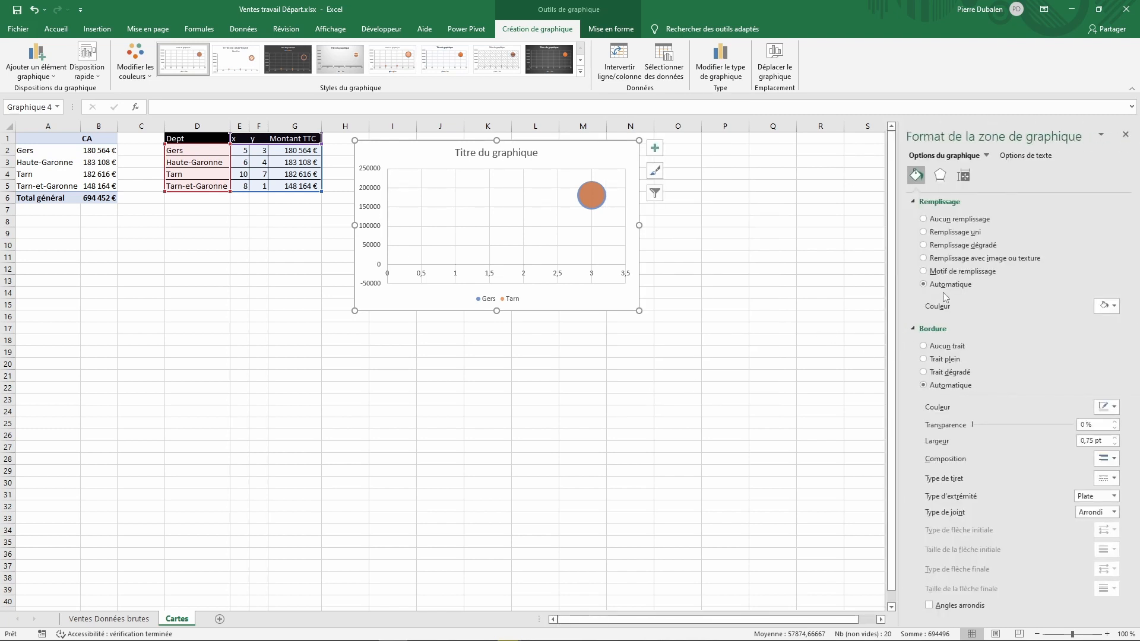
{"action": "left_click", "coordinate": [924, 259]}
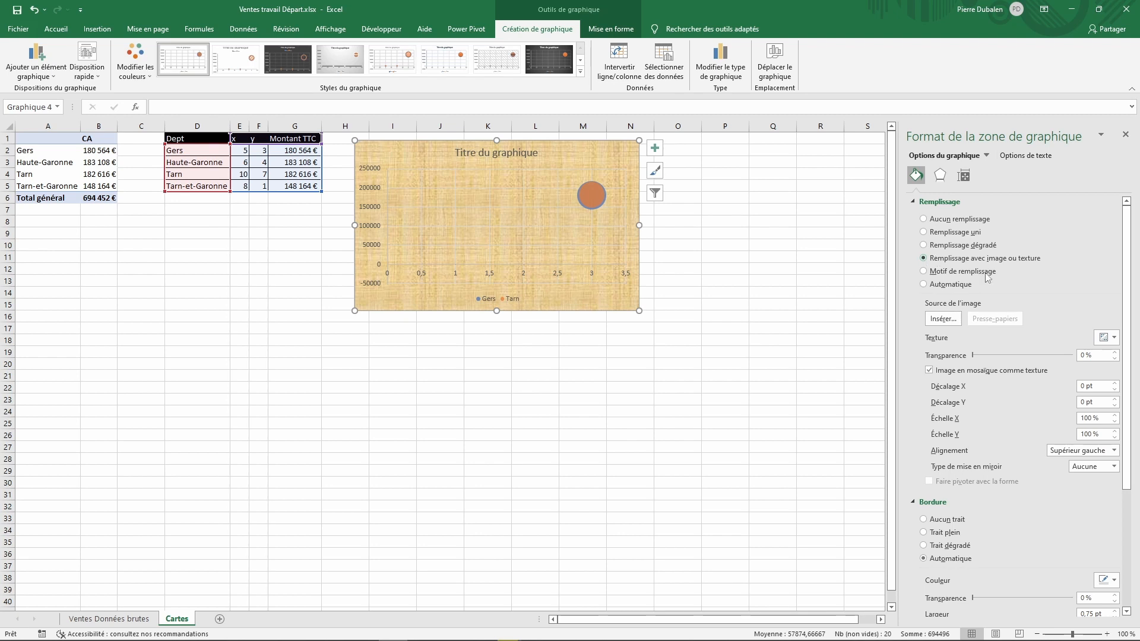
{"action": "left_click", "coordinate": [949, 321]}
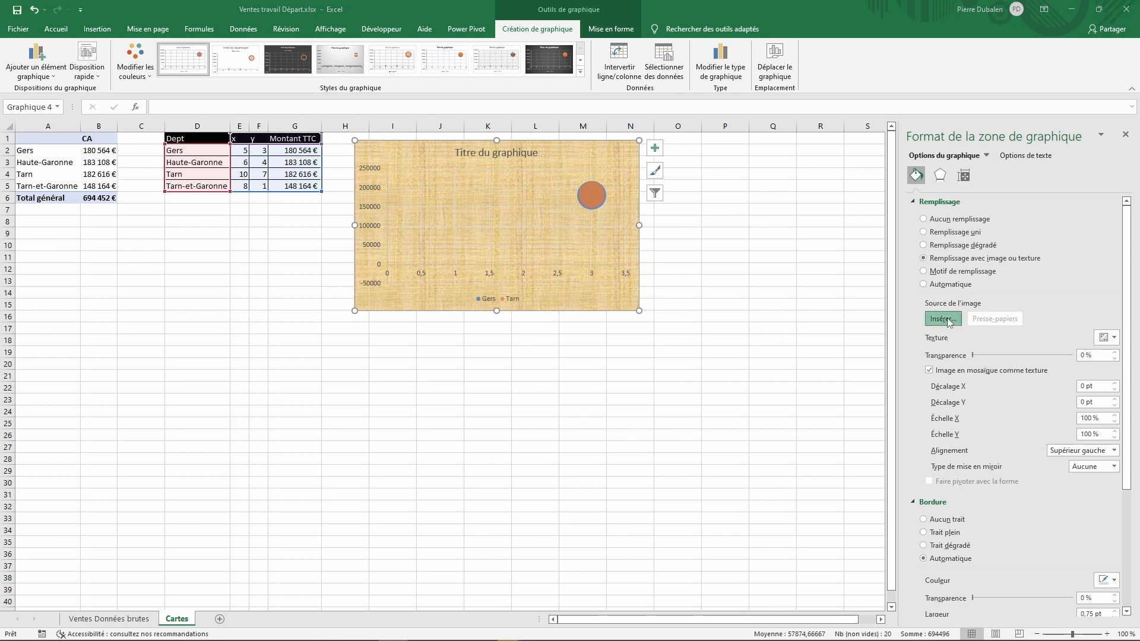
{"action": "left_click", "coordinate": [478, 301]}
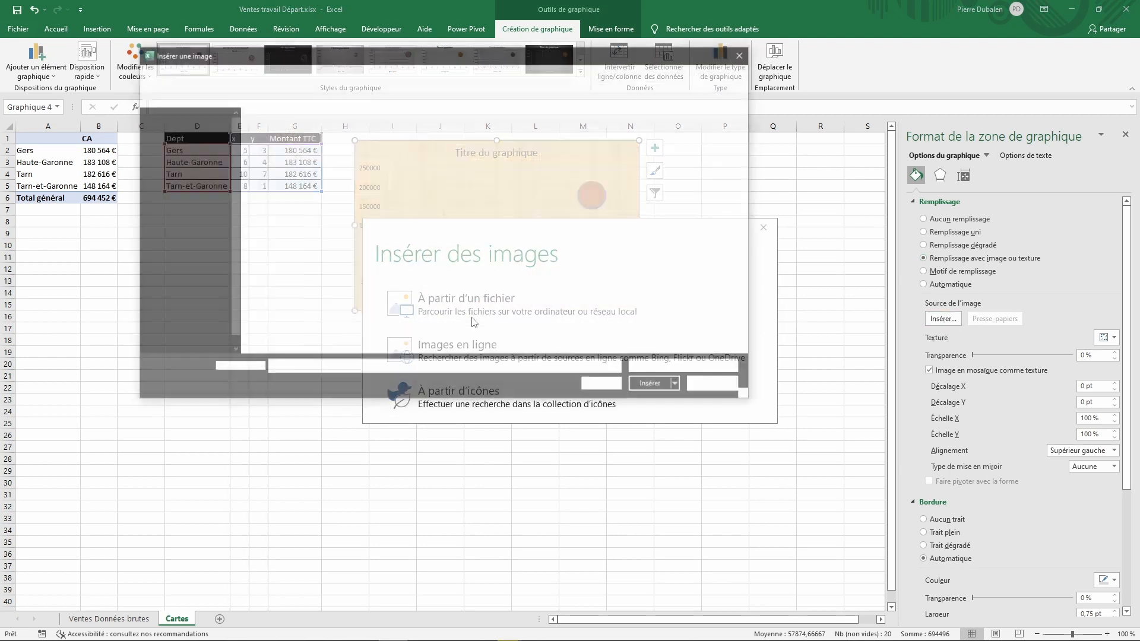
{"action": "left_click", "coordinate": [293, 157]}
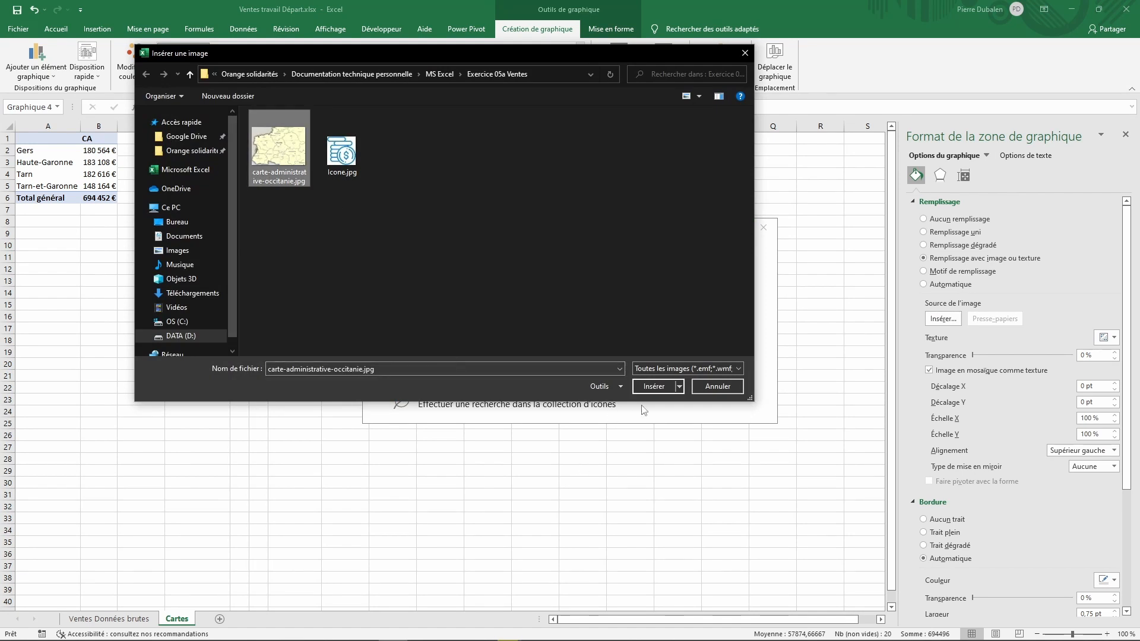
{"action": "left_click", "coordinate": [656, 388]}
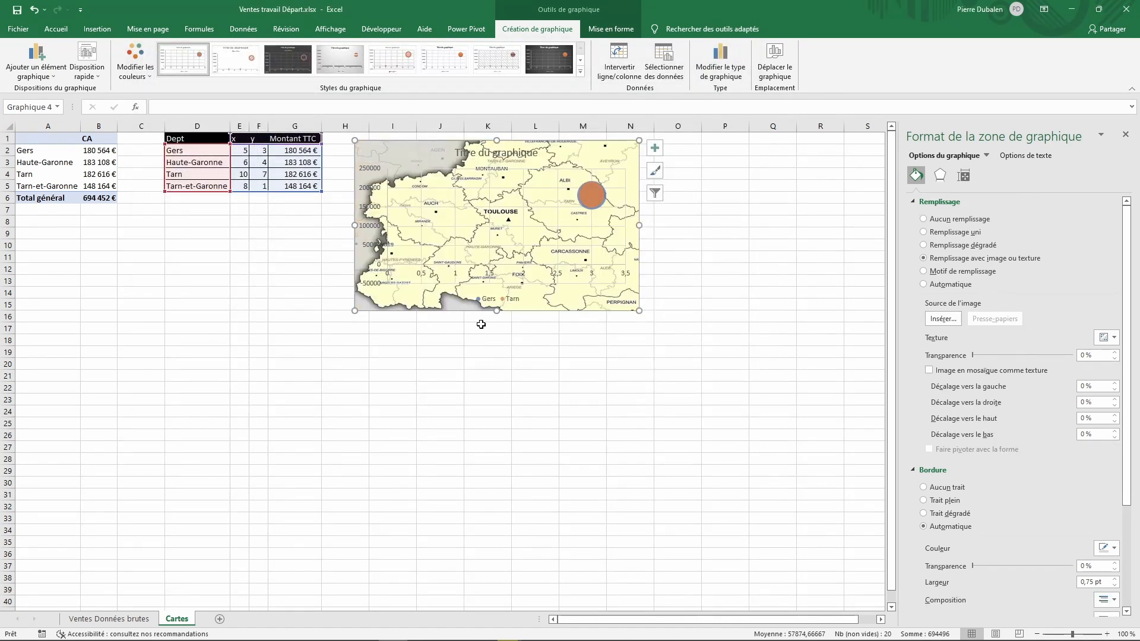
{"action": "left_click_drag", "start_coordinate": [497, 310], "coordinate": [495, 328]}
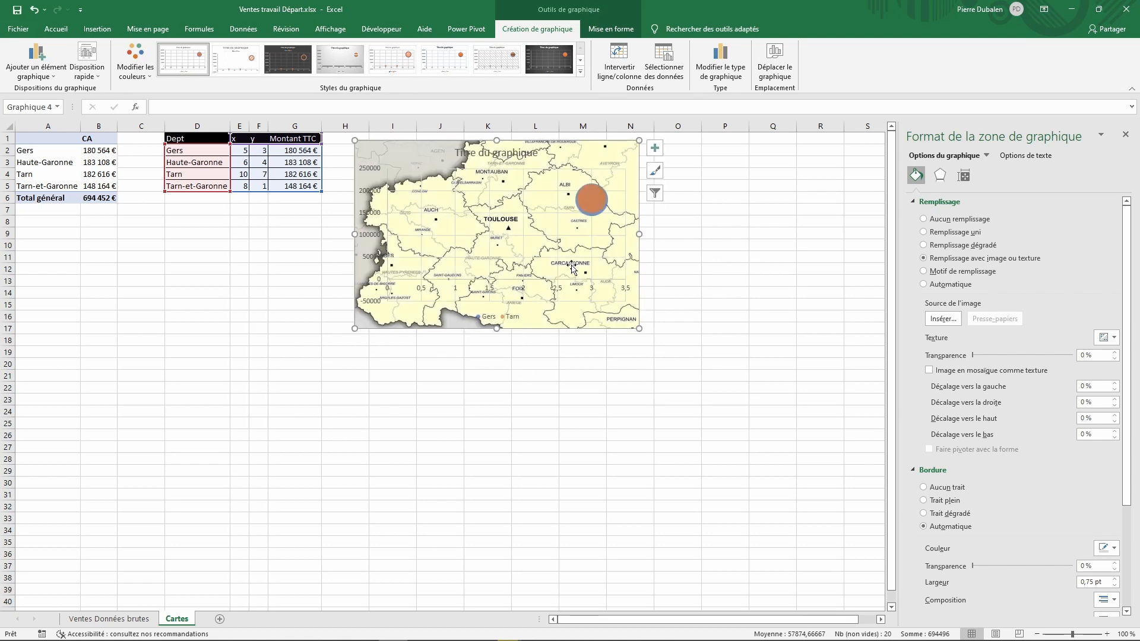
- Remove the existing Gers and Tarn series from the bubble chart's data source
{"action": "left_click", "coordinate": [666, 55]}
{"action": "left_click", "coordinate": [500, 327]}
{"action": "left_click", "coordinate": [617, 311]}
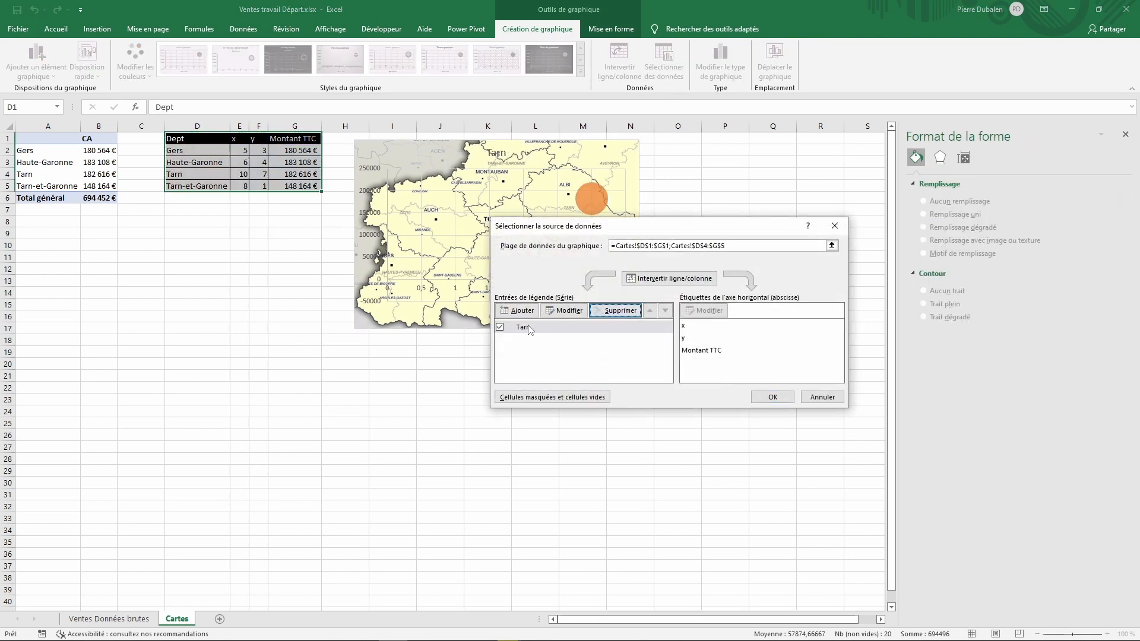
{"action": "left_click", "coordinate": [626, 313]}
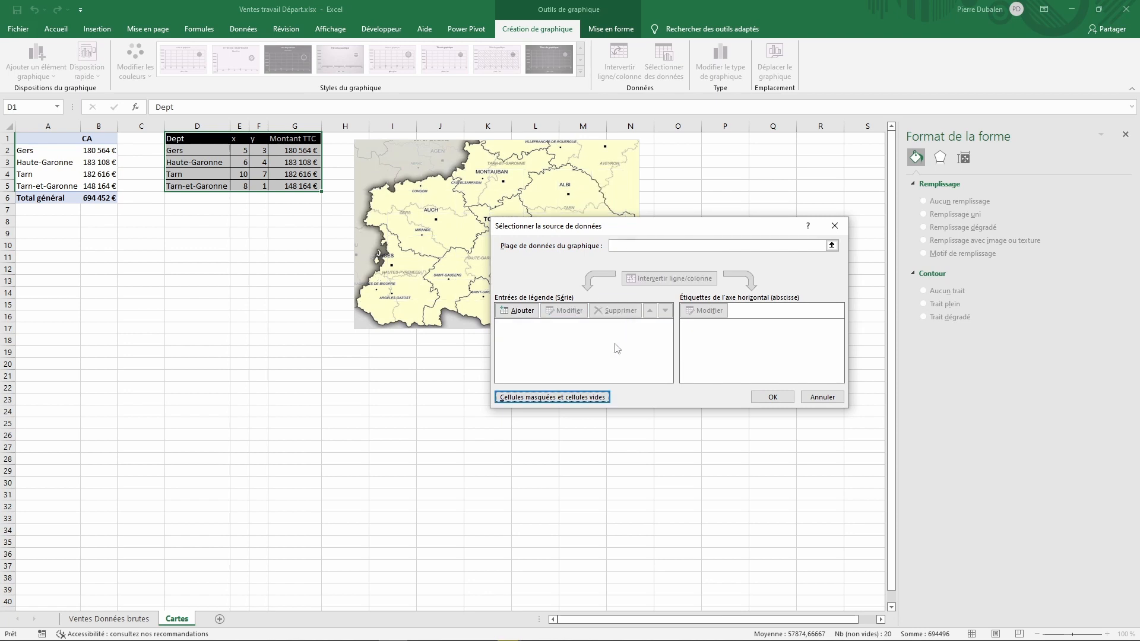
- Add a series named Montant par dept with X values E2:E5, Y values F2:F5 and bubble sizes G2:G5
{"action": "left_click", "coordinate": [519, 310]}
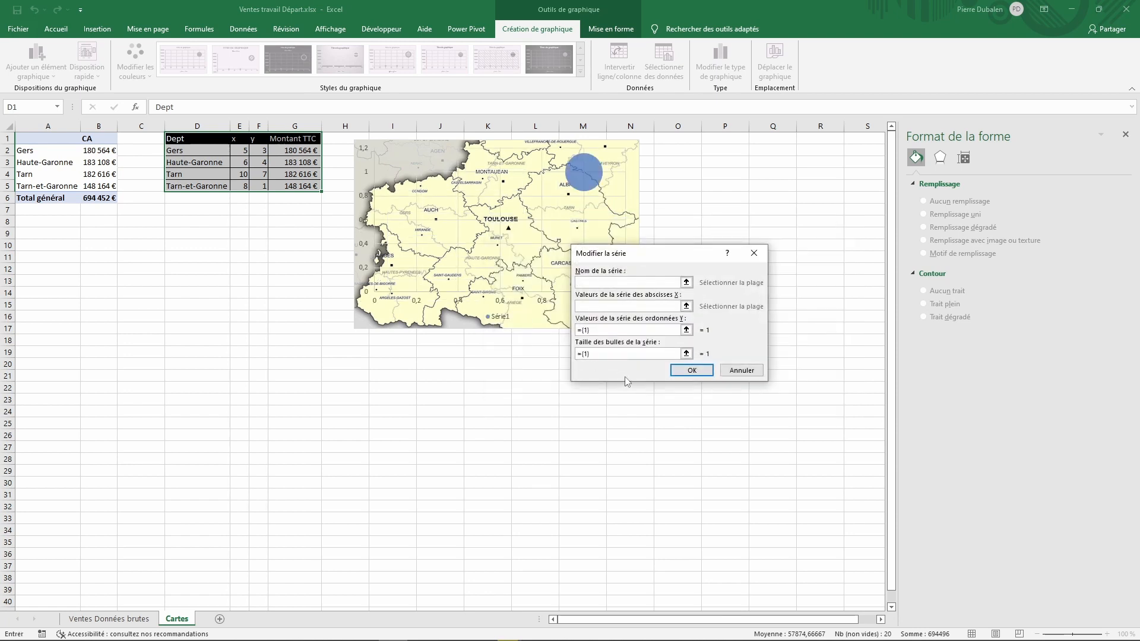
{"action": "left_click", "coordinate": [613, 308]}
{"action": "type", "text": "=\"Montant par dept"}
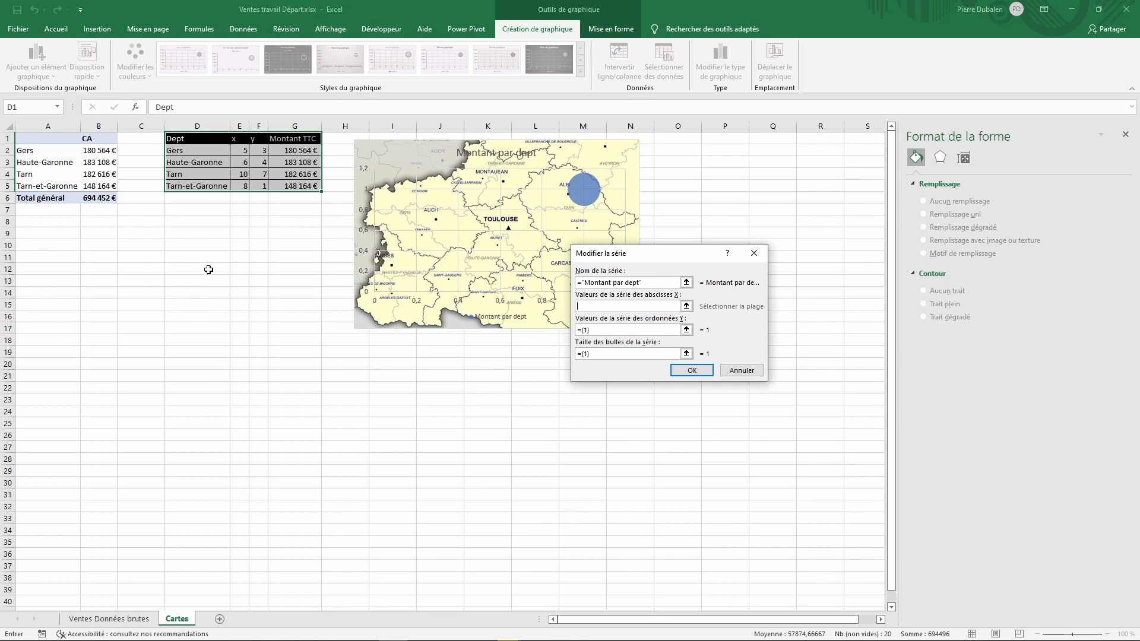
{"action": "left_click_drag", "start_coordinate": [240, 151], "coordinate": [240, 185]}
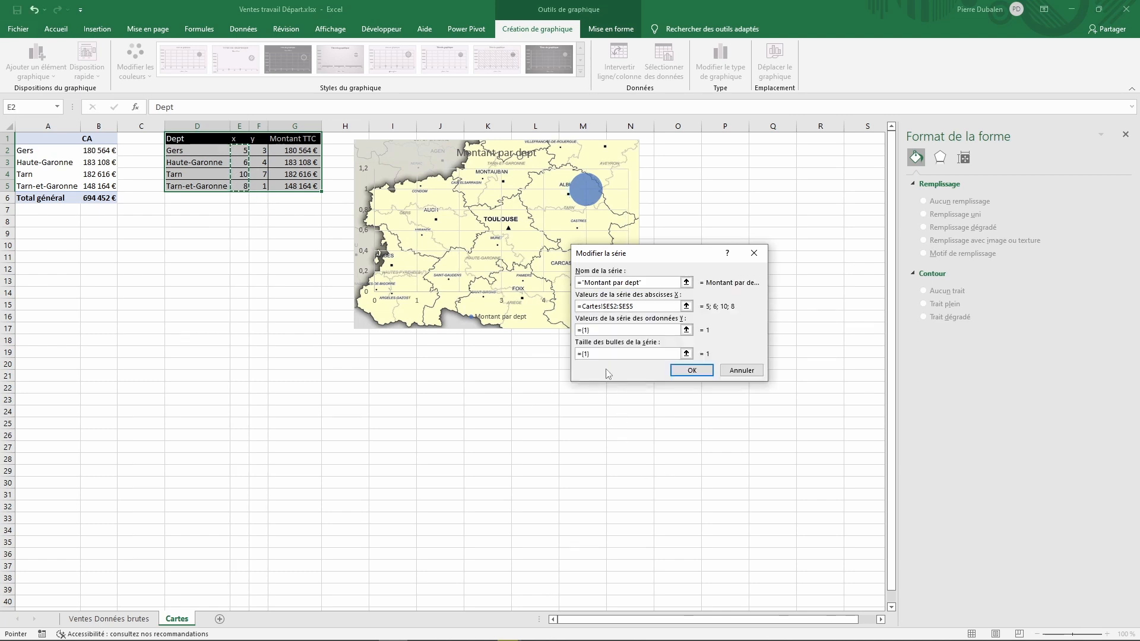
{"action": "key", "text": "Tab"}
{"action": "left_click_drag", "start_coordinate": [261, 151], "coordinate": [263, 186]}
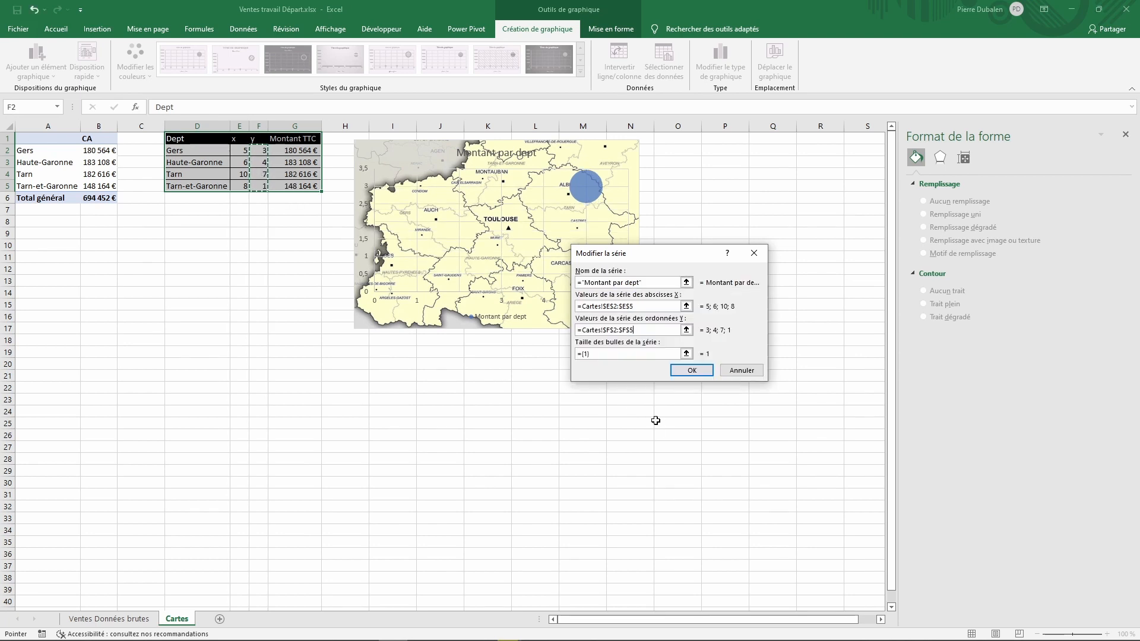
{"action": "key", "text": "Tab"}
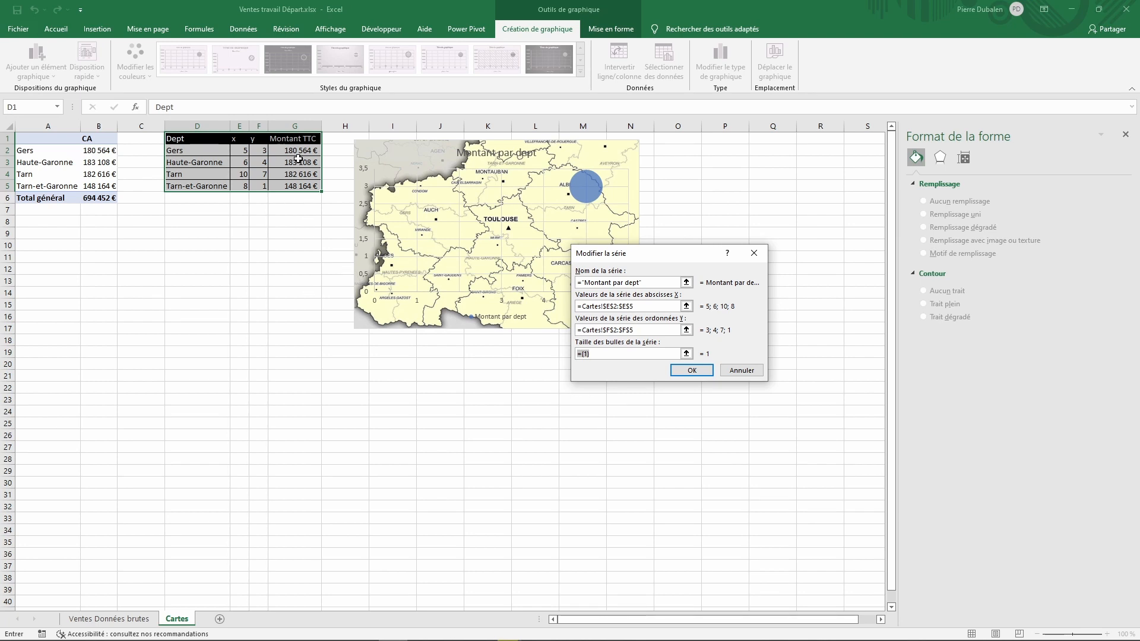
{"action": "left_click_drag", "start_coordinate": [298, 151], "coordinate": [301, 185]}
{"action": "left_click", "coordinate": [690, 372]}
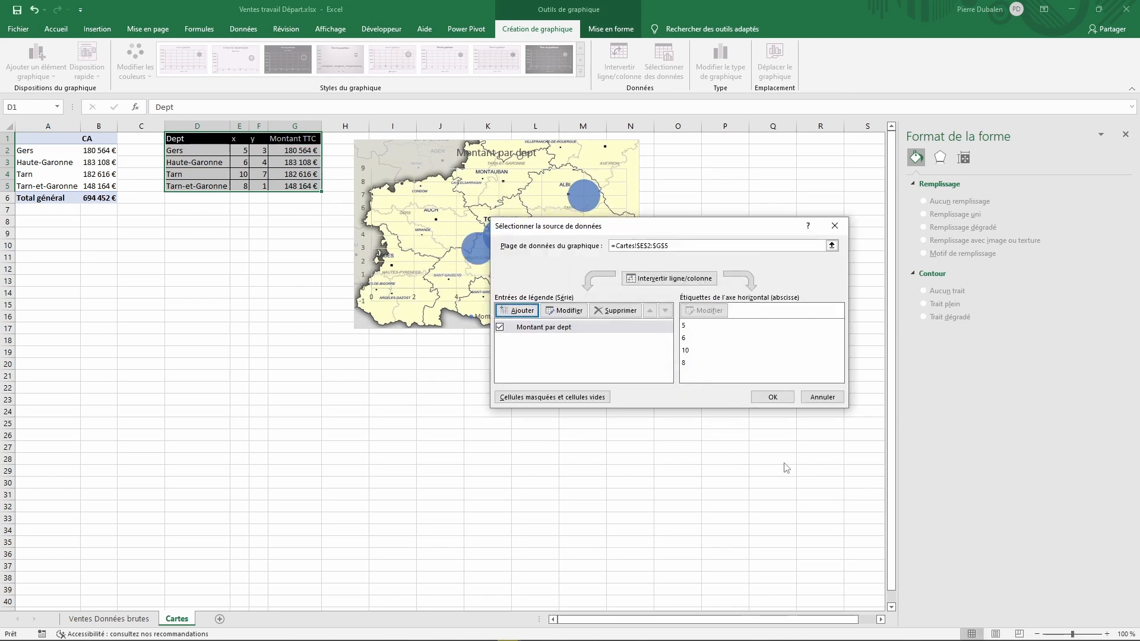
{"action": "left_click", "coordinate": [773, 397]}
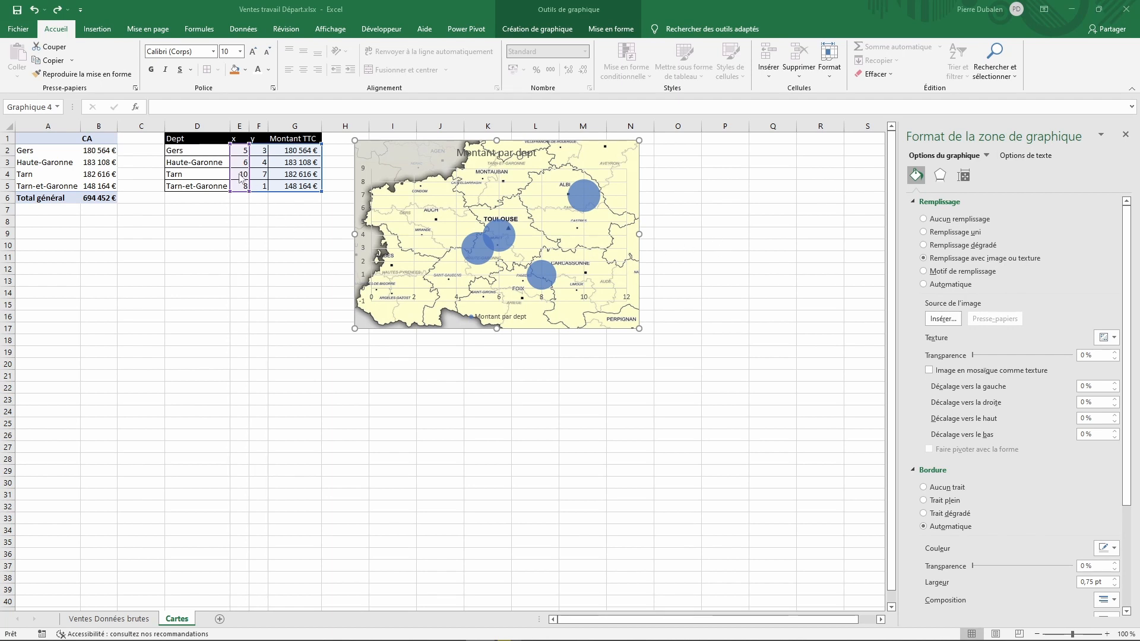
- Set the coordinates of Gers to x 3, y 7 and those of Haute-Garonne to x 6,5, y 5,5
{"action": "left_click", "coordinate": [242, 152]}
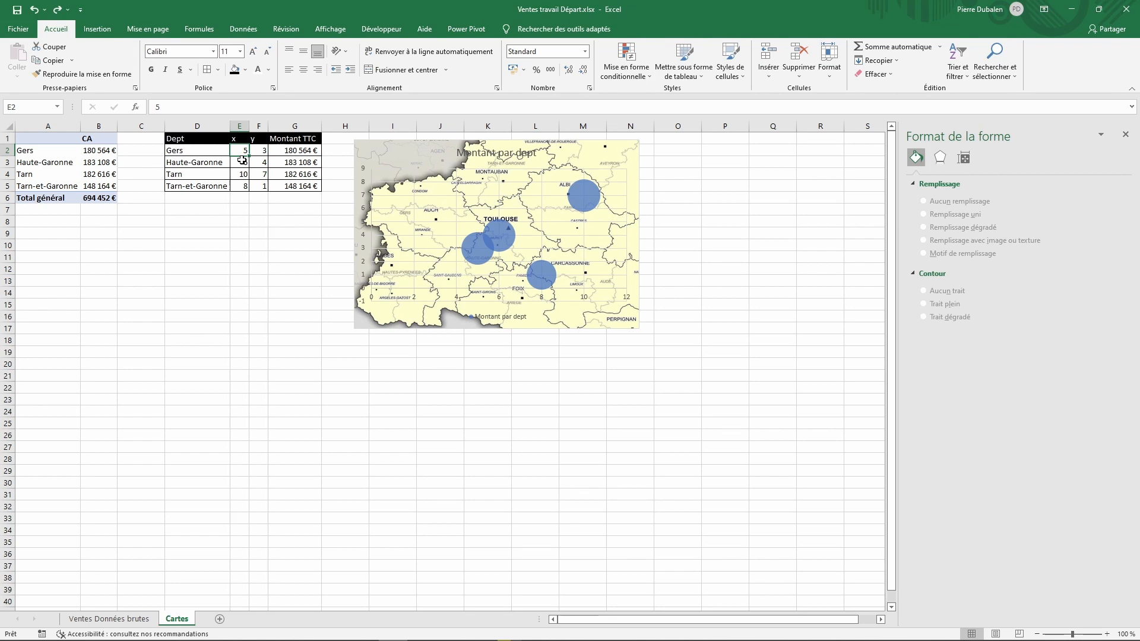
{"action": "type", "text": "3"}
{"action": "key", "text": "Tab"}
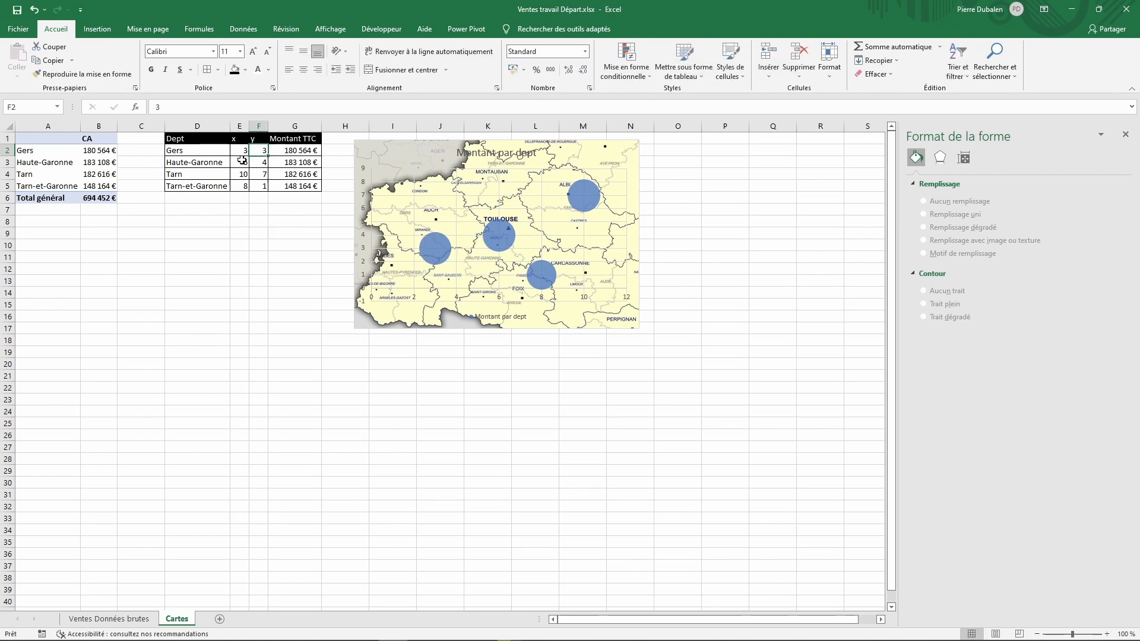
{"action": "type", "text": "7"}
{"action": "key", "text": "Return"}
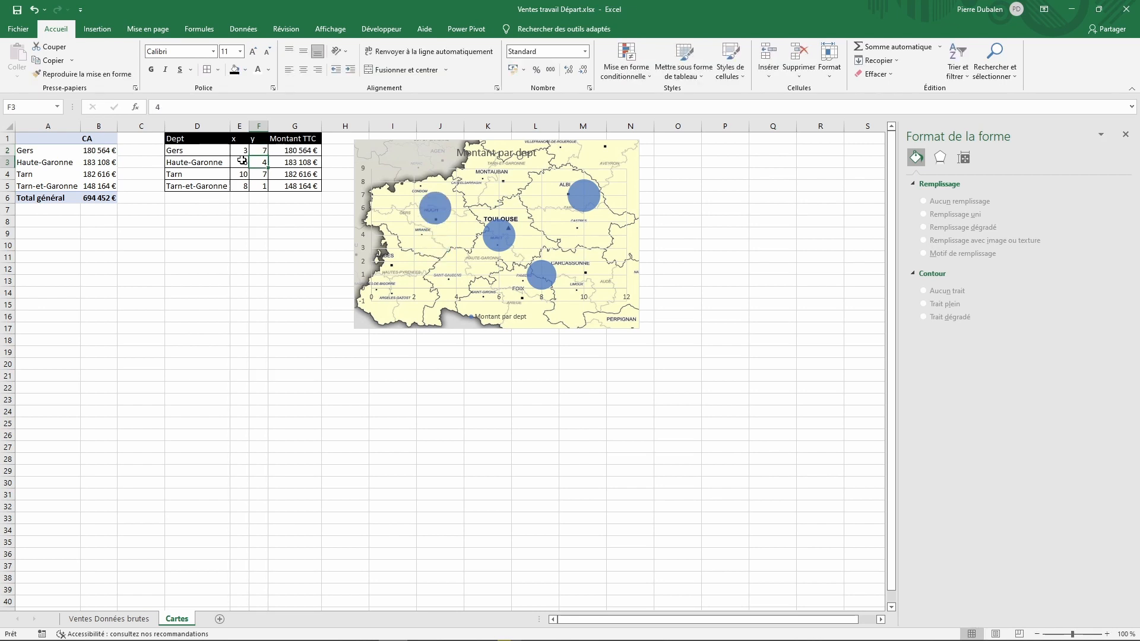
{"action": "left_click", "coordinate": [242, 161]}
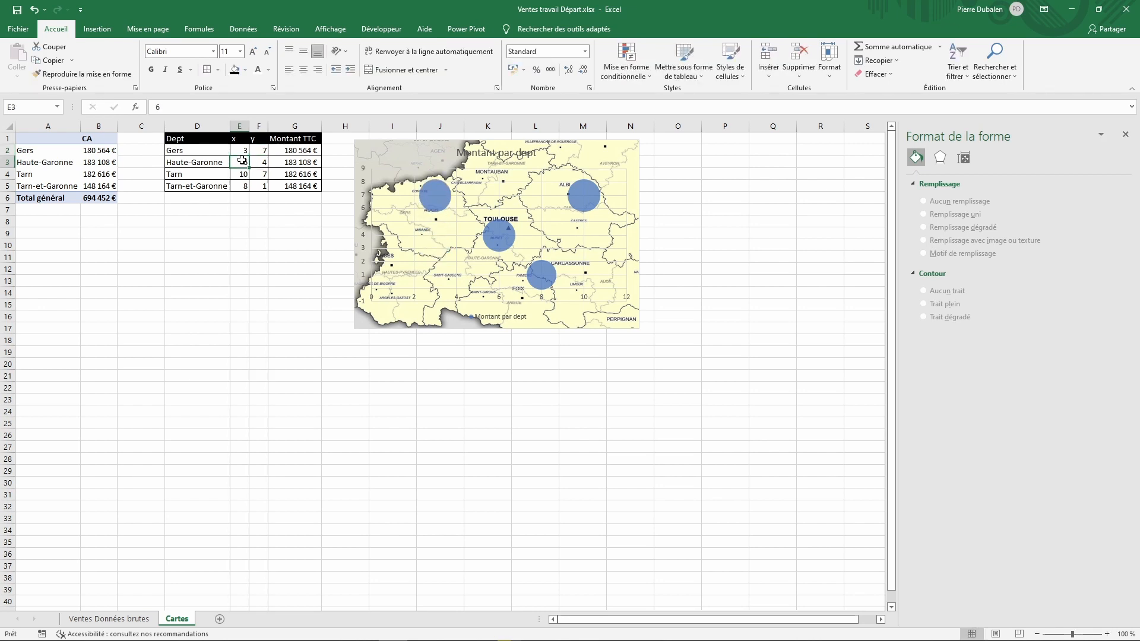
{"action": "type", "text": "6,5"}
{"action": "key", "text": "Tab"}
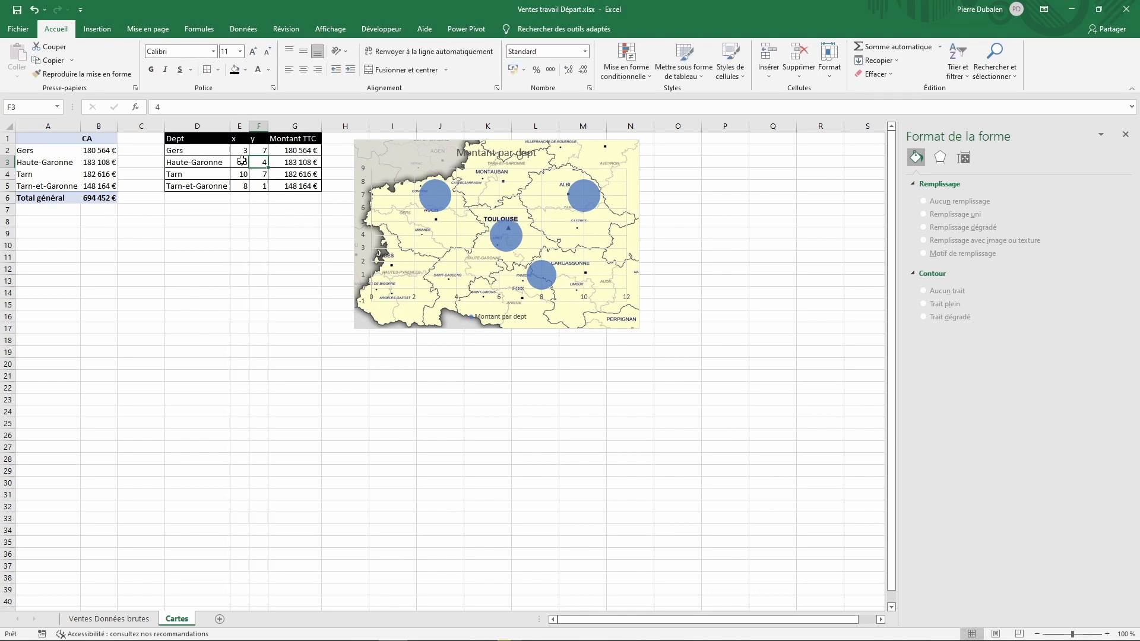
{"action": "type", "text": "5,5"}
{"action": "key", "text": "Return"}
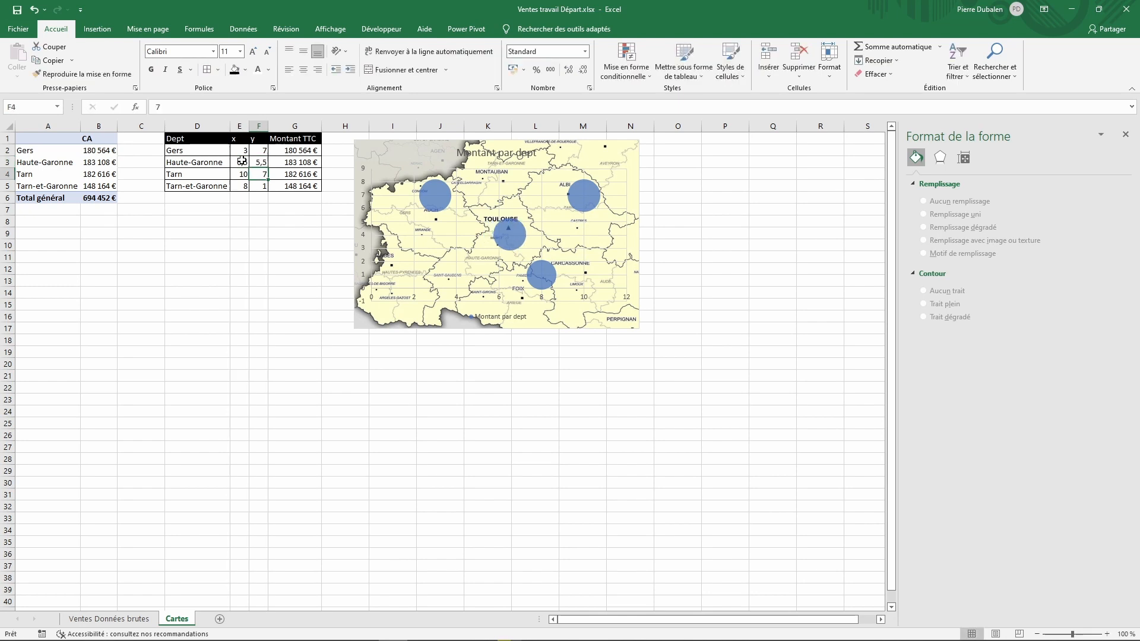
- Set the coordinates of Tarn to x 9, y 8 and those of Tarn-et-Garonne to x 6, y 10
{"action": "key", "text": "Left"}
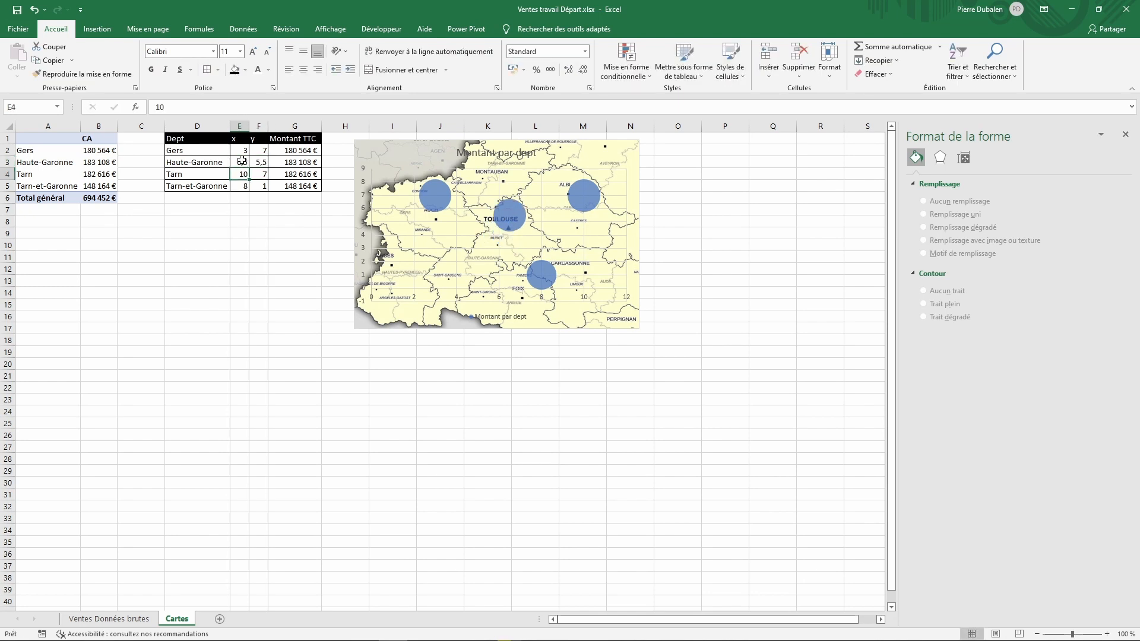
{"action": "type", "text": "9"}
{"action": "key", "text": "Tab"}
{"action": "type", "text": "8"}
{"action": "key", "text": "Return"}
{"action": "key", "text": "Left"}
{"action": "type", "text": "6"}
{"action": "key", "text": "Tab"}
{"action": "type", "text": "10"}
{"action": "key", "text": "Up"}
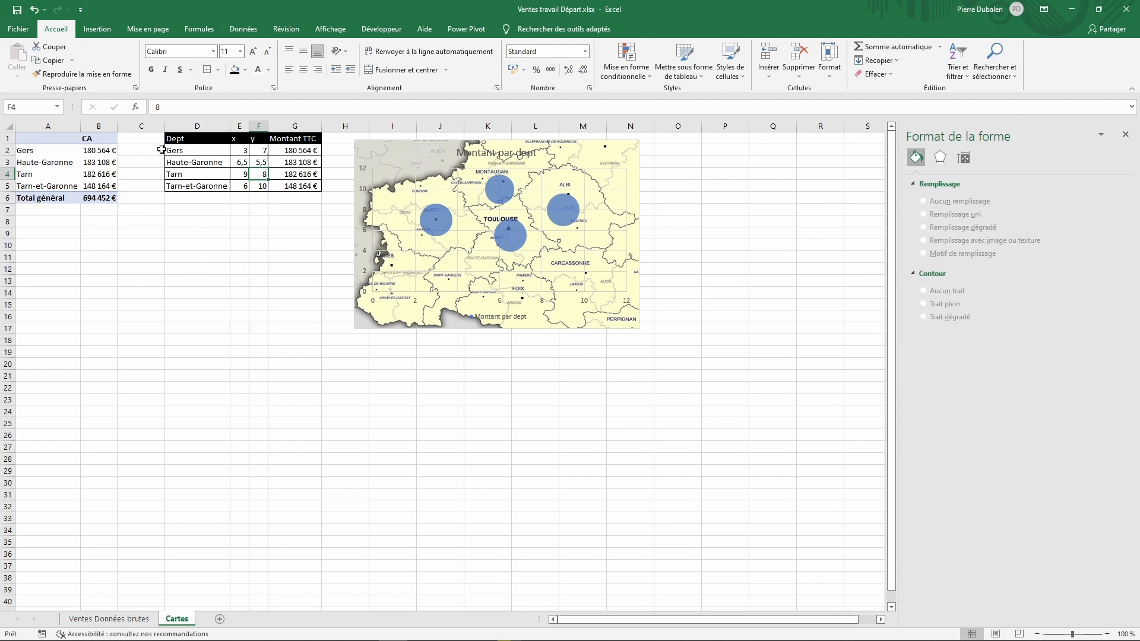
- Extend the bubble chart's plot area slightly upward so the bubbles sit better on the map
{"action": "left_click", "coordinate": [478, 170]}
{"action": "left_click", "coordinate": [499, 168]}
{"action": "left_click_drag", "start_coordinate": [499, 168], "coordinate": [500, 156]}
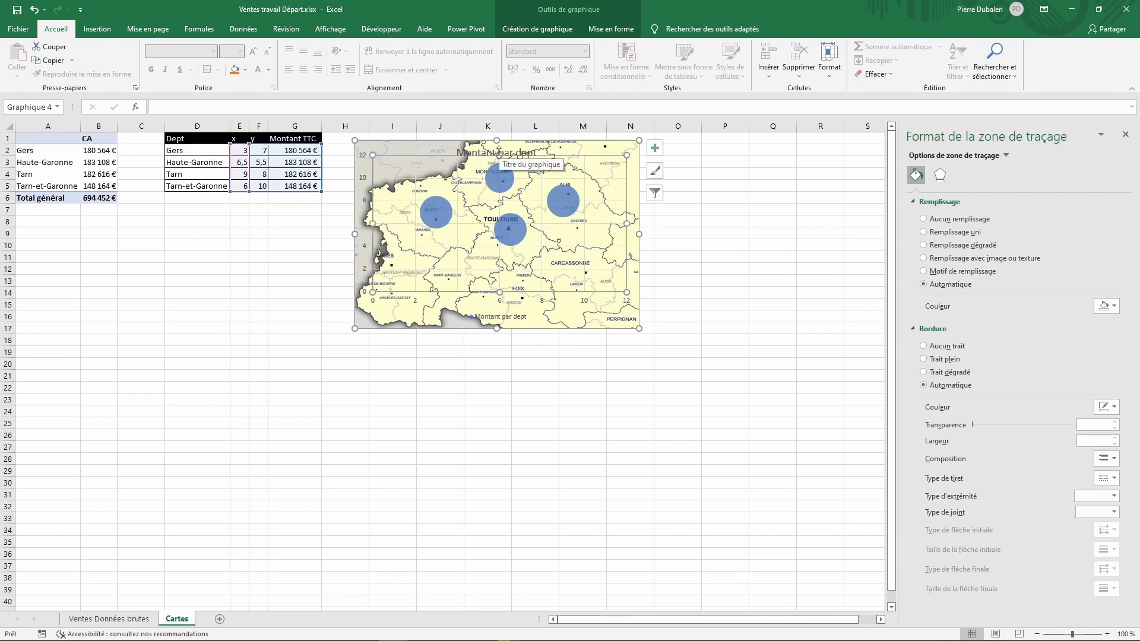
{"action": "left_click", "coordinate": [726, 293]}
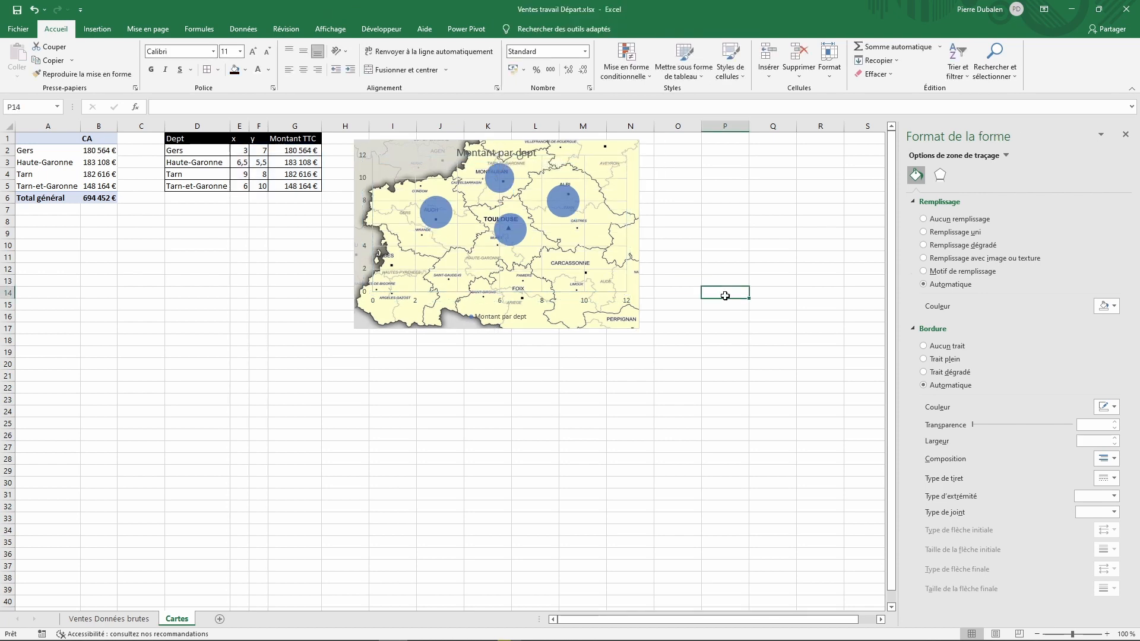
- Remove the axes, chart title, gridlines and legend from the bubble chart
{"action": "left_click", "coordinate": [630, 149]}
{"action": "left_click", "coordinate": [654, 148]}
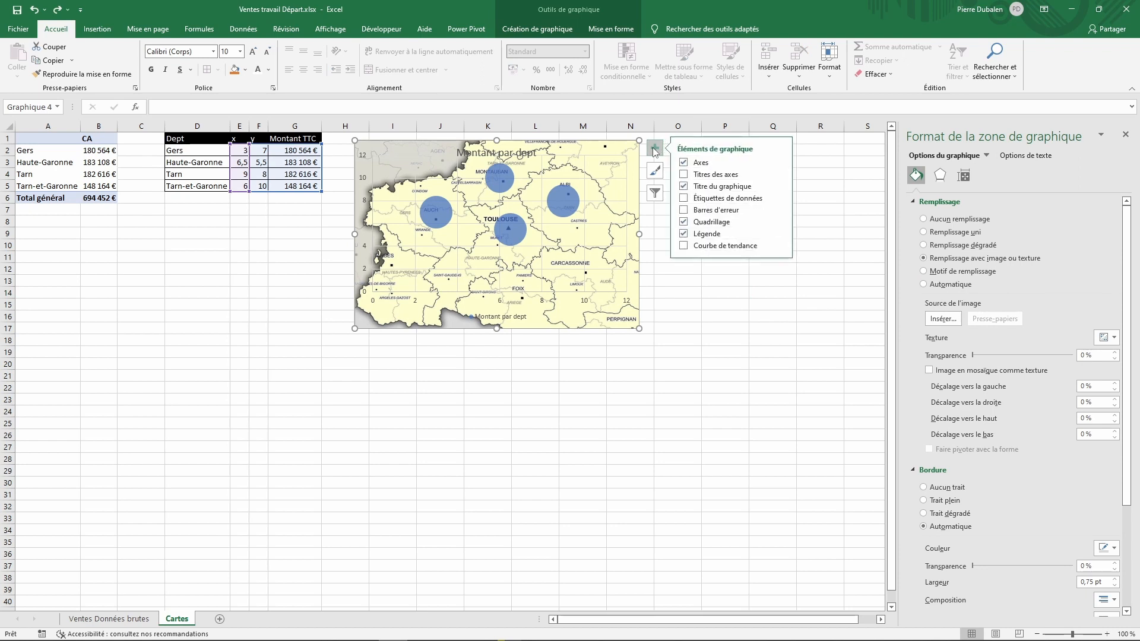
{"action": "left_click", "coordinate": [684, 186]}
{"action": "left_click", "coordinate": [684, 222]}
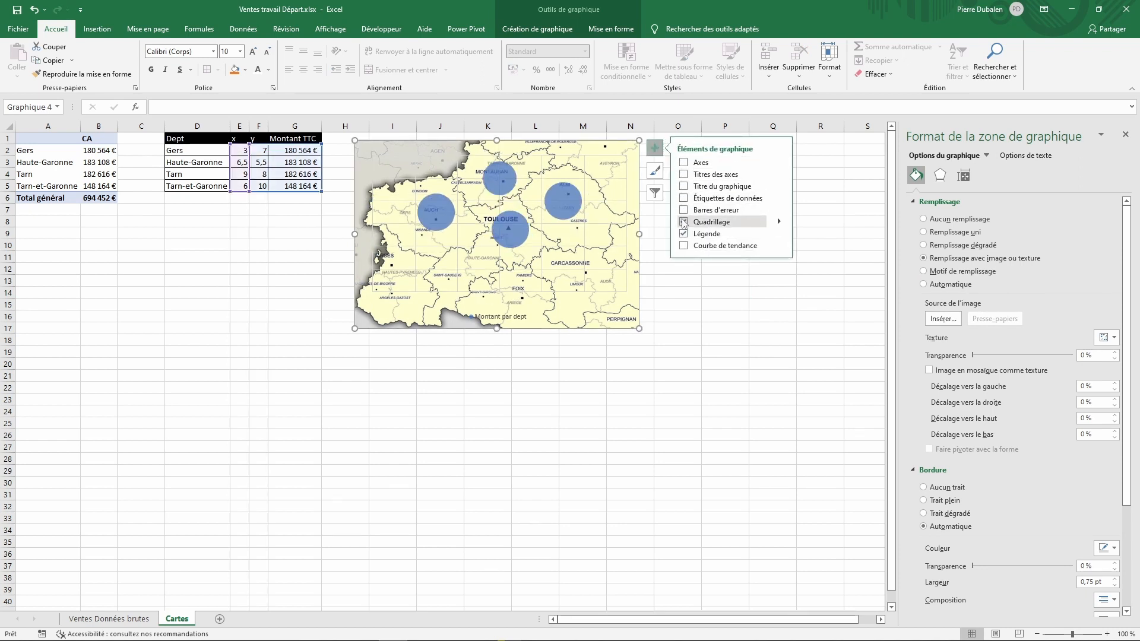
{"action": "left_click", "coordinate": [684, 234]}
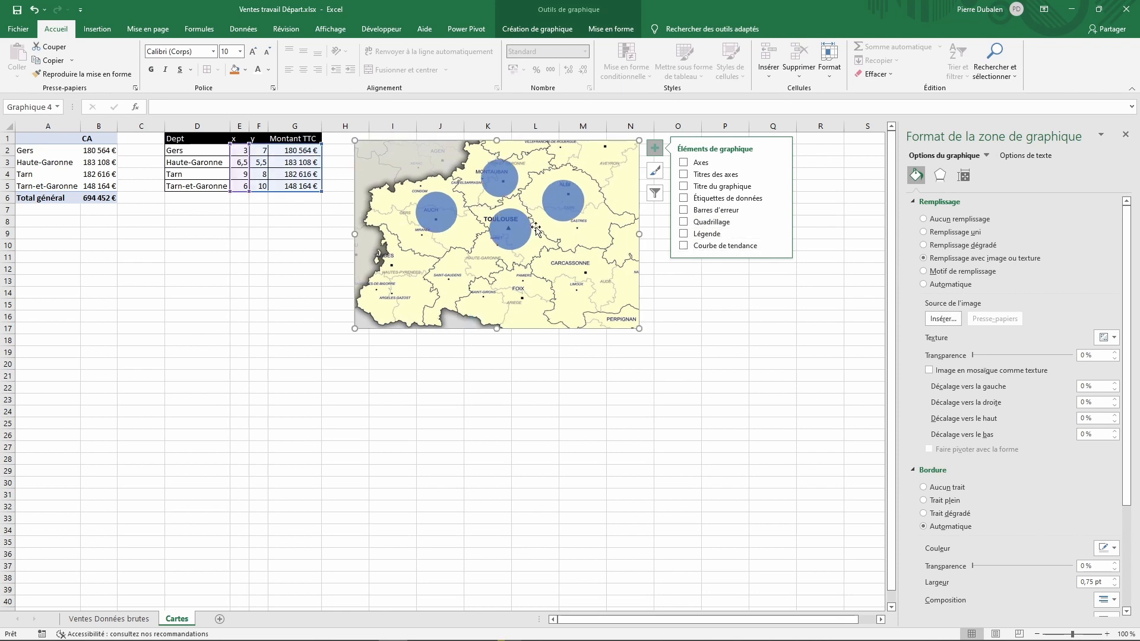
- Set the bubble scale of the Montant par dept series to 80
{"action": "left_click", "coordinate": [558, 191]}
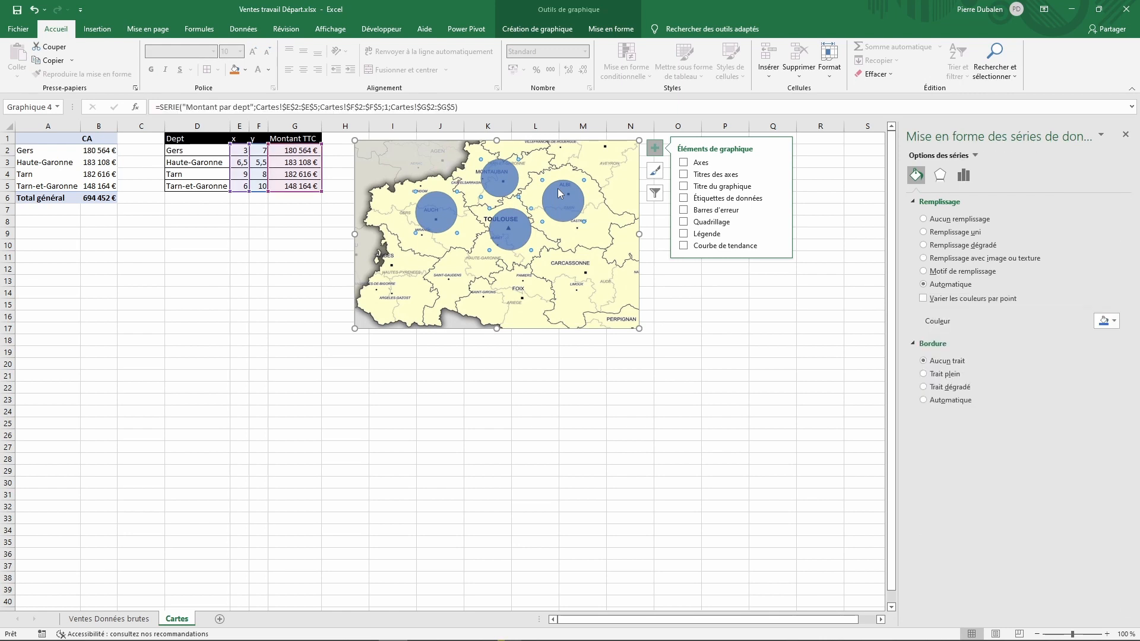
{"action": "right_click", "coordinate": [558, 192]}
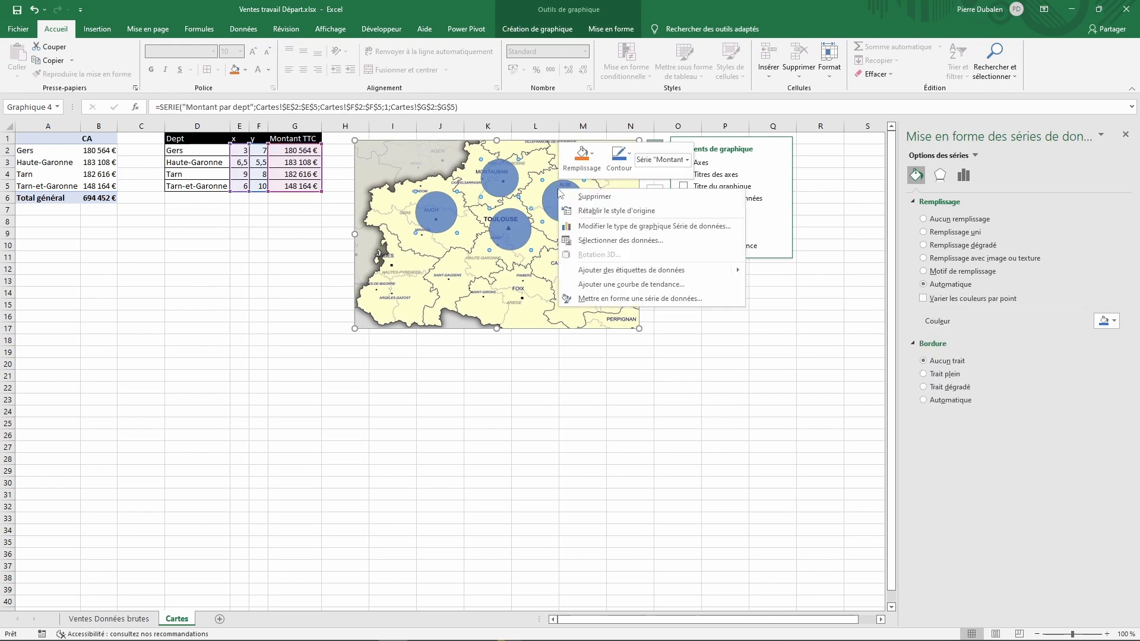
{"action": "left_click", "coordinate": [603, 299]}
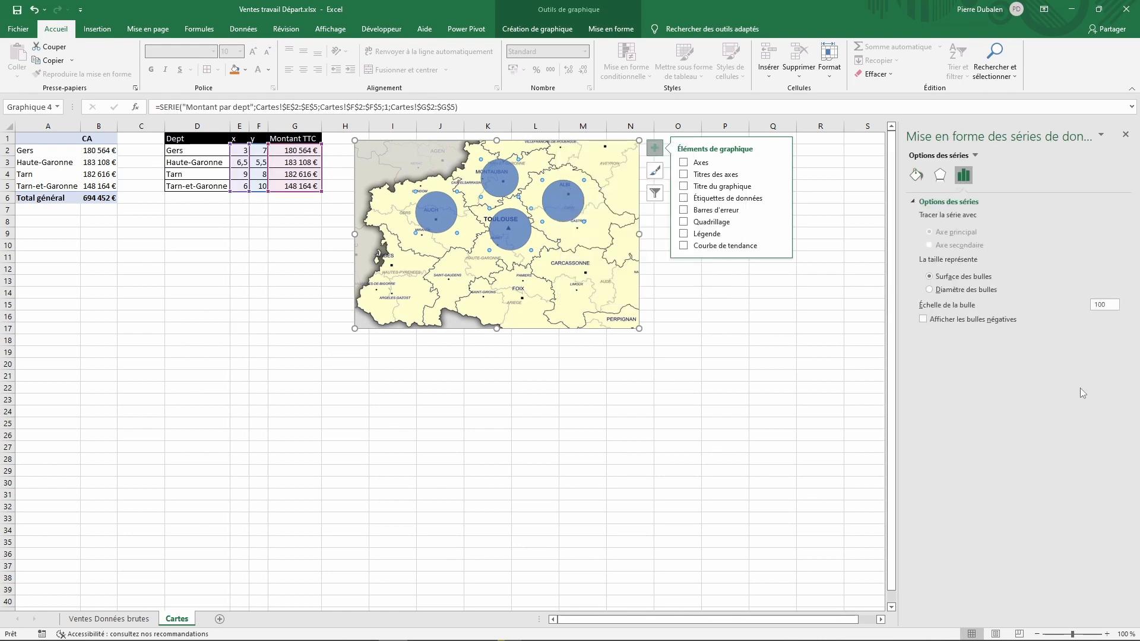
{"action": "double_click", "coordinate": [1111, 304]}
{"action": "type", "text": "80"}
{"action": "key", "text": "Tab"}
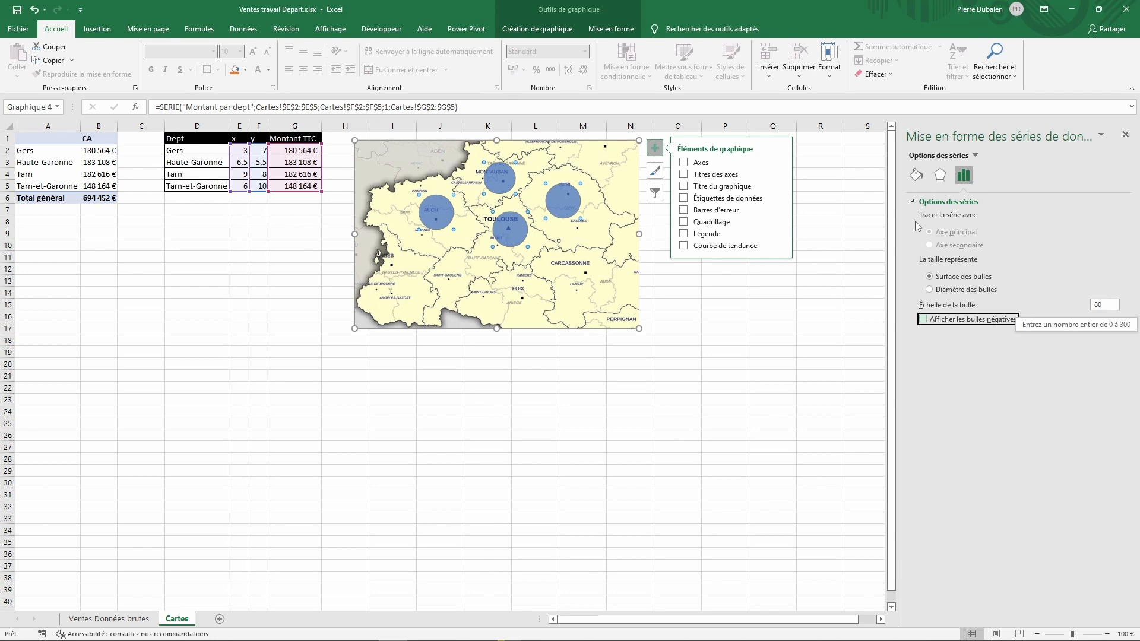
- Fill the bubbles with solid orange at 40% transparency
{"action": "left_click", "coordinate": [917, 175]}
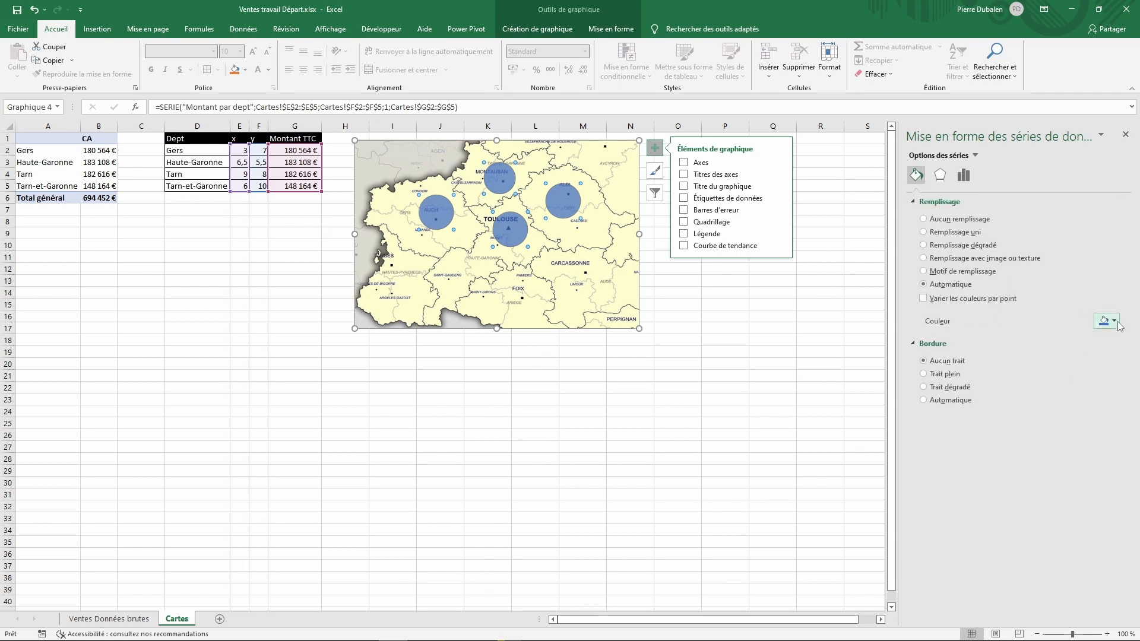
{"action": "left_click", "coordinate": [1106, 320]}
{"action": "left_click", "coordinate": [1091, 349]}
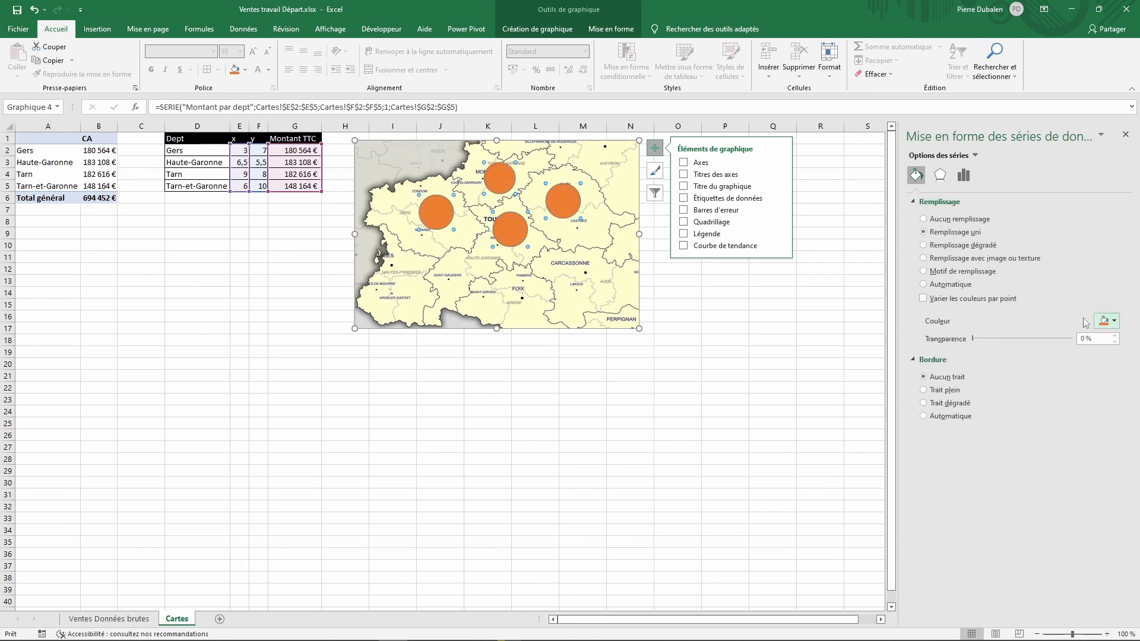
{"action": "left_click_drag", "start_coordinate": [974, 337], "coordinate": [1013, 339]}
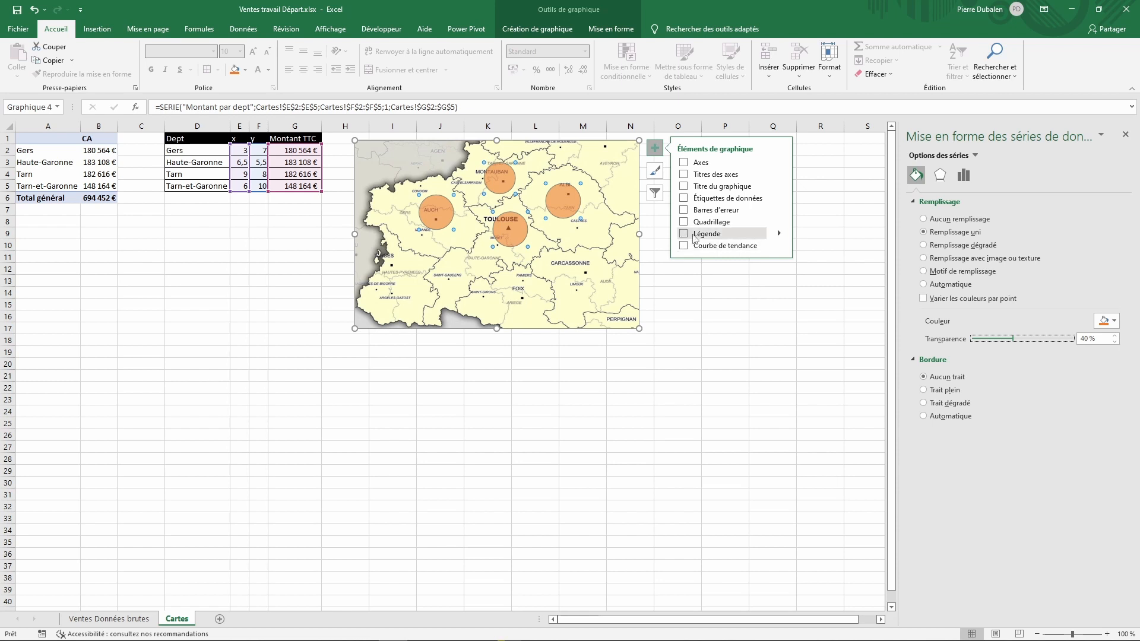
- Add data labels centred on the bubbles, showing the bubble size instead of the Y value
{"action": "left_click", "coordinate": [780, 200]}
{"action": "left_click", "coordinate": [823, 287]}
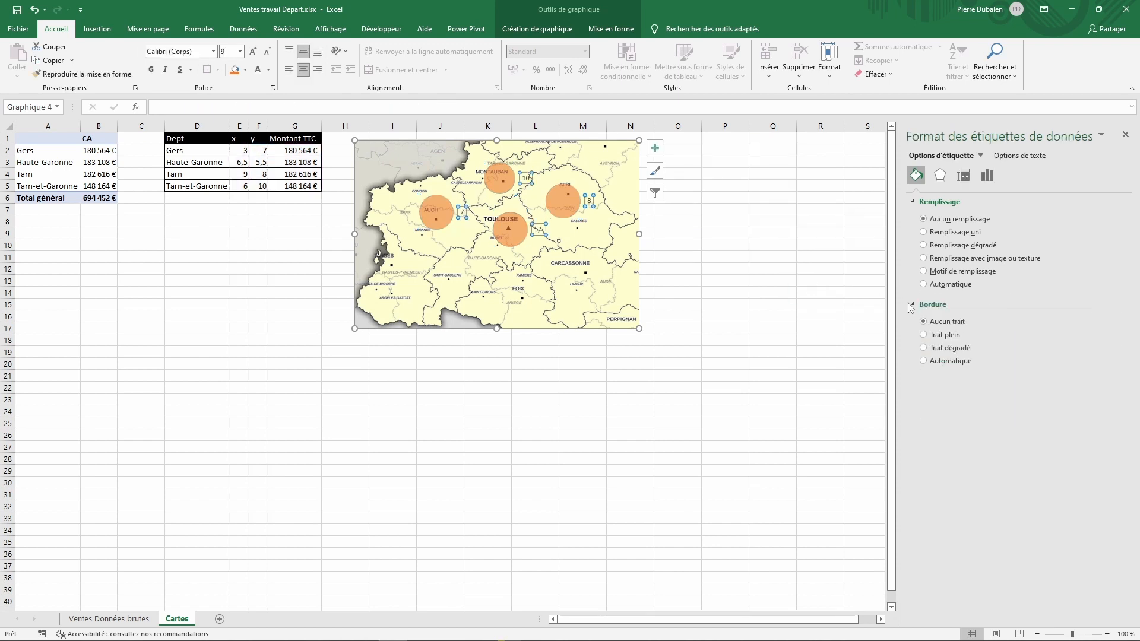
{"action": "left_click", "coordinate": [987, 175]}
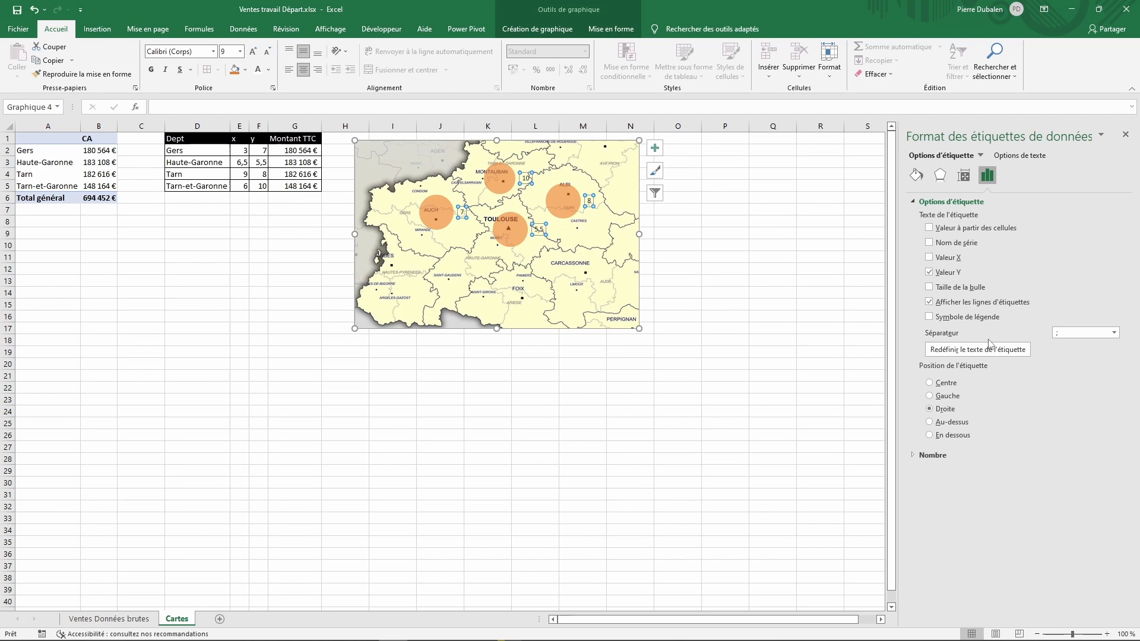
{"action": "left_click", "coordinate": [929, 383]}
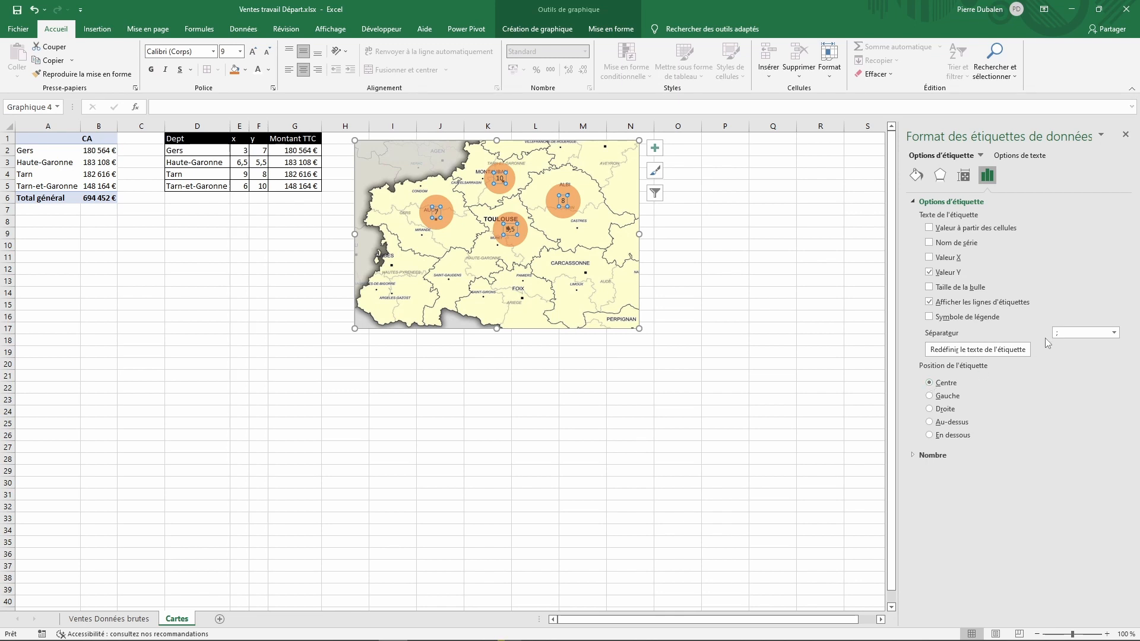
{"action": "left_click", "coordinate": [929, 272]}
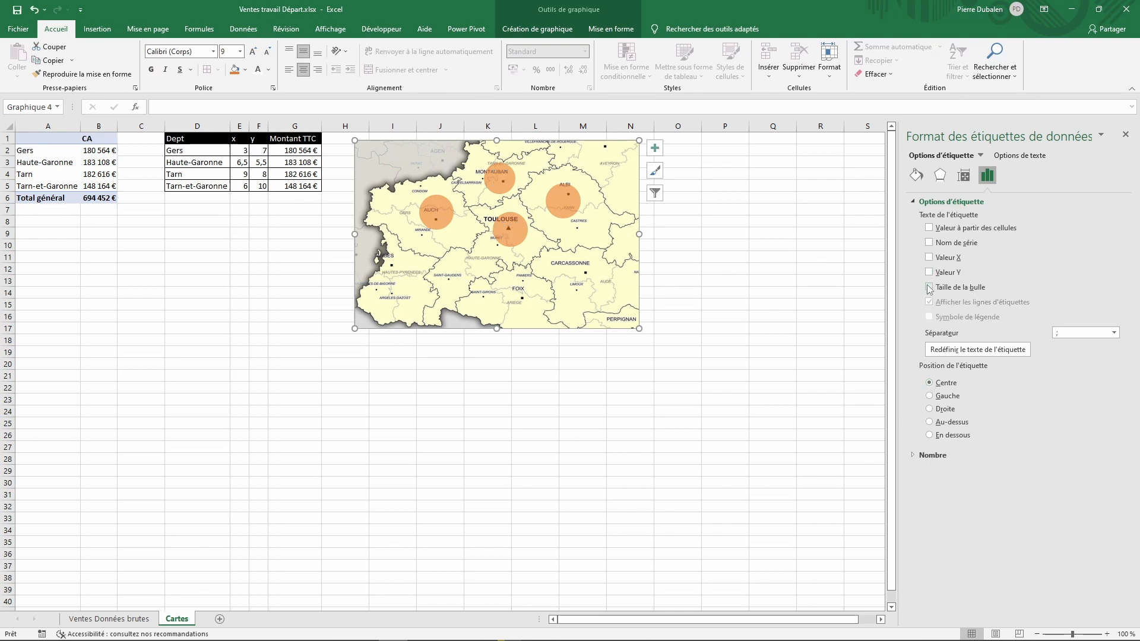
{"action": "left_click", "coordinate": [929, 288]}
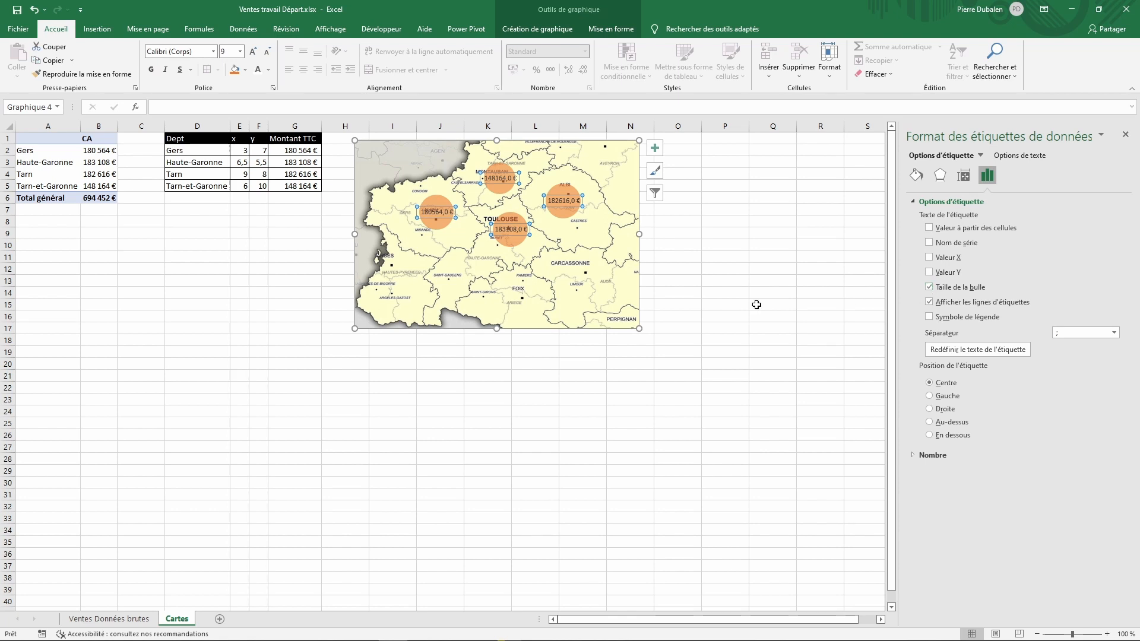
- Change the font colour of the bubble data labels to white and deselect the chart
{"action": "left_click", "coordinate": [259, 70]}
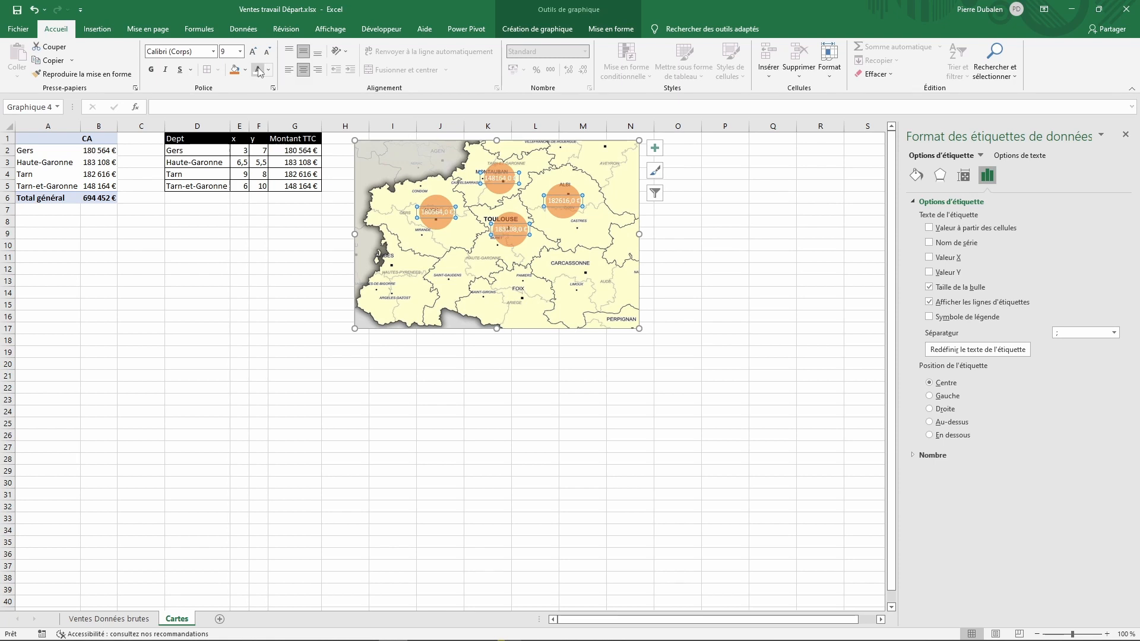
{"action": "left_click", "coordinate": [728, 291]}
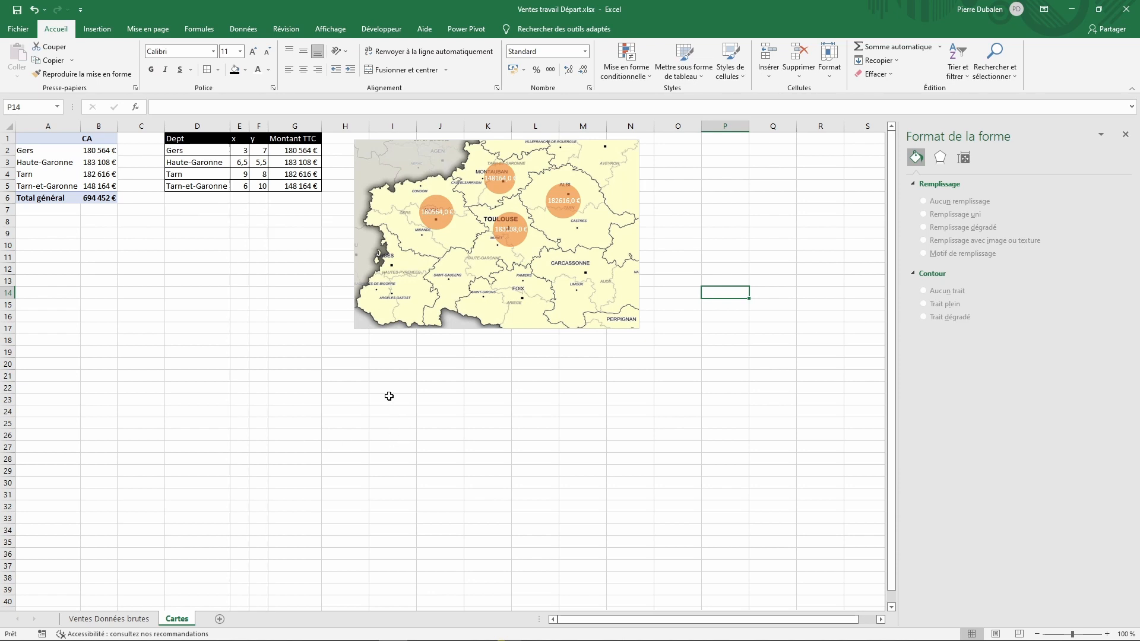
{"action": "left_click", "coordinate": [376, 352]}
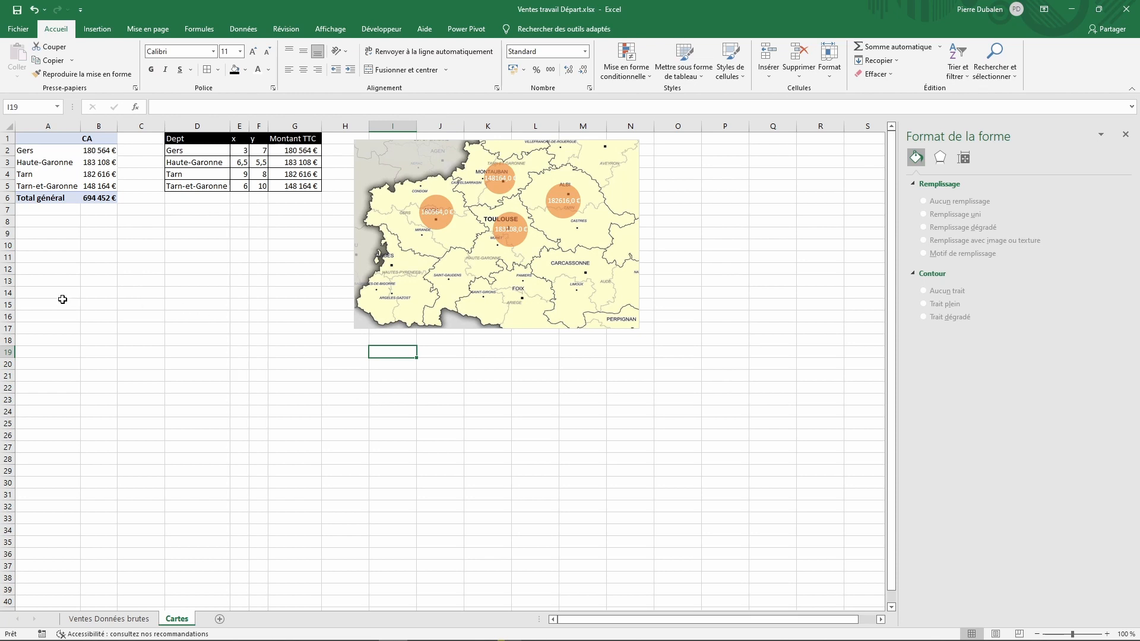
- Select the Gers amount in the pivot table and close both the pivot field list and the shape formatting pane
{"action": "left_click", "coordinate": [96, 150]}
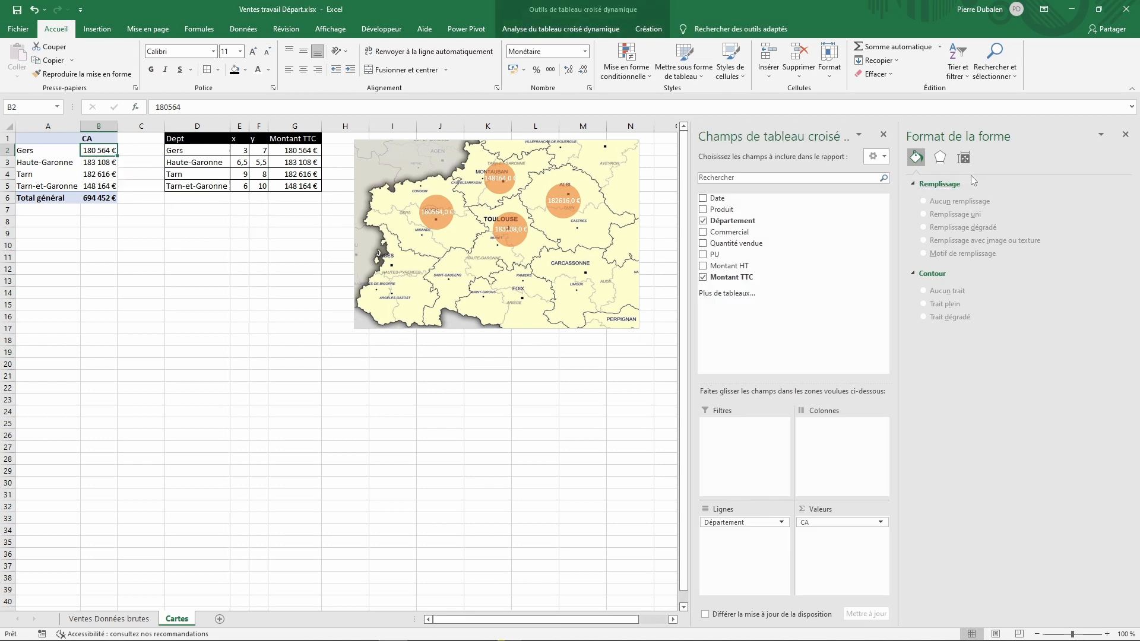
{"action": "left_click", "coordinate": [883, 136]}
{"action": "left_click", "coordinate": [1126, 135]}
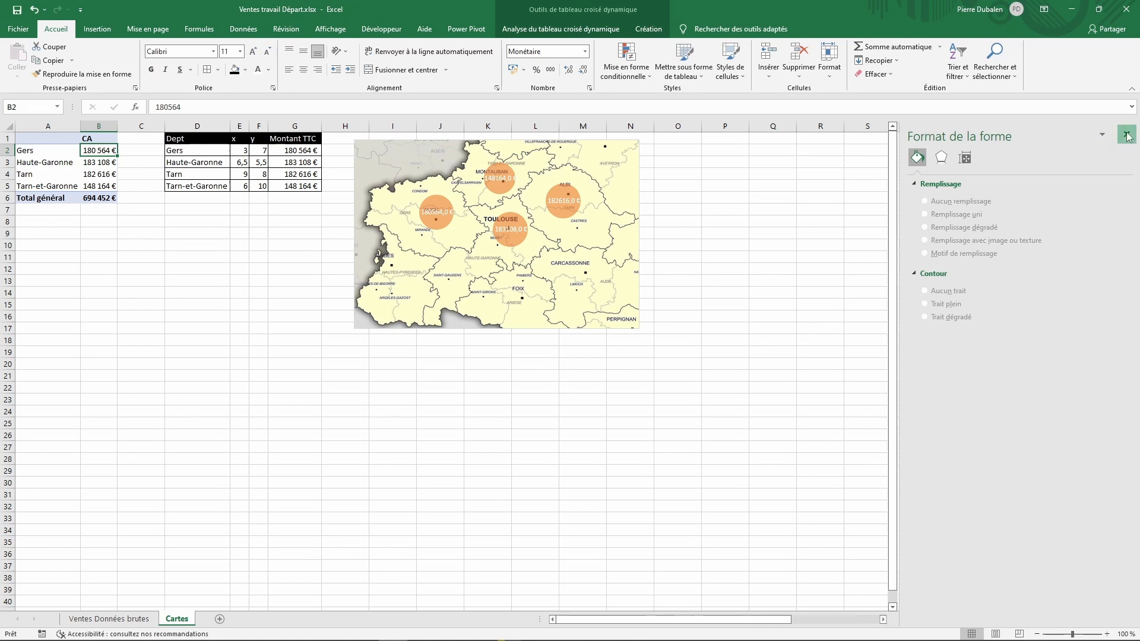
- Try to insert a choropleth map chart directly from the pivot table
{"action": "left_click", "coordinate": [97, 28]}
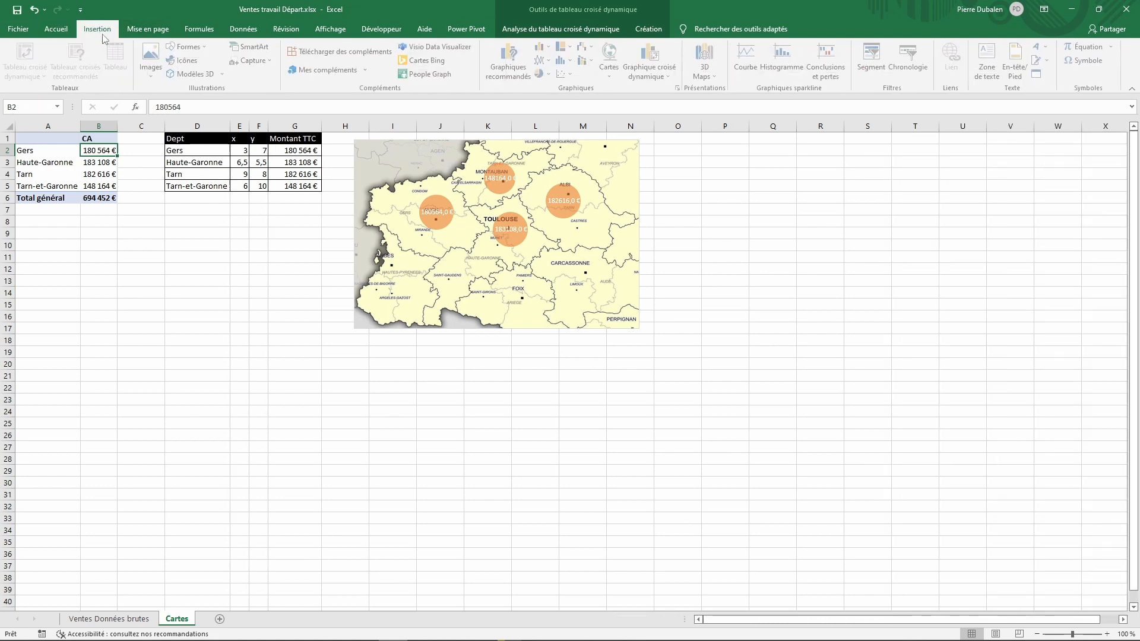
{"action": "left_click", "coordinate": [611, 76]}
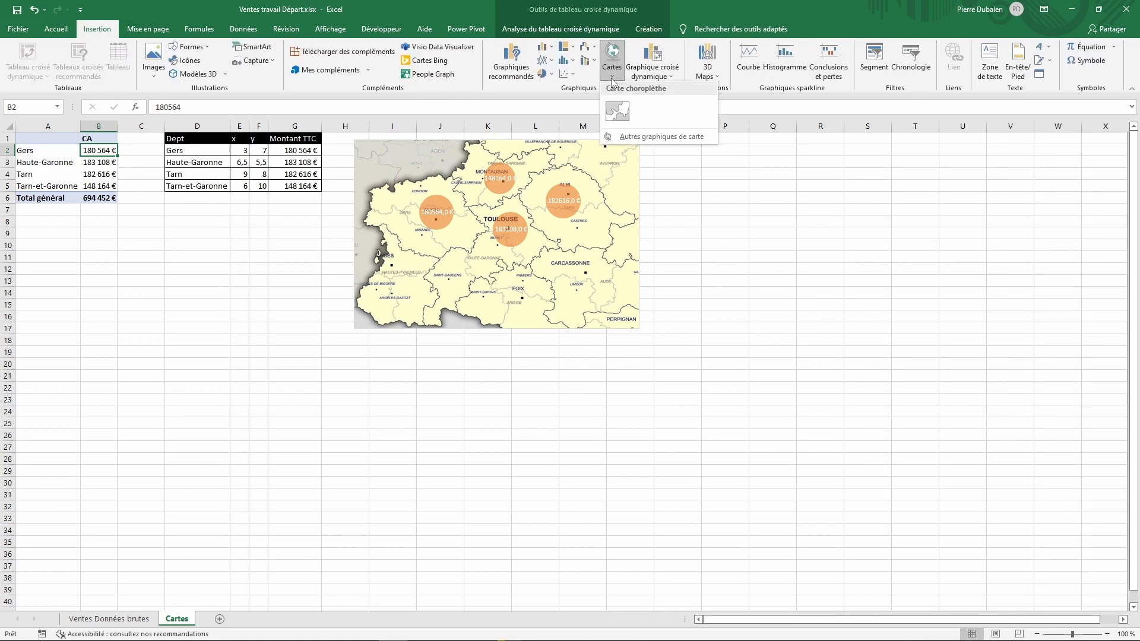
{"action": "left_click", "coordinate": [614, 112]}
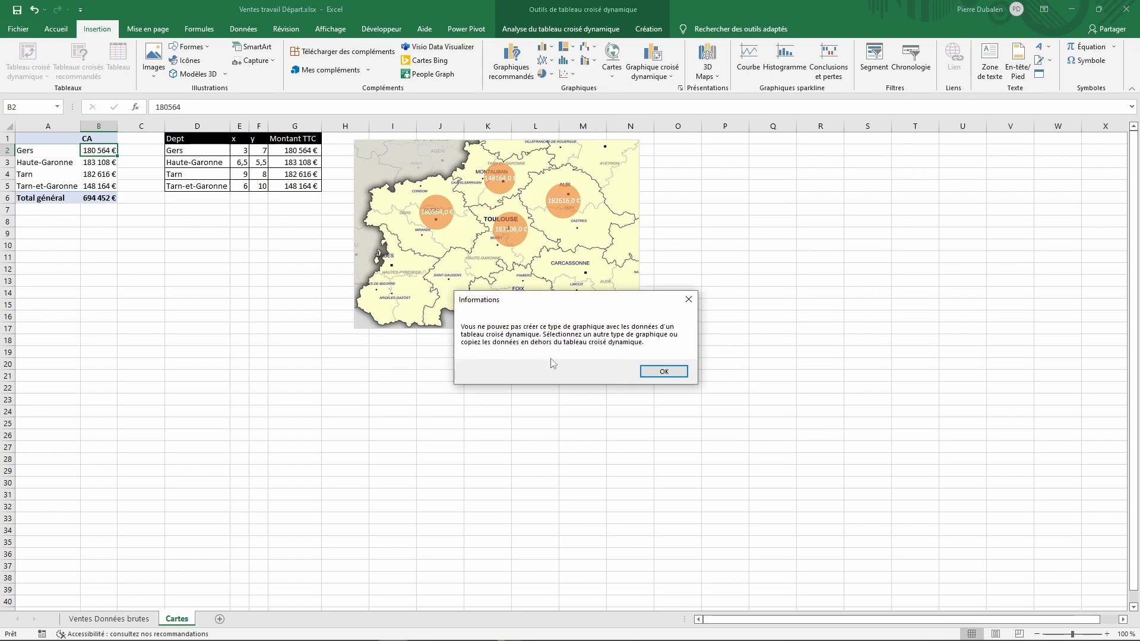
{"action": "left_click", "coordinate": [664, 372]}
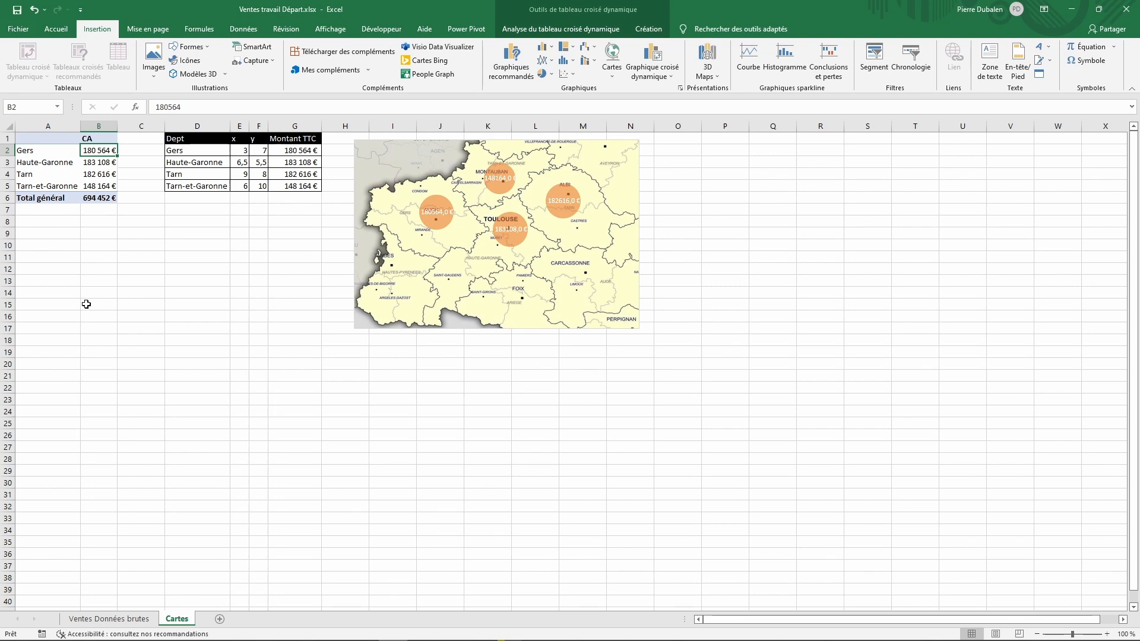
- Copy the whole pivot table (A1:B6) and paste it as values only starting at cell A9
{"action": "left_click", "coordinate": [41, 139]}
{"action": "left_click_drag", "start_coordinate": [40, 138], "coordinate": [95, 196]}
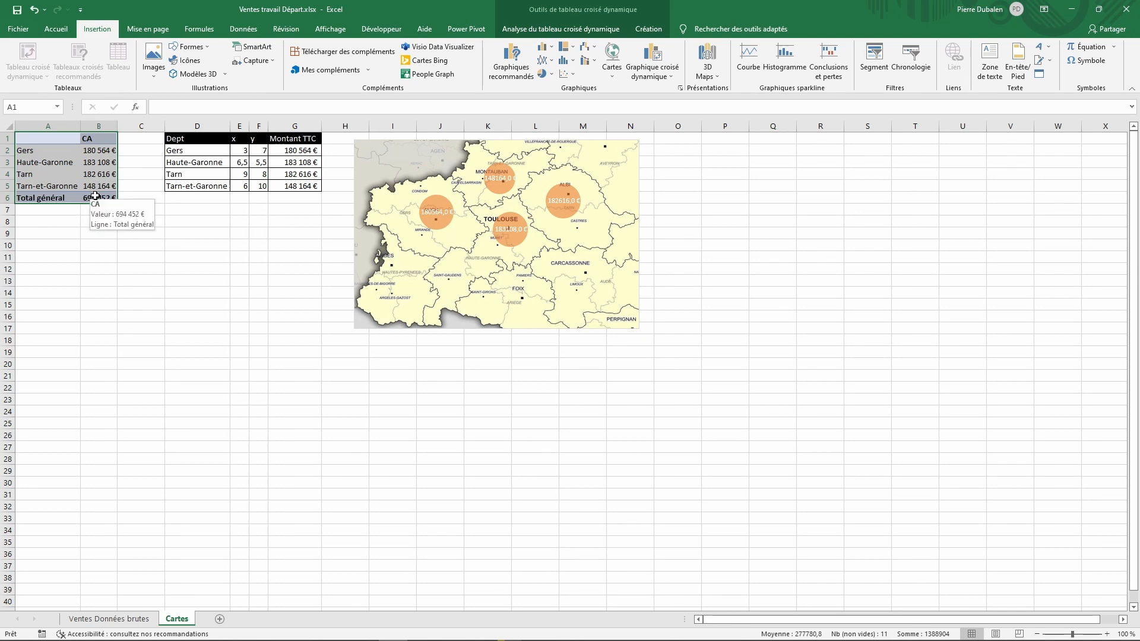
{"action": "key", "text": "ctrl+c"}
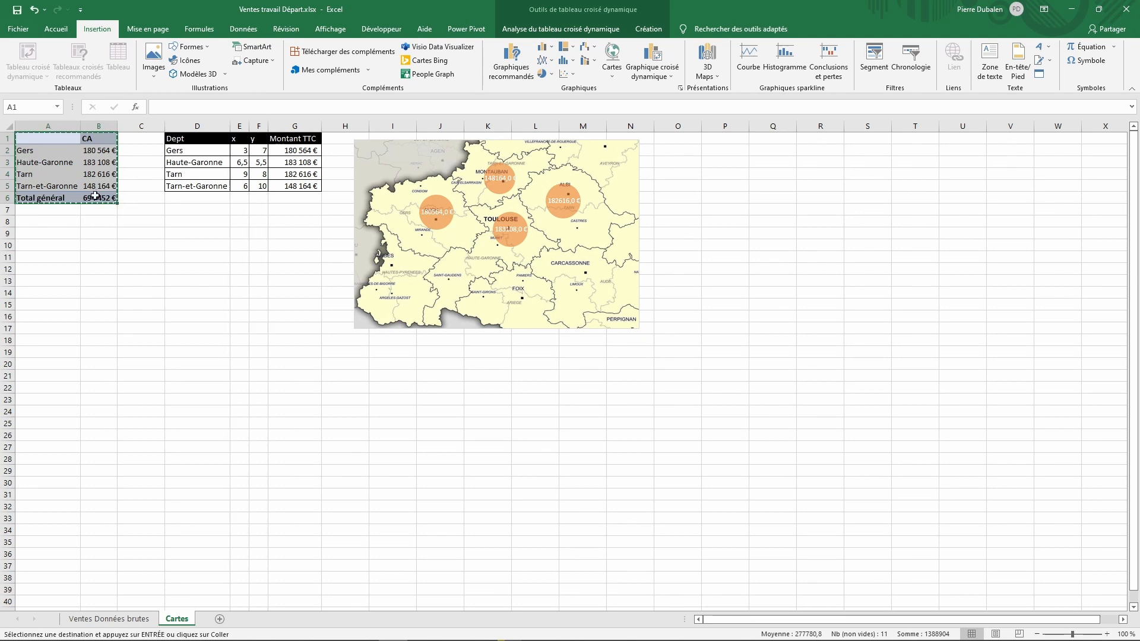
{"action": "right_click", "coordinate": [49, 145]}
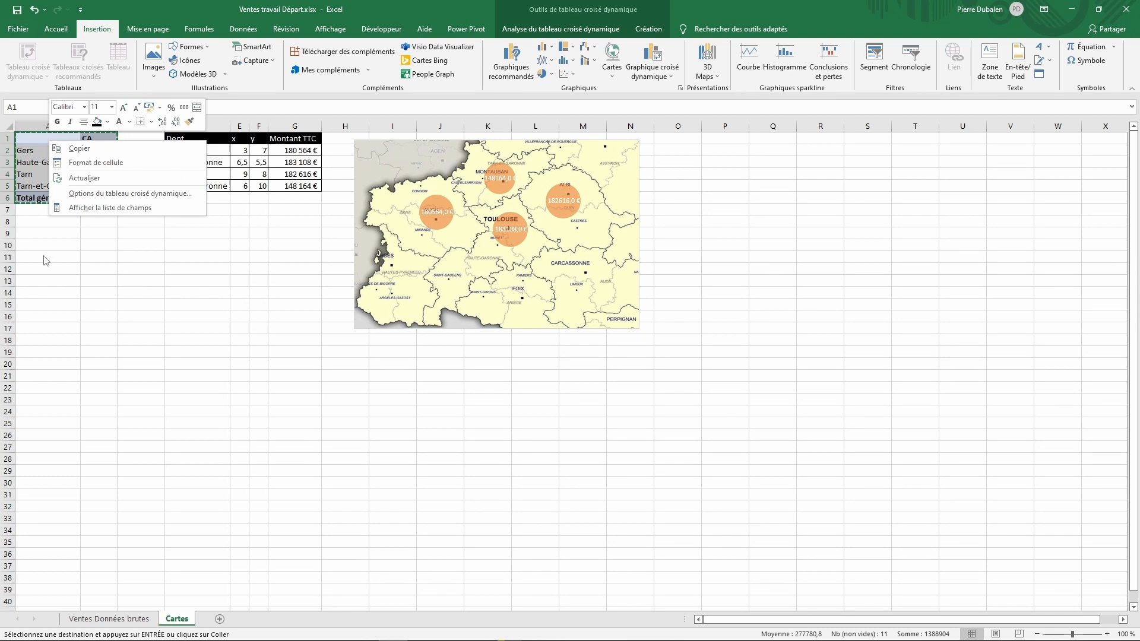
{"action": "left_click", "coordinate": [45, 234]}
{"action": "right_click", "coordinate": [51, 232]}
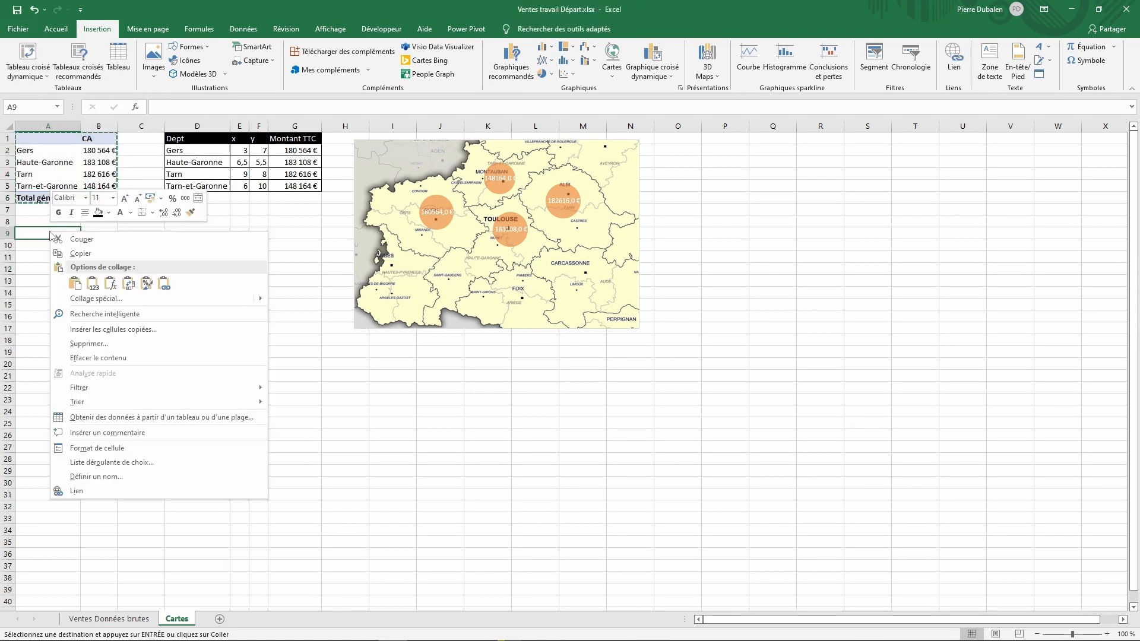
{"action": "left_click", "coordinate": [92, 283]}
- Format the pasted CA amounts in B10:B14 as euro accounting values without decimals
{"action": "left_click_drag", "start_coordinate": [99, 248], "coordinate": [98, 293]}
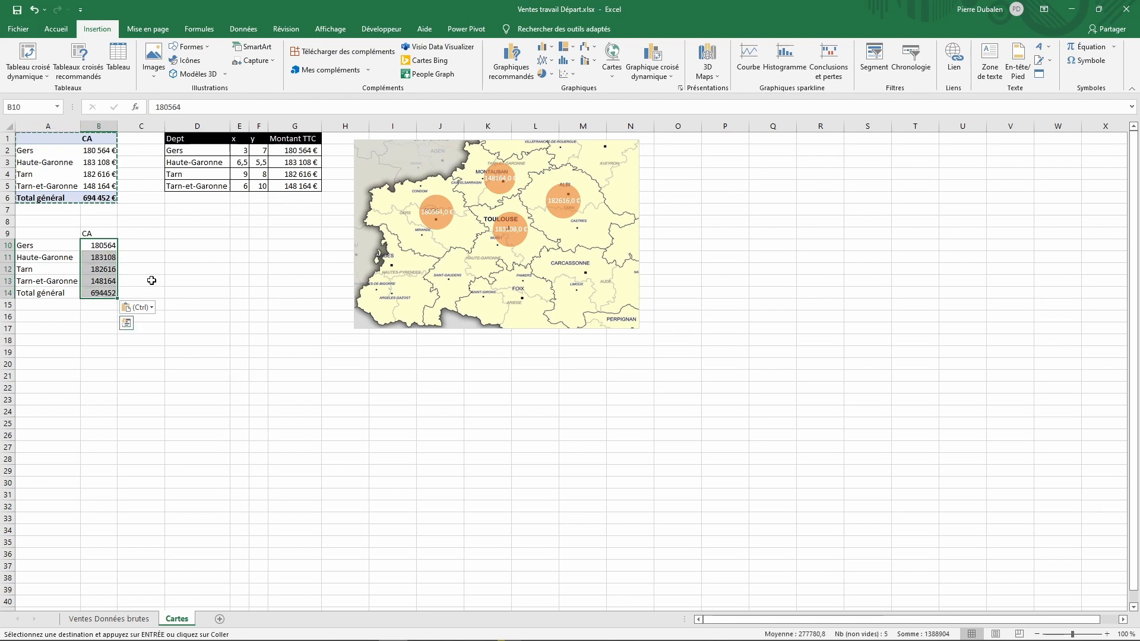
{"action": "left_click", "coordinate": [53, 30]}
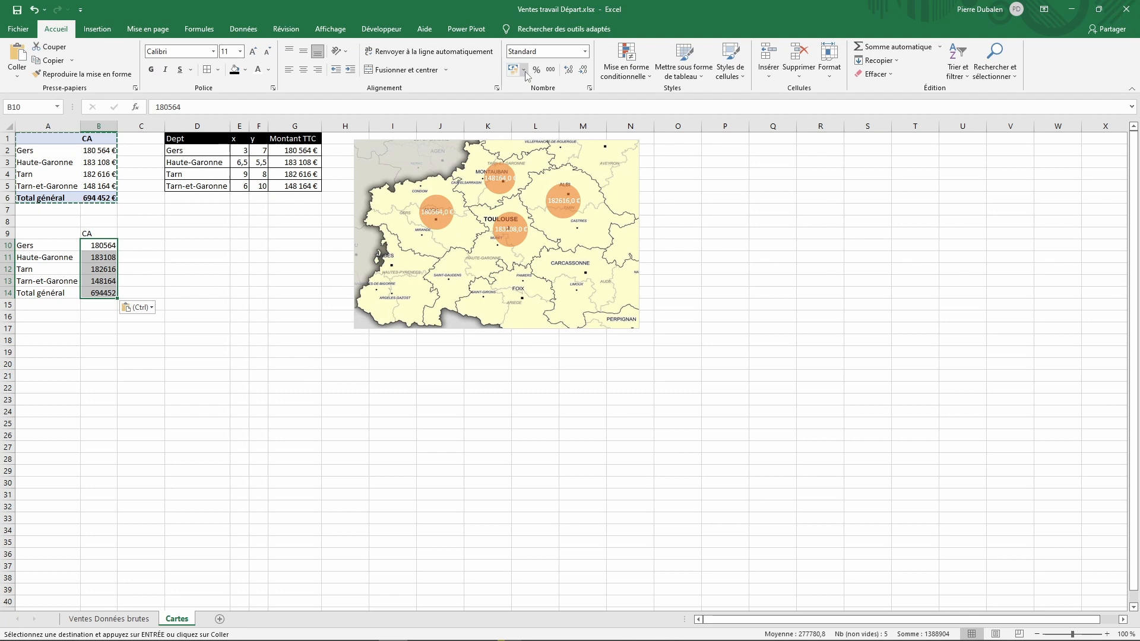
{"action": "left_click", "coordinate": [523, 71]}
{"action": "left_click", "coordinate": [543, 85]}
{"action": "left_click", "coordinate": [584, 70]}
{"action": "left_click", "coordinate": [583, 70]}
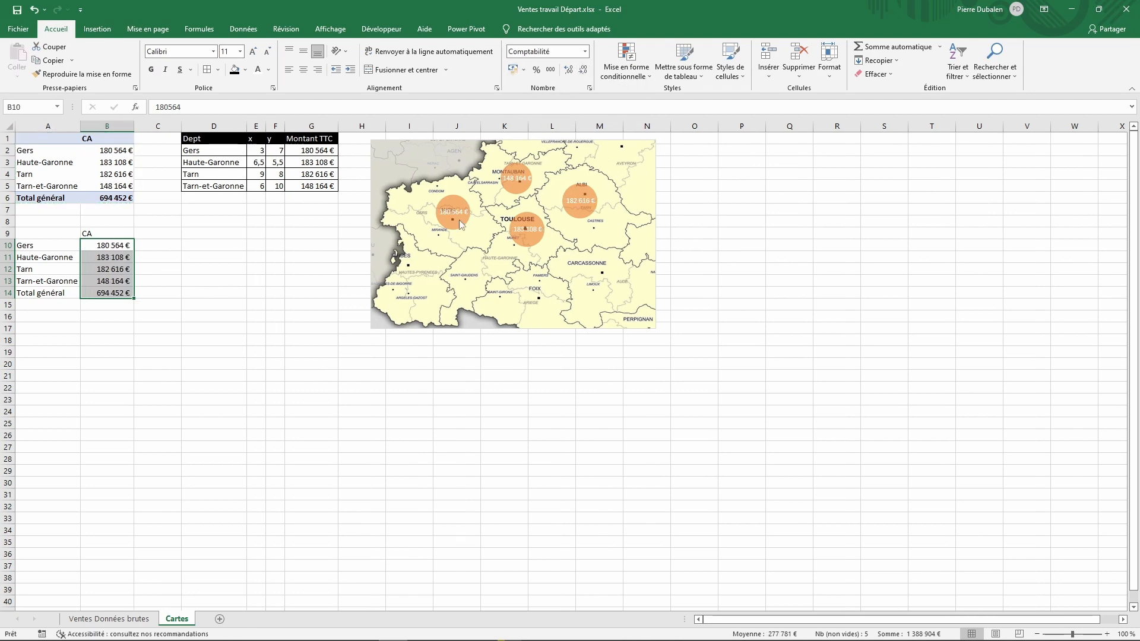
{"action": "left_click", "coordinate": [196, 383]}
- Insert a choropleth map chart from A9:B13, leaving out the grand total, and place it just below the bubble chart
{"action": "left_click_drag", "start_coordinate": [55, 234], "coordinate": [101, 280]}
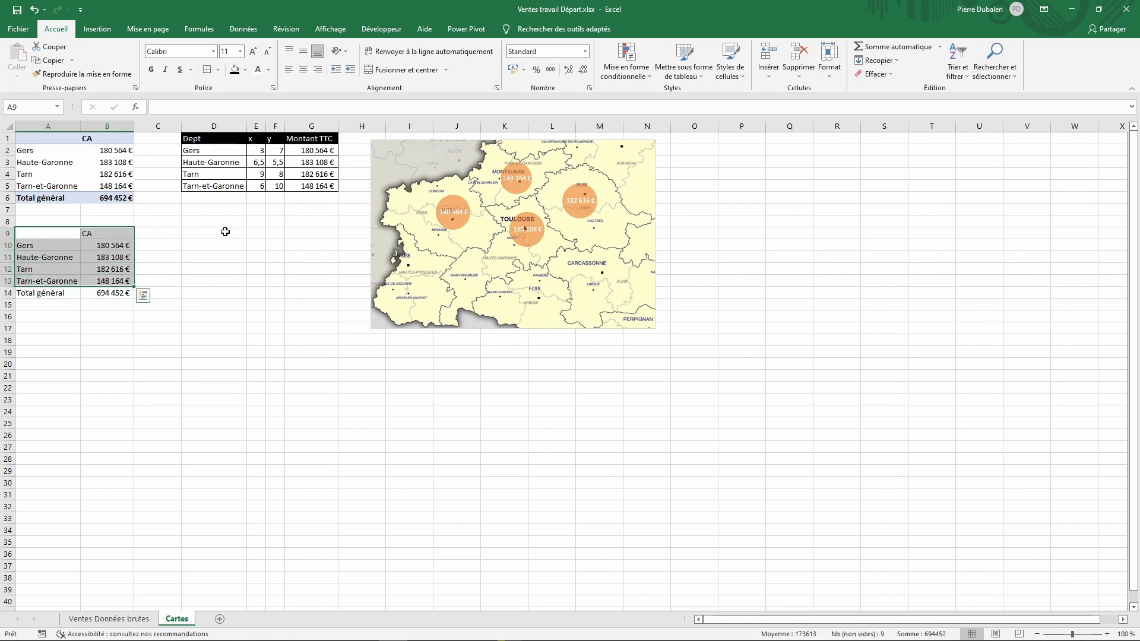
{"action": "left_click", "coordinate": [96, 29]}
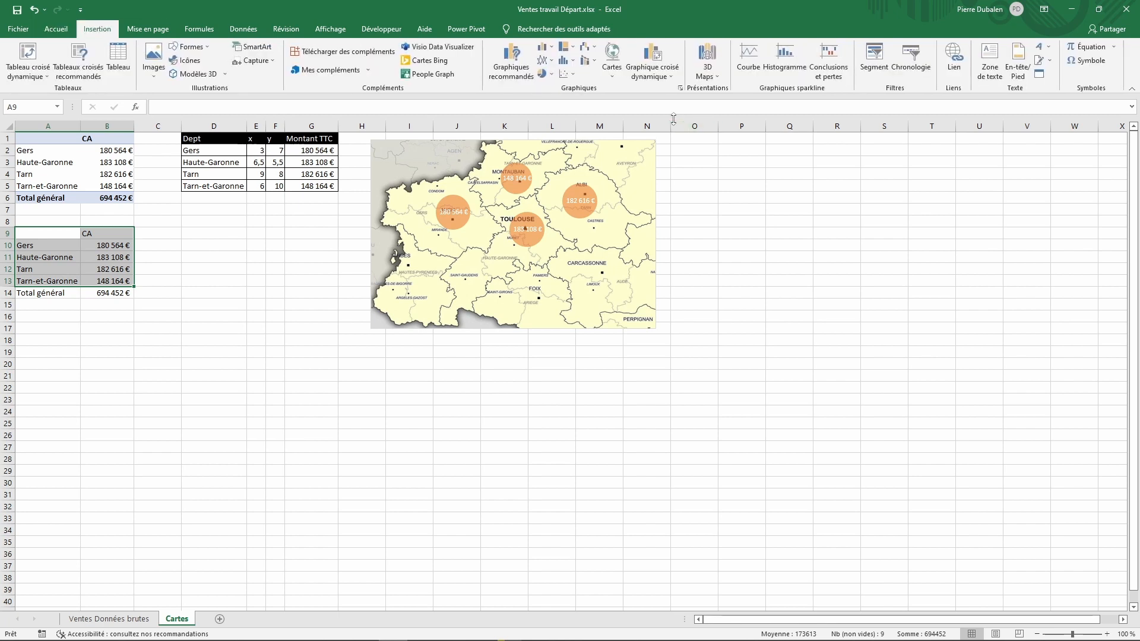
{"action": "left_click", "coordinate": [611, 64]}
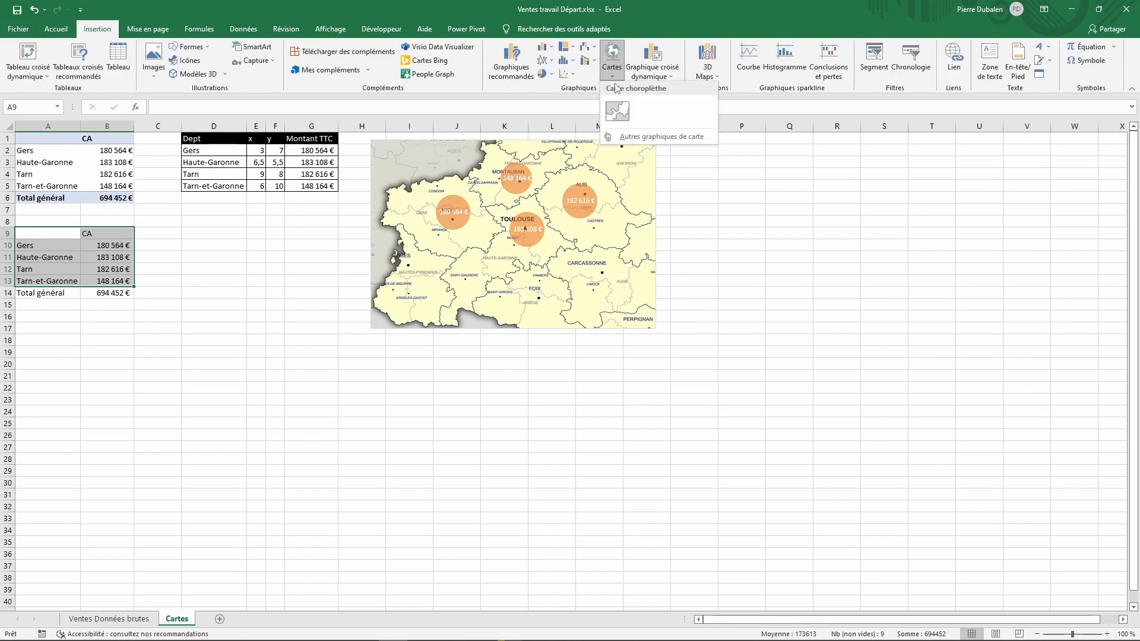
{"action": "left_click", "coordinate": [617, 115]}
{"action": "left_click_drag", "start_coordinate": [618, 298], "coordinate": [568, 351]}
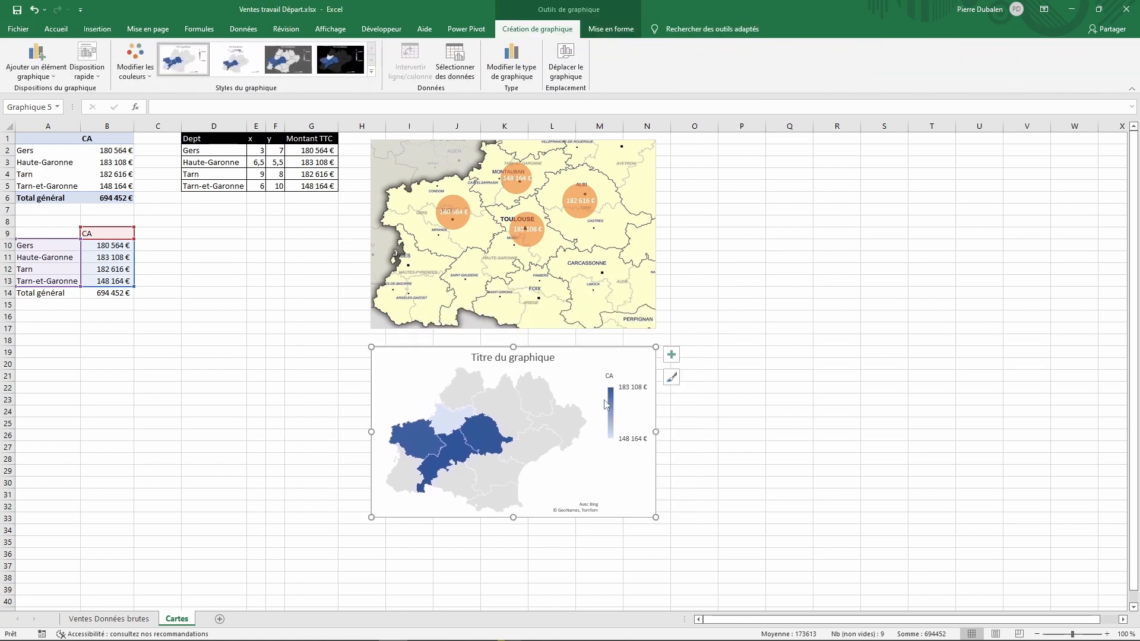
- Change the map chart's data range to the pivot table cells, =Cartes!$A$1:$B$5
{"action": "left_click", "coordinate": [611, 29]}
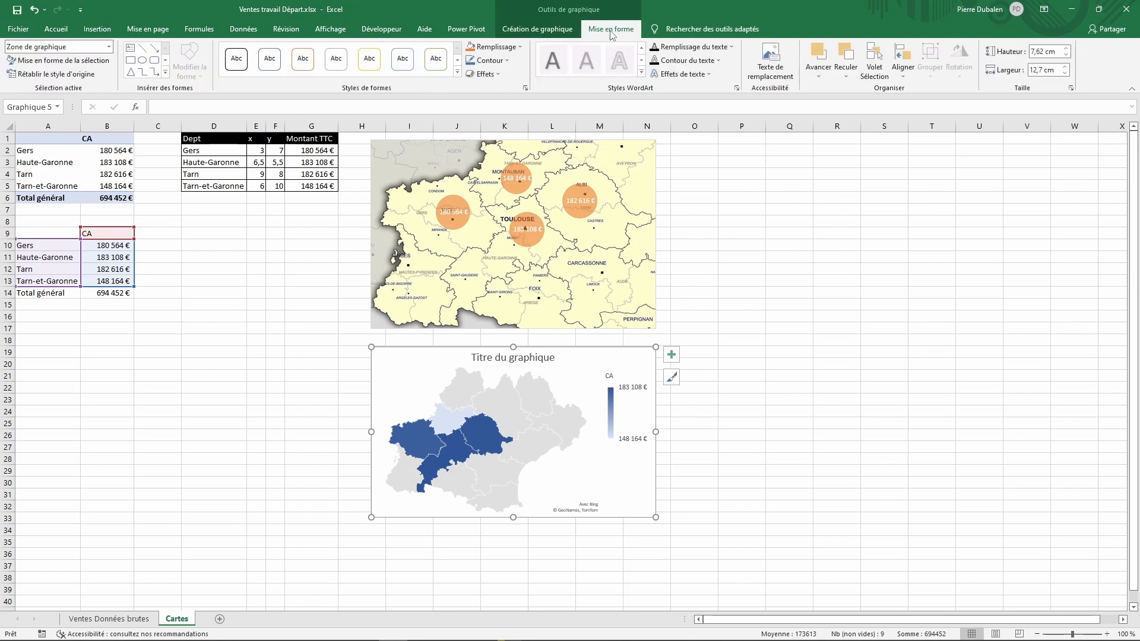
{"action": "left_click", "coordinate": [537, 28]}
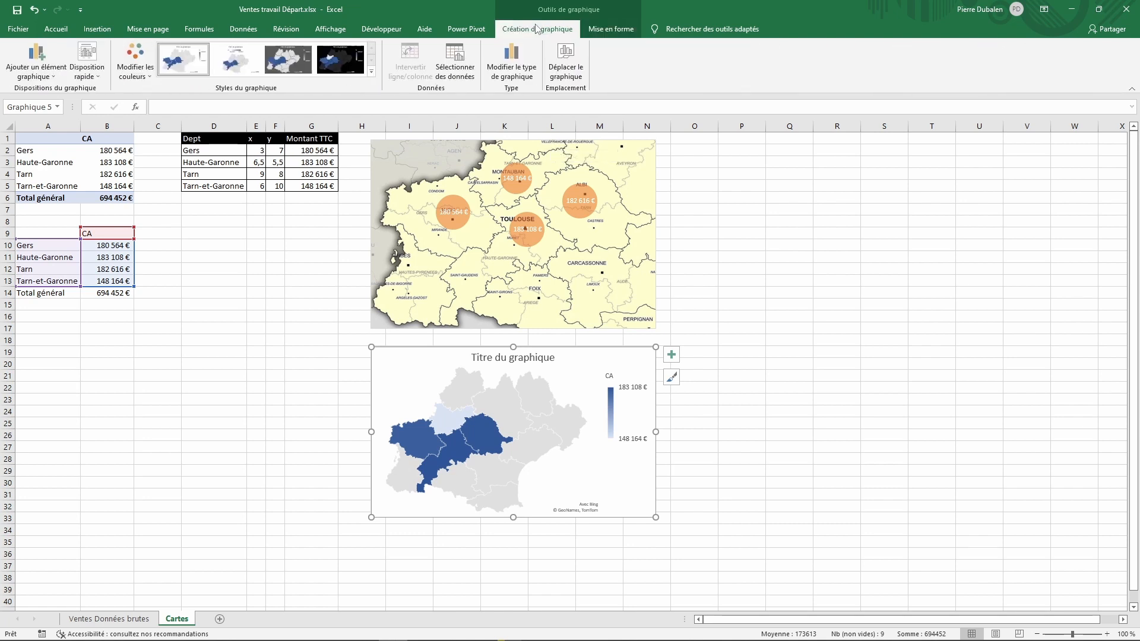
{"action": "left_click", "coordinate": [456, 58]}
{"action": "left_click_drag", "start_coordinate": [687, 226], "coordinate": [884, 190]}
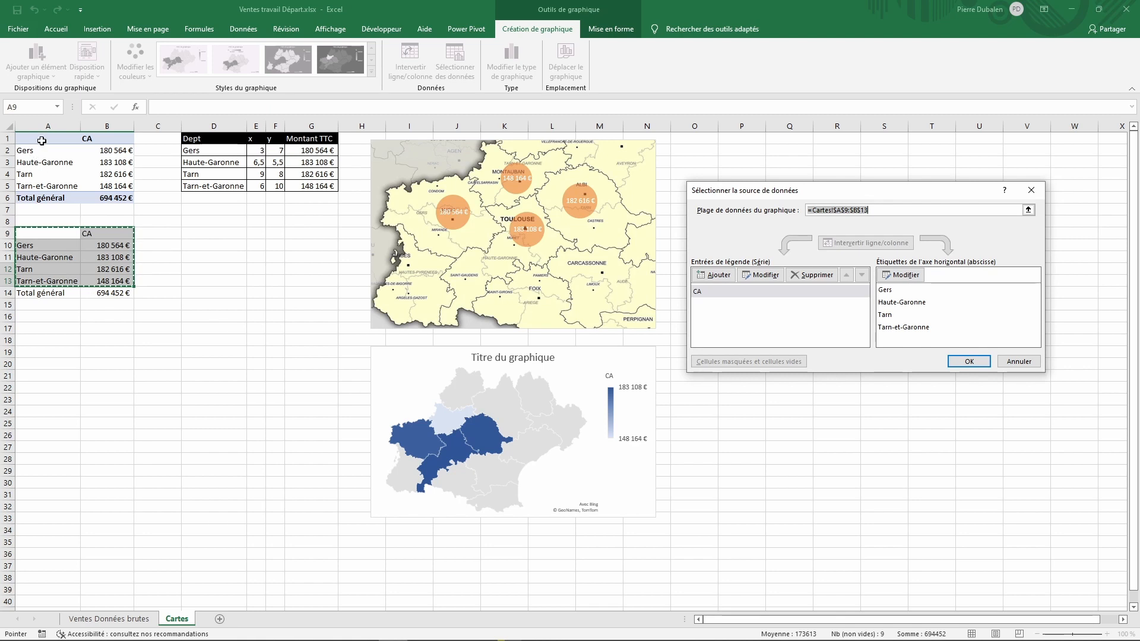
{"action": "left_click", "coordinate": [846, 210]}
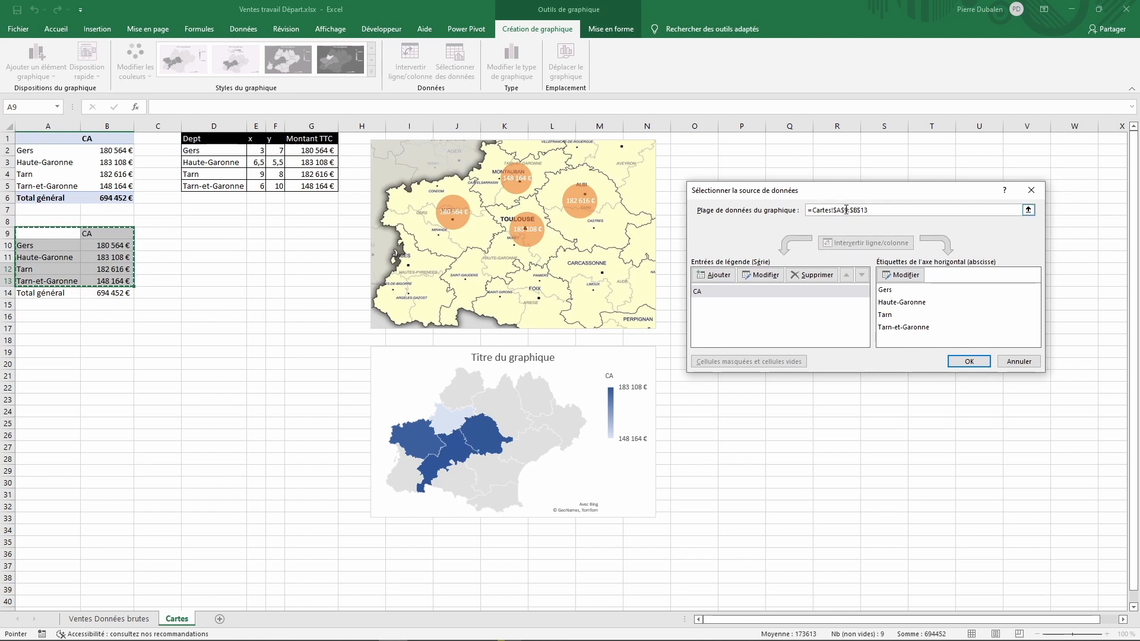
{"action": "key", "text": "BackSpace"}
{"action": "type", "text": "1"}
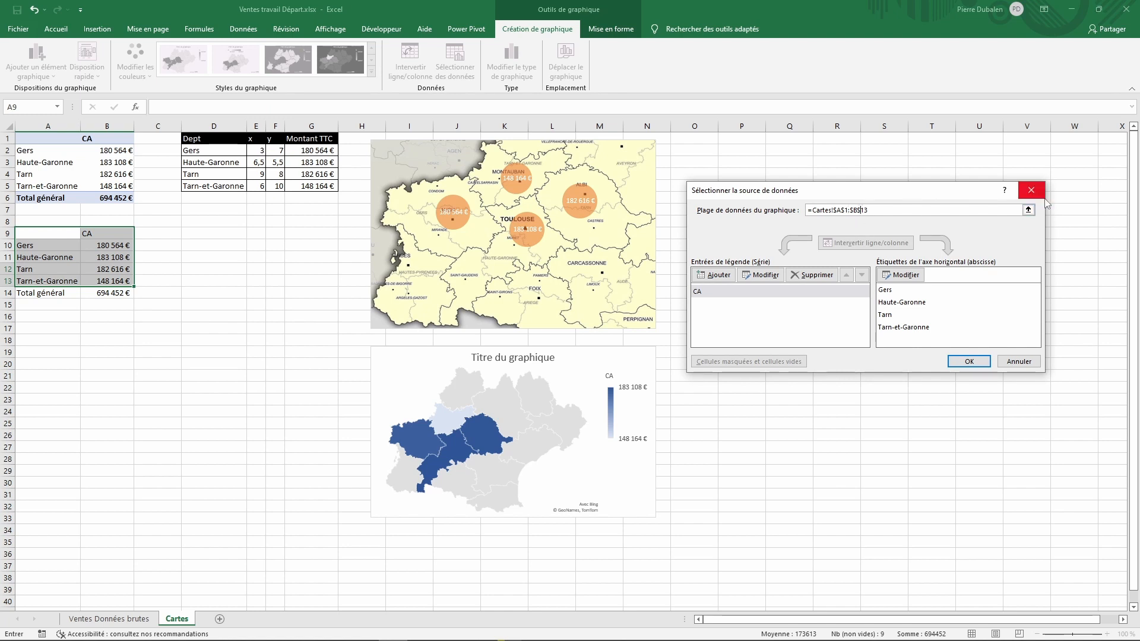
{"action": "key", "text": "BackSpace"}
{"action": "key", "text": "BackSpace"}
{"action": "type", "text": "5"}
{"action": "left_click", "coordinate": [966, 362]}
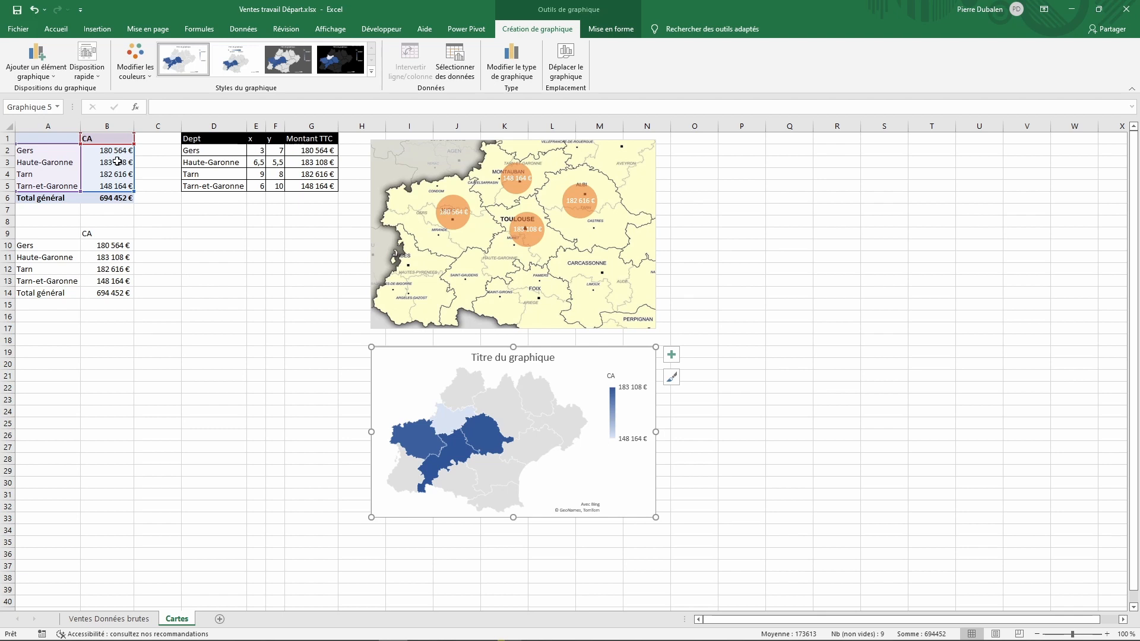
- Delete the pasted copy of the table in A9:B14
{"action": "mouse_move", "coordinate": [118, 162]}
{"action": "left_click_drag", "start_coordinate": [40, 233], "coordinate": [98, 291]}
{"action": "key", "text": "Delete"}
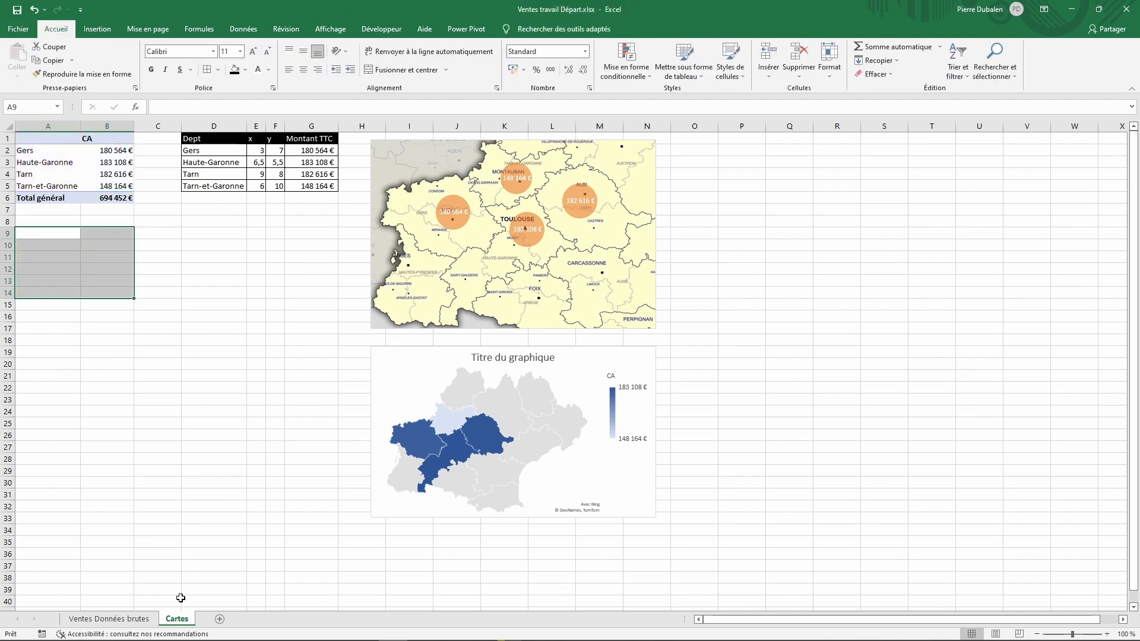
{"action": "left_click", "coordinate": [259, 387]}
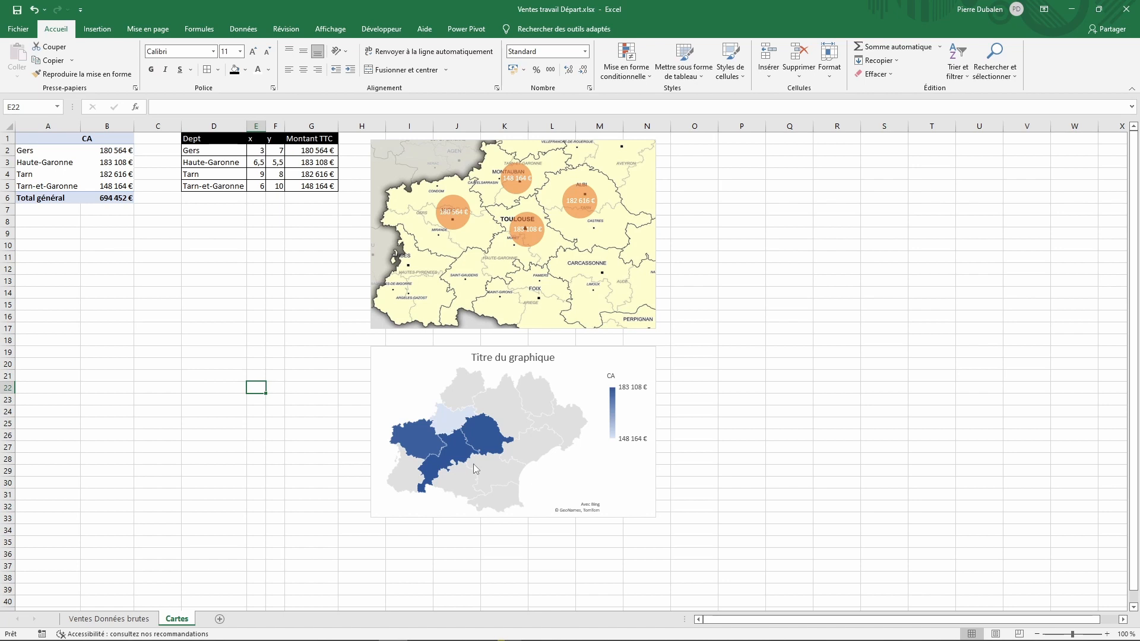
- Format the map's CA series so that its map area covers only the regions with data (Seules les régions avec des données)
{"action": "left_click", "coordinate": [582, 350]}
{"action": "right_click", "coordinate": [582, 350]}
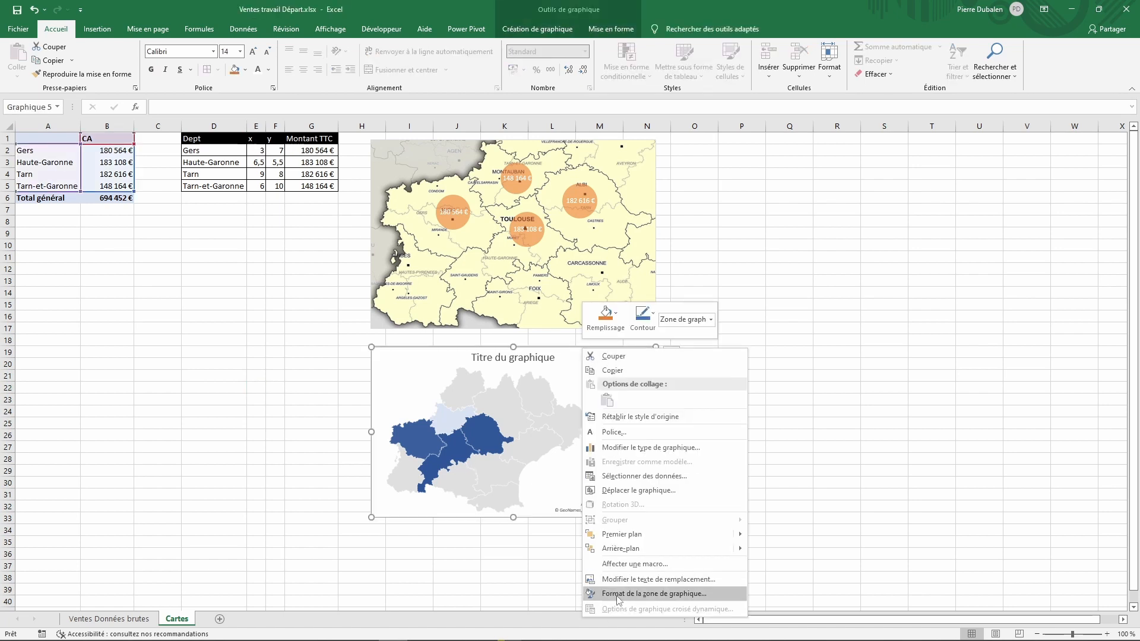
{"action": "left_click", "coordinate": [539, 394]}
{"action": "right_click", "coordinate": [539, 393]}
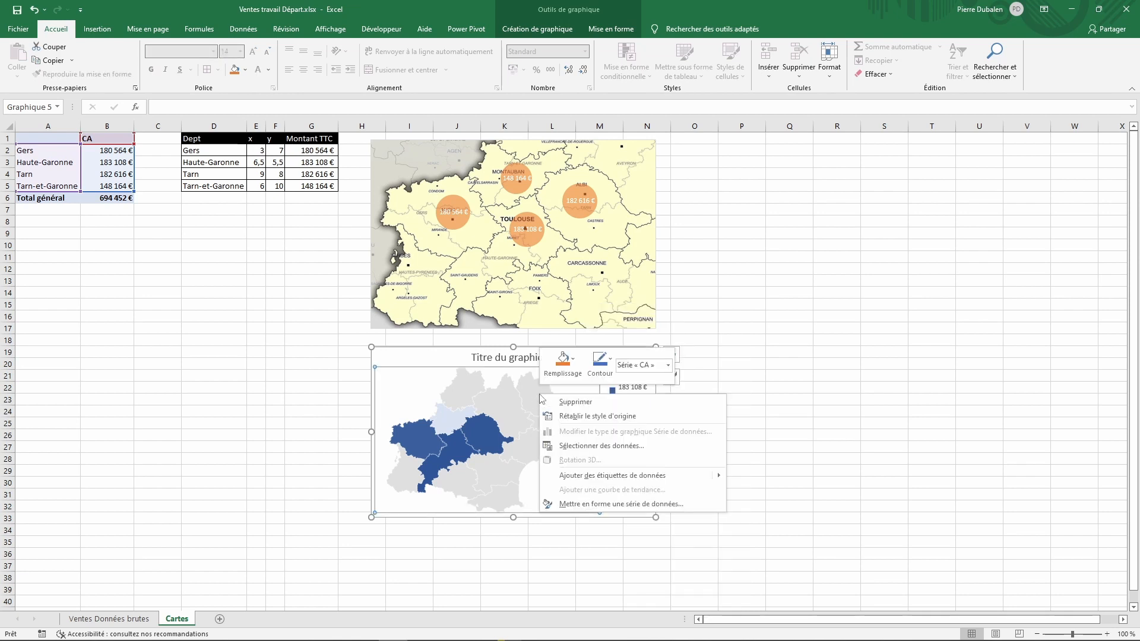
{"action": "left_click", "coordinate": [576, 504]}
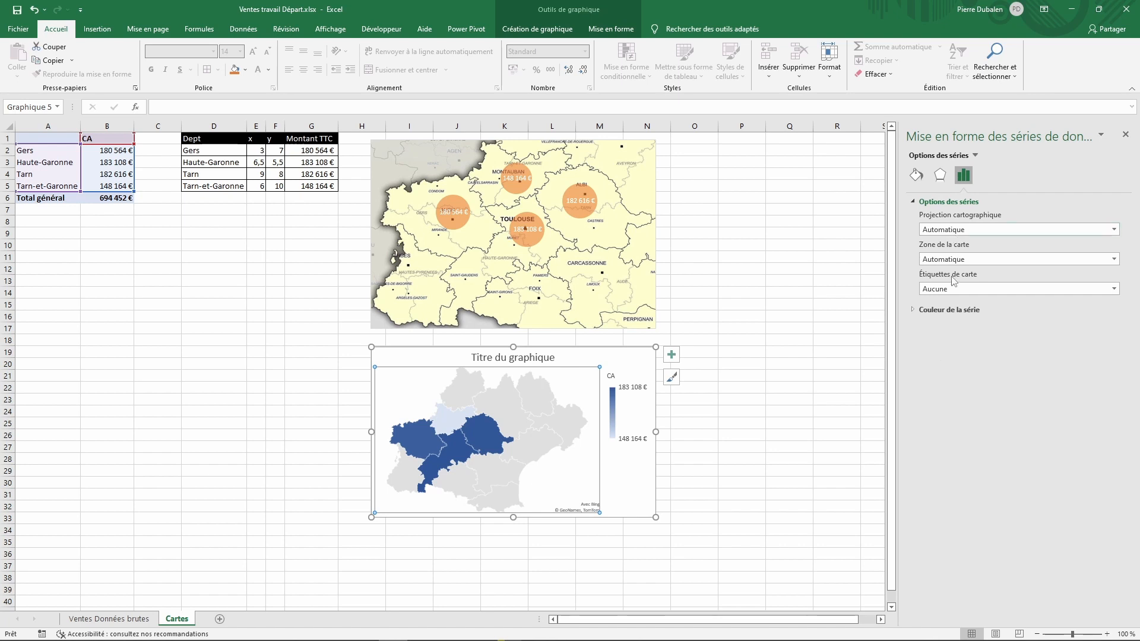
{"action": "left_click", "coordinate": [1114, 261]}
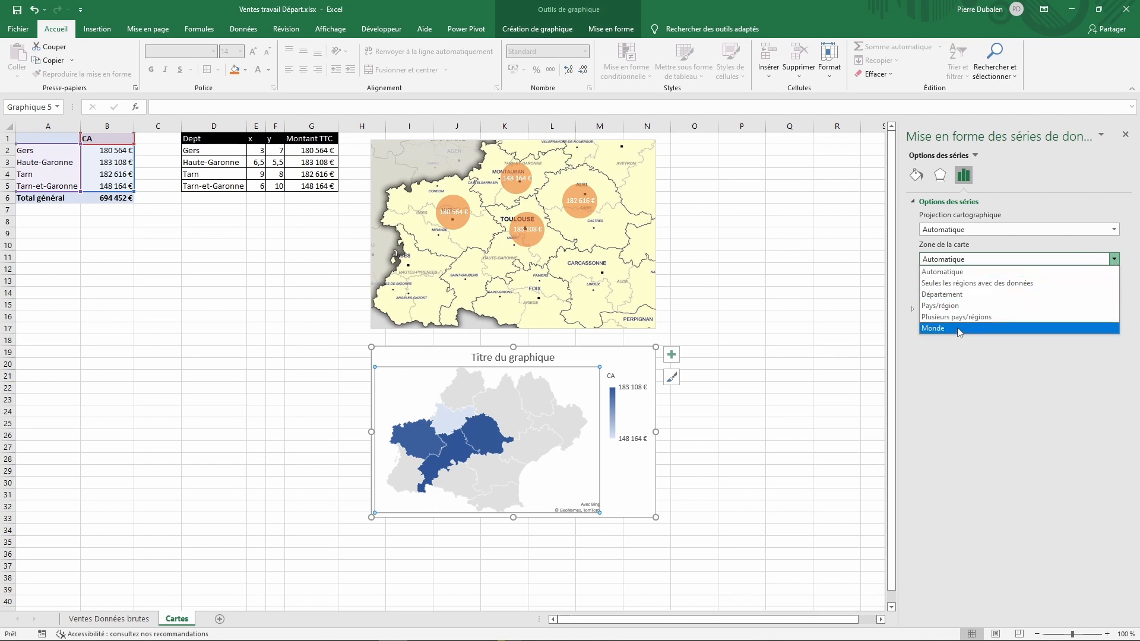
{"action": "left_click", "coordinate": [967, 288]}
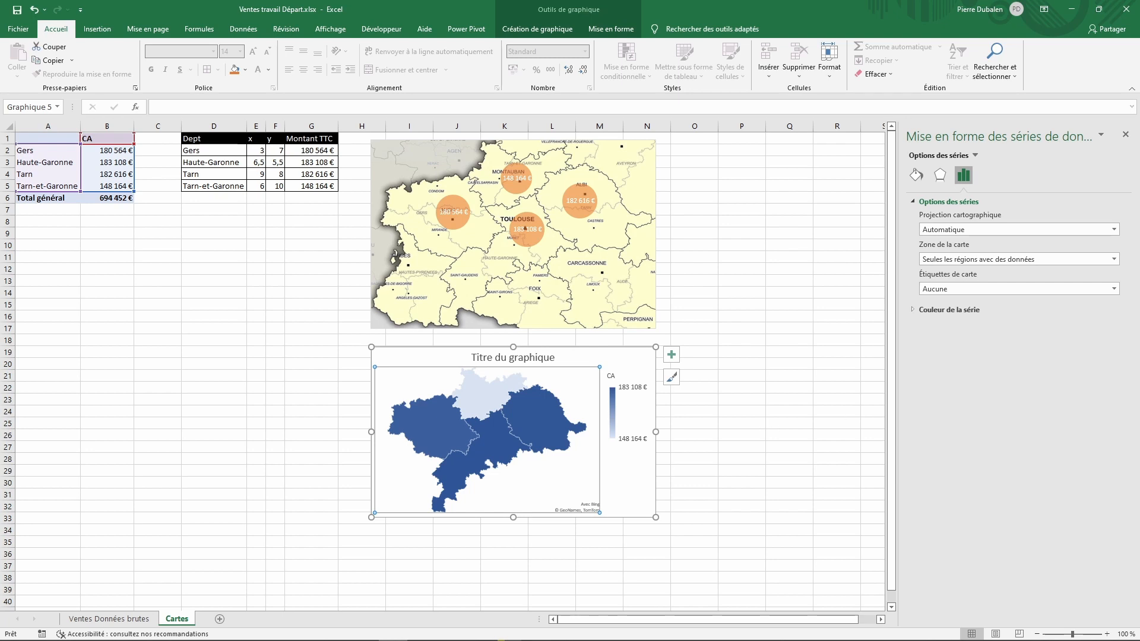
- Add data labels to the map showing the category name and value, separated by a new line
{"action": "left_click", "coordinate": [675, 355]}
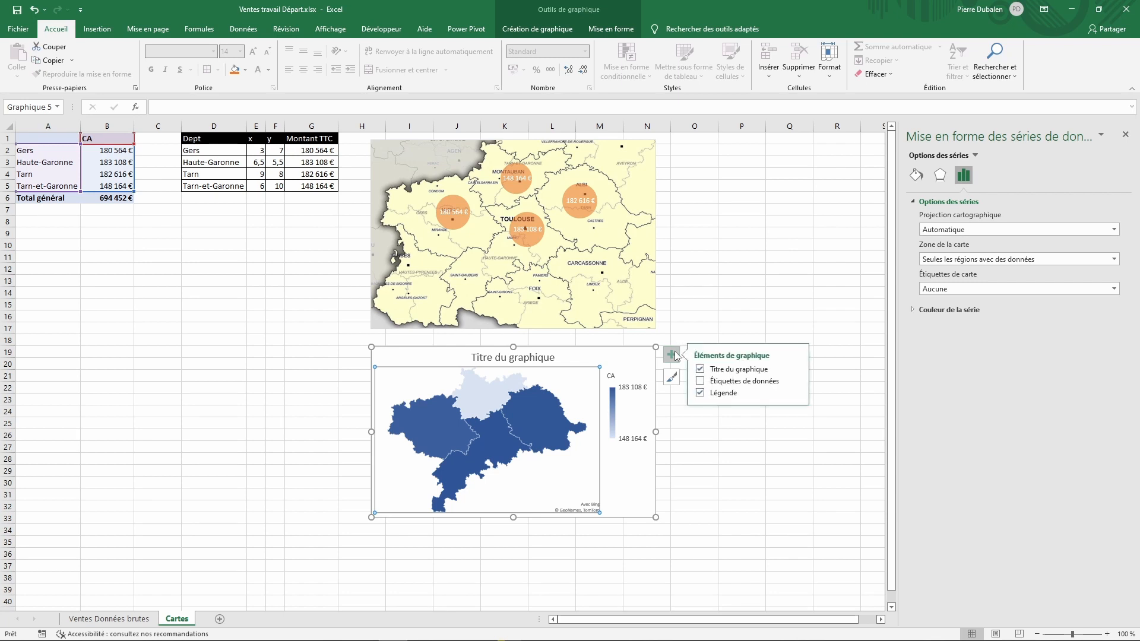
{"action": "left_click", "coordinate": [795, 382]}
{"action": "left_click", "coordinate": [867, 412]}
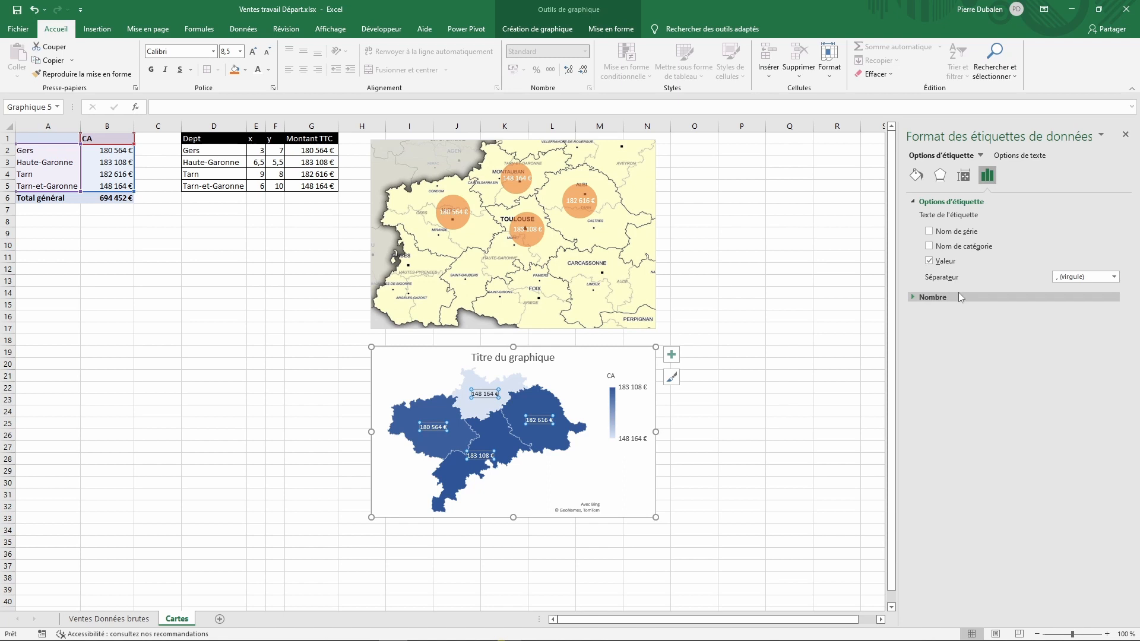
{"action": "left_click", "coordinate": [936, 247]}
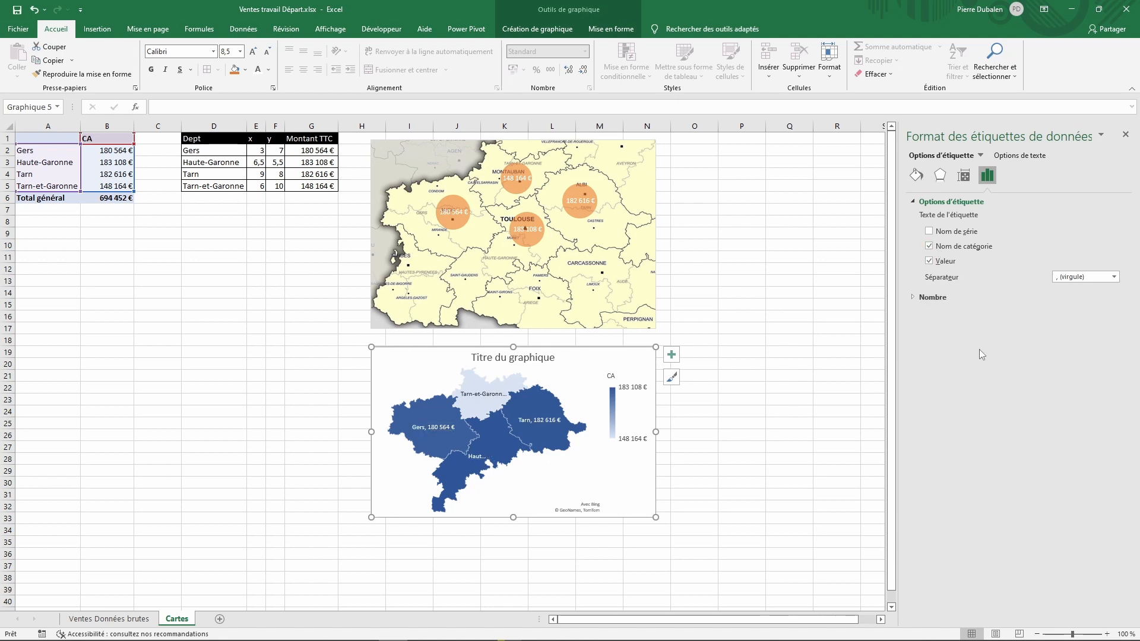
{"action": "left_click", "coordinate": [1114, 277]}
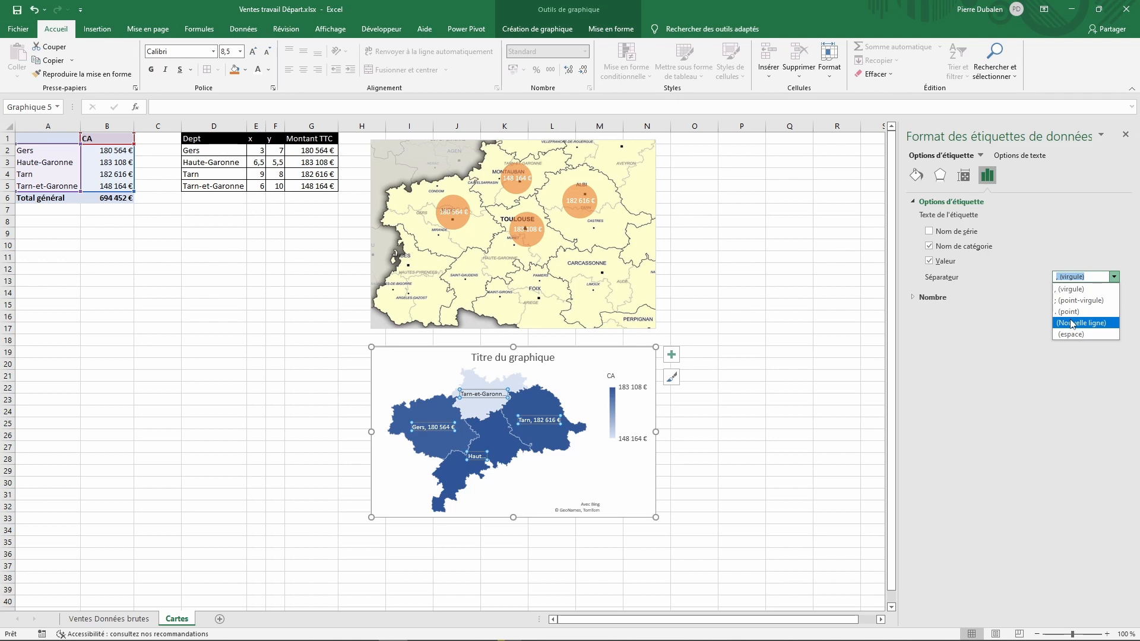
{"action": "left_click", "coordinate": [1072, 323]}
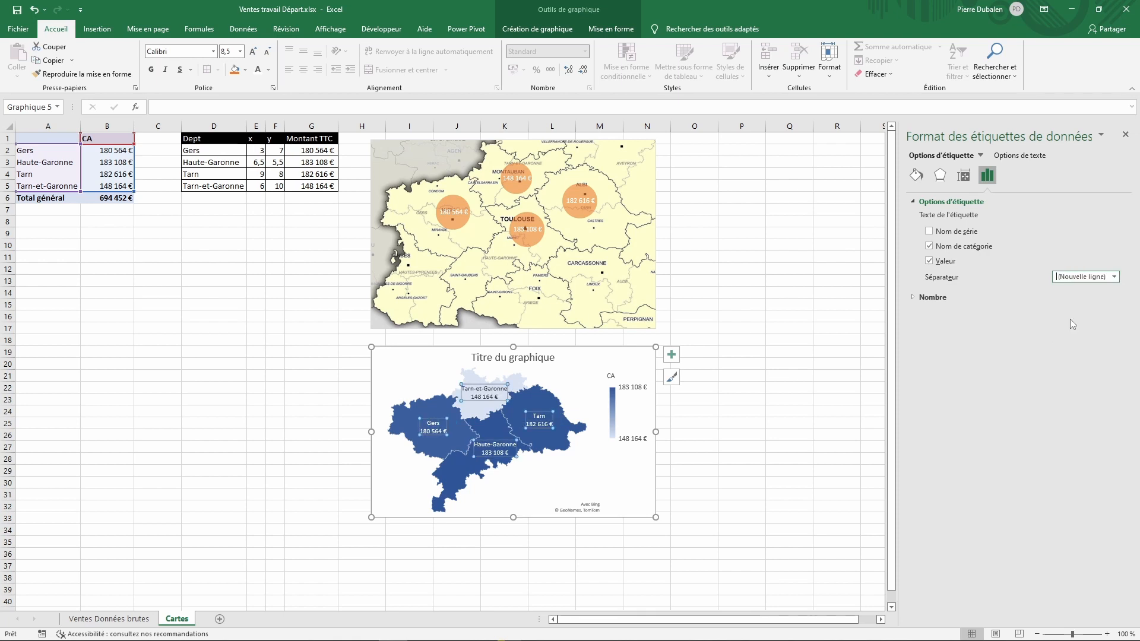
- Insert a slicer for the Produit field of the pivot table and place it beside the bubble chart map
{"action": "left_click", "coordinate": [771, 363]}
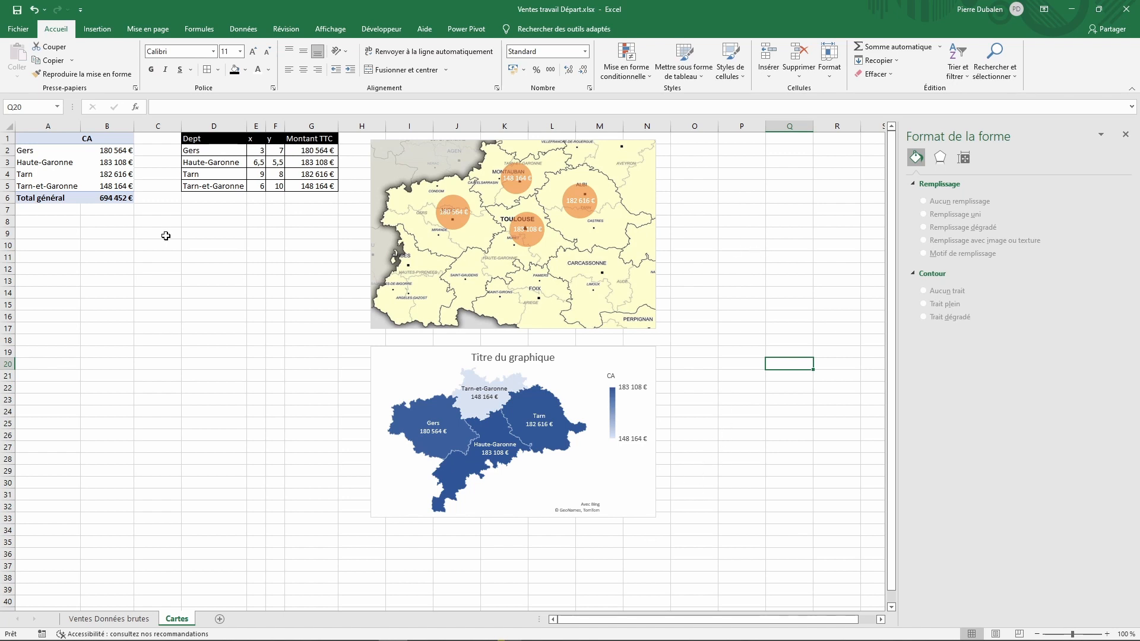
{"action": "left_click", "coordinate": [56, 163]}
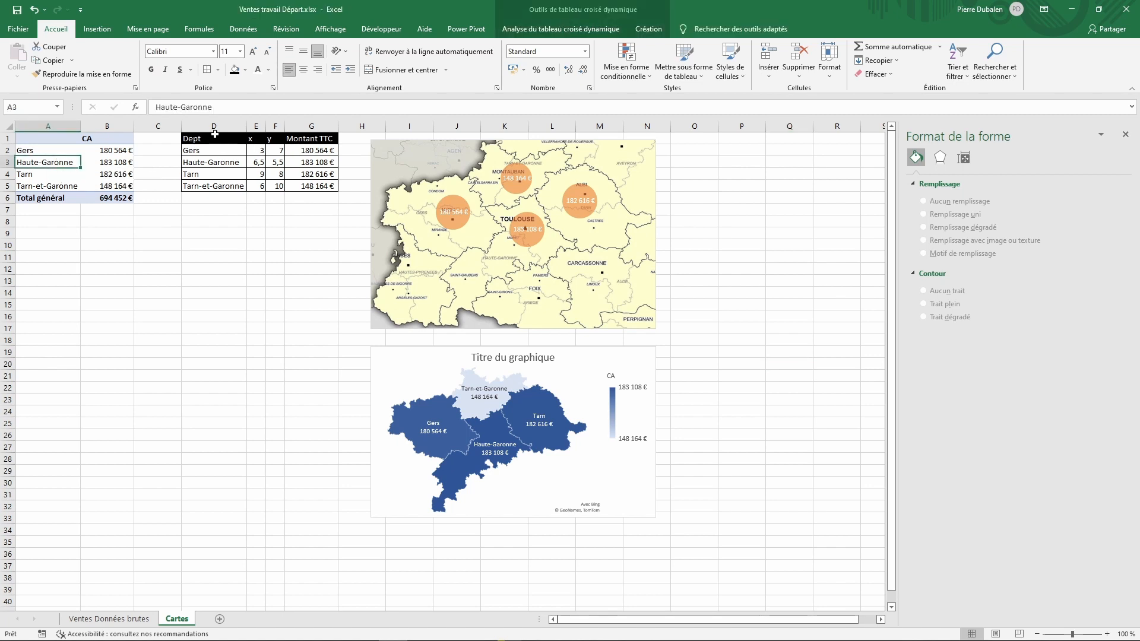
{"action": "left_click", "coordinate": [551, 29]}
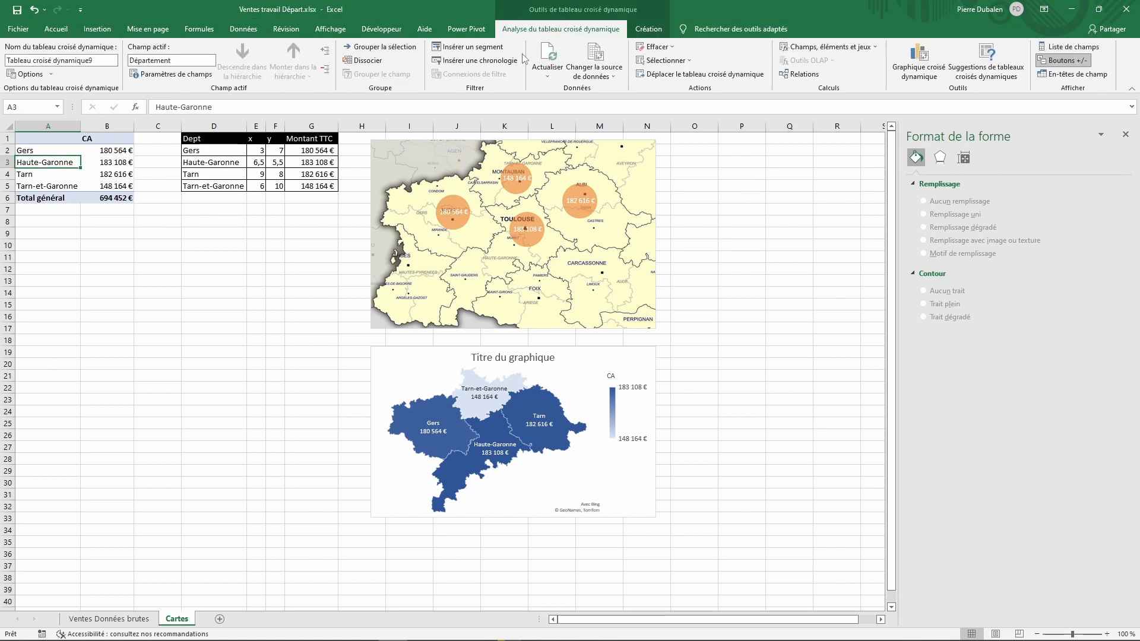
{"action": "left_click", "coordinate": [469, 47]}
{"action": "left_click", "coordinate": [810, 191]}
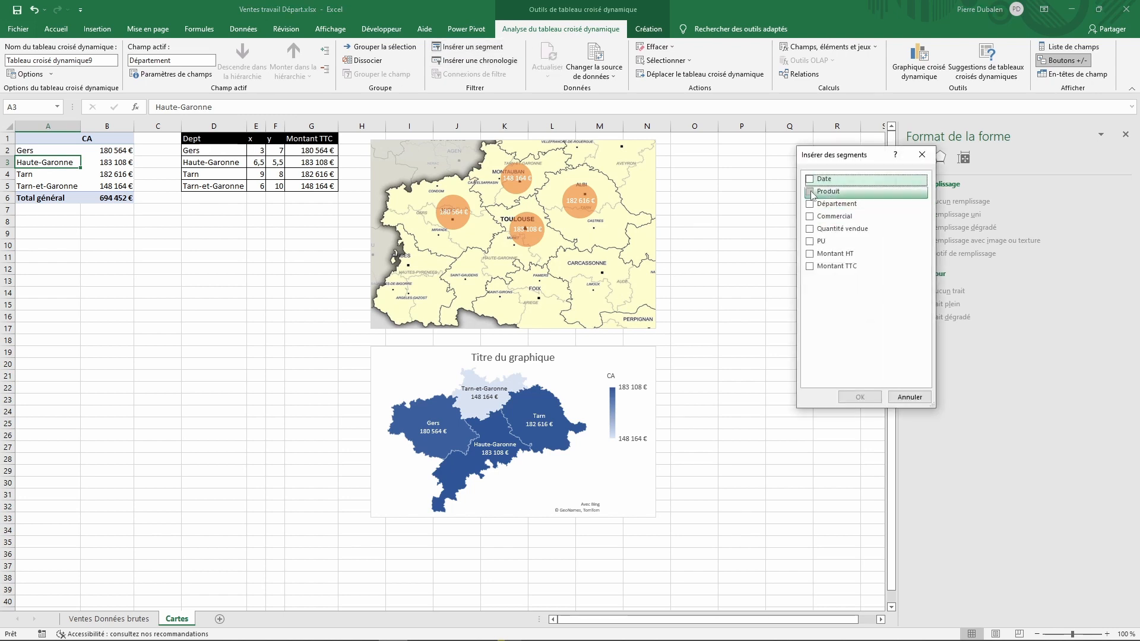
{"action": "left_click", "coordinate": [859, 397]}
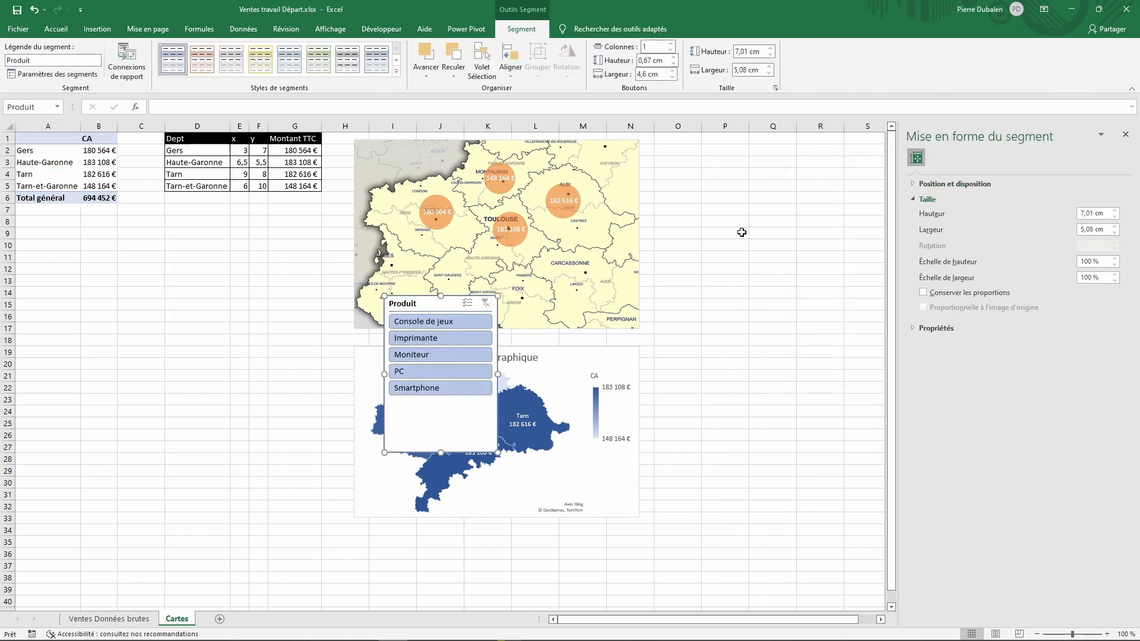
{"action": "left_click_drag", "start_coordinate": [428, 296], "coordinate": [711, 141]}
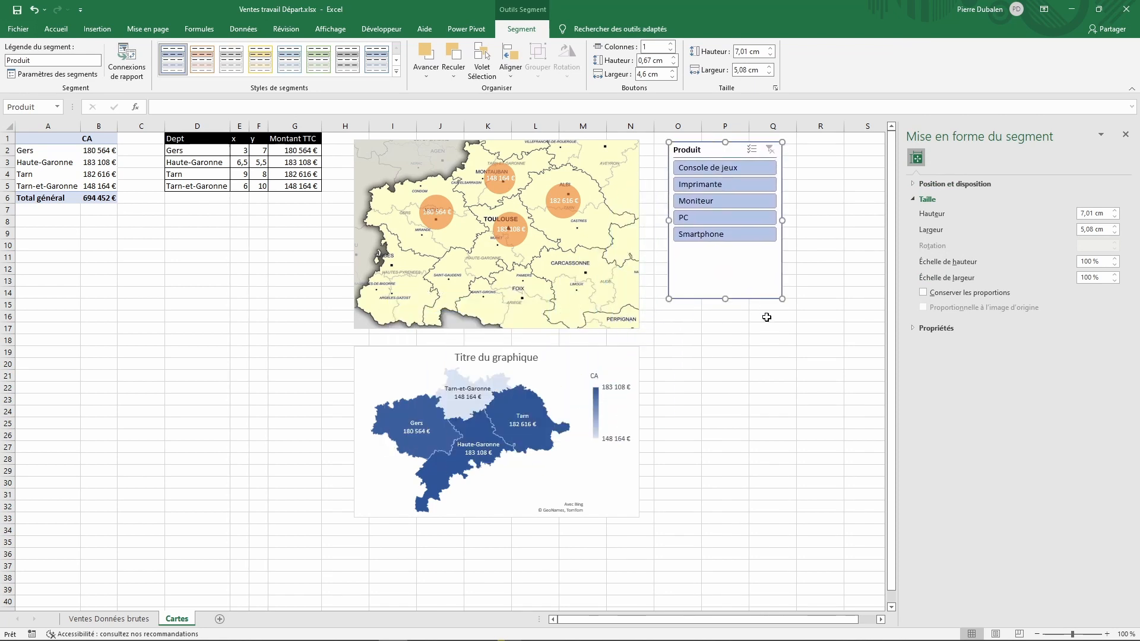
- Filter the pivot table and both maps by product in turn: Console de jeux, Imprimante and Moniteur
{"action": "left_click", "coordinate": [731, 172]}
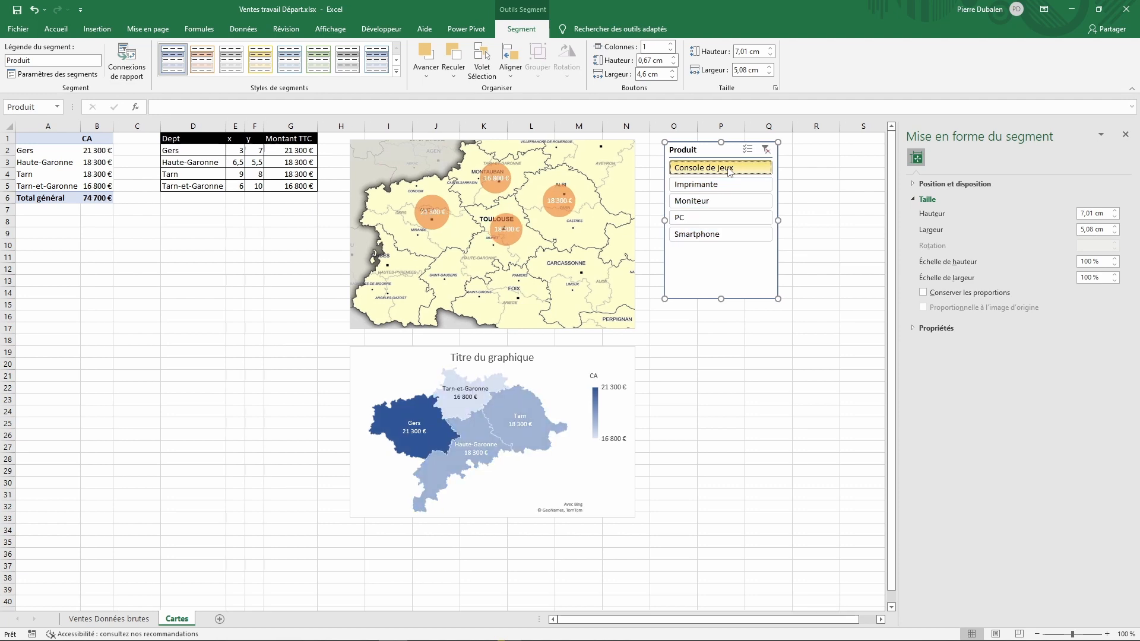
{"action": "left_click", "coordinate": [704, 187]}
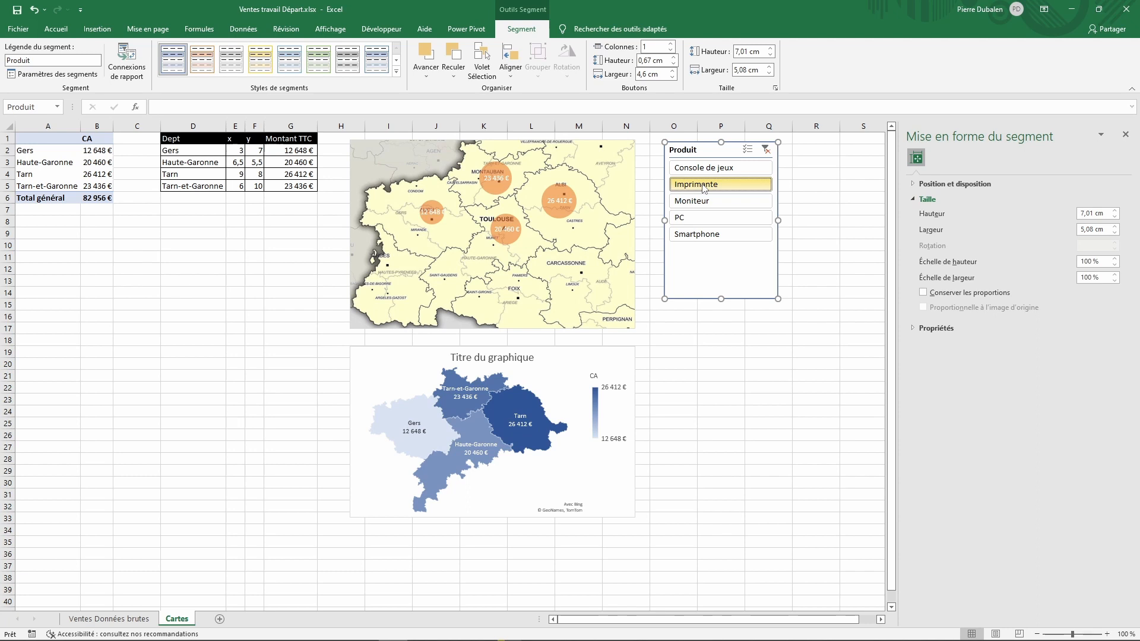
{"action": "left_click", "coordinate": [701, 203]}
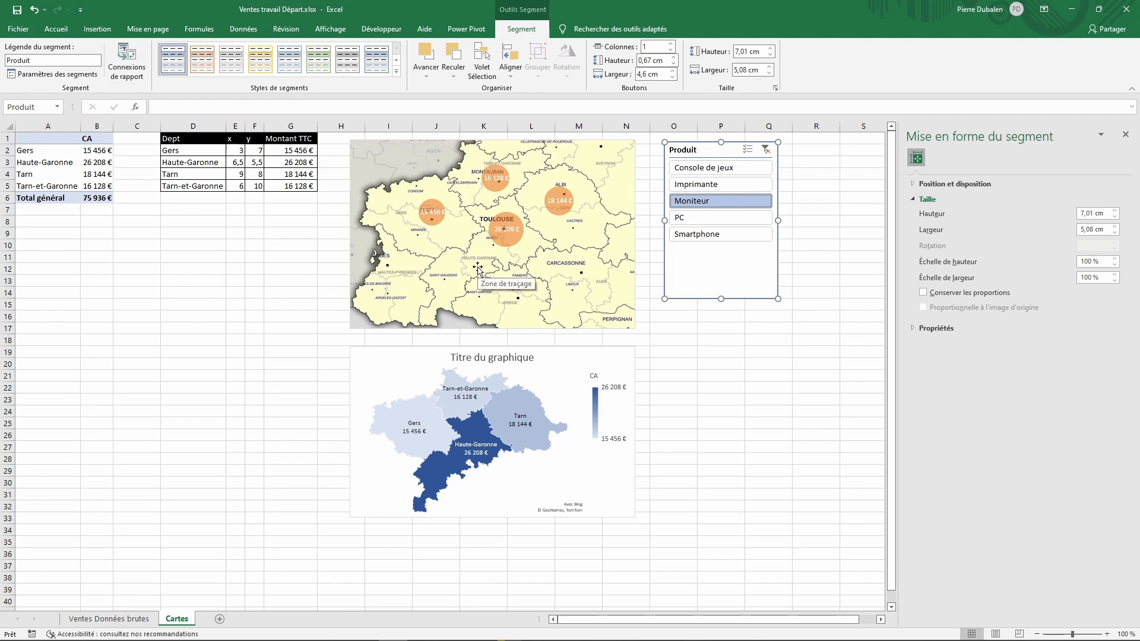
- Launch 3D Maps from the sales table on the Ventes Données brutes sheet and delete the existing tour Visite guidée 1
{"action": "left_click", "coordinate": [96, 30]}
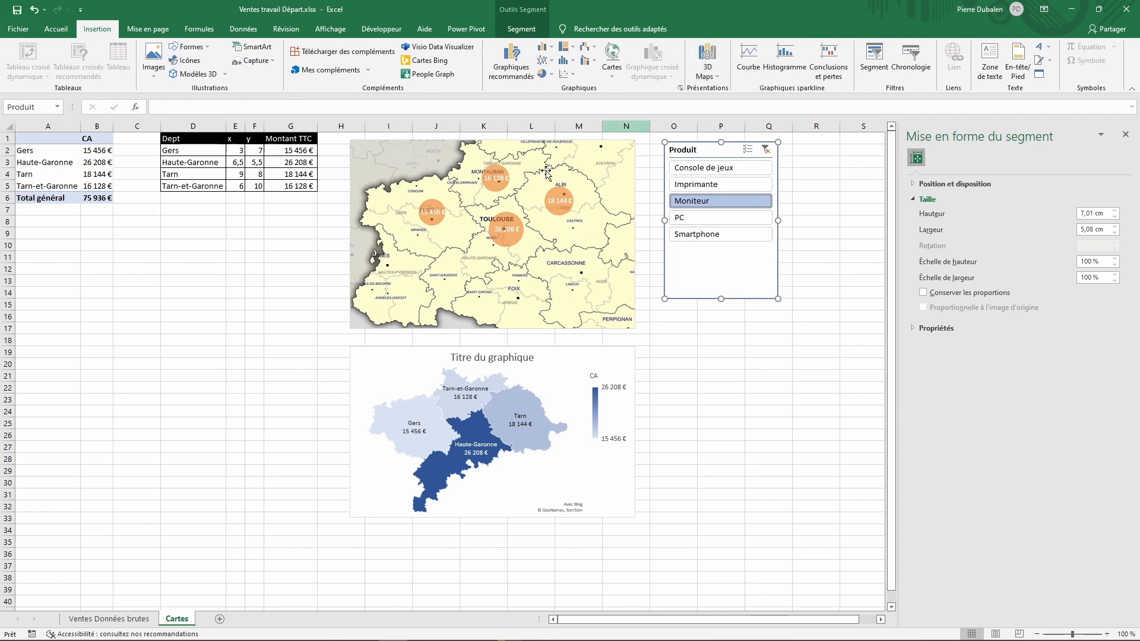
{"action": "left_click", "coordinate": [107, 620]}
{"action": "left_click", "coordinate": [150, 188]}
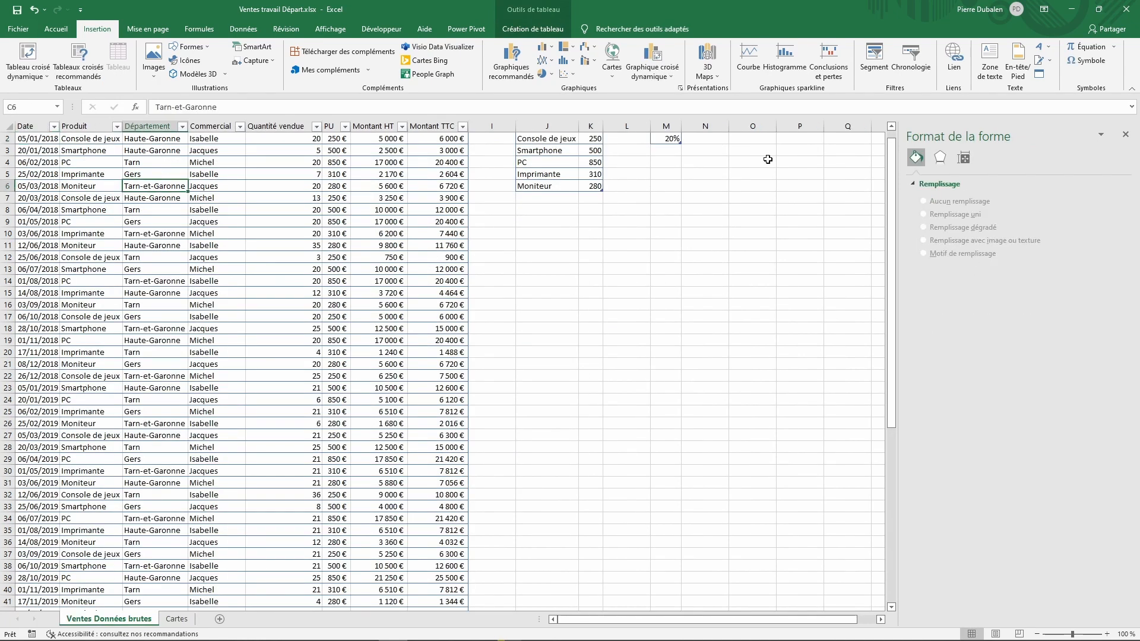
{"action": "left_click", "coordinate": [734, 89]}
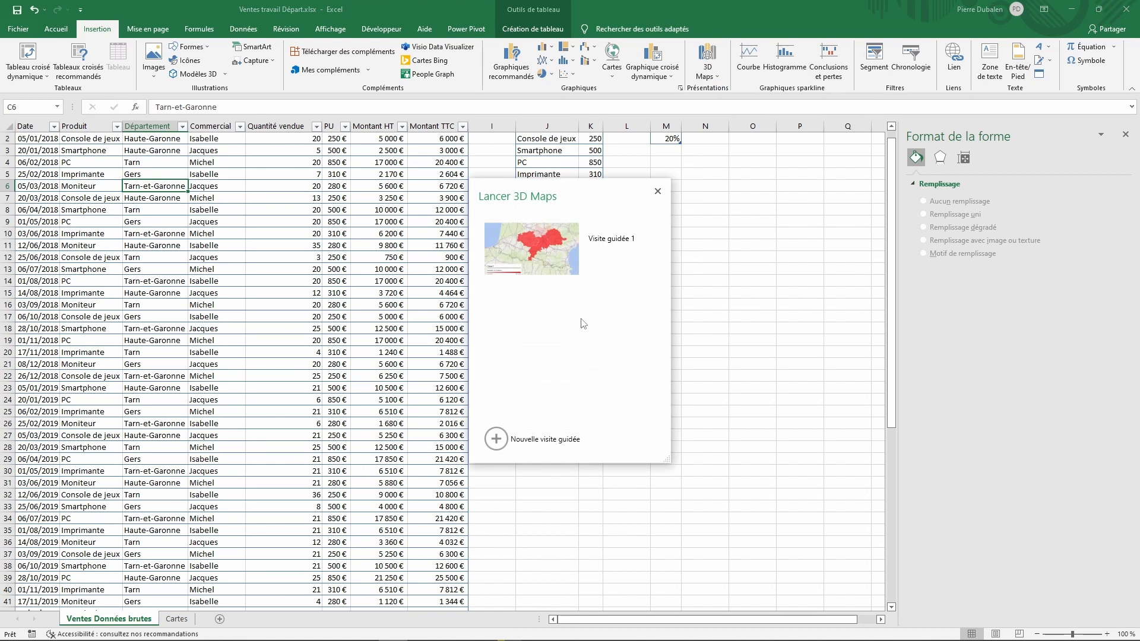
{"action": "left_click", "coordinate": [649, 227]}
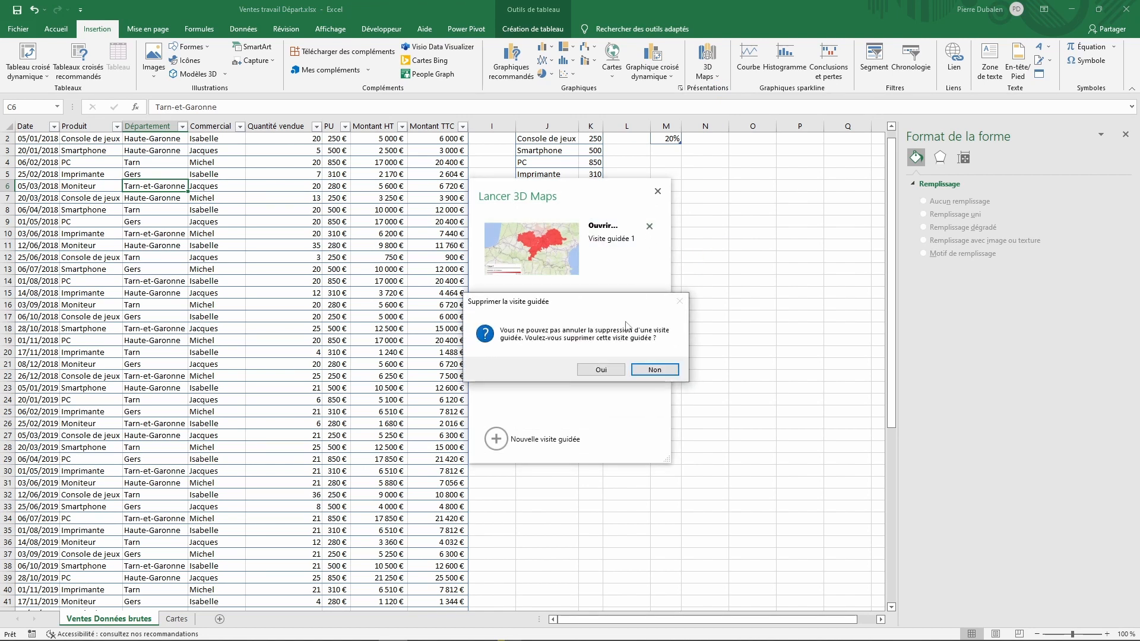
{"action": "left_click", "coordinate": [601, 370]}
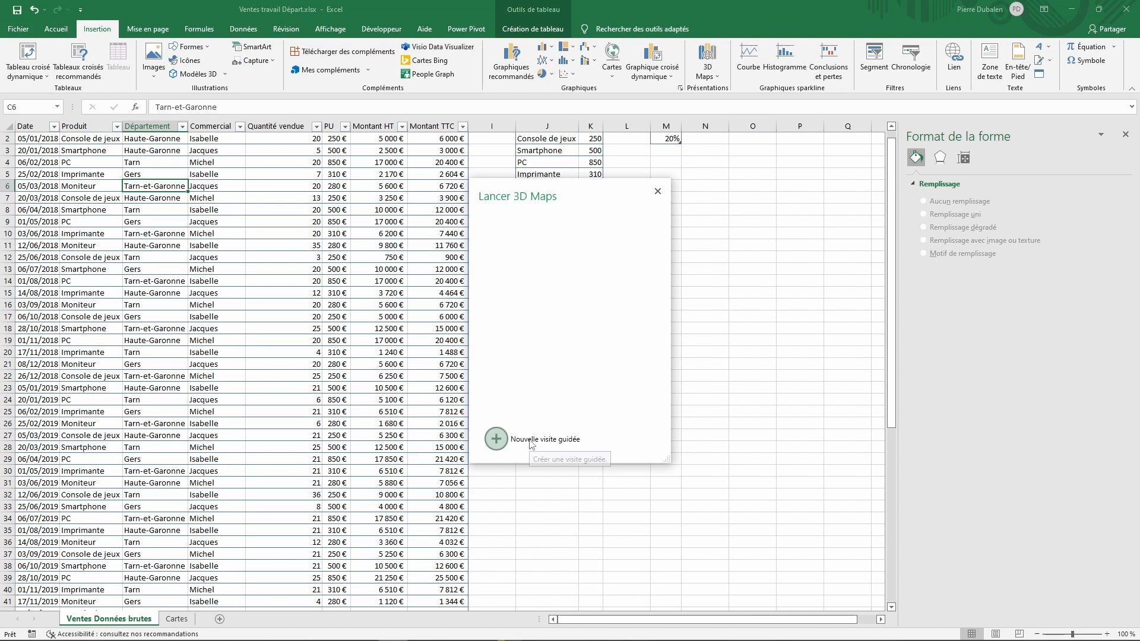
- Create a new 3D Maps tour from the sales table, then enlarge its window and close the floating field list
{"action": "left_click", "coordinate": [498, 439]}
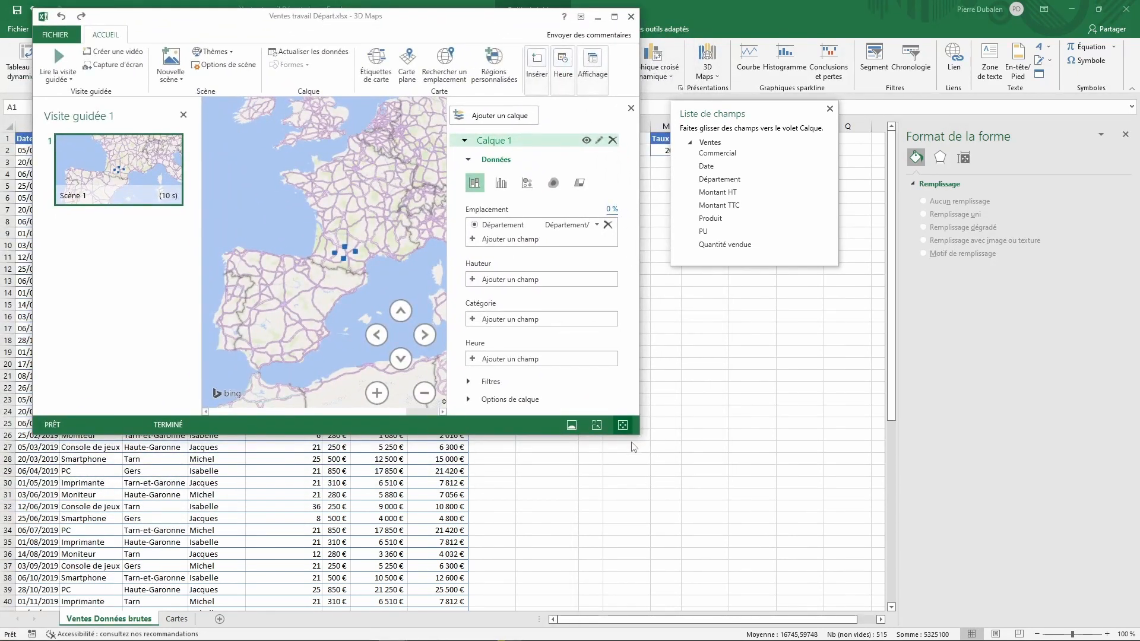
{"action": "left_click_drag", "start_coordinate": [639, 435], "coordinate": [1048, 623]}
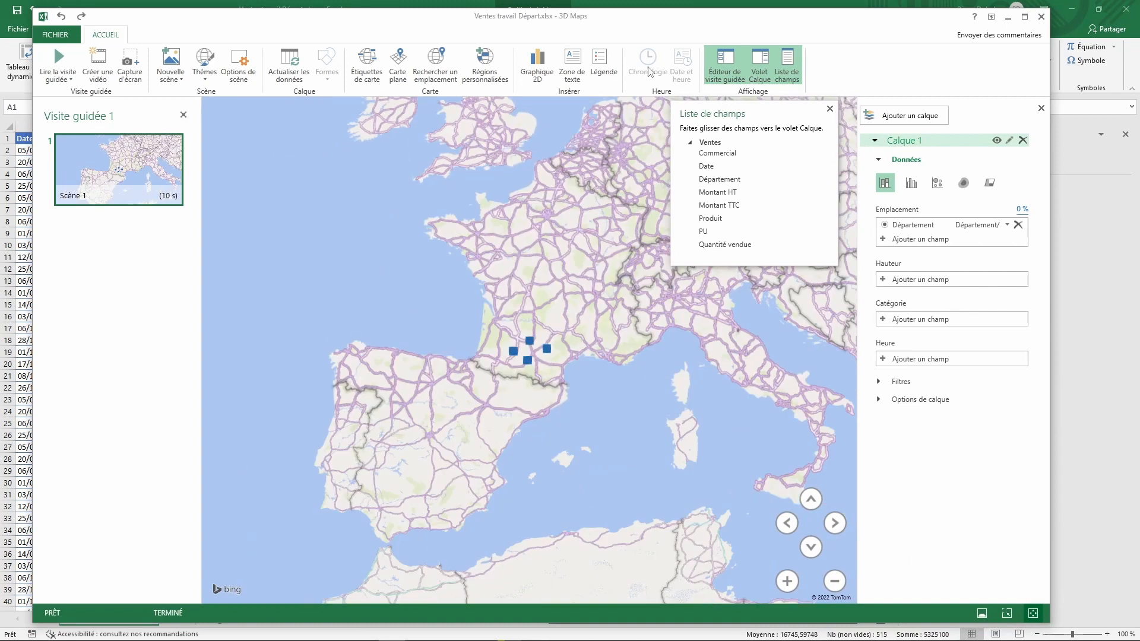
{"action": "left_click", "coordinate": [830, 109]}
- Display the scene around the four départements in southwestern France as a flat map (Carte plane)
{"action": "scroll", "coordinate": [581, 214], "scroll_direction": "down", "scroll_amount": 6}
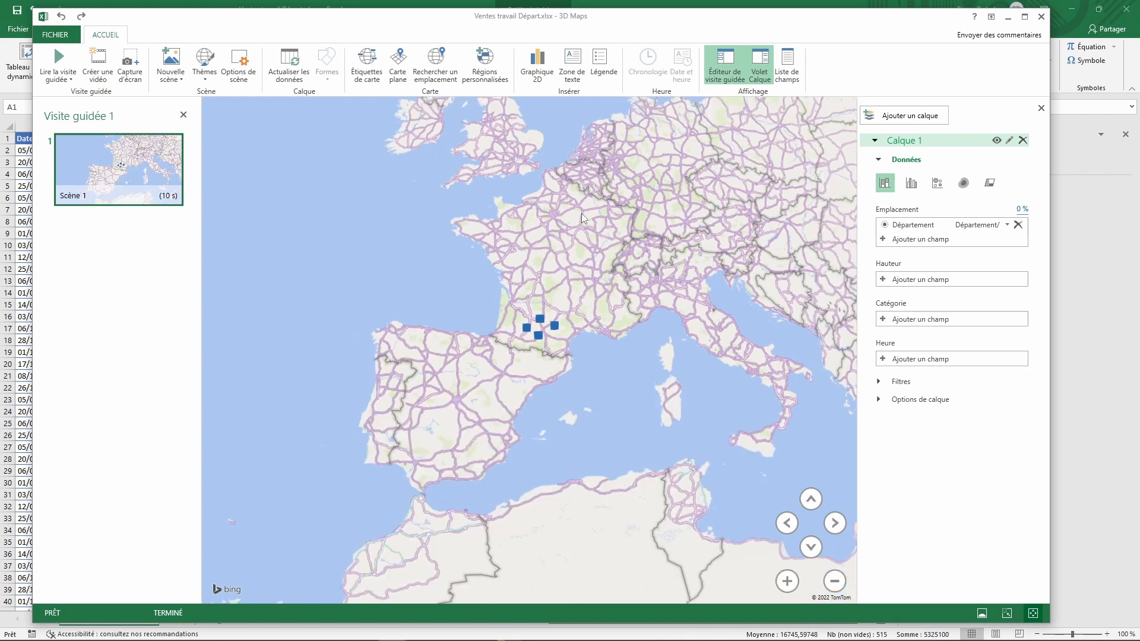
{"action": "scroll", "coordinate": [581, 218], "scroll_direction": "up", "scroll_amount": 4}
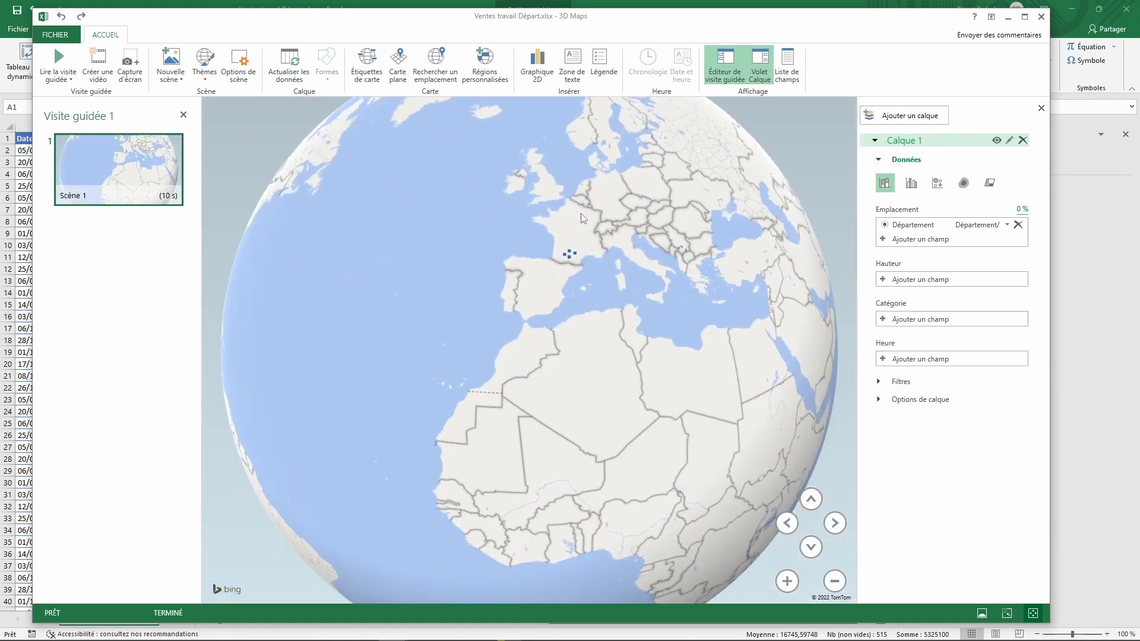
{"action": "scroll", "coordinate": [582, 219], "scroll_direction": "down", "scroll_amount": 2}
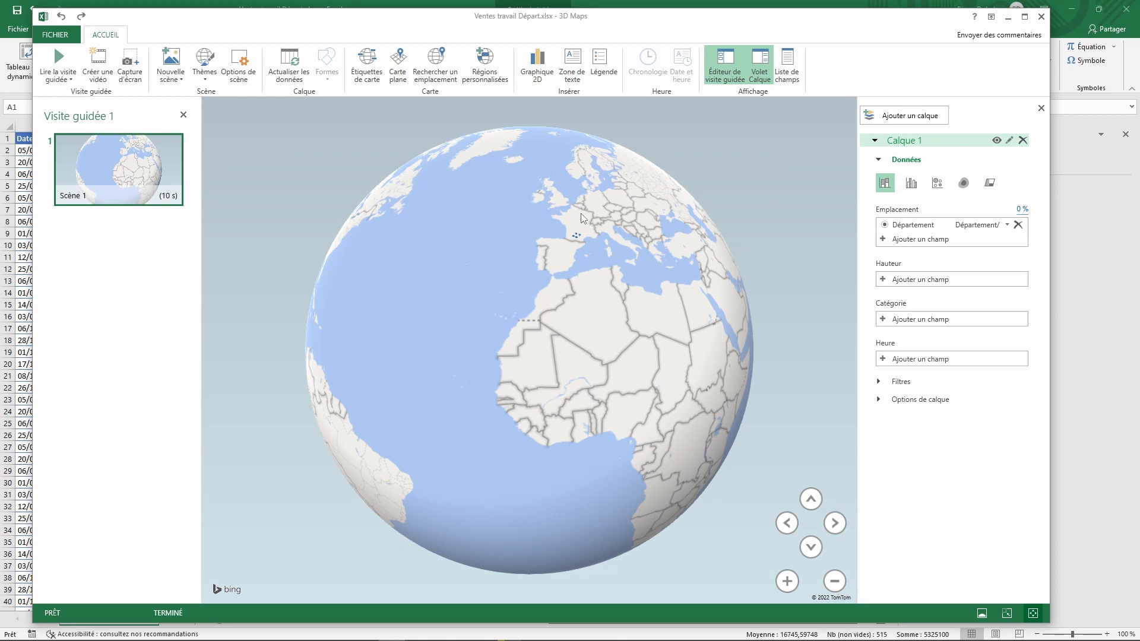
{"action": "scroll", "coordinate": [581, 215], "scroll_direction": "up", "scroll_amount": 5}
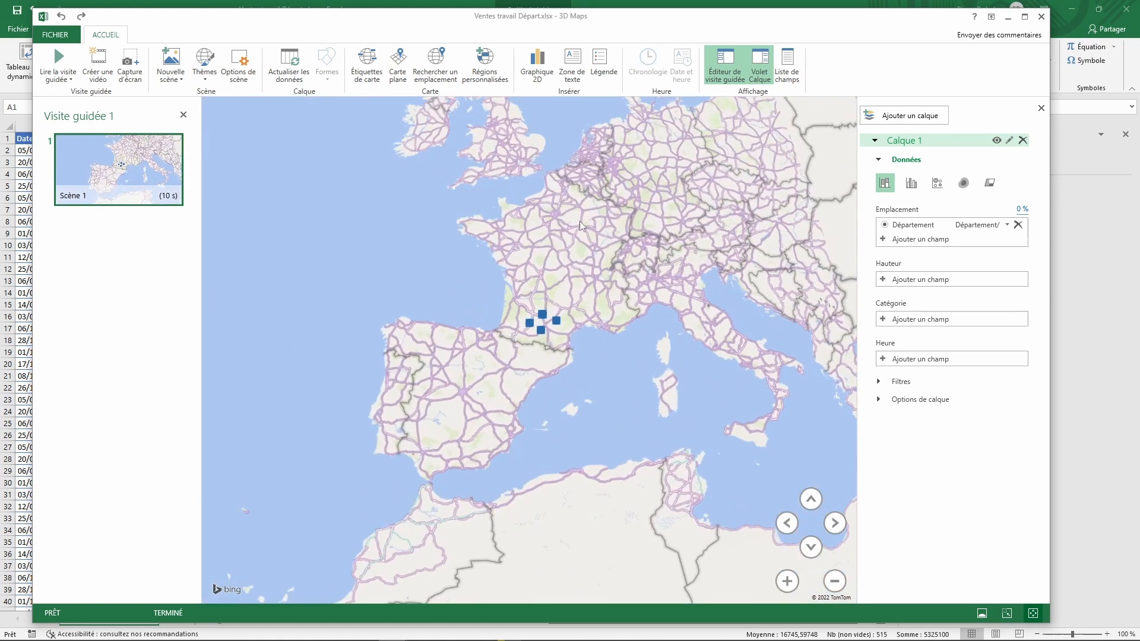
{"action": "scroll", "coordinate": [550, 321], "scroll_direction": "up", "scroll_amount": 3}
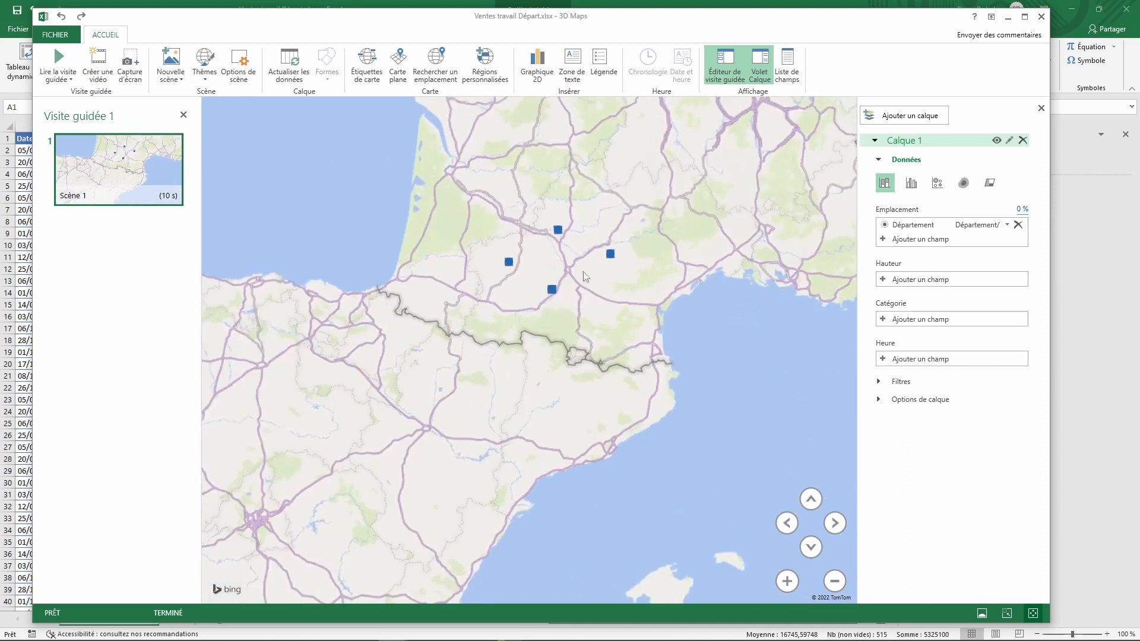
{"action": "scroll", "coordinate": [642, 156], "scroll_direction": "up", "scroll_amount": 2}
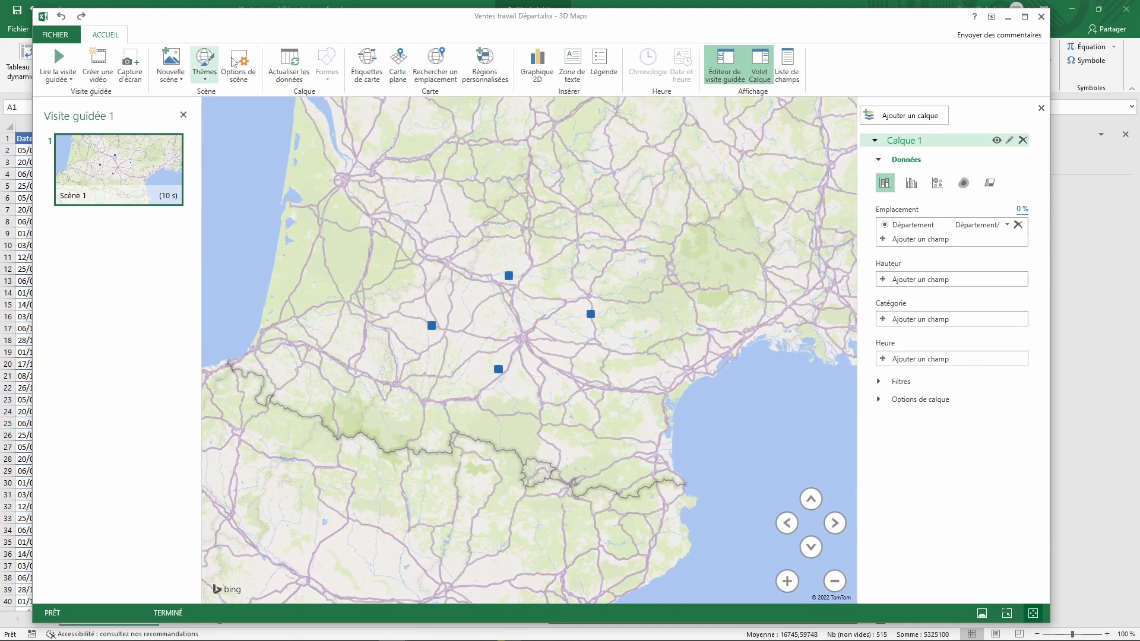
{"action": "left_click", "coordinate": [399, 63]}
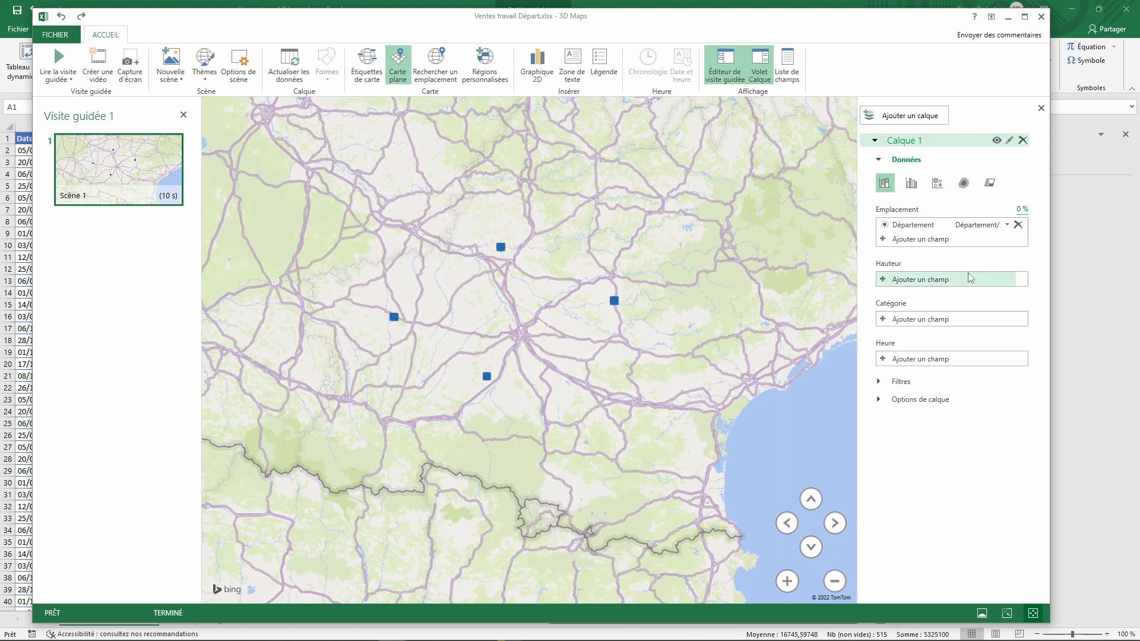
- Set the location field's geographic type to Département and show Calque 1 as filled regions
{"action": "left_click", "coordinate": [1008, 225]}
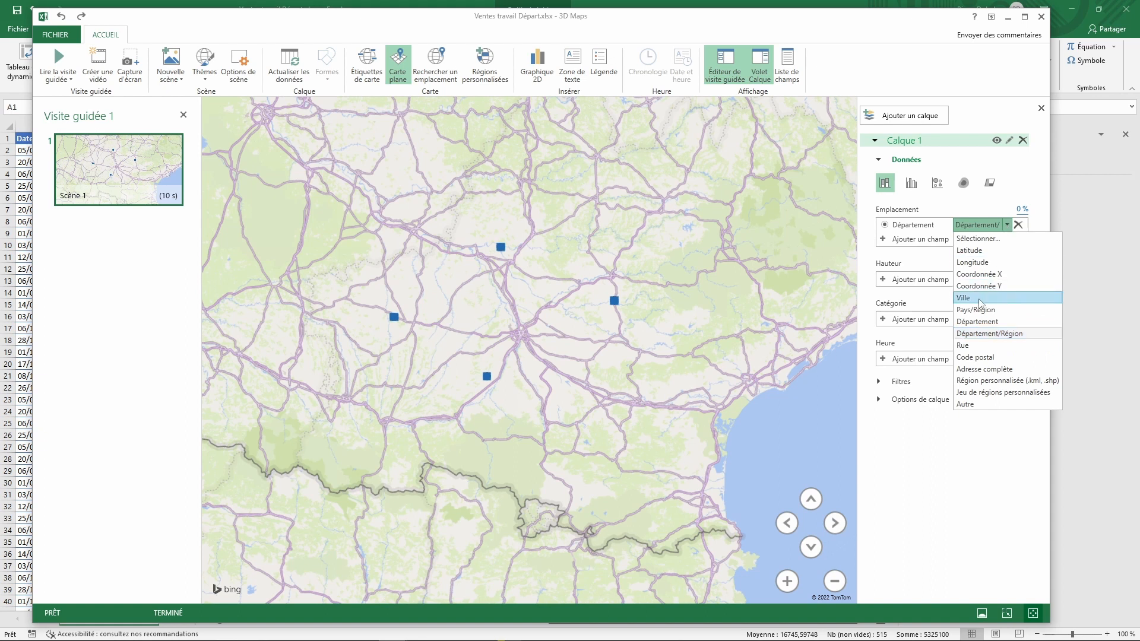
{"action": "left_click", "coordinate": [976, 321]}
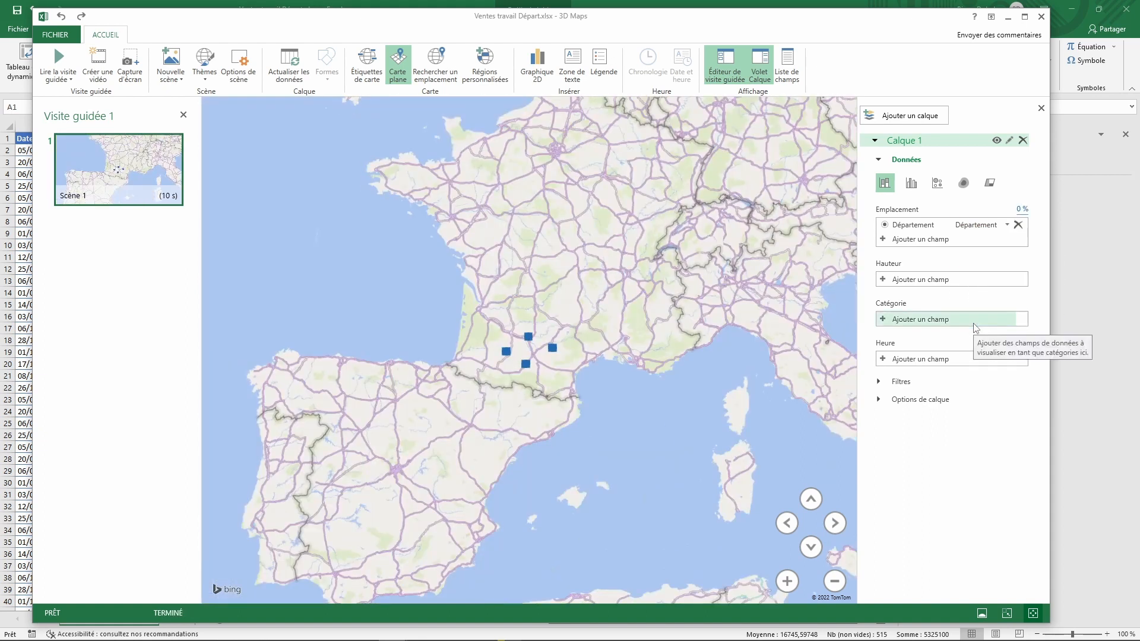
{"action": "left_click", "coordinate": [990, 184]}
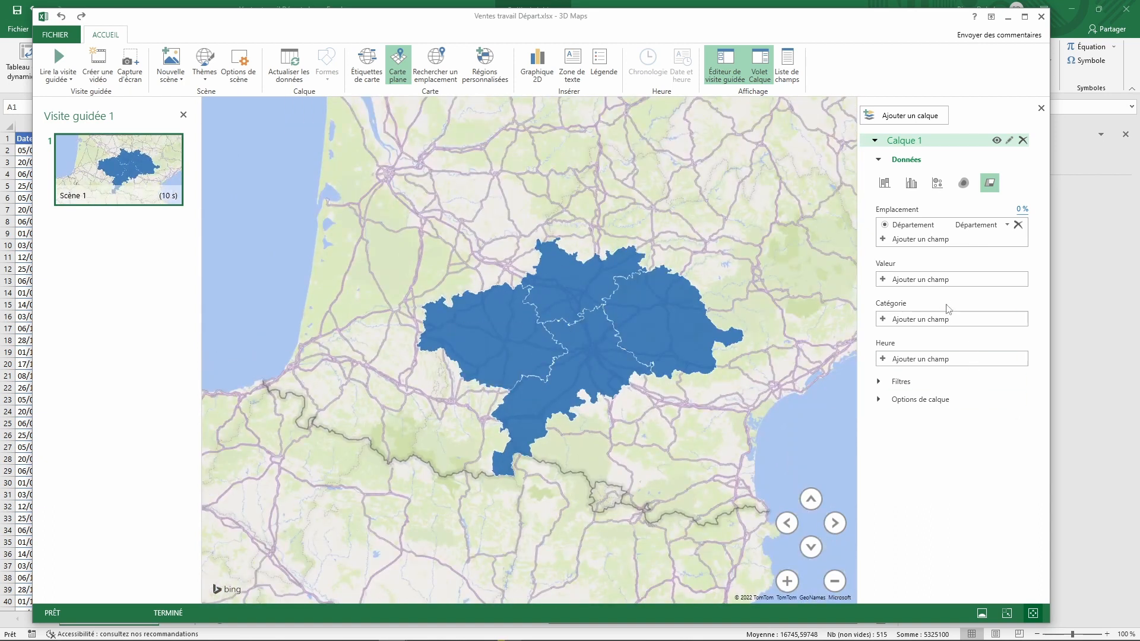
- Add Montant TTC as the value field of Calque 1 to shade the départements by their sales
{"action": "left_click", "coordinate": [956, 279]}
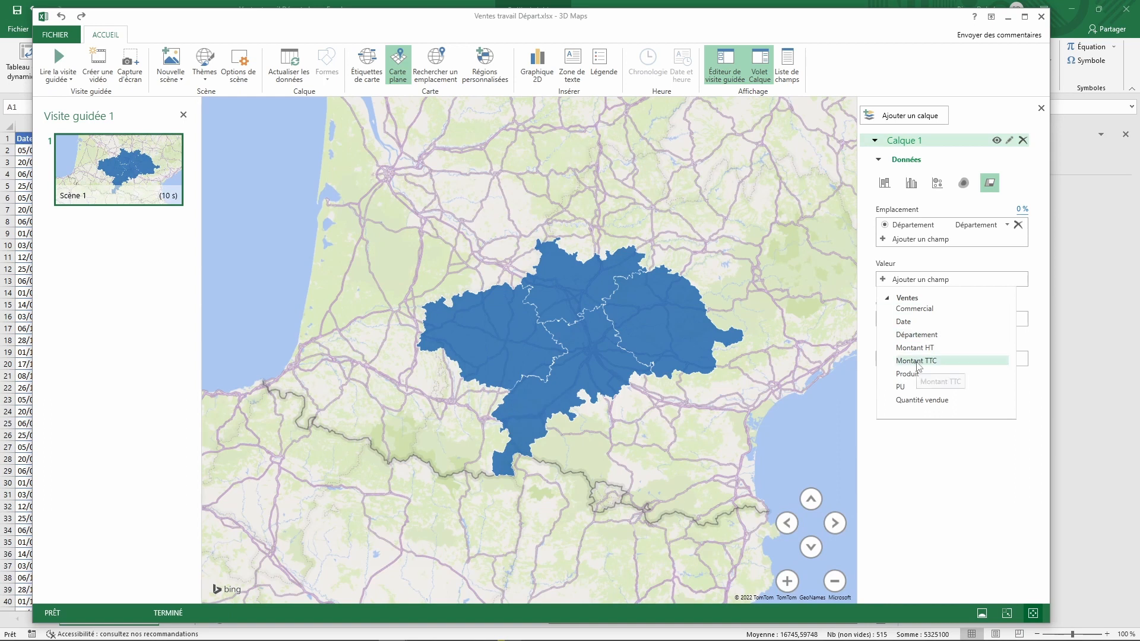
{"action": "left_click", "coordinate": [918, 360]}
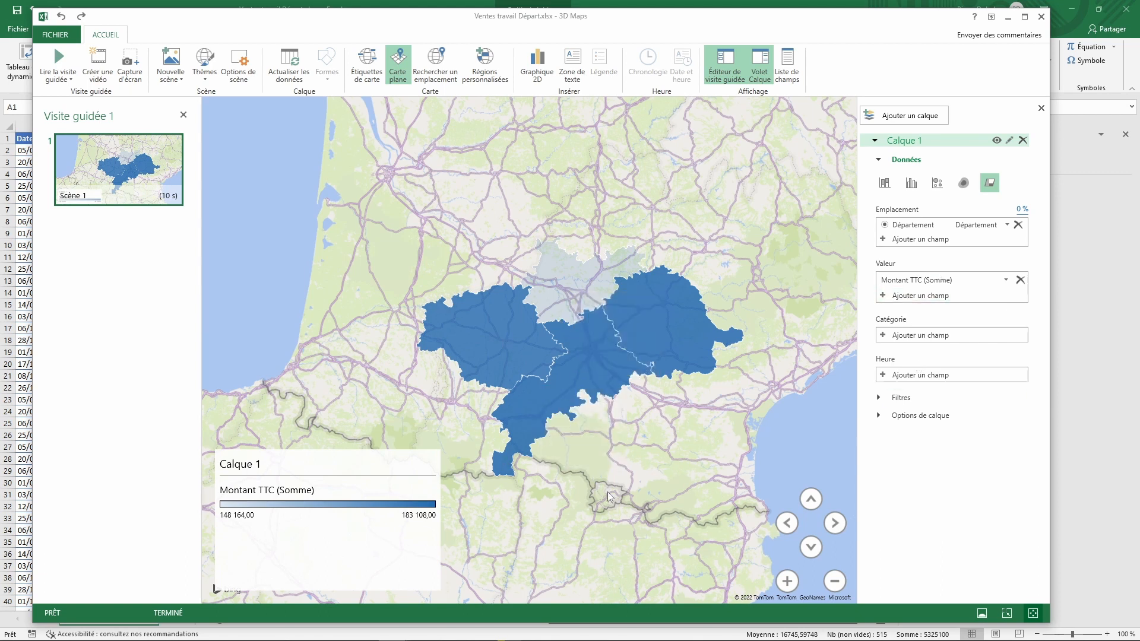
{"action": "scroll", "coordinate": [607, 493], "scroll_direction": "up", "scroll_amount": 2}
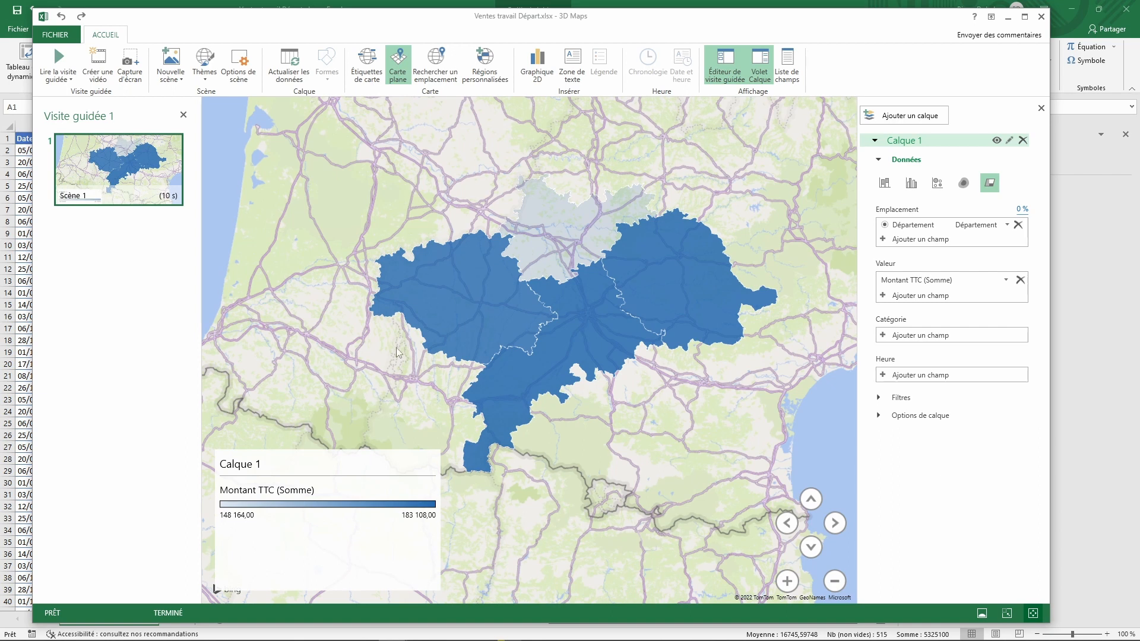
- Close 3D Maps and deselect the sales table on the Ventes Données brutes sheet
{"action": "mouse_move", "coordinate": [97, 140]}
{"action": "left_click", "coordinate": [1043, 21]}
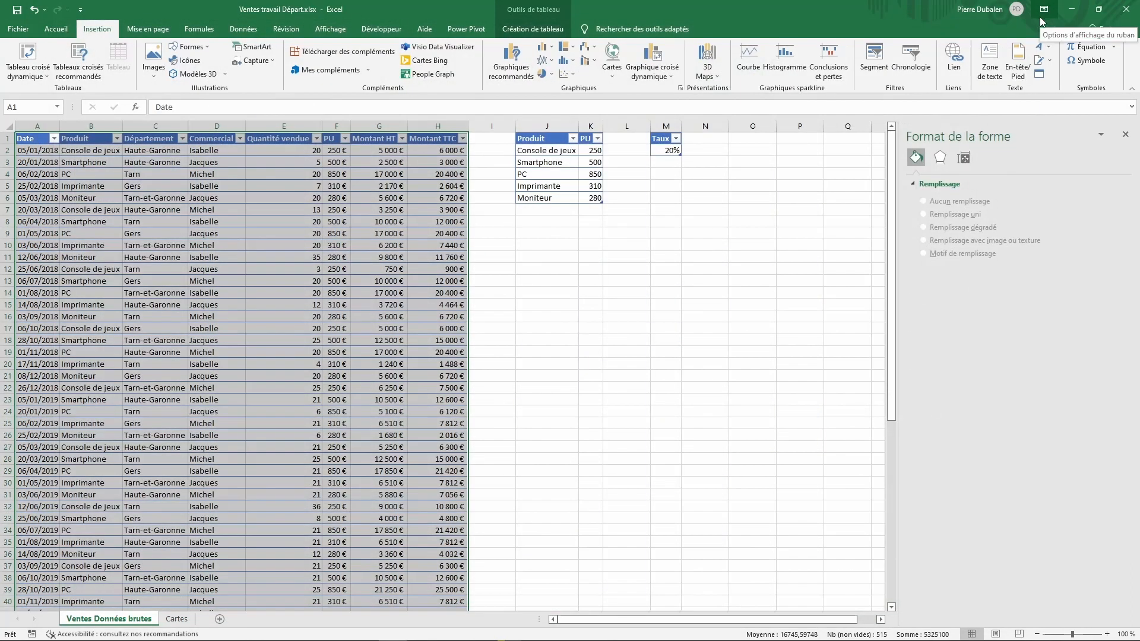
{"action": "left_click", "coordinate": [666, 317]}
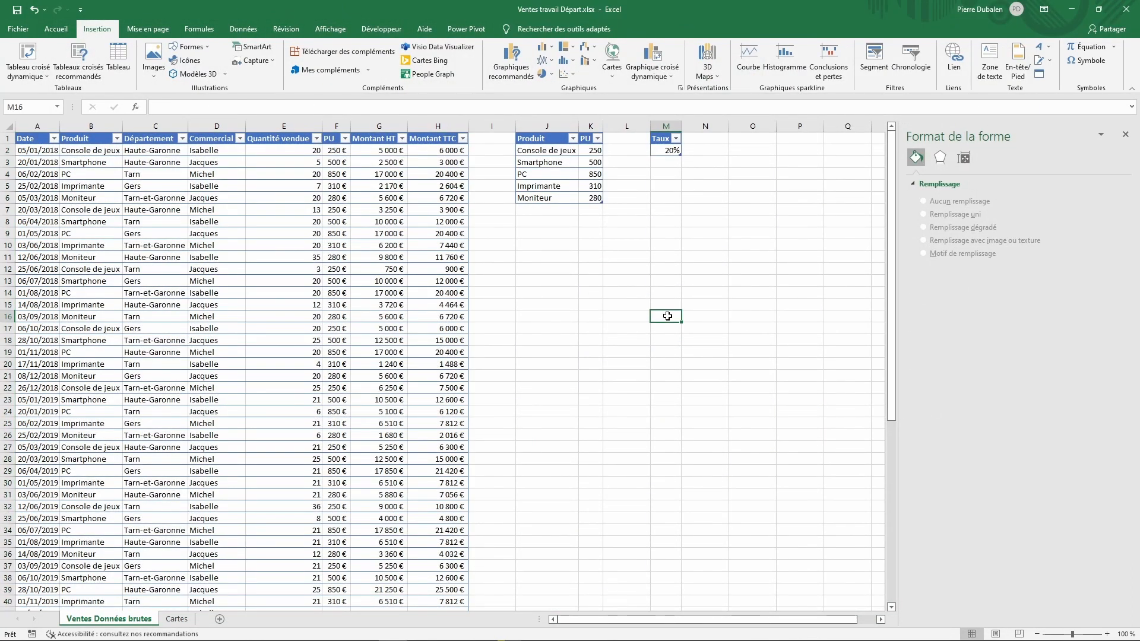